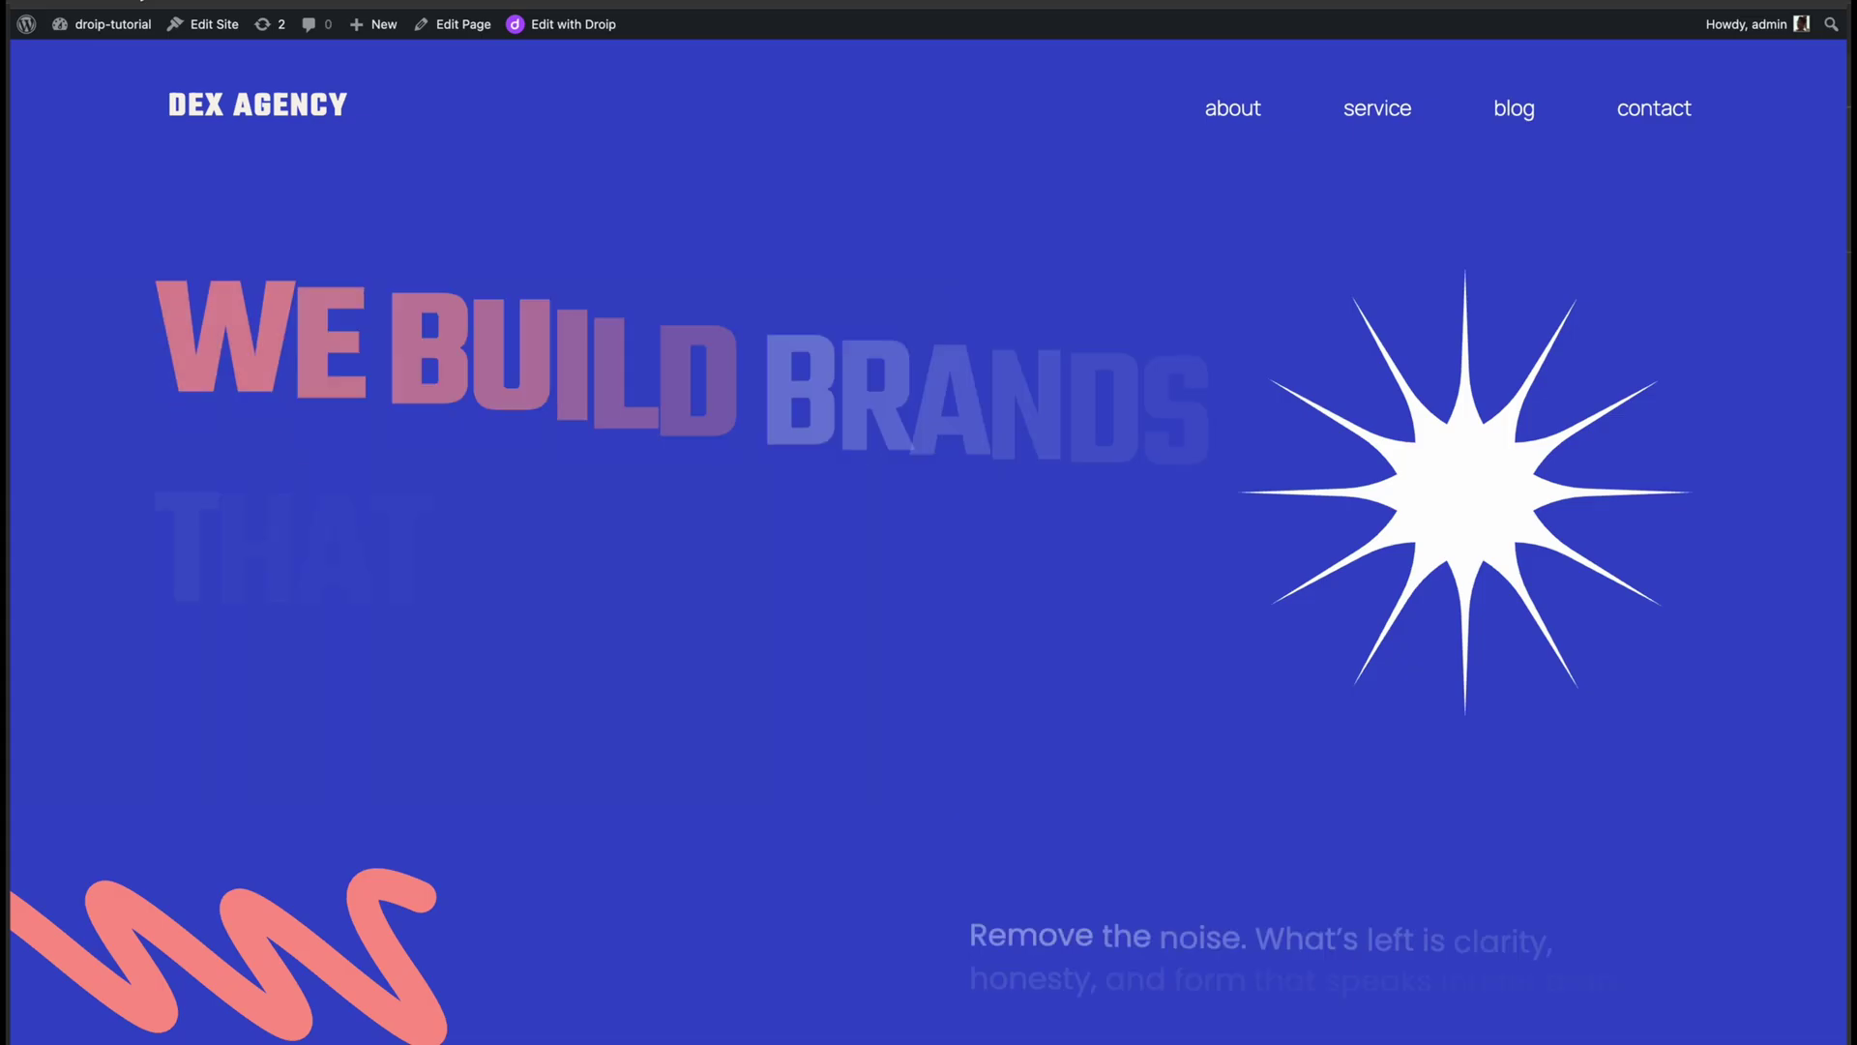
Open the Text animation page from the Pages list
{"action": "scroll", "coordinate": [926, 530], "scroll_direction": "down", "scroll_amount": 1}
{"action": "scroll", "coordinate": [928, 542], "scroll_direction": "down", "scroll_amount": 10}
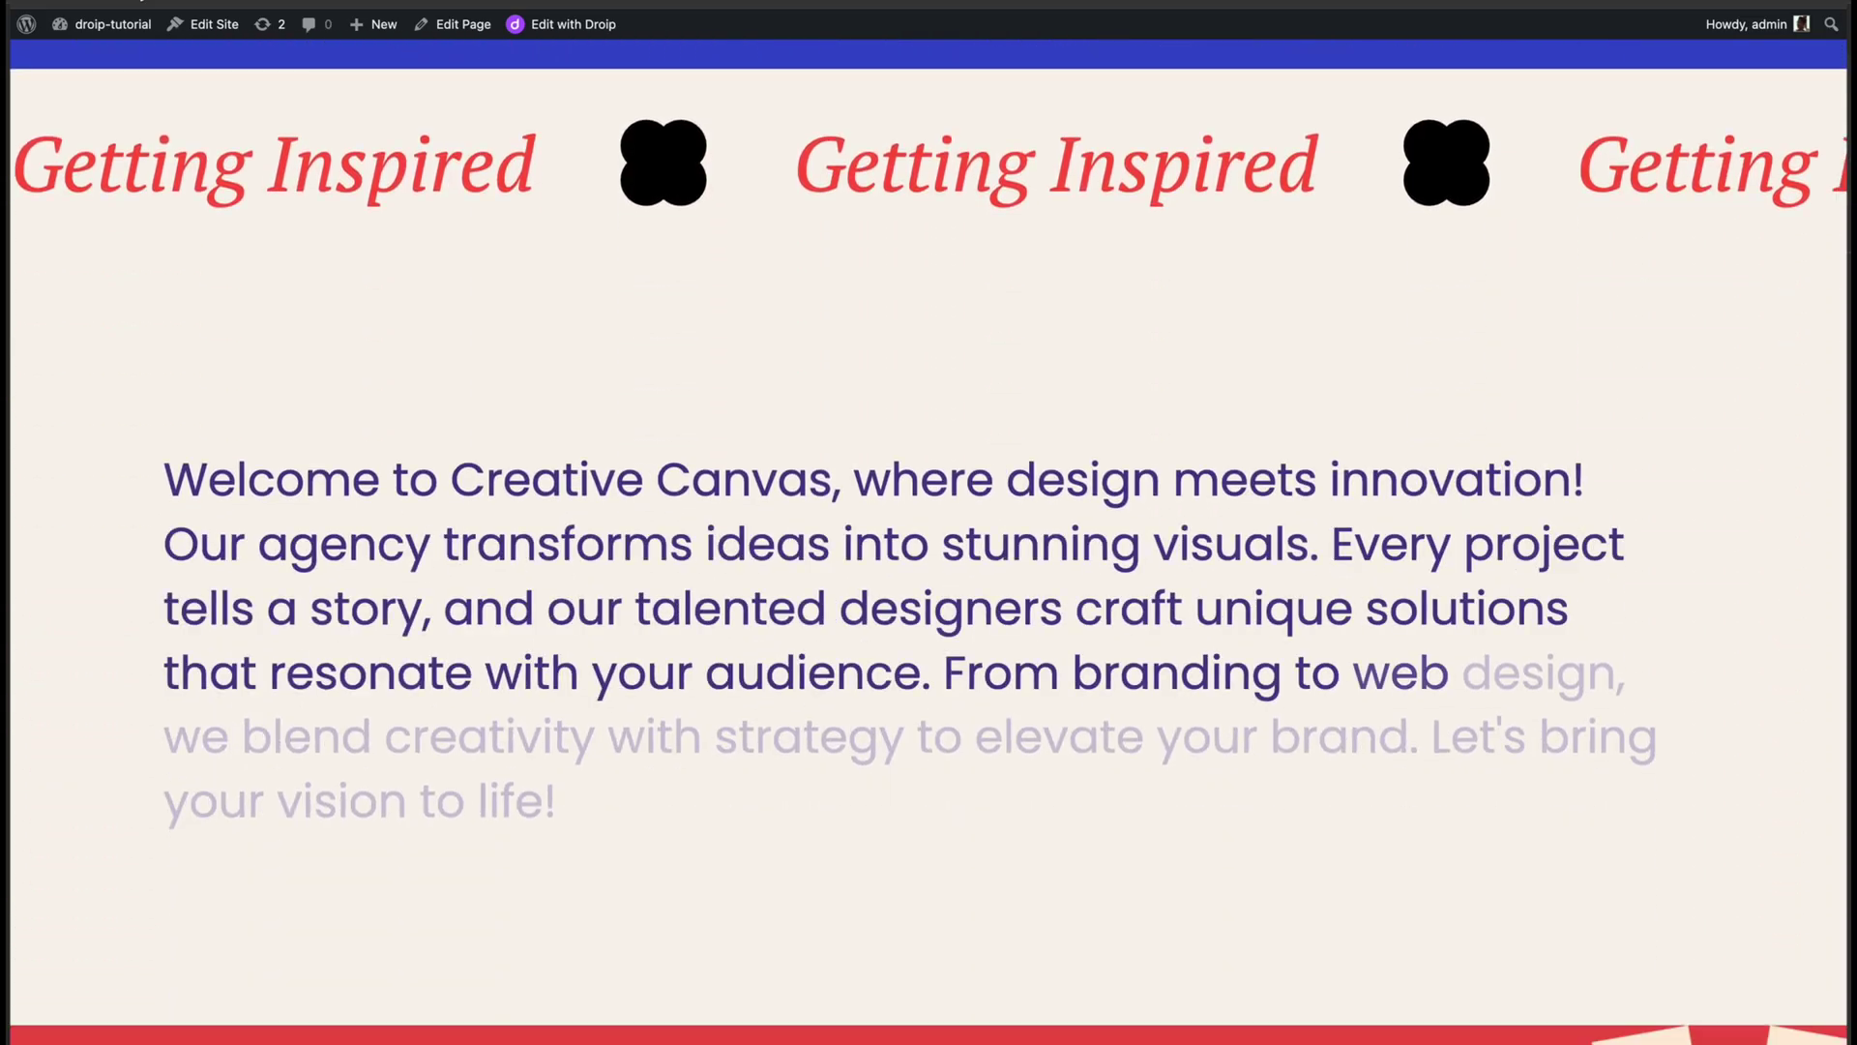
{"action": "scroll", "coordinate": [929, 542], "scroll_direction": "down", "scroll_amount": 2}
{"action": "scroll", "coordinate": [929, 541], "scroll_direction": "down", "scroll_amount": 8}
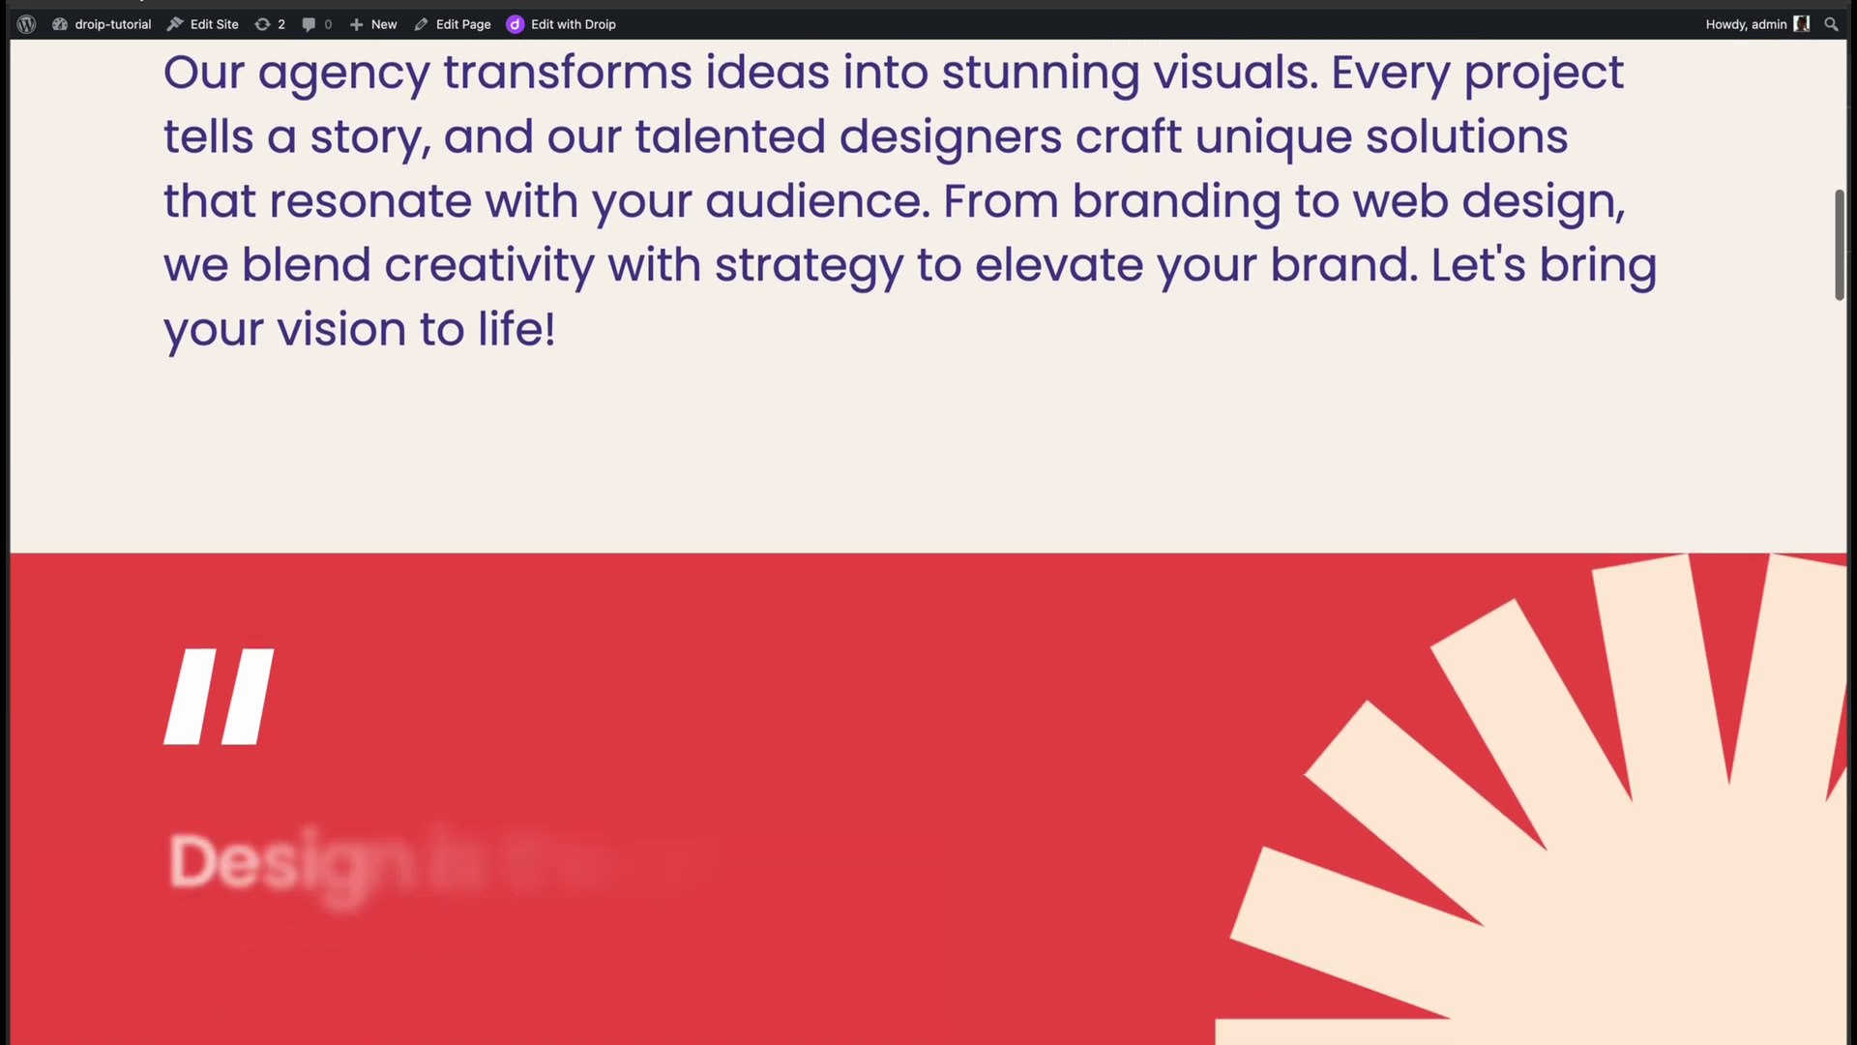
{"action": "scroll", "coordinate": [929, 541], "scroll_direction": "down", "scroll_amount": 14}
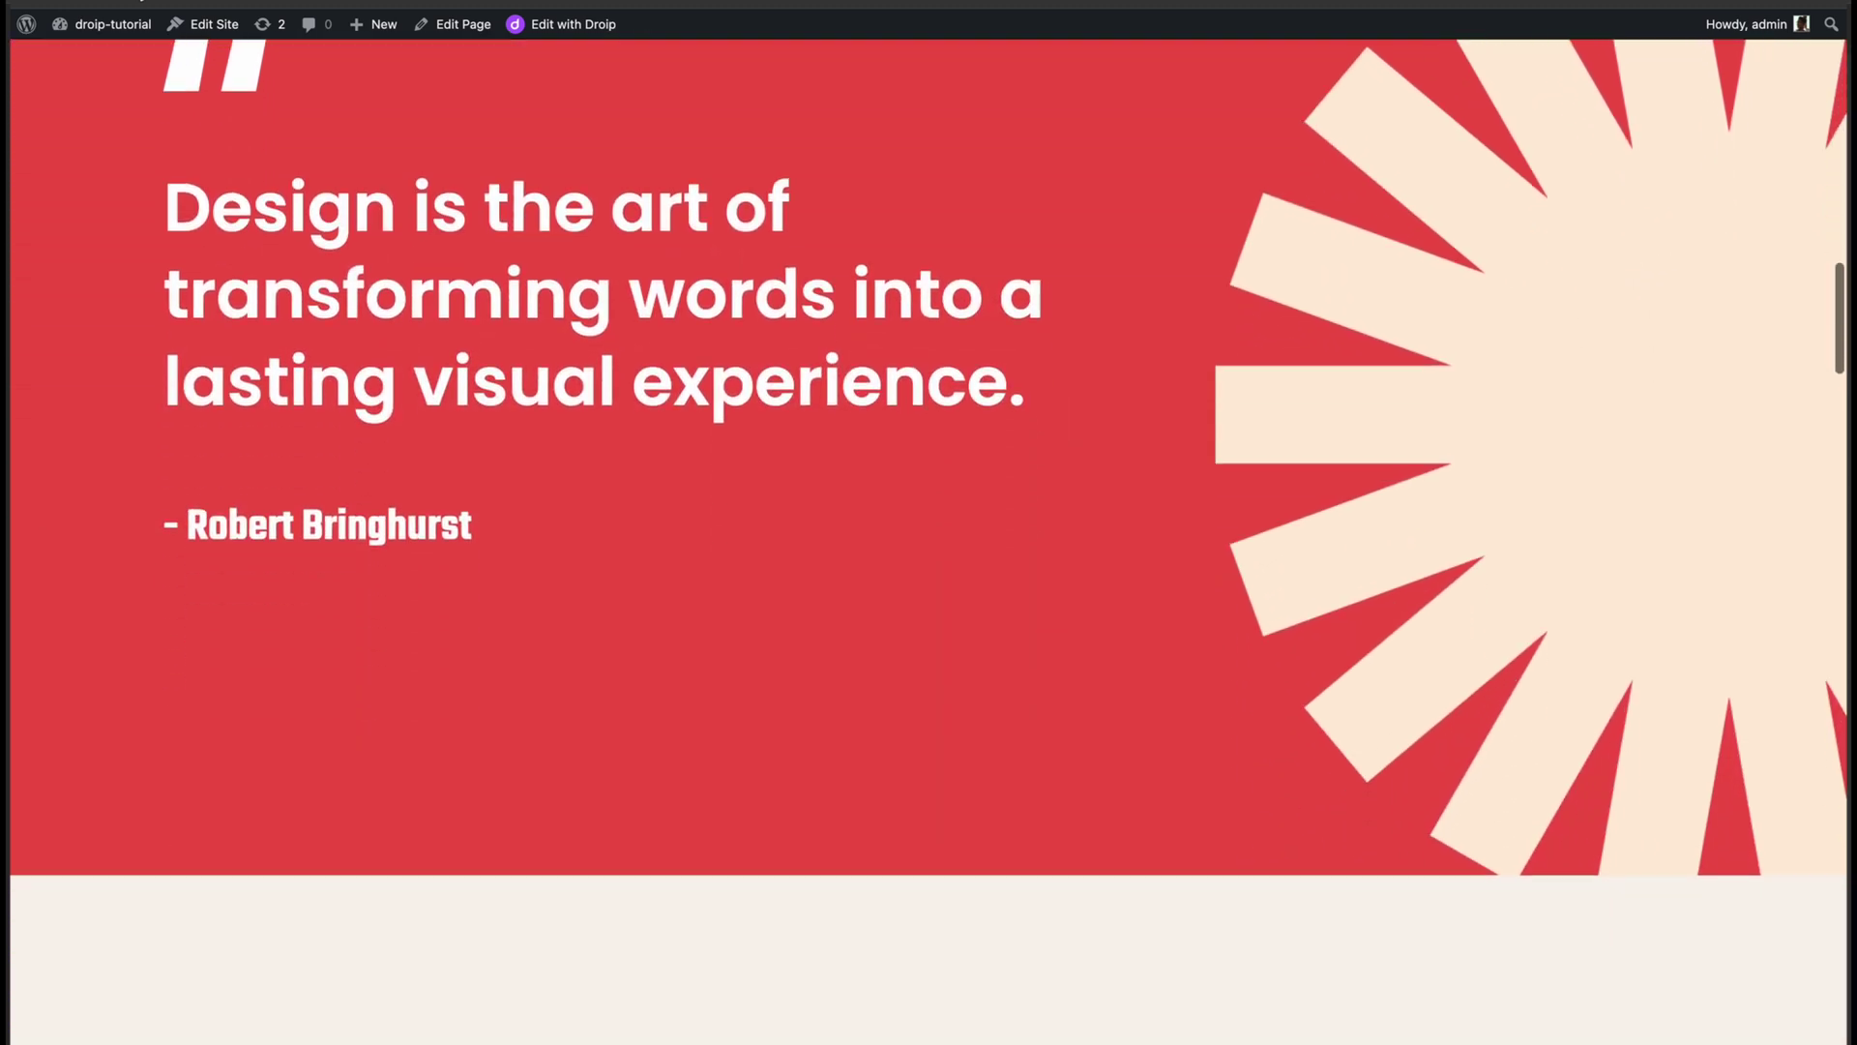
{"action": "scroll", "coordinate": [929, 542], "scroll_direction": "down", "scroll_amount": 16}
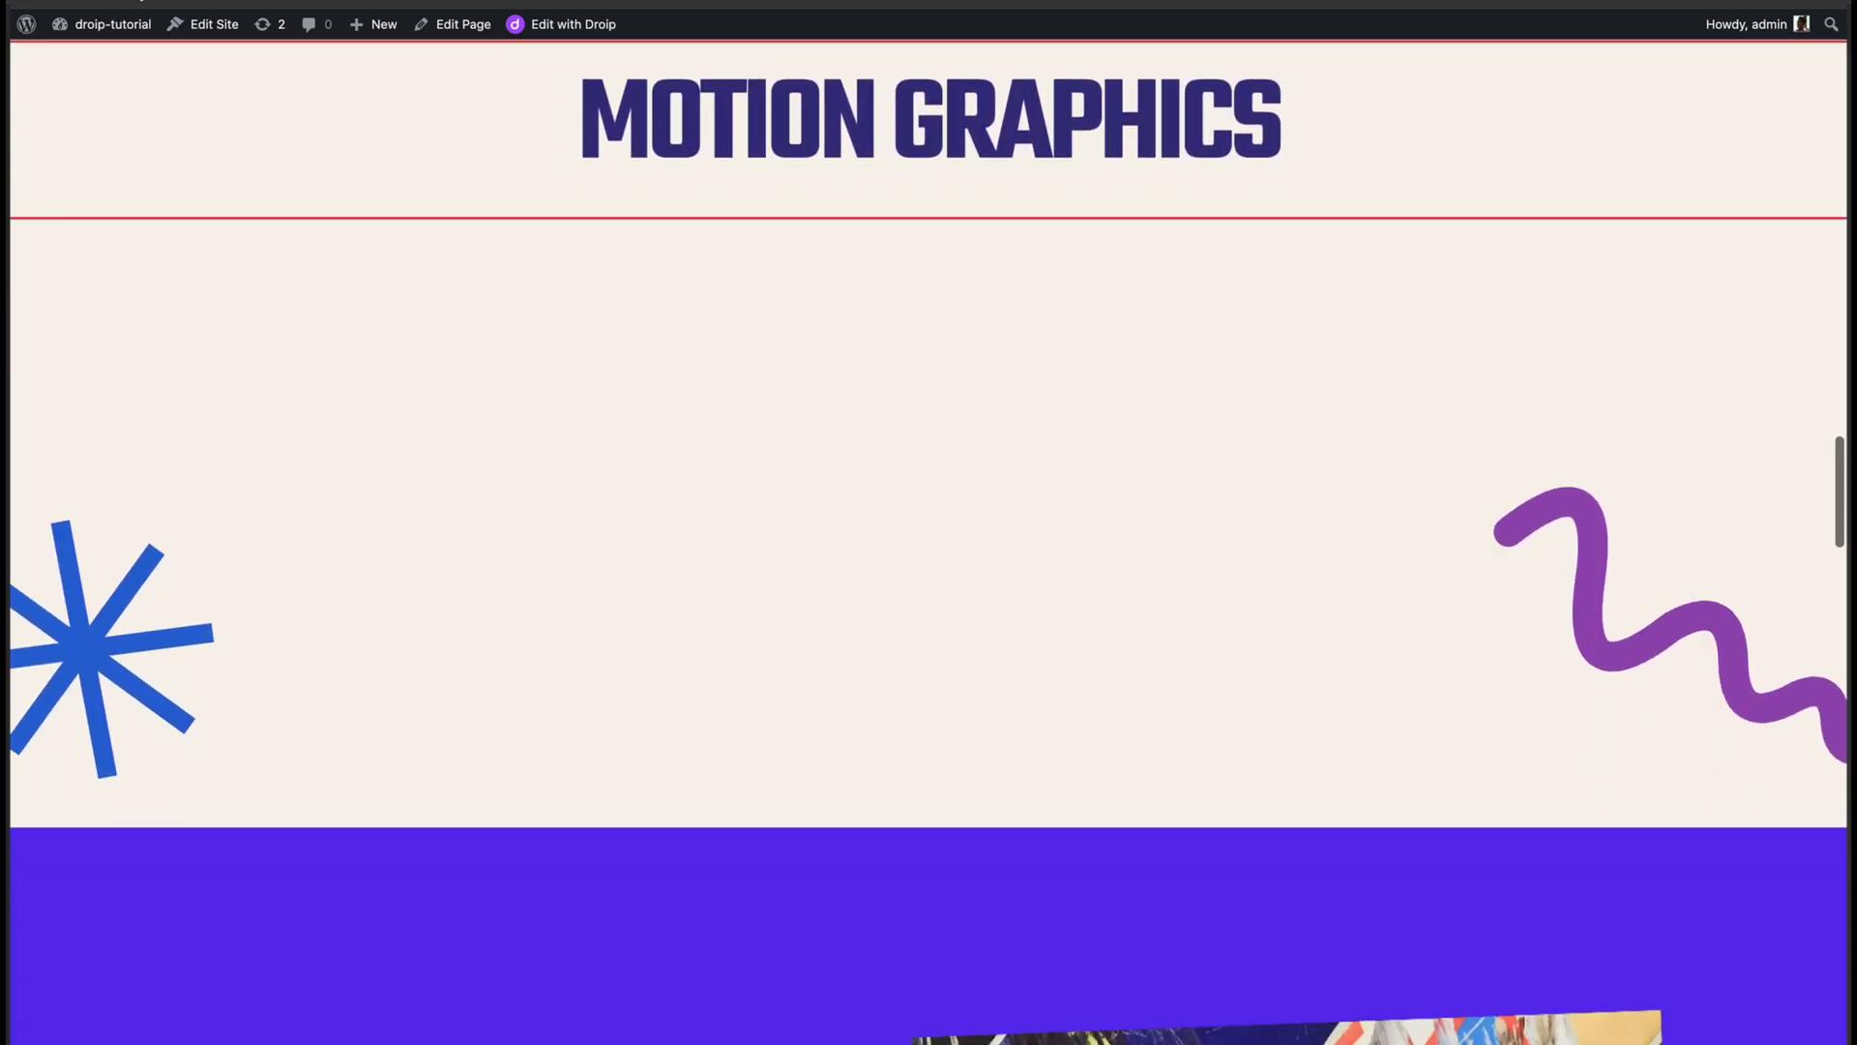
{"action": "scroll", "coordinate": [929, 541], "scroll_direction": "down", "scroll_amount": 16}
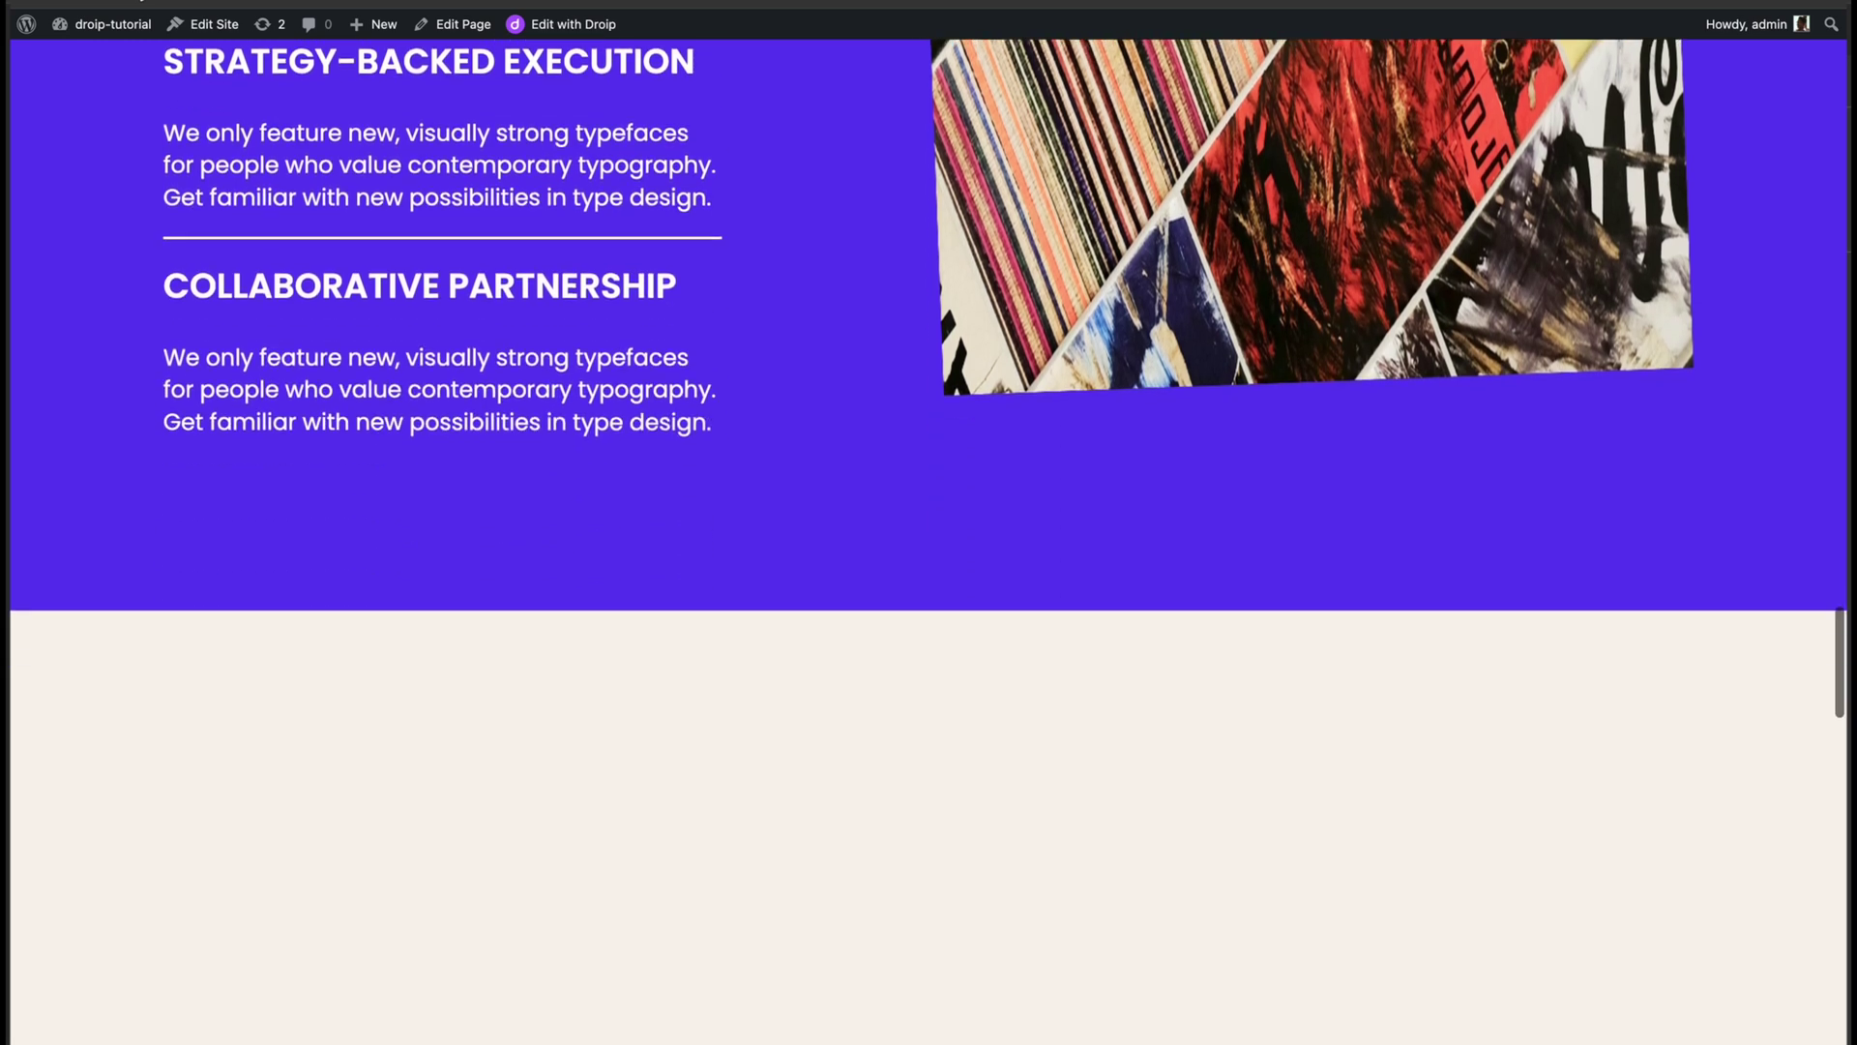
{"action": "scroll", "coordinate": [929, 542], "scroll_direction": "down", "scroll_amount": 8}
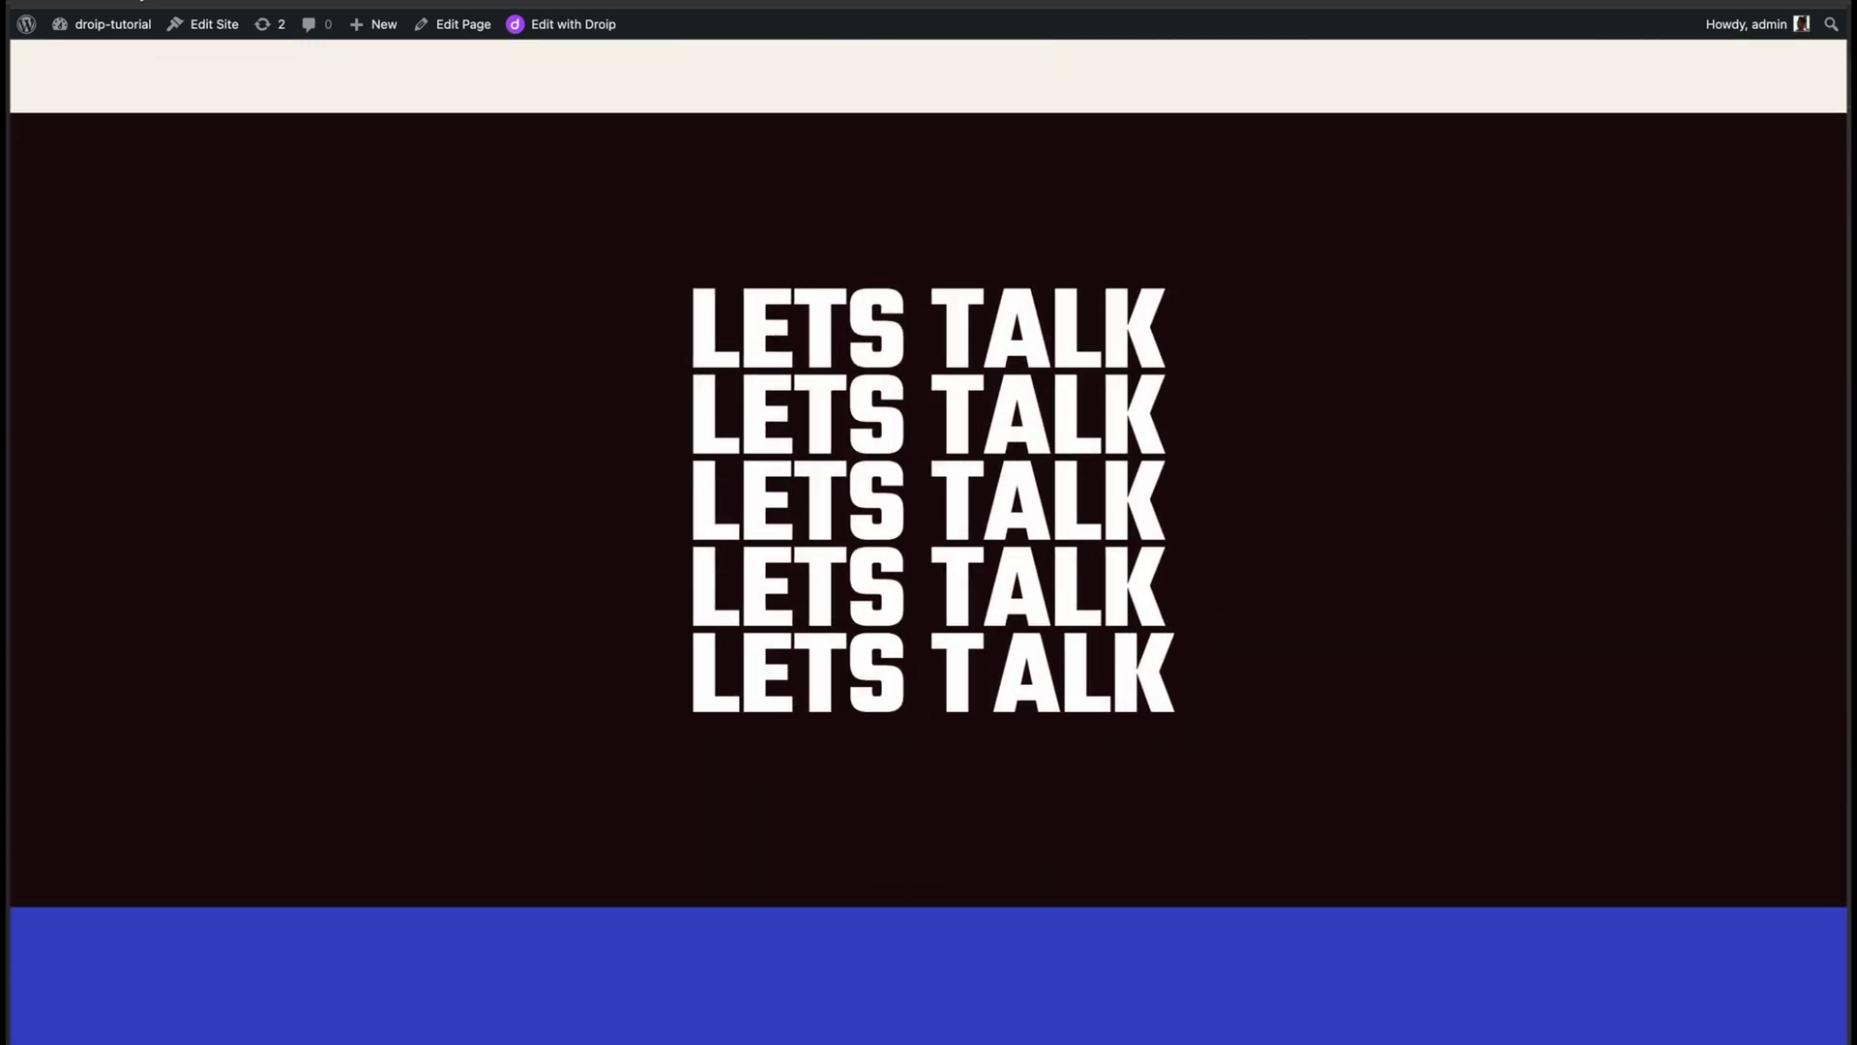
{"action": "scroll", "coordinate": [929, 541], "scroll_direction": "down", "scroll_amount": 7}
{"action": "scroll", "coordinate": [928, 542], "scroll_direction": "down", "scroll_amount": 2}
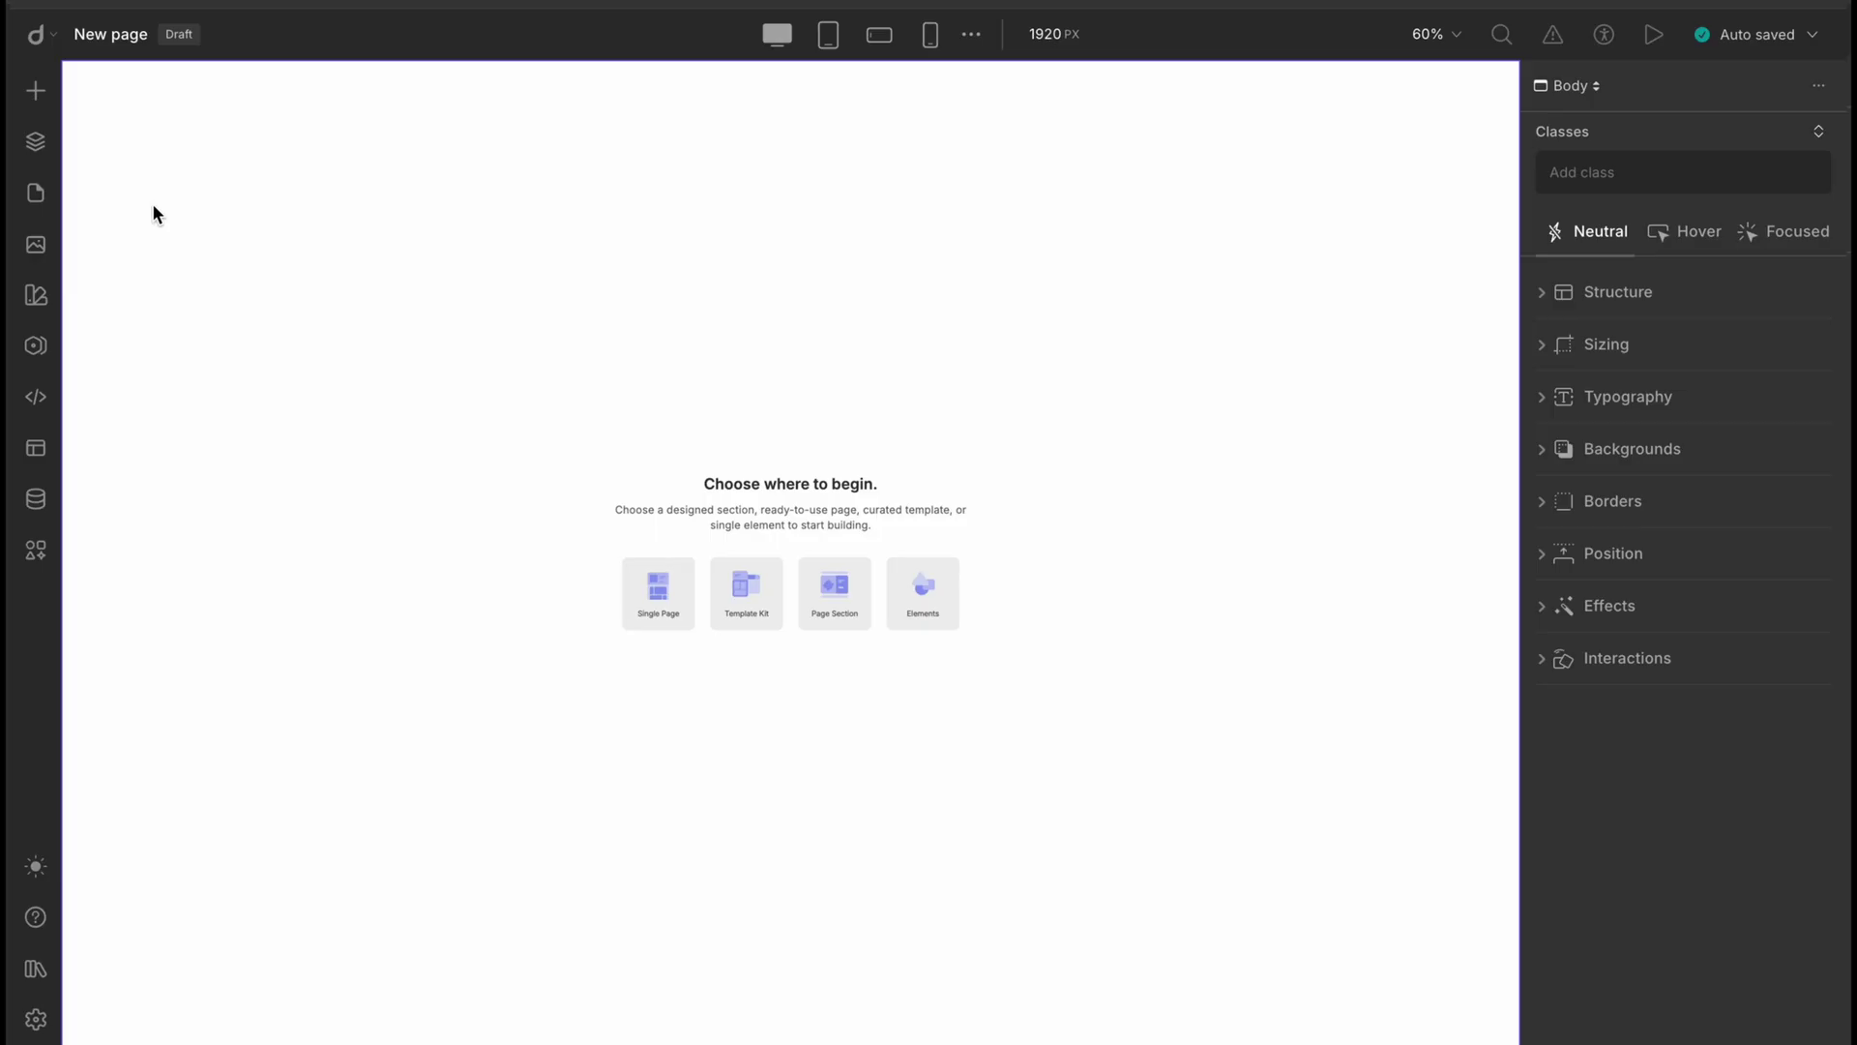
{"action": "left_click", "coordinate": [49, 208]}
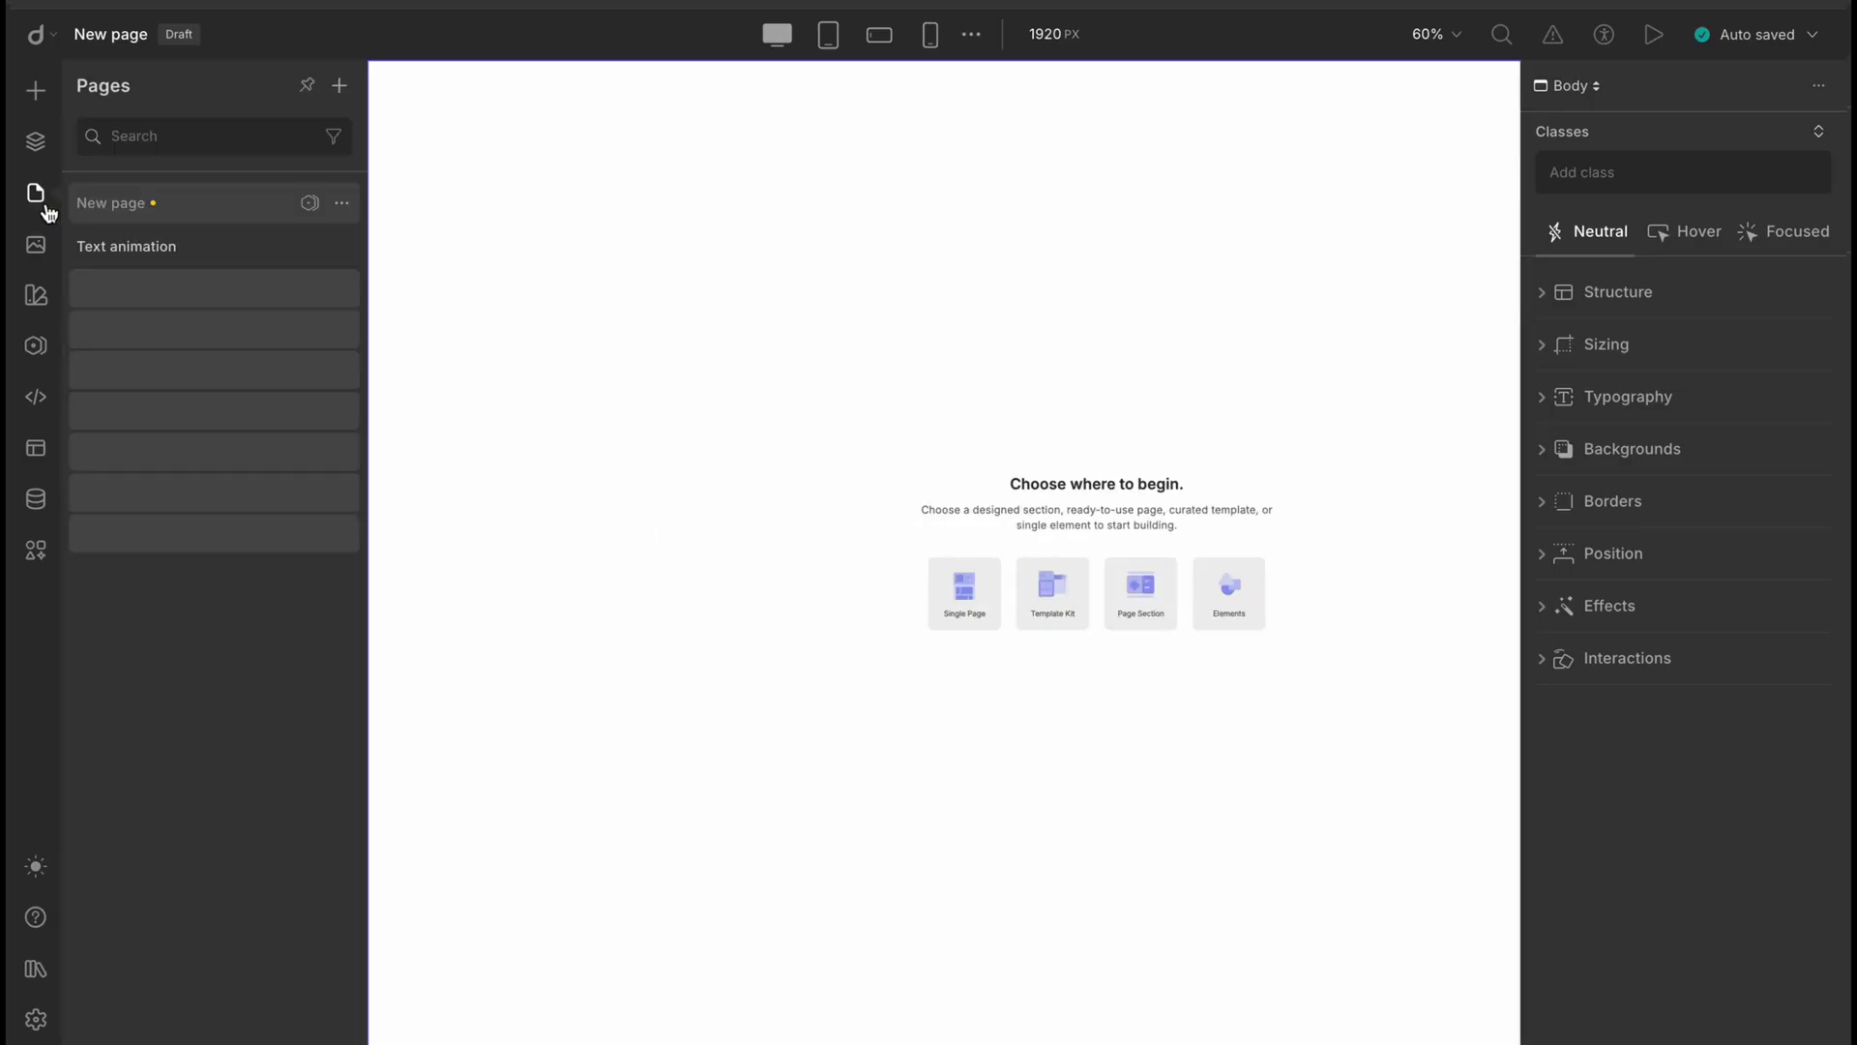
{"action": "left_click", "coordinate": [102, 242]}
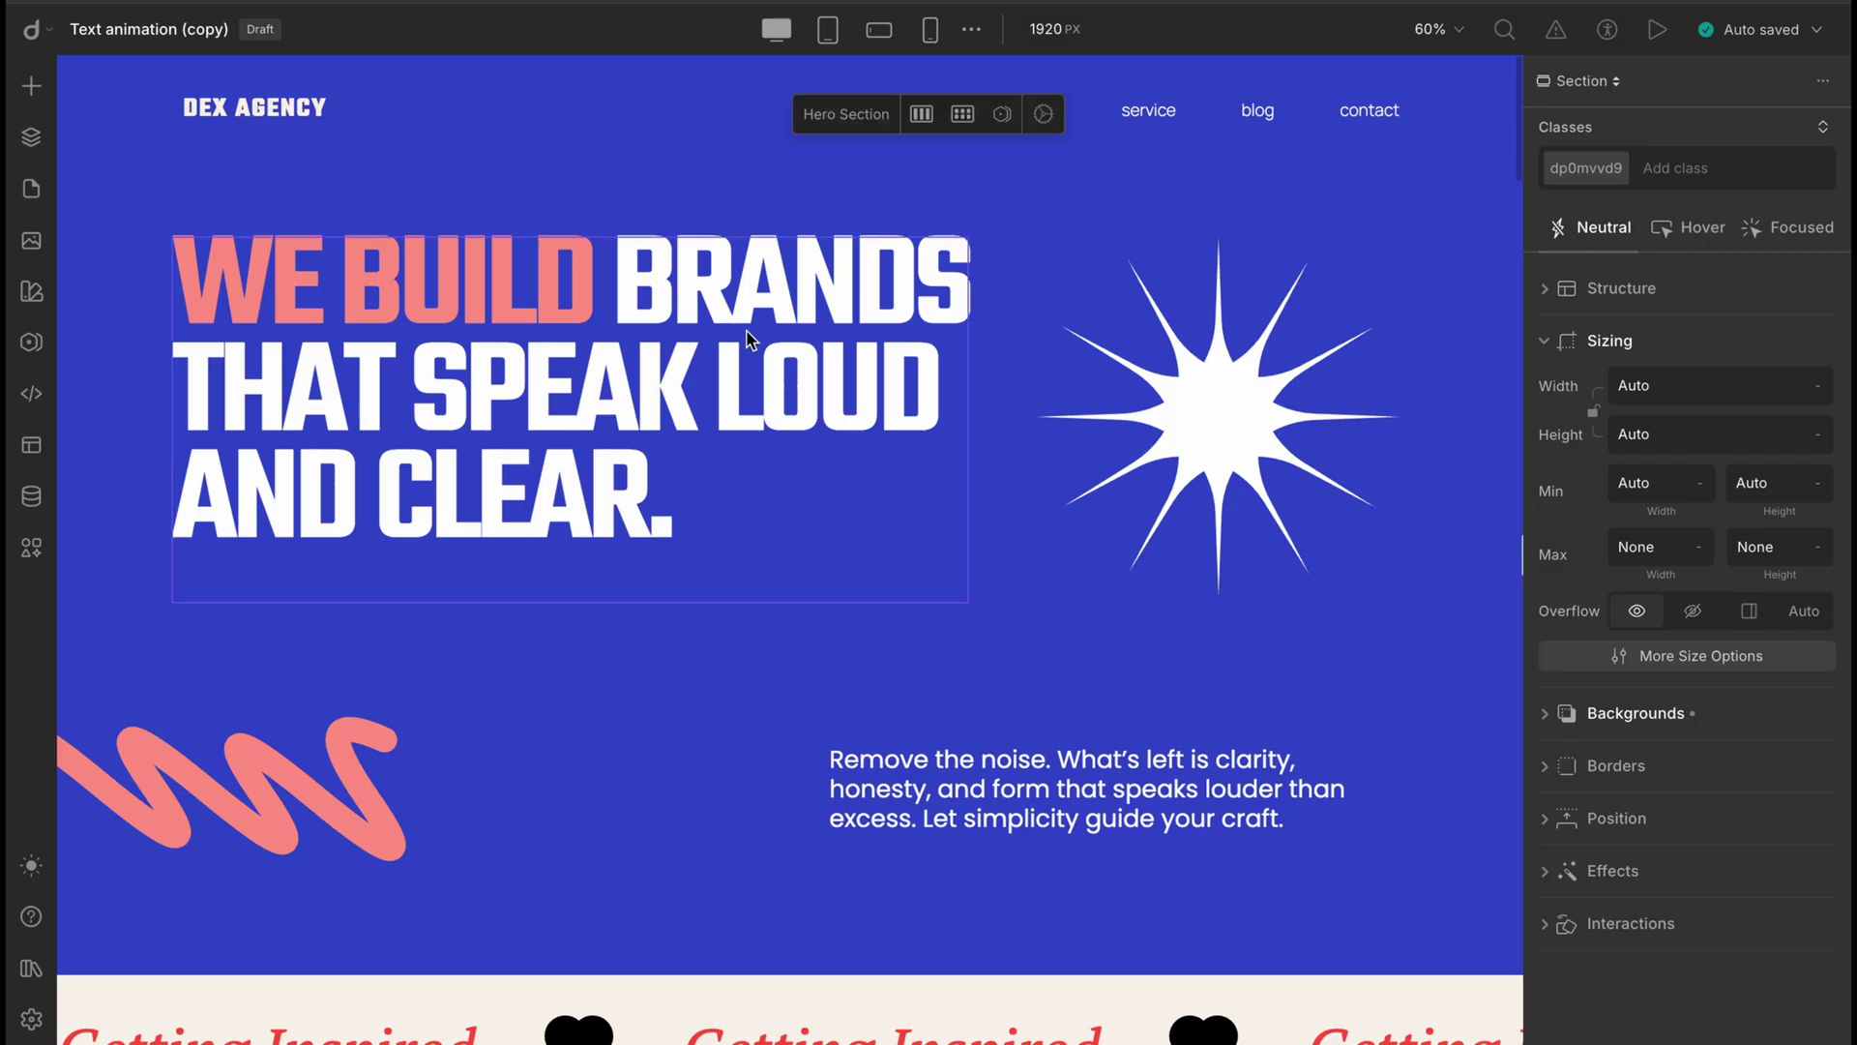
Give the hero heading a Scroll into view interaction with the Stagger text animation
{"action": "left_click", "coordinate": [716, 346]}
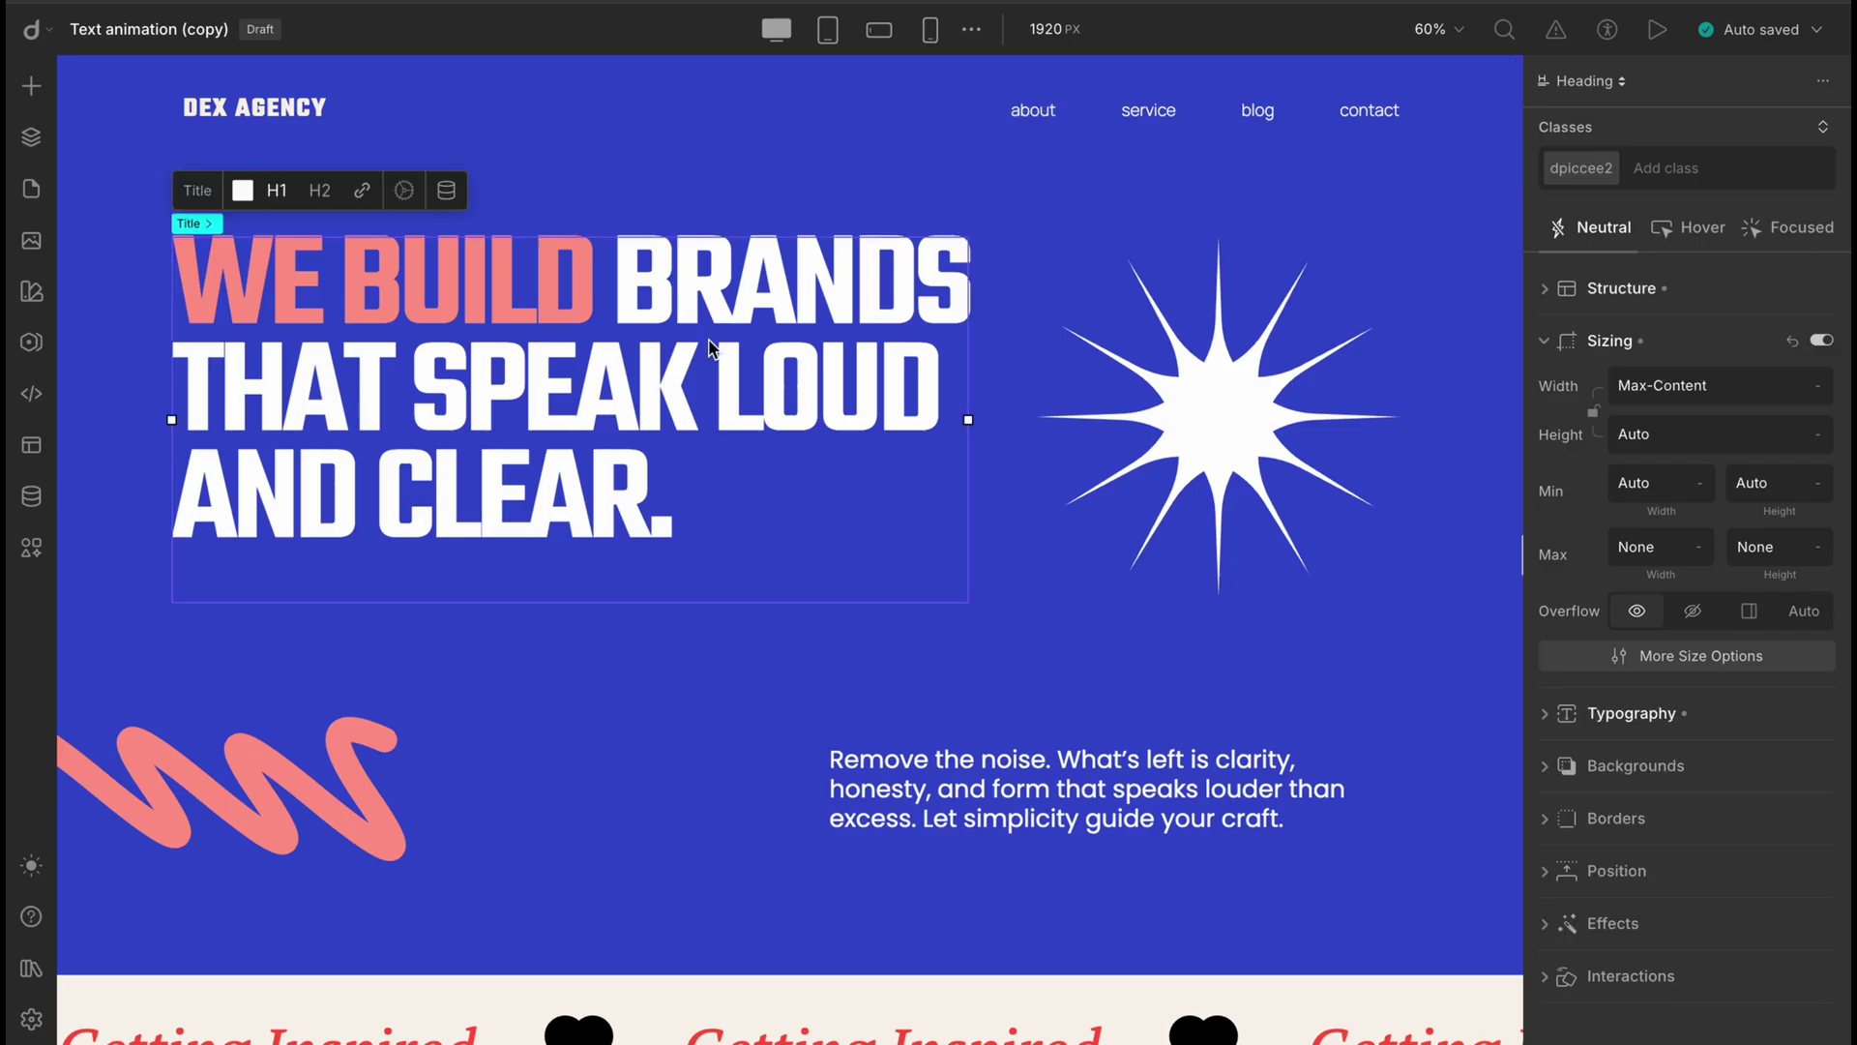
{"action": "left_click", "coordinate": [1611, 340]}
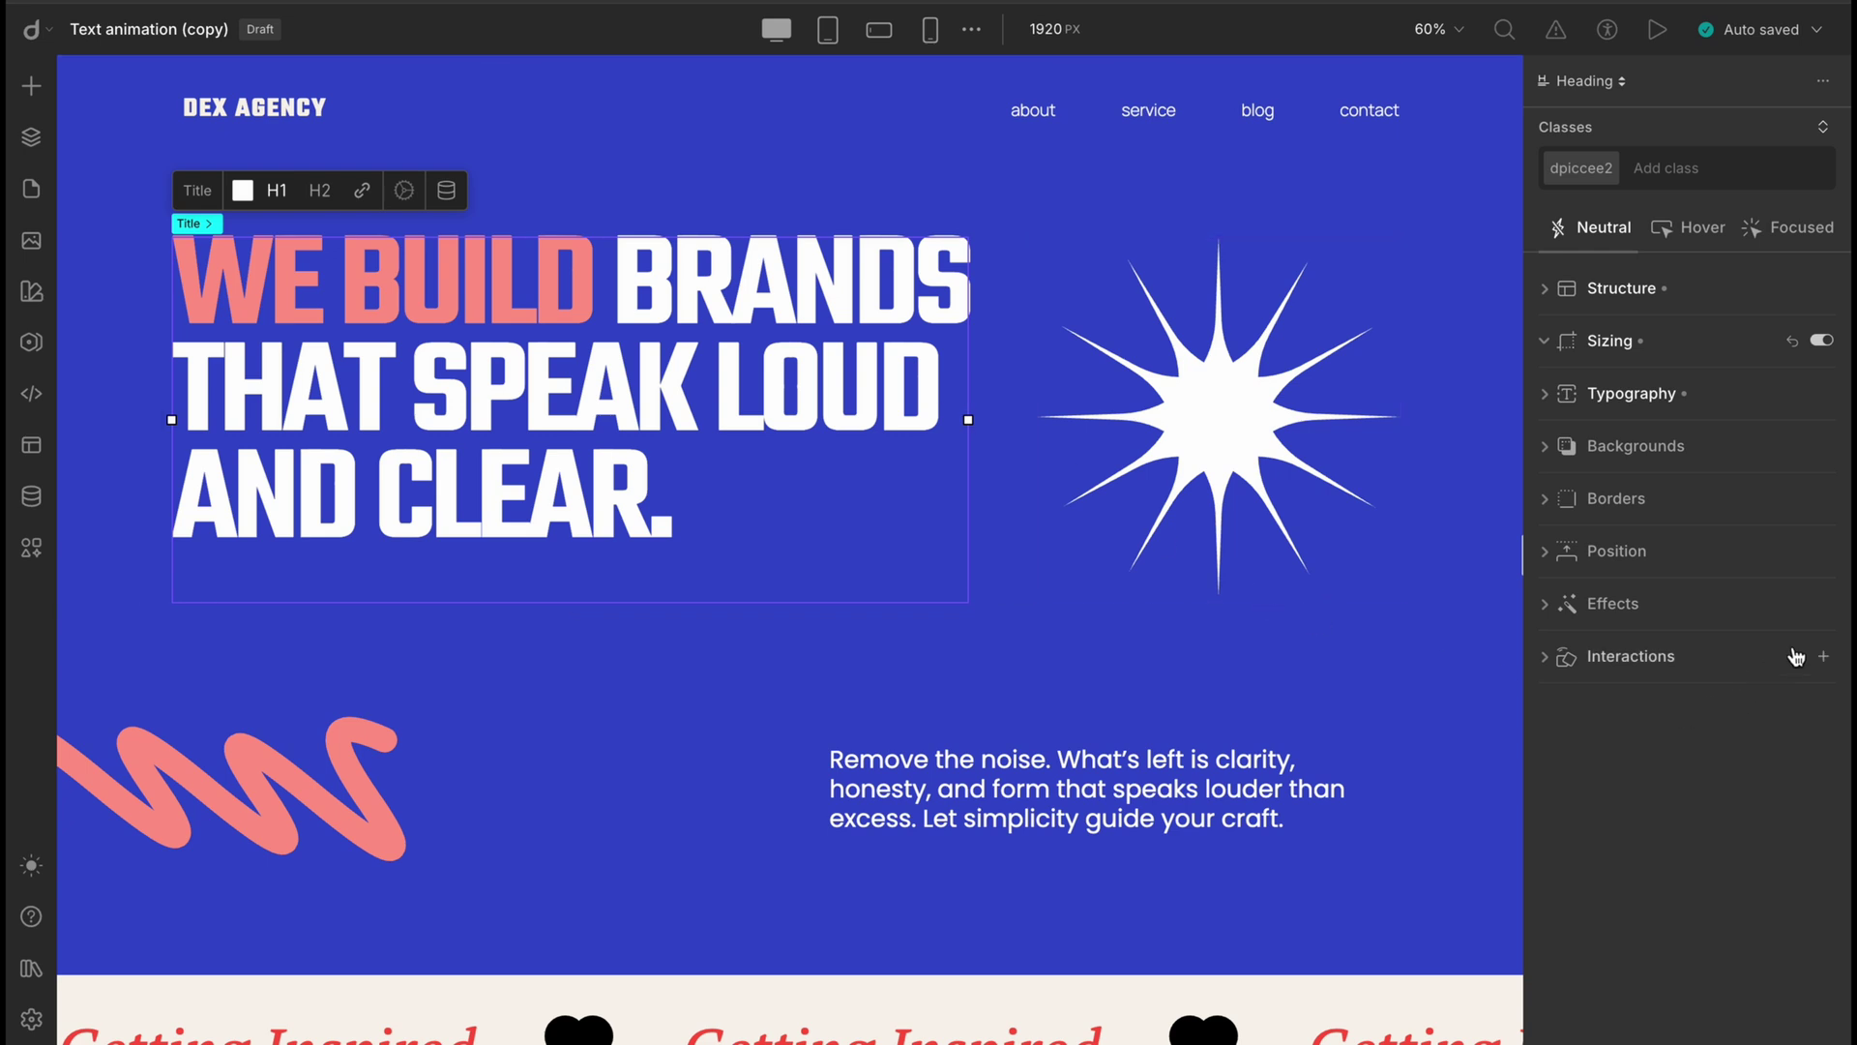
{"action": "left_click", "coordinate": [1826, 657]}
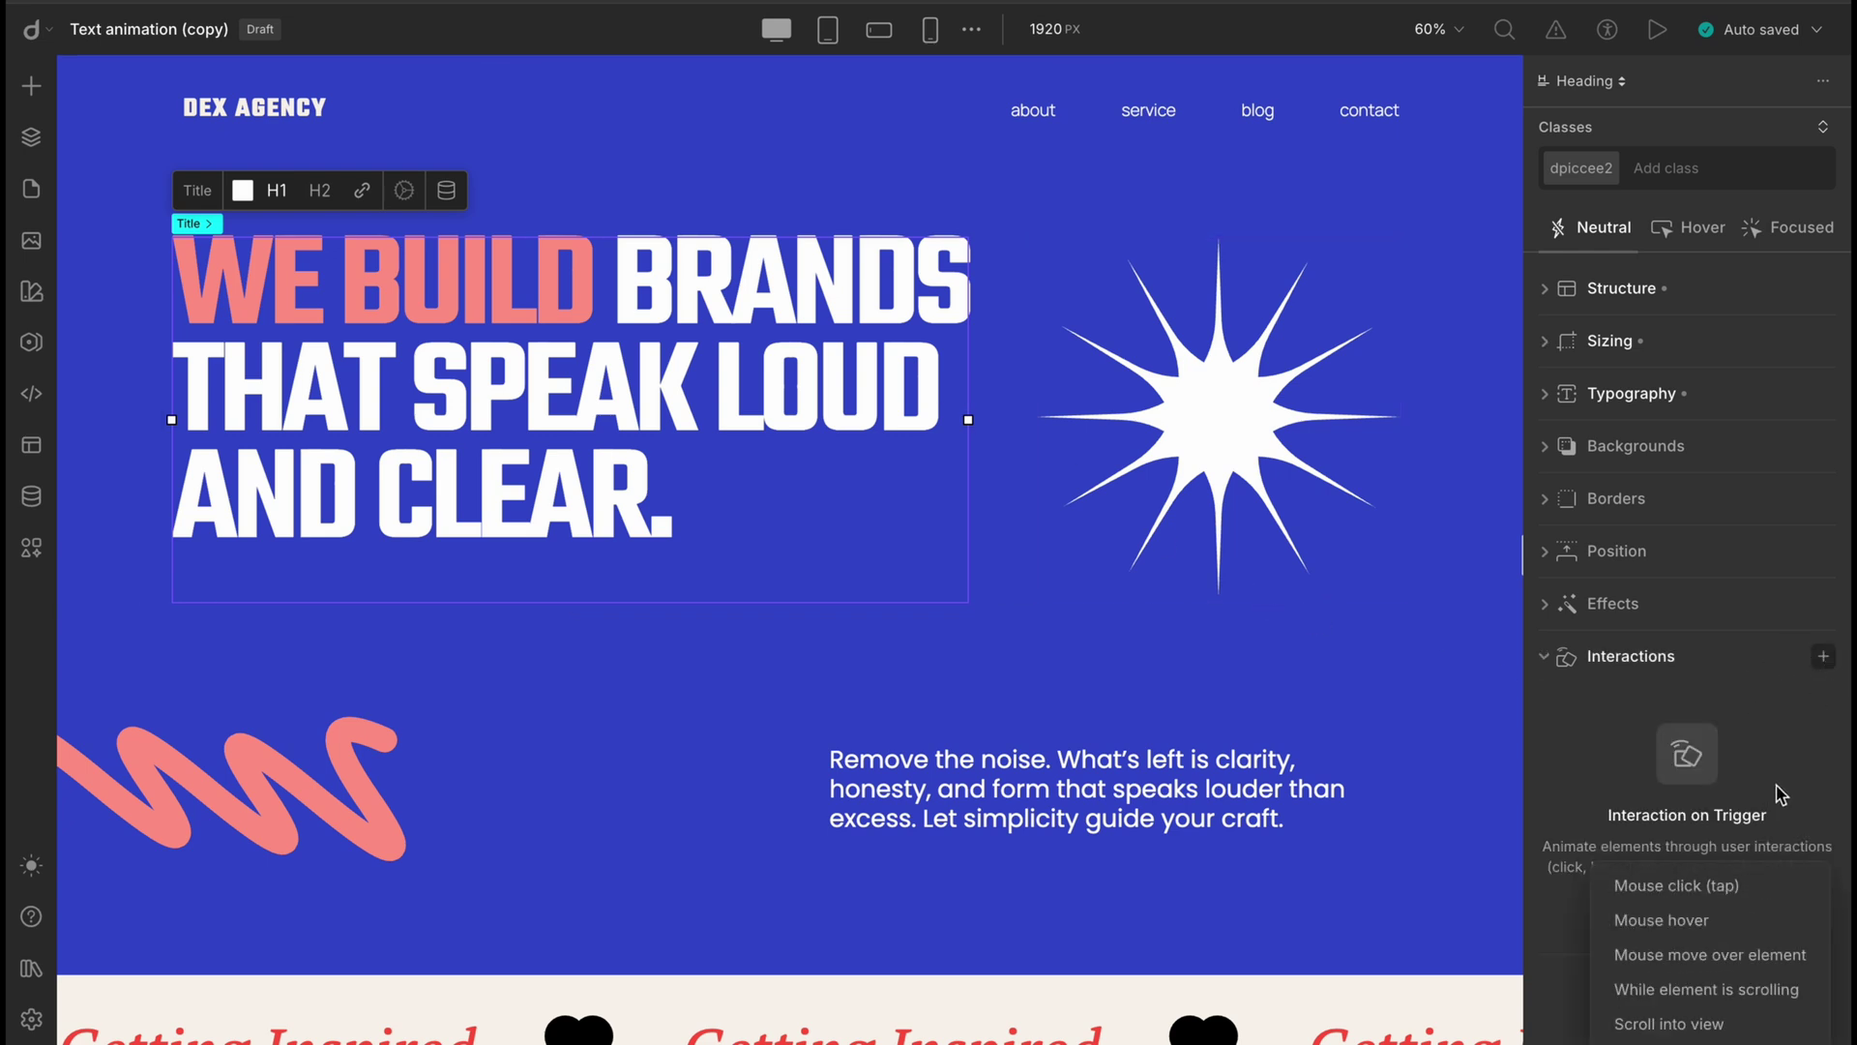
{"action": "left_click", "coordinate": [1737, 1023]}
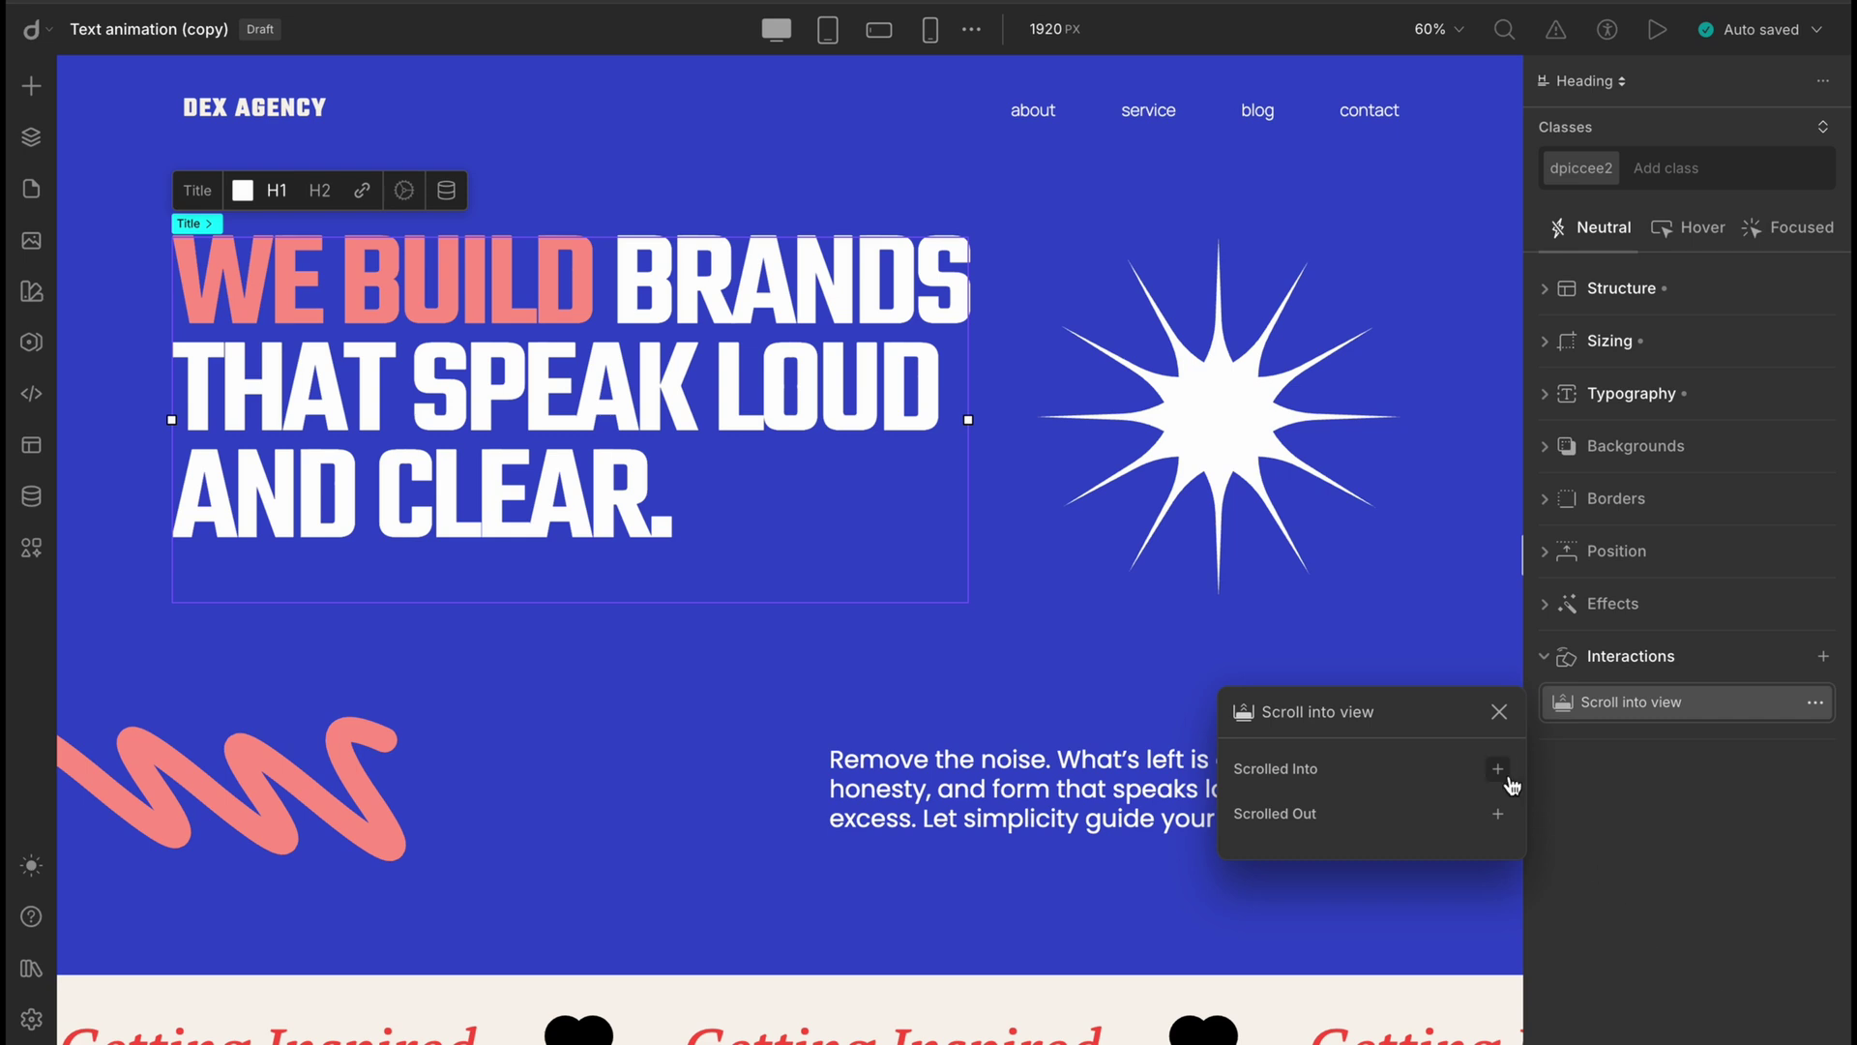
{"action": "left_click", "coordinate": [1499, 771]}
{"action": "mouse_move", "coordinate": [1602, 788]}
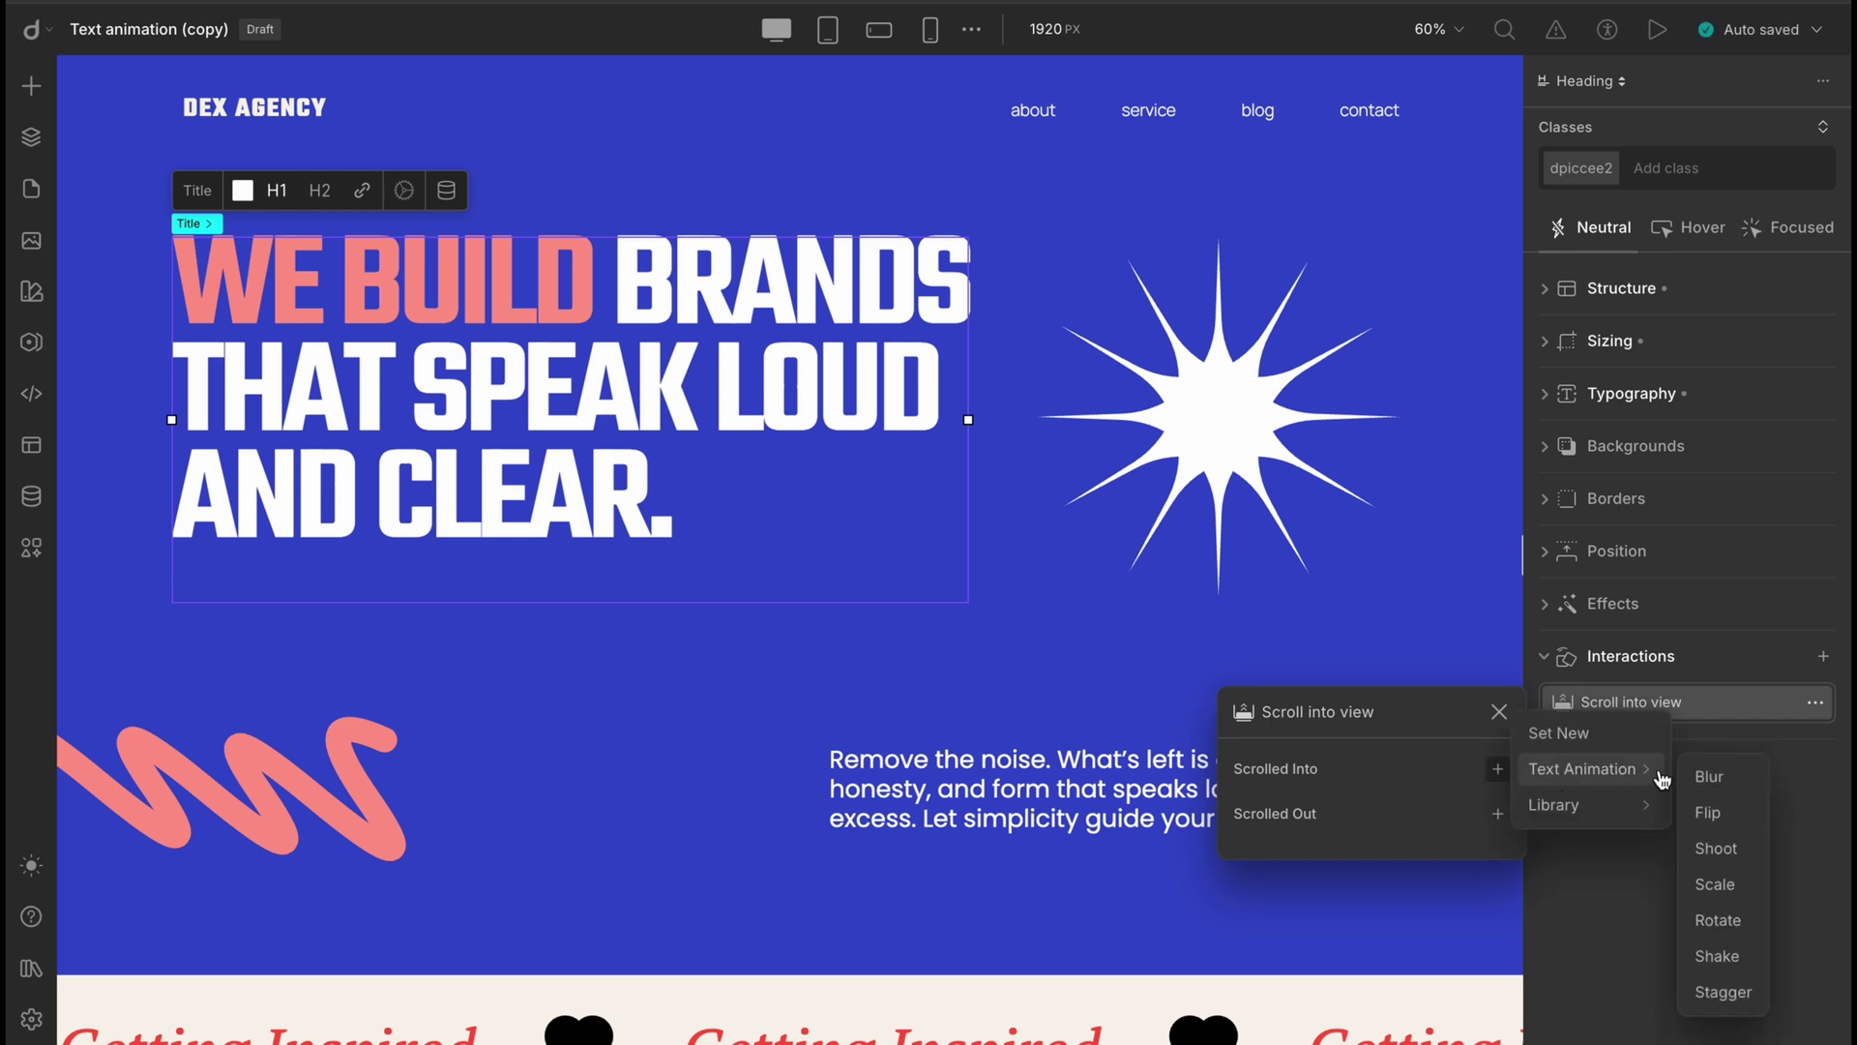
{"action": "left_click", "coordinate": [1725, 990]}
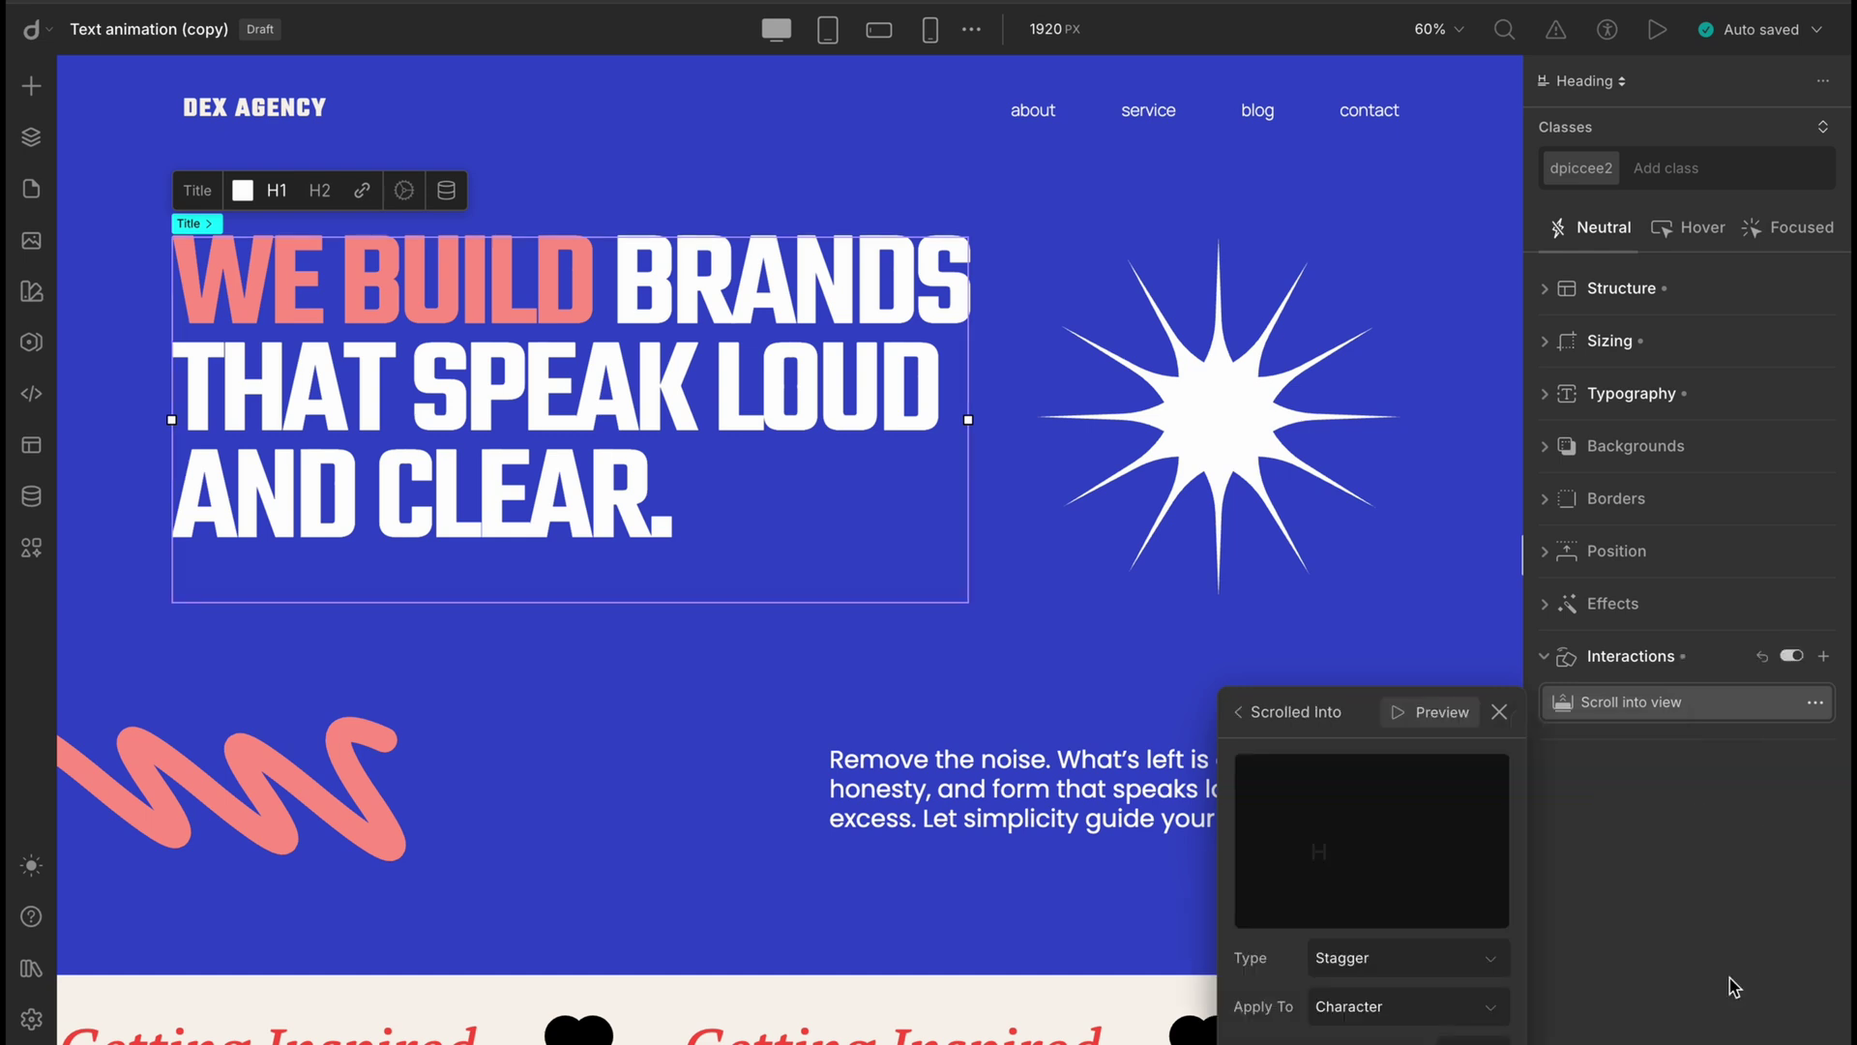
Keep the stagger per character and set time 0.6 s and wait 0.02 s
{"action": "left_click_drag", "start_coordinate": [1339, 724], "coordinate": [1333, 284]}
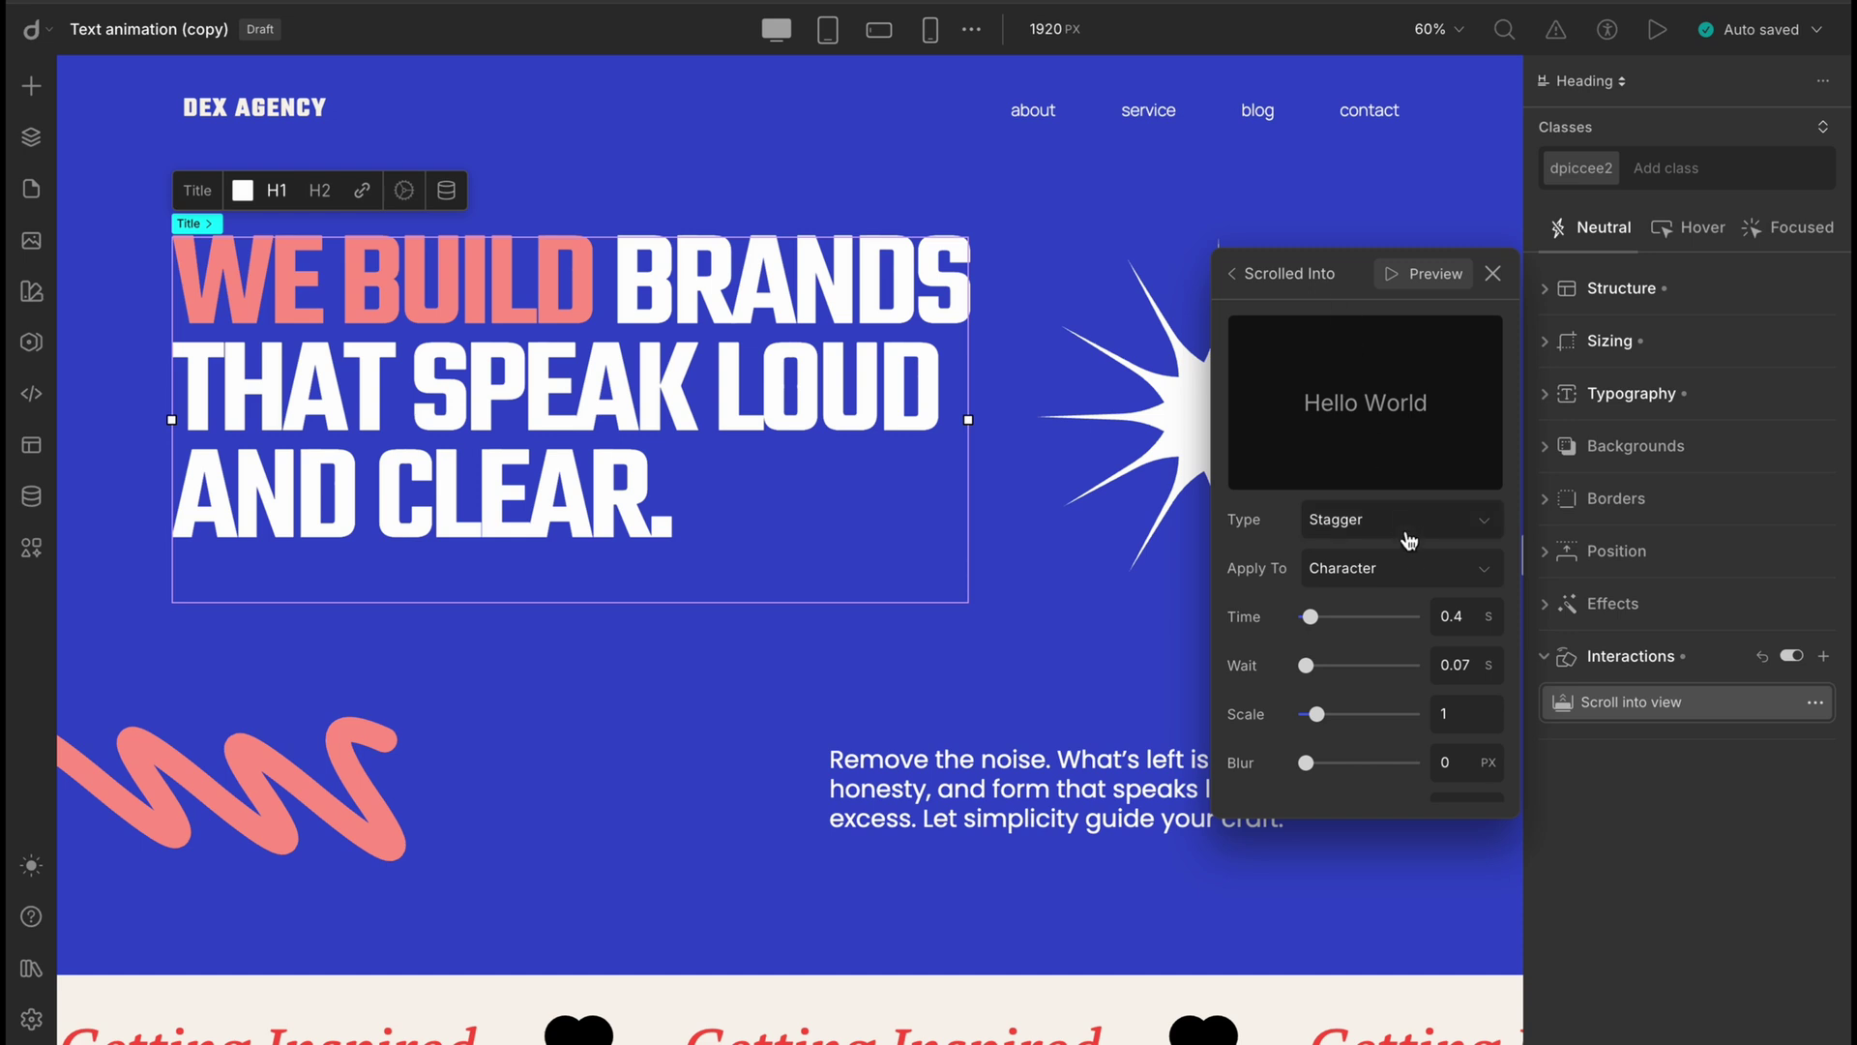
{"action": "left_click", "coordinate": [1422, 567]}
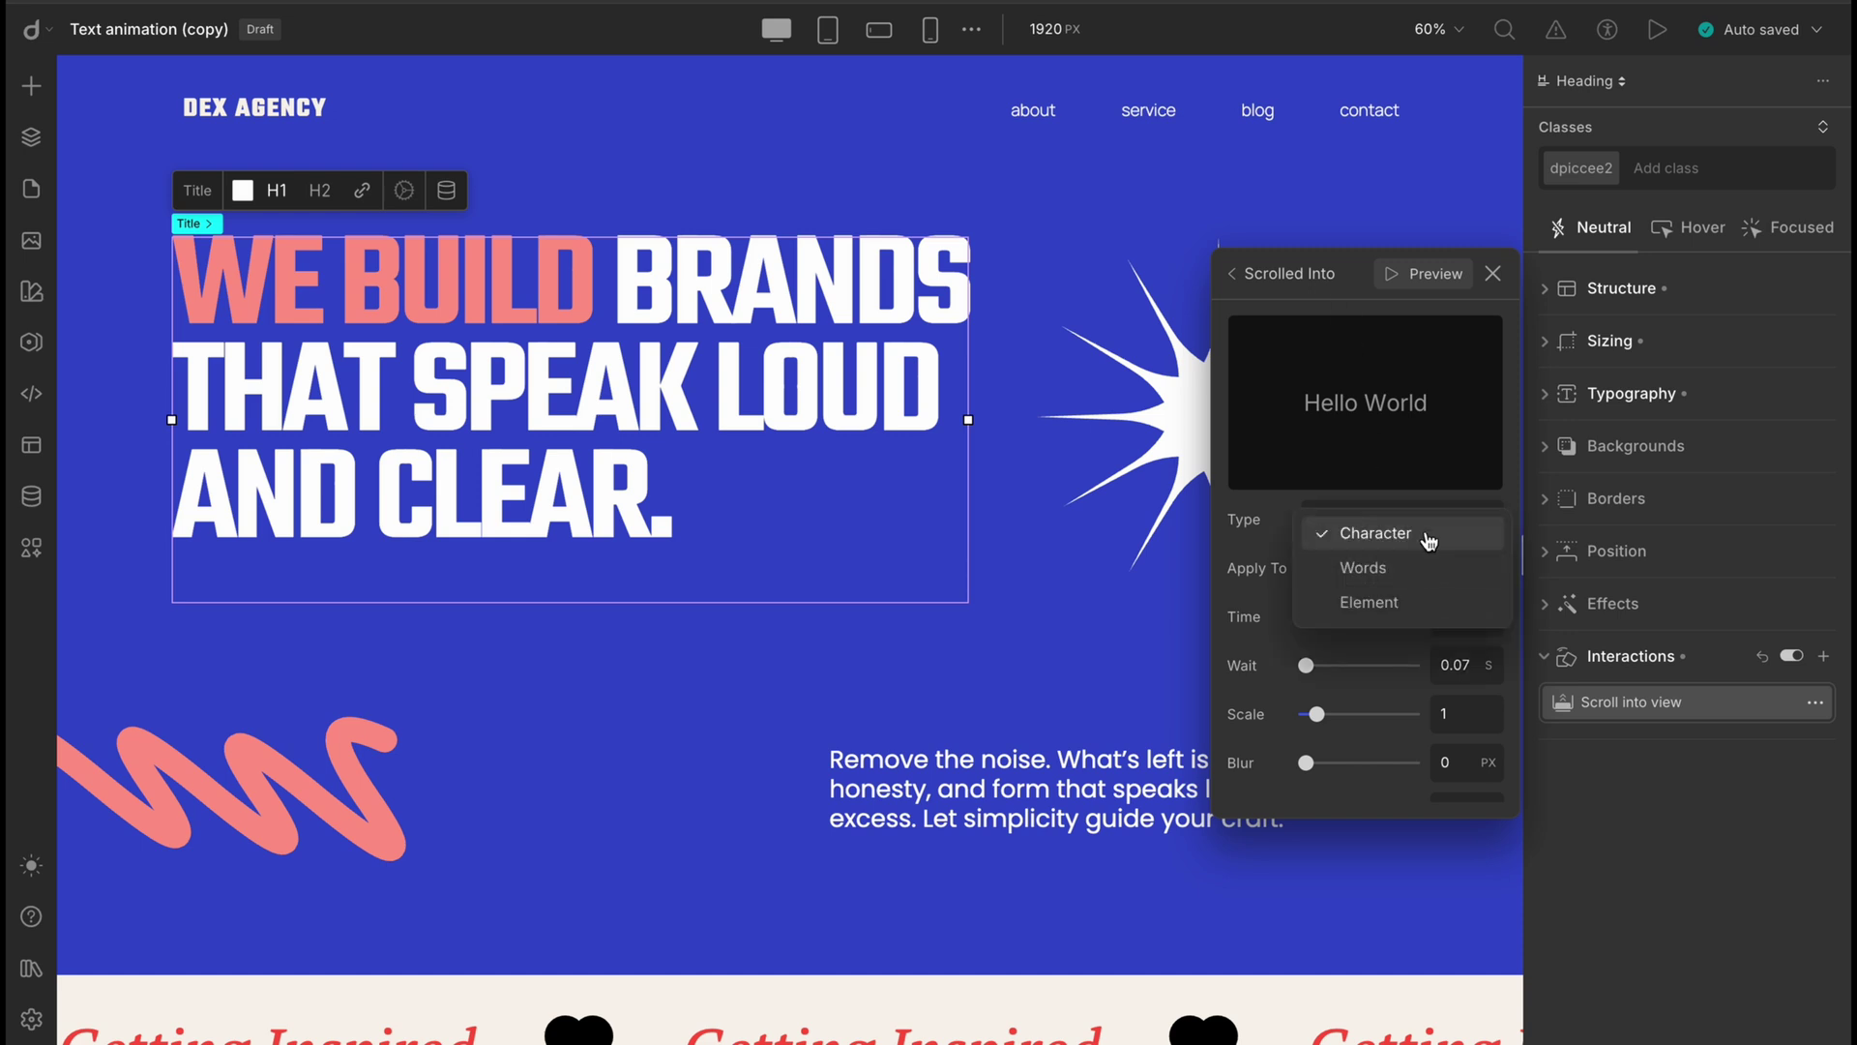
{"action": "left_click", "coordinate": [1429, 539]}
{"action": "left_click", "coordinate": [1469, 611]}
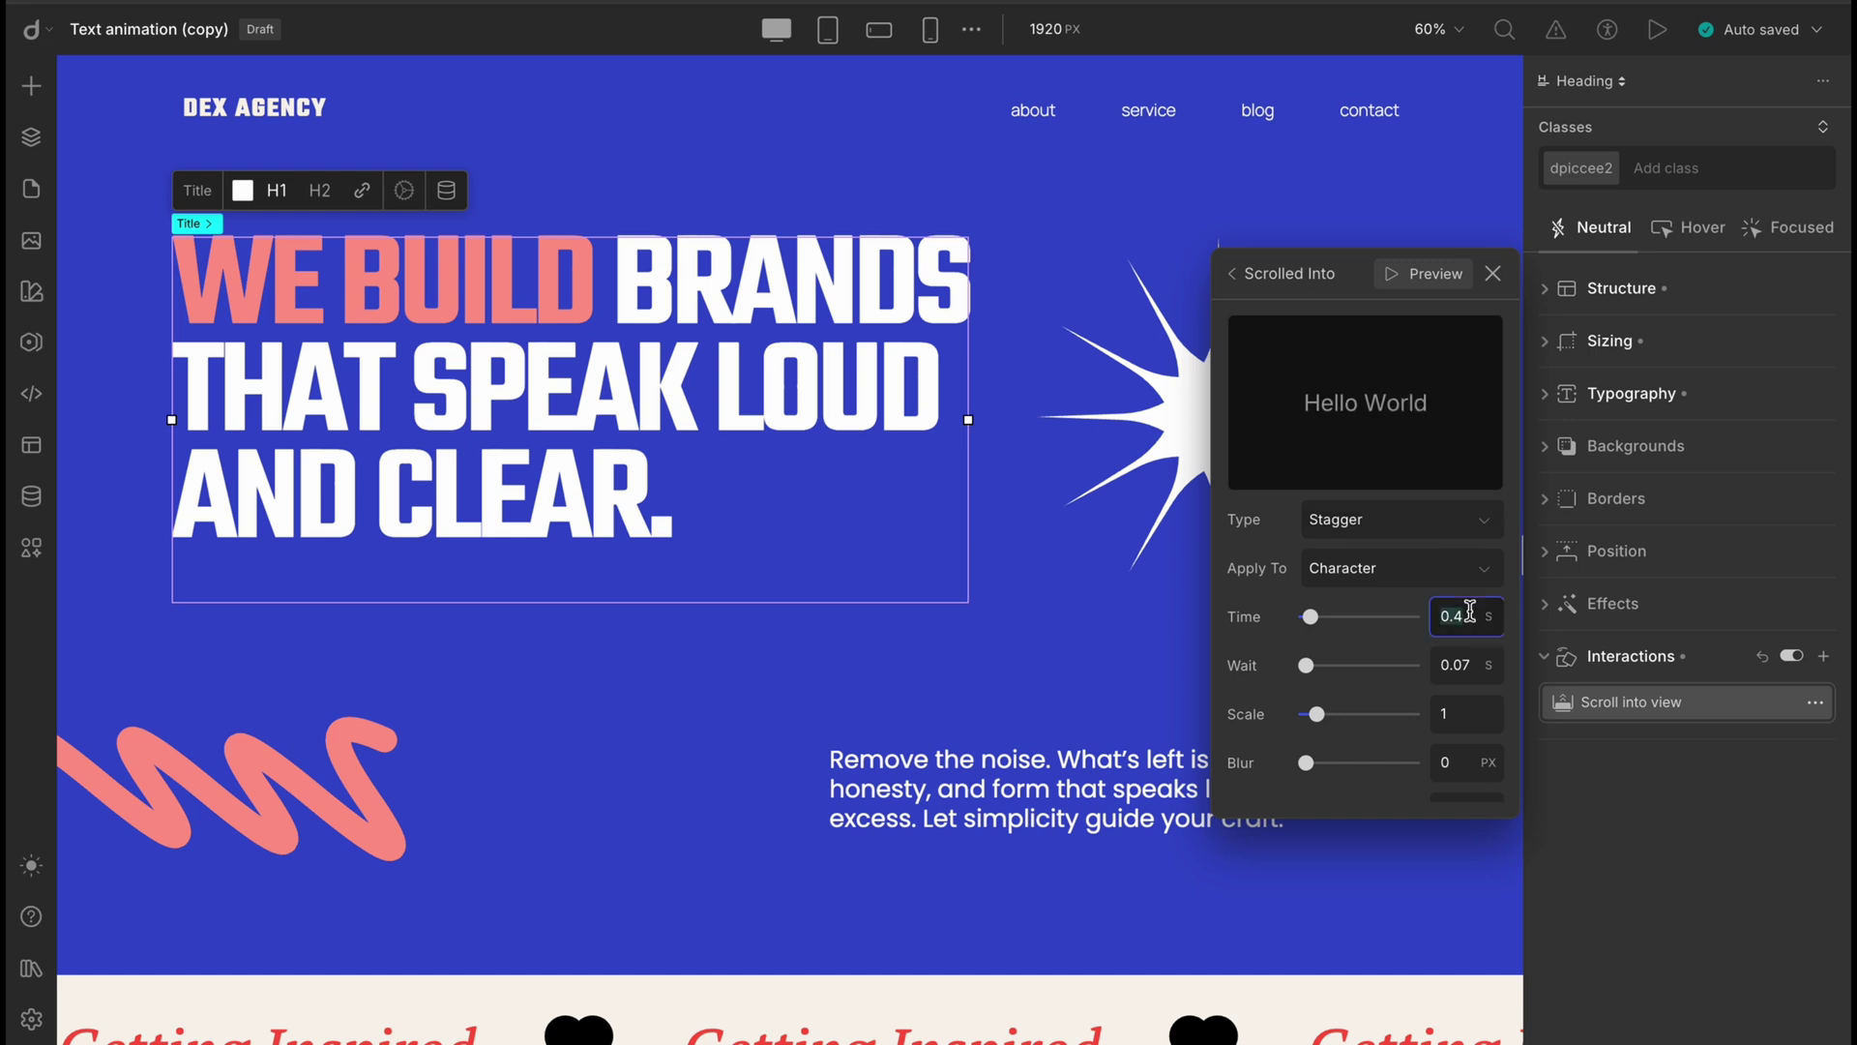
{"action": "type", "text": "0"}
{"action": "key", "text": "Return"}
{"action": "left_click", "coordinate": [1470, 674]}
{"action": "type", "text": "0.02"}
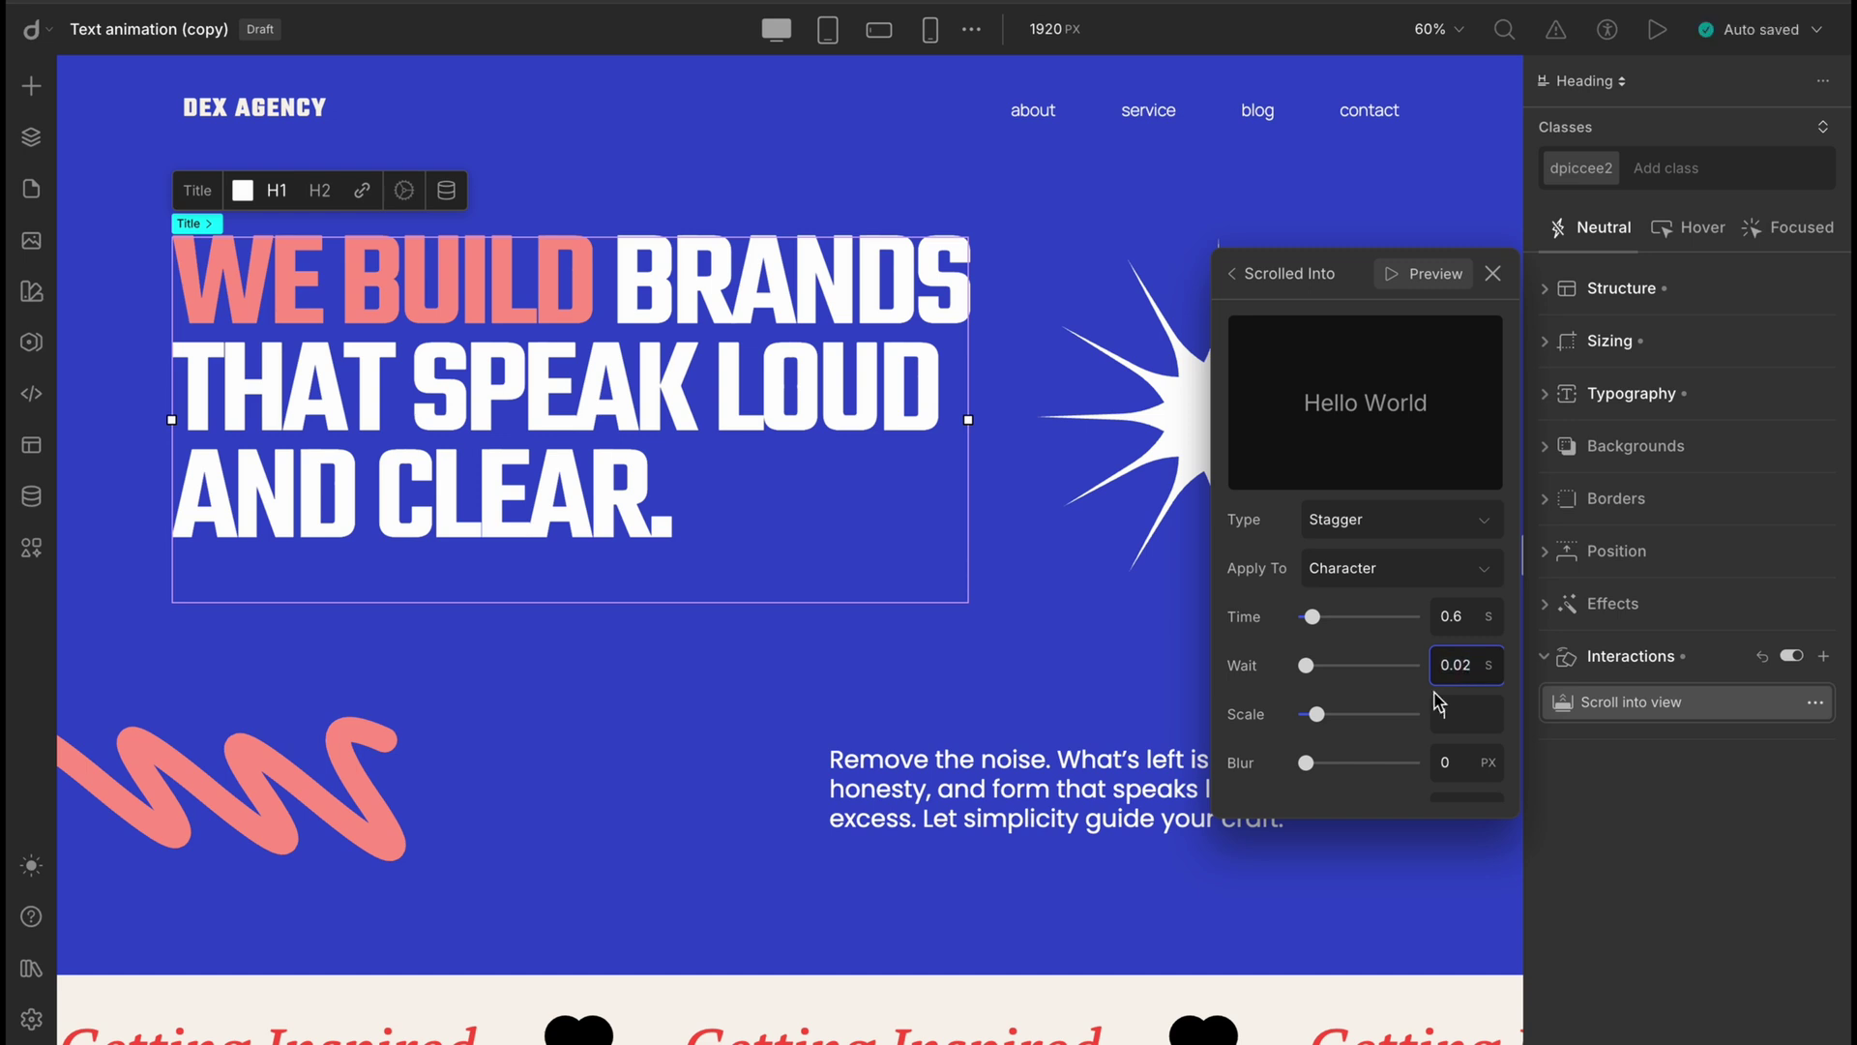
{"action": "scroll", "coordinate": [1439, 703], "scroll_direction": "down", "scroll_amount": 2}
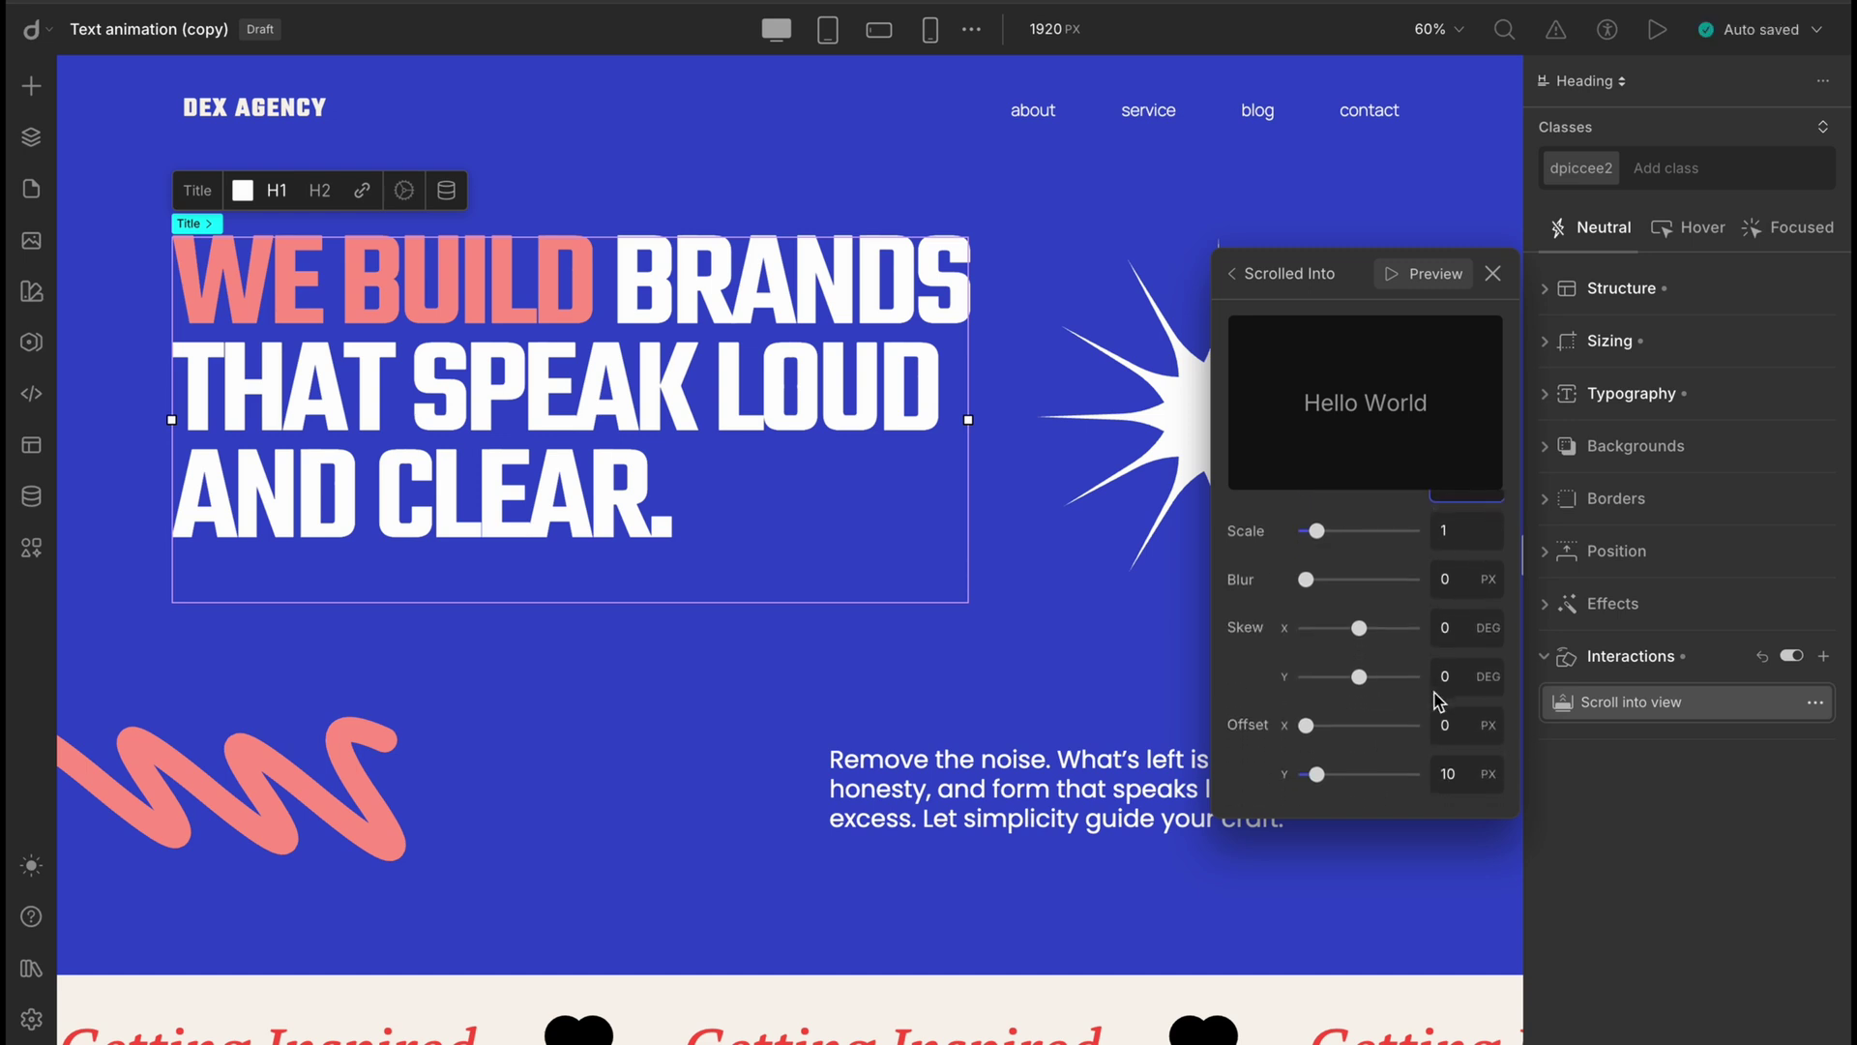
{"action": "left_click", "coordinate": [1445, 675]}
Set a 100 px vertical offset and Ease-in-out easing, then close the settings
{"action": "left_click", "coordinate": [1450, 771]}
{"action": "type", "text": "100"}
{"action": "key", "text": "Return"}
{"action": "scroll", "coordinate": [1420, 774], "scroll_direction": "down", "scroll_amount": 3}
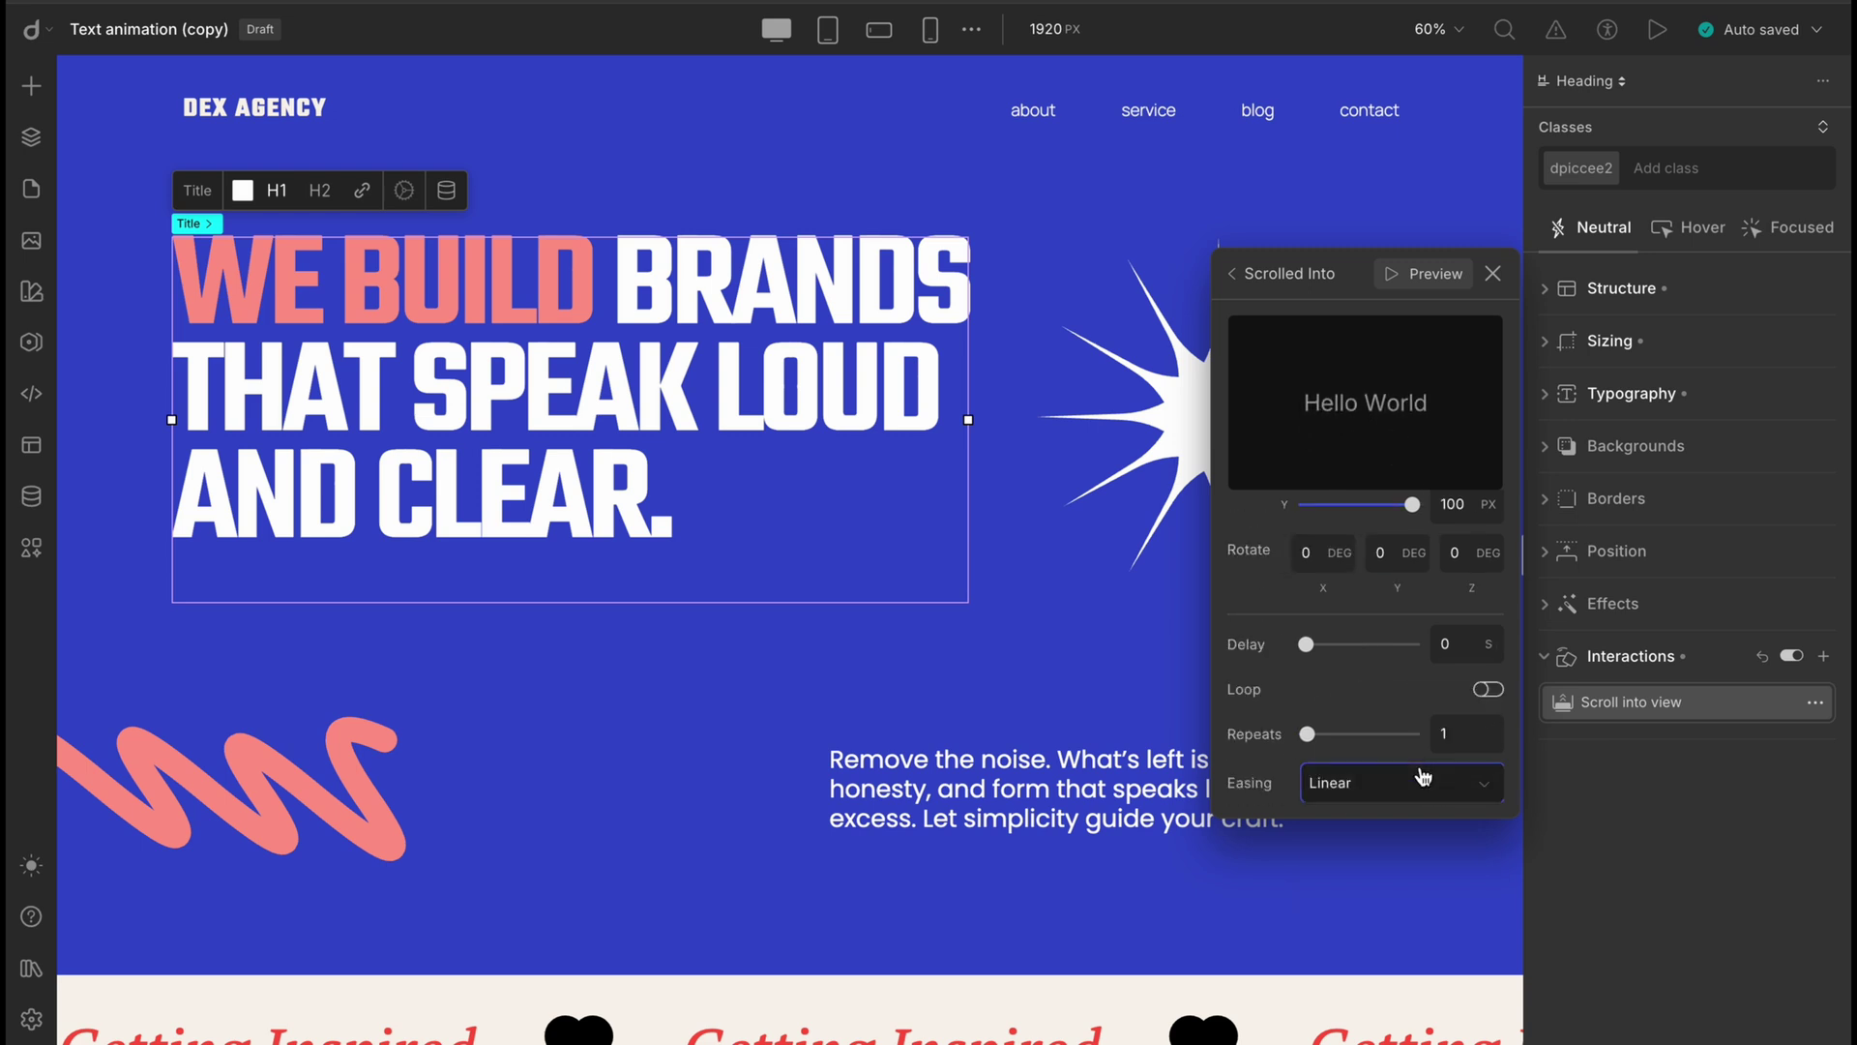
{"action": "left_click", "coordinate": [1423, 777]}
{"action": "left_click", "coordinate": [1420, 813]}
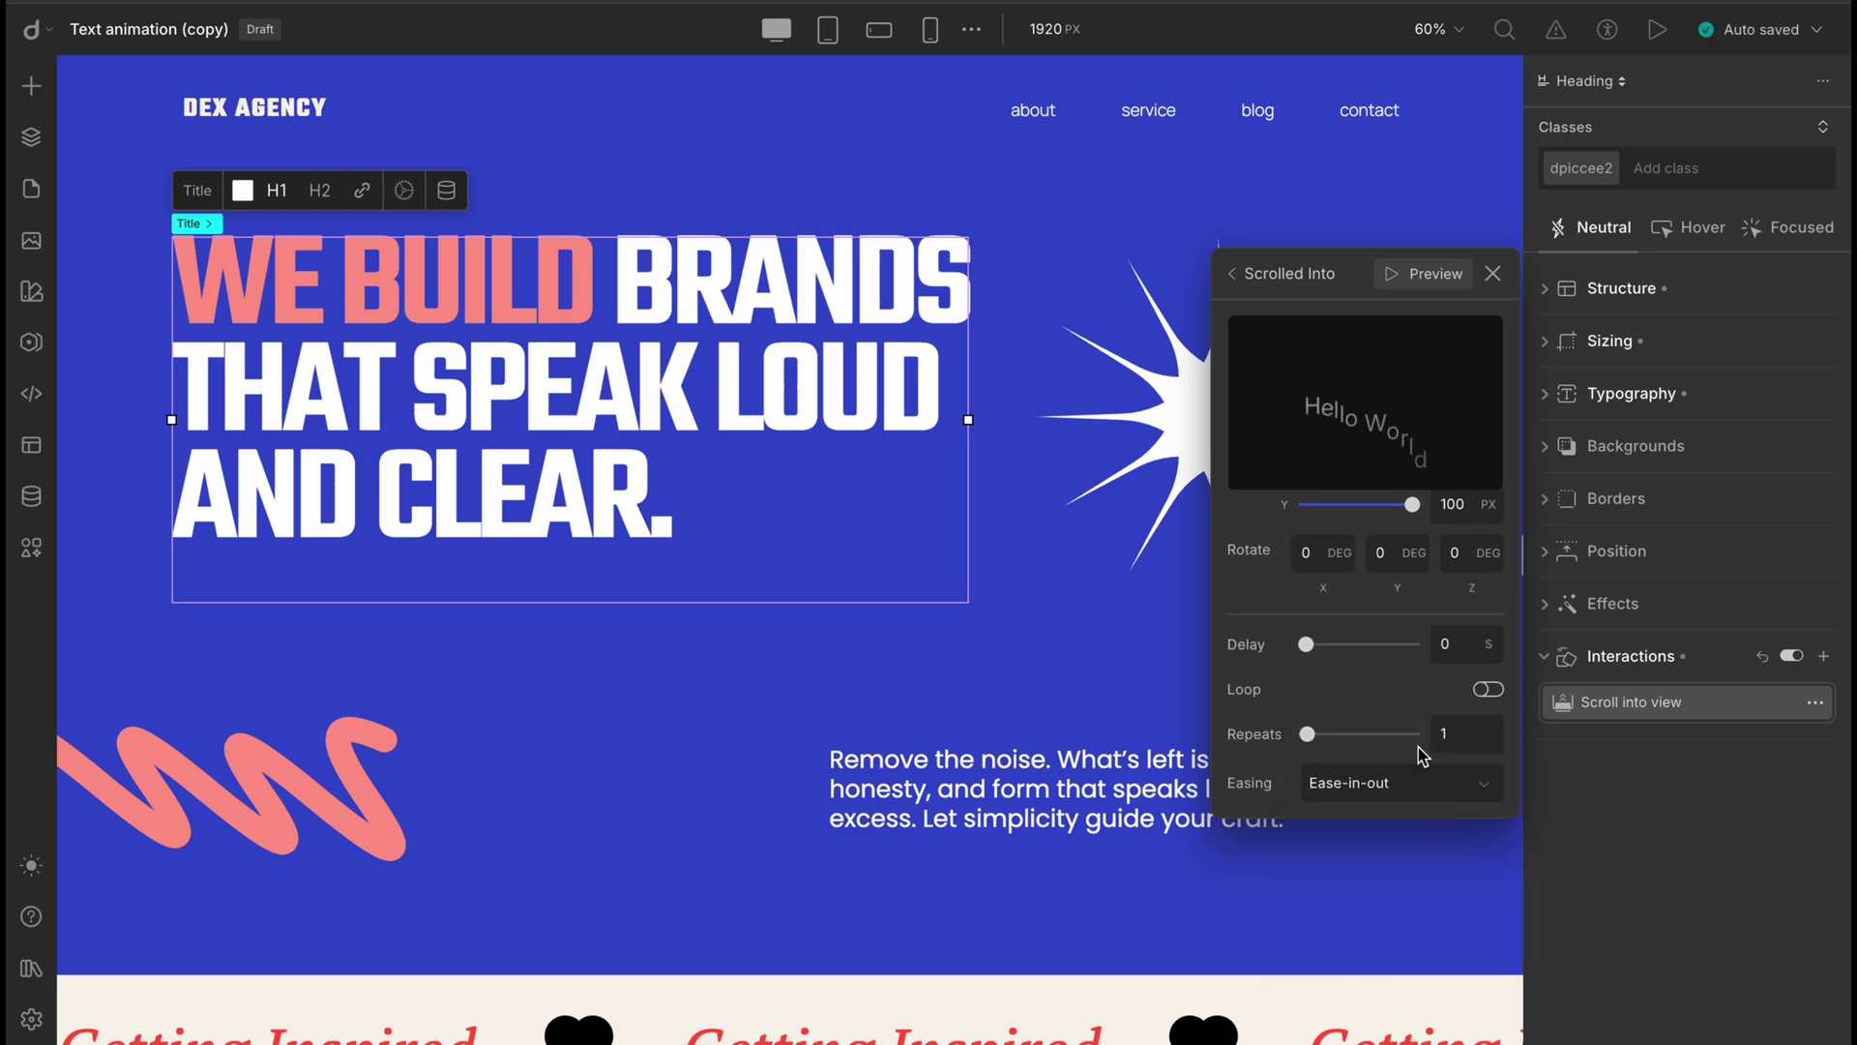
{"action": "left_click", "coordinate": [1495, 288]}
{"action": "left_click", "coordinate": [1496, 288]}
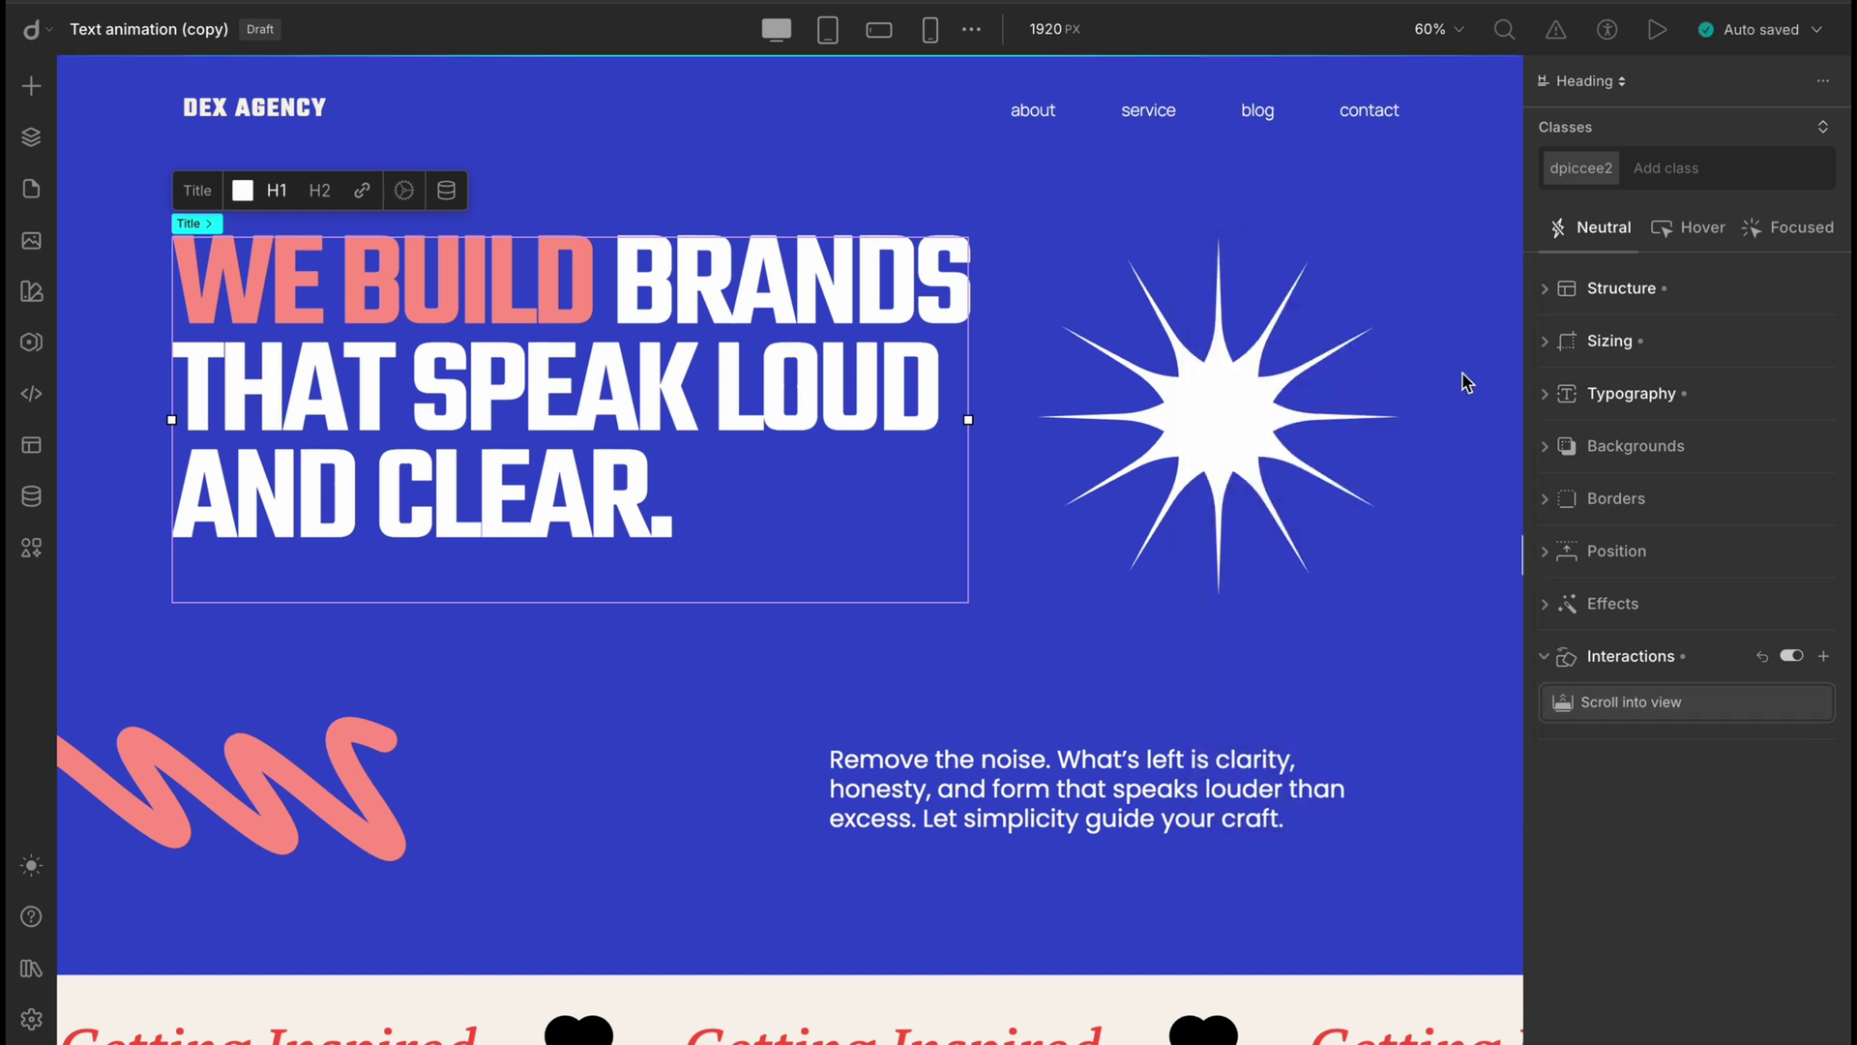
Give the 'Remove the noise' paragraph a Scroll into view Stagger text animation
{"action": "left_click", "coordinate": [1199, 780]}
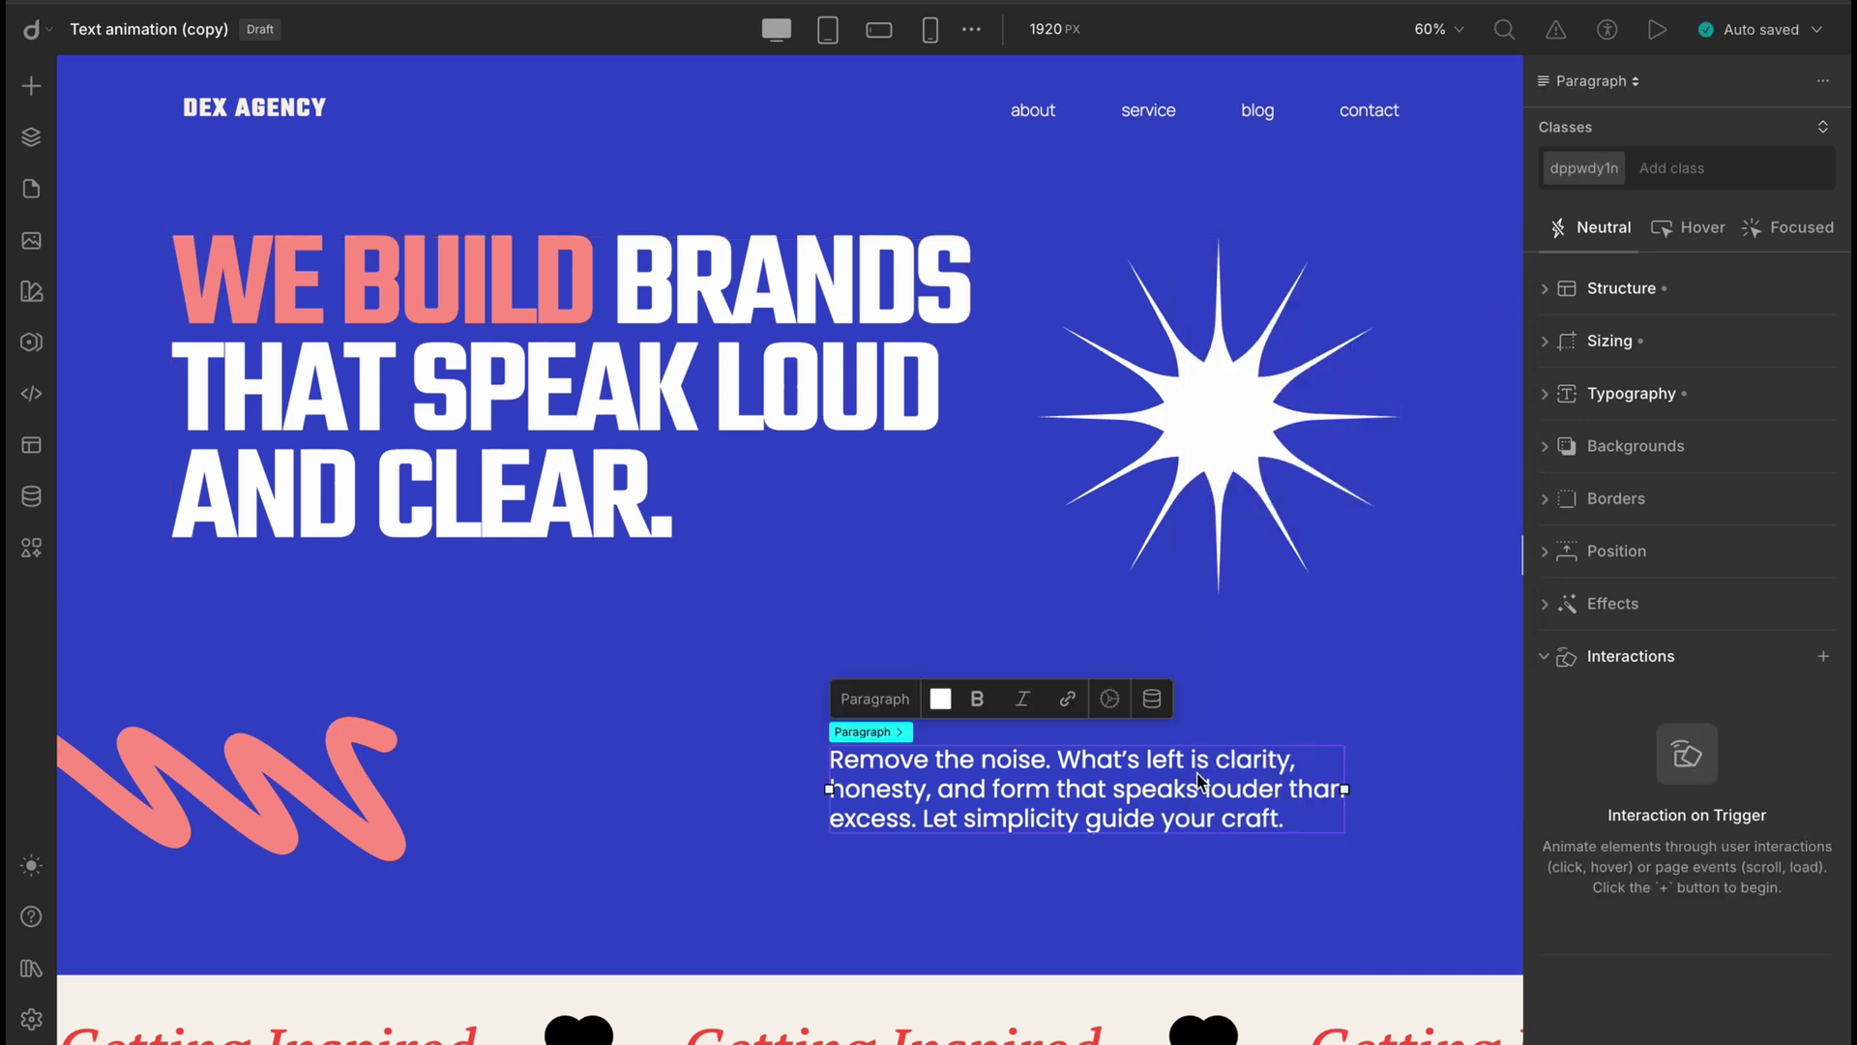
{"action": "left_click", "coordinate": [1823, 656]}
{"action": "left_click", "coordinate": [1773, 830]}
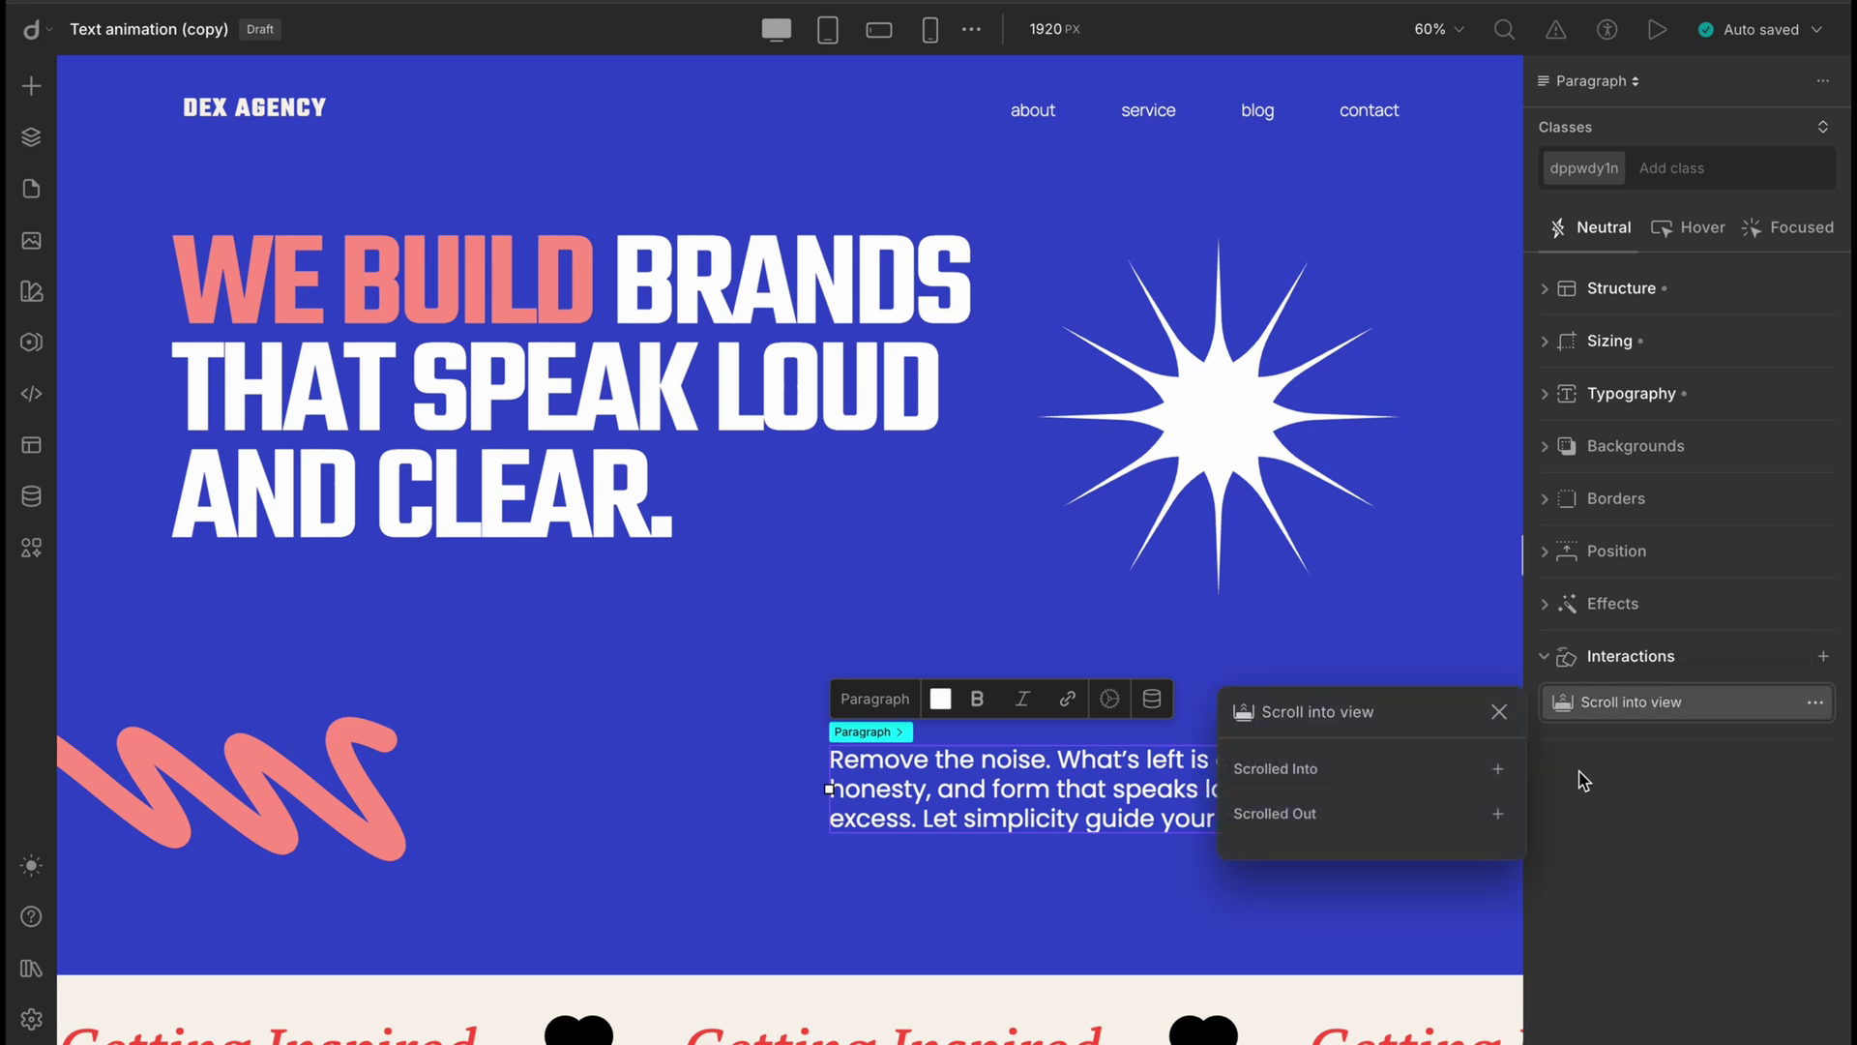
{"action": "left_click", "coordinate": [1498, 768]}
{"action": "mouse_move", "coordinate": [1591, 774]}
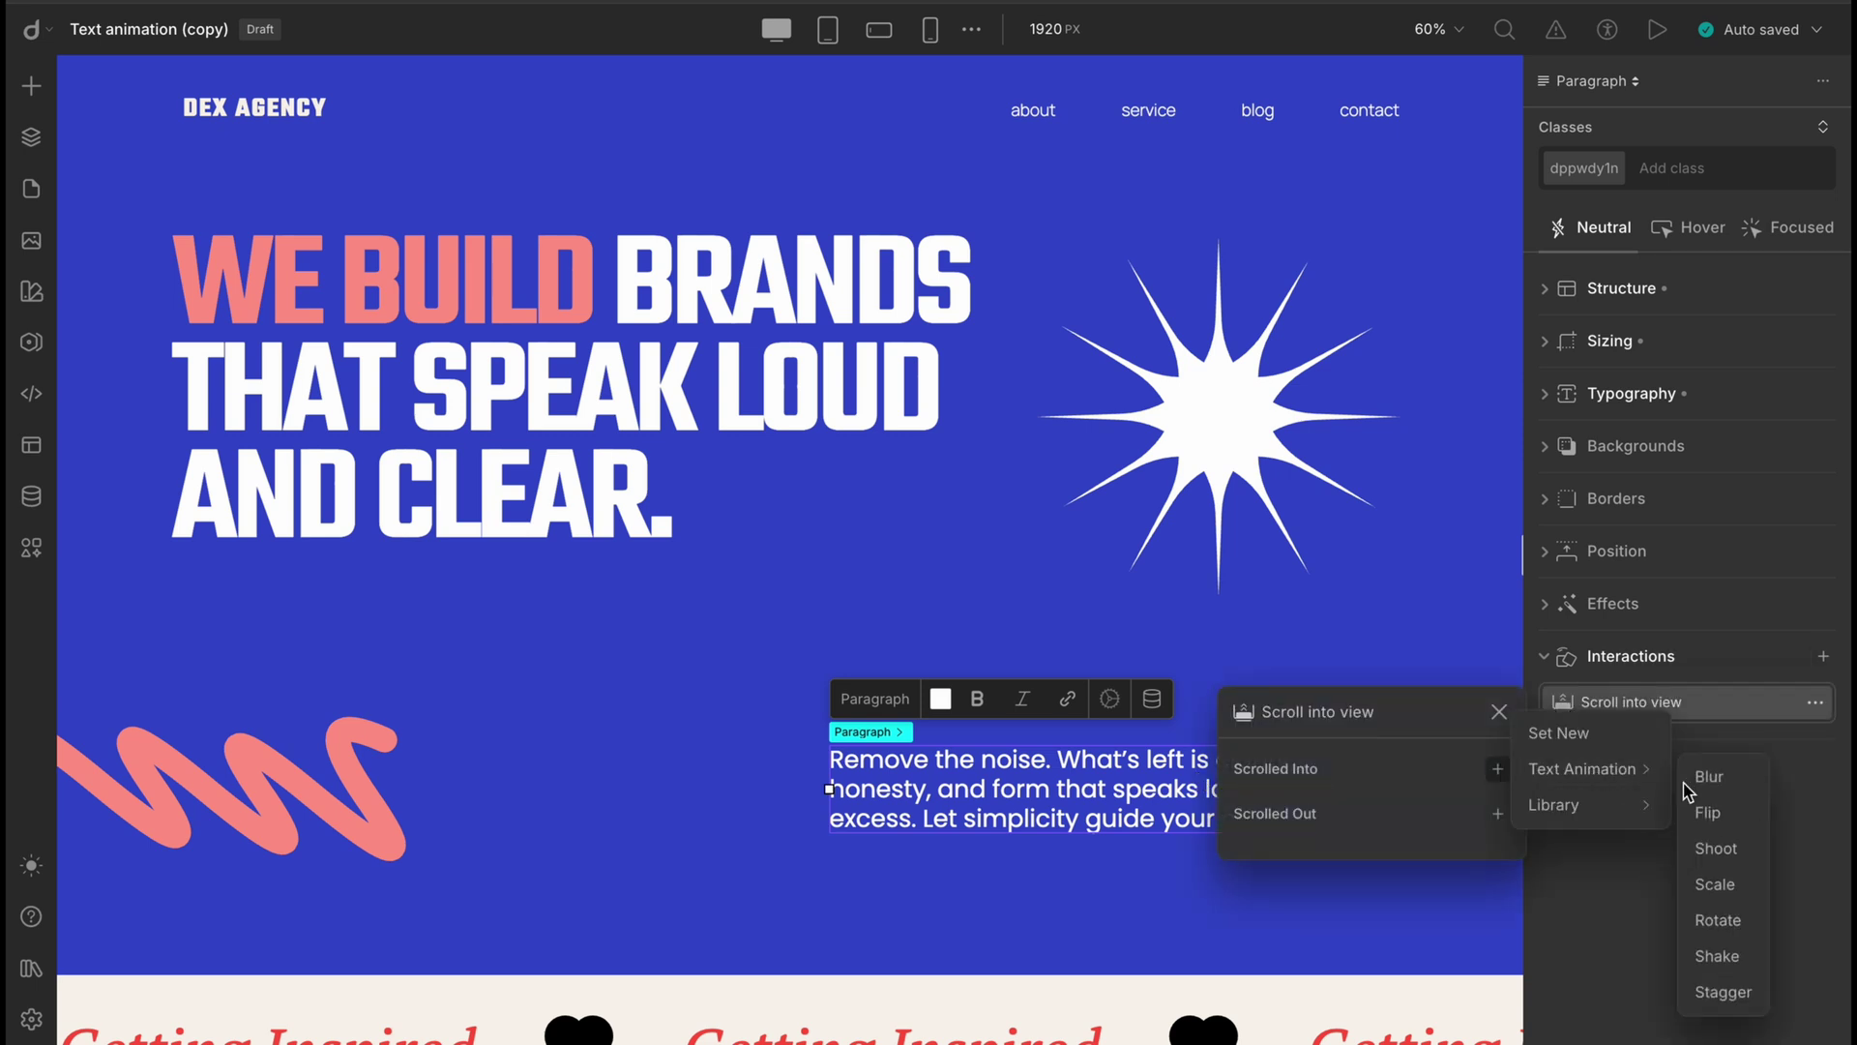
{"action": "left_click", "coordinate": [1732, 986]}
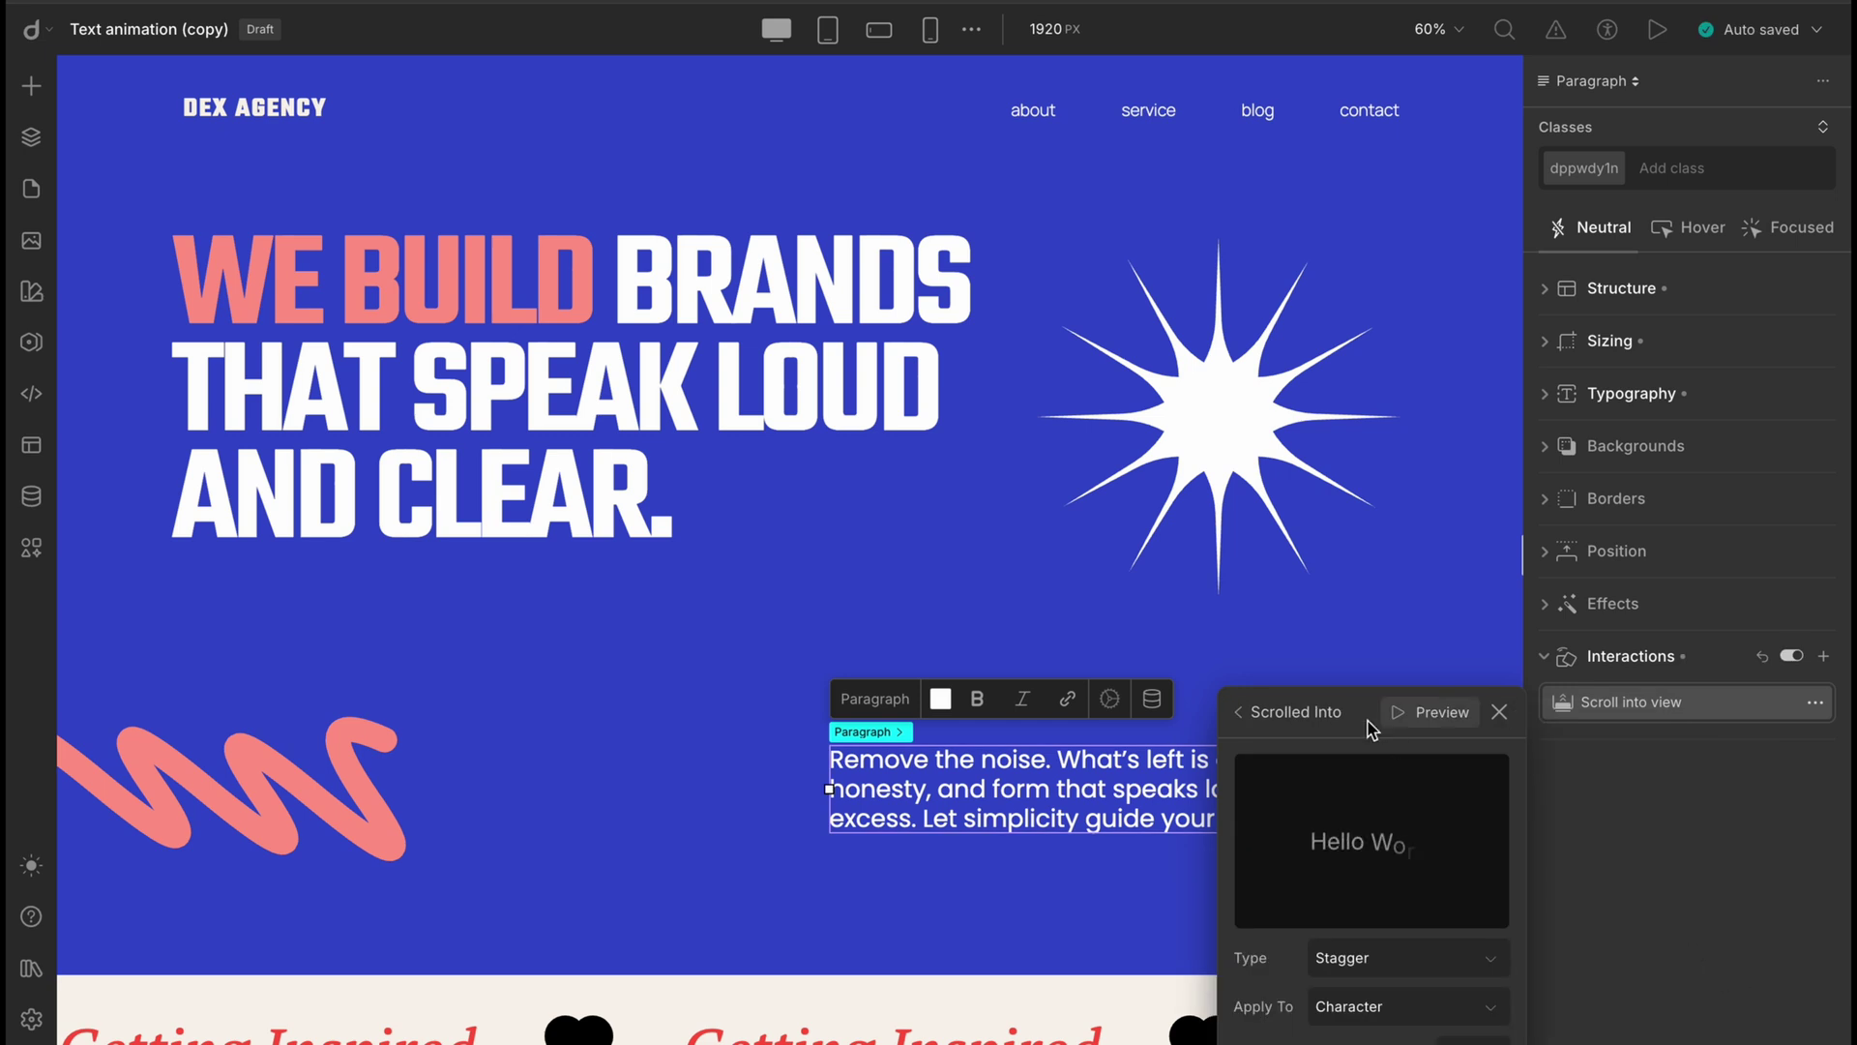
Stagger the paragraph per word with 0.8 s time and 0.02 s wait
{"action": "left_click_drag", "start_coordinate": [1358, 728], "coordinate": [1361, 229]}
{"action": "left_click", "coordinate": [1398, 509]}
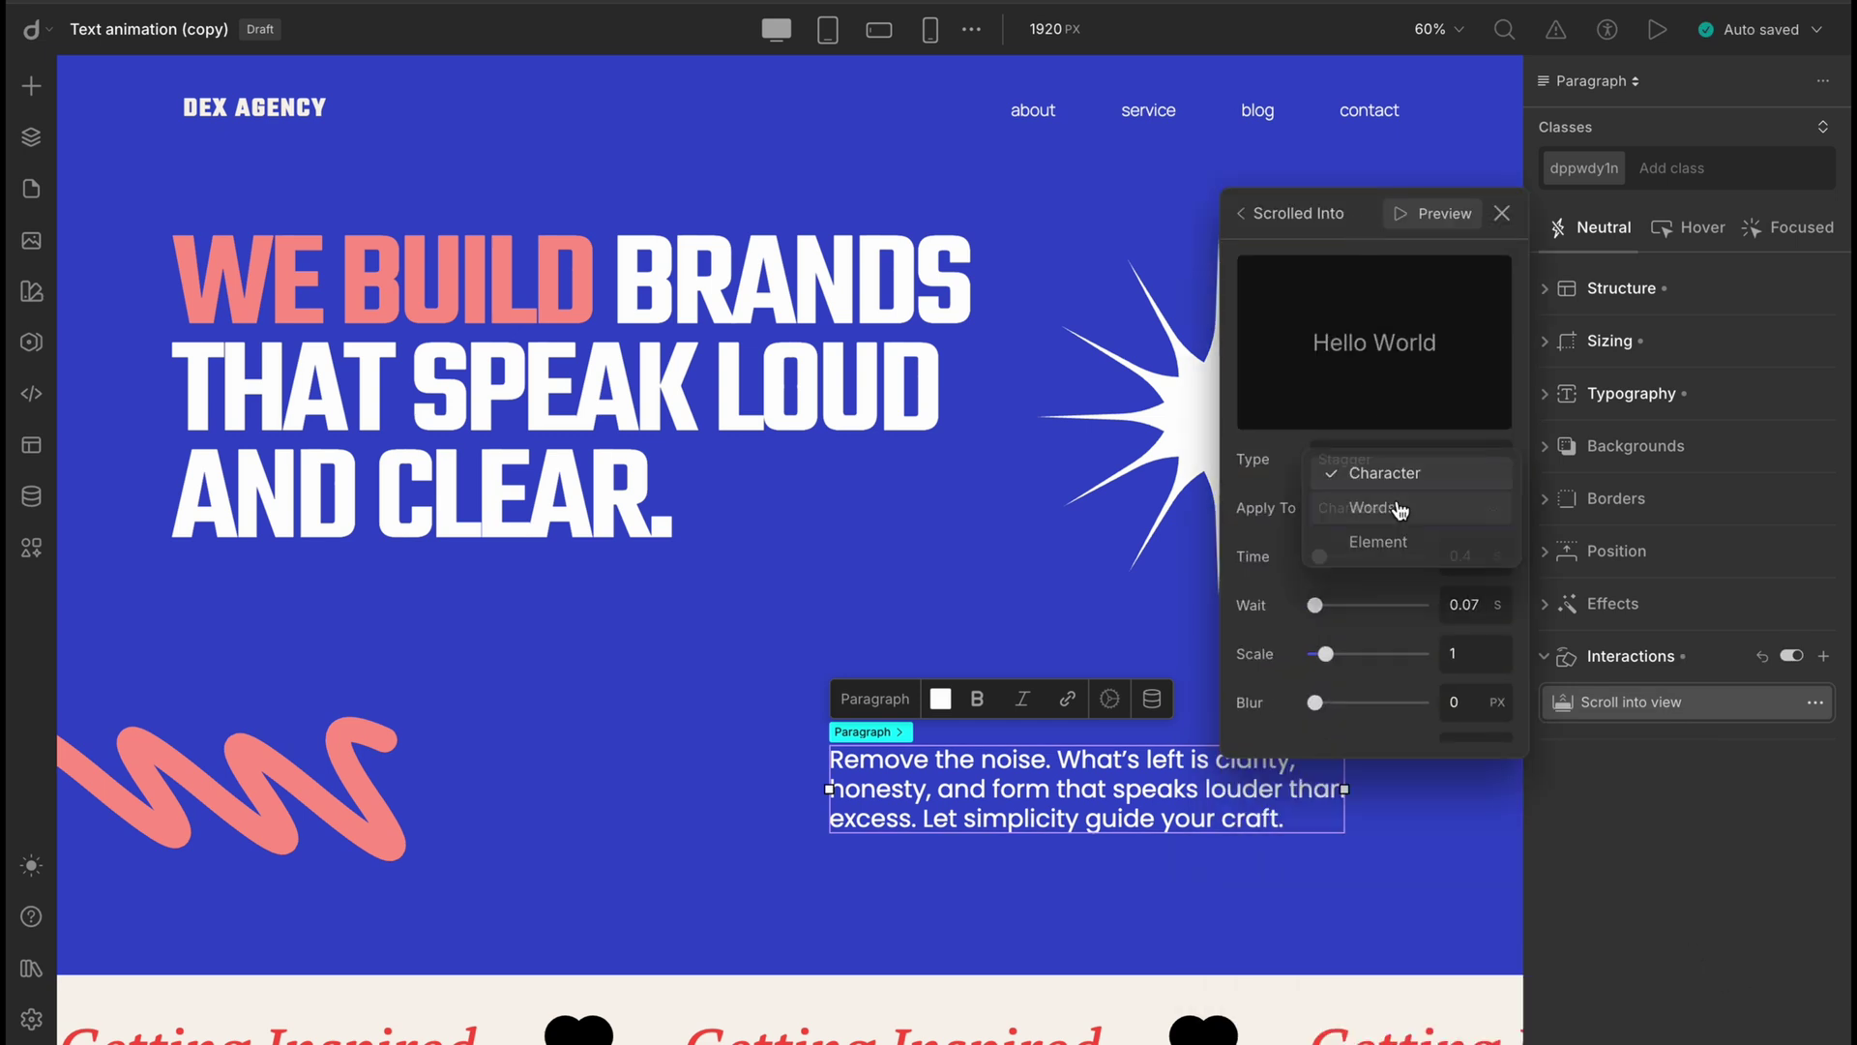
{"action": "left_click", "coordinate": [1399, 508]}
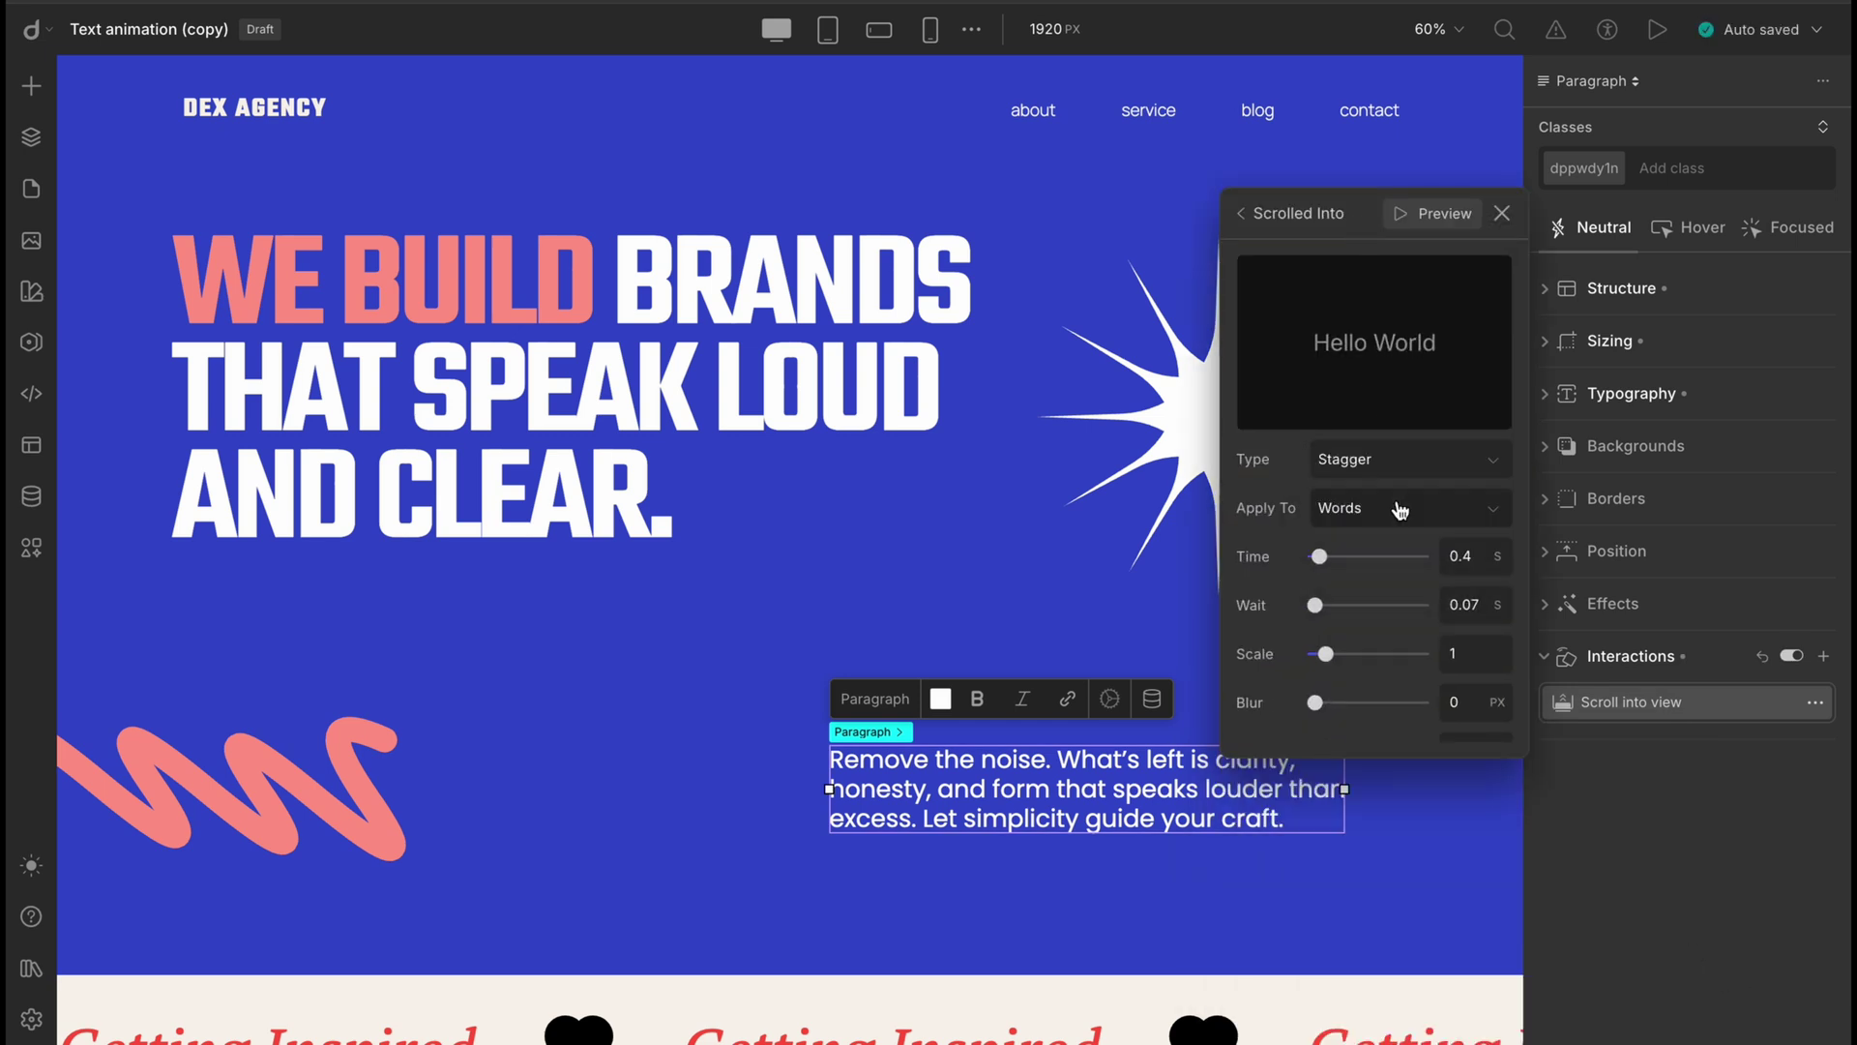
{"action": "left_click", "coordinate": [1460, 557]}
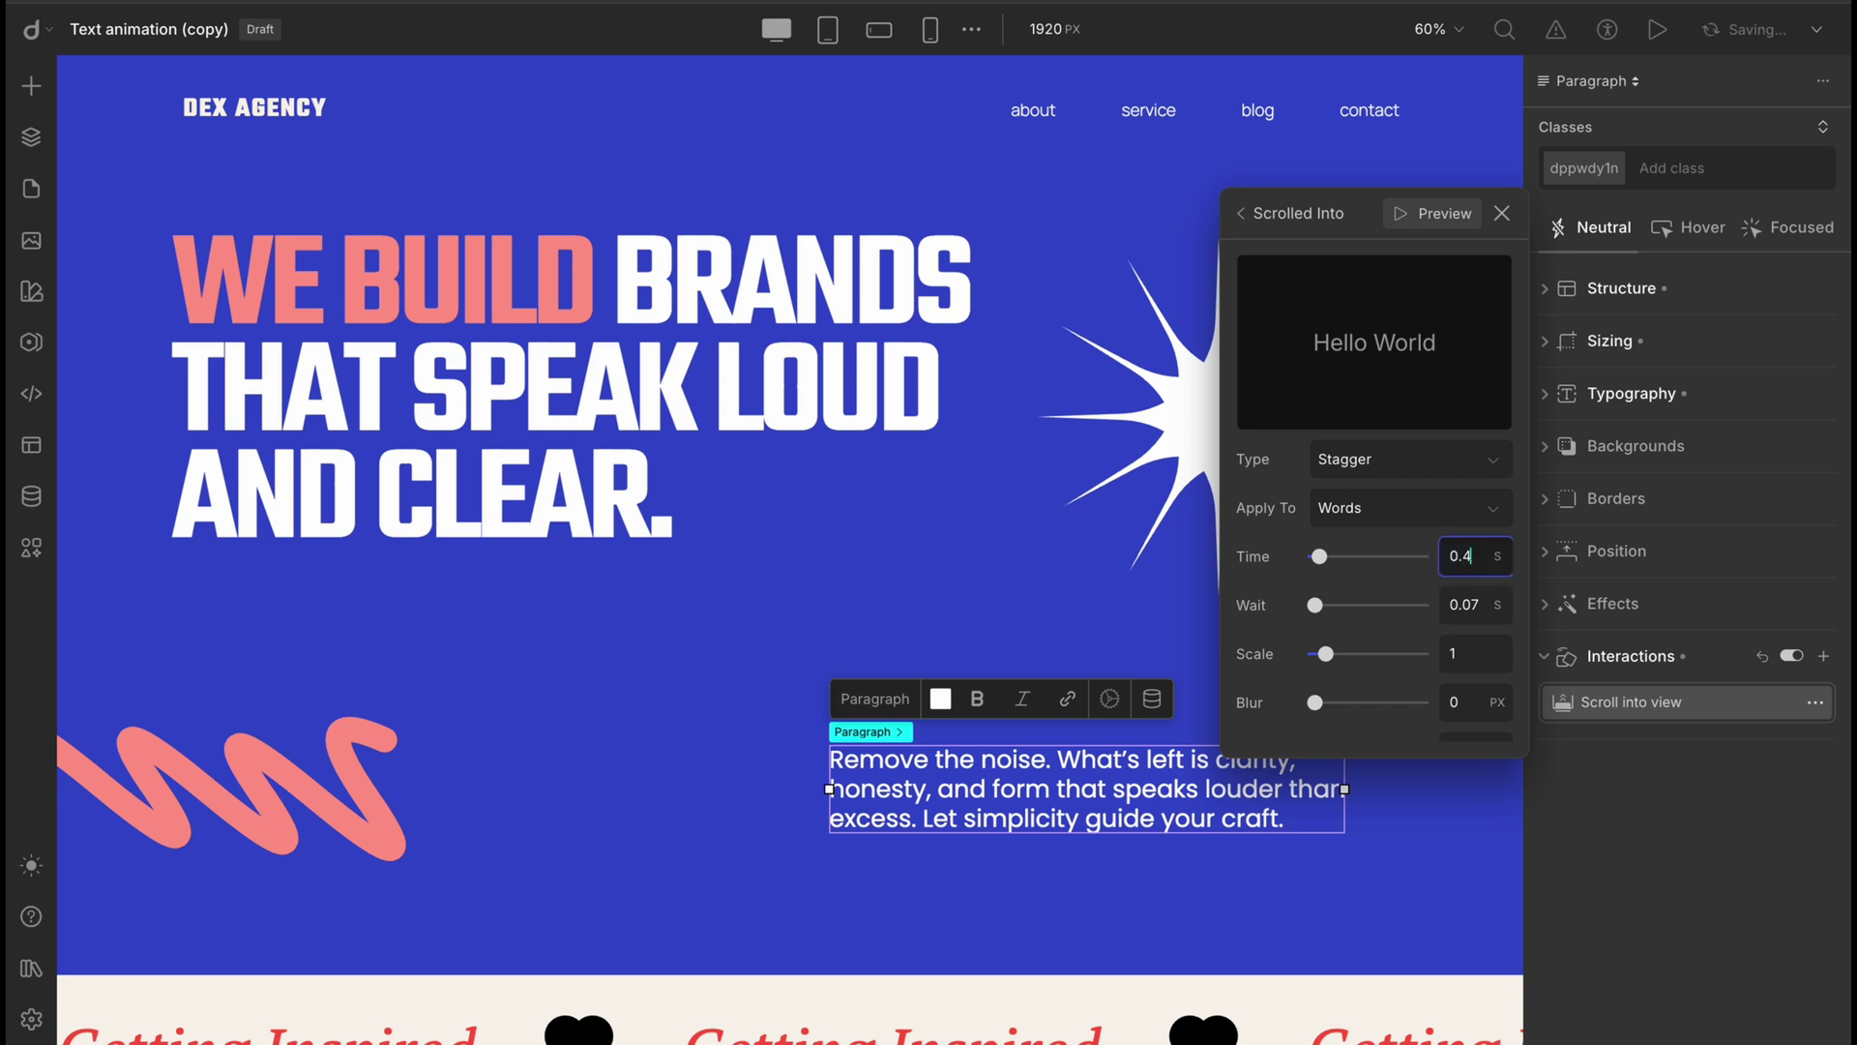
{"action": "type", "text": "0.8"}
{"action": "key", "text": "Return"}
{"action": "left_click", "coordinate": [1473, 602]}
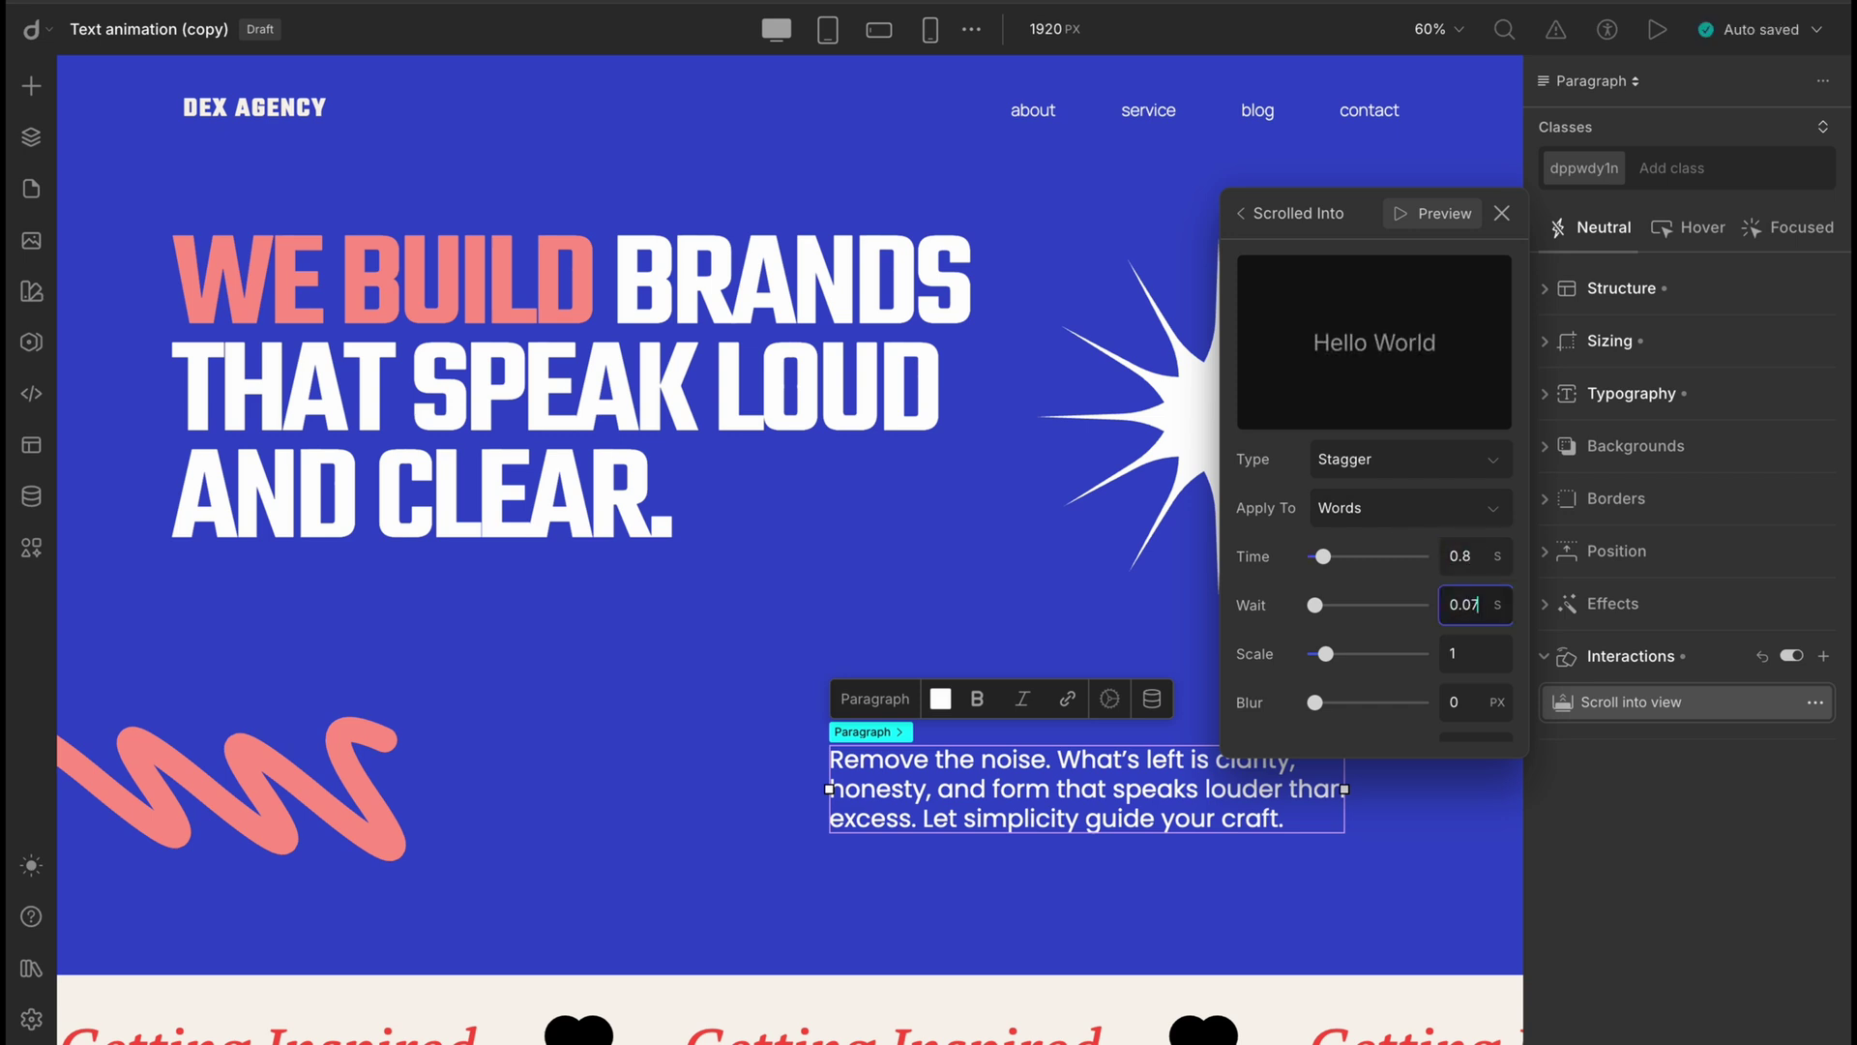
{"action": "type", "text": "0.02"}
{"action": "key", "text": "Return"}
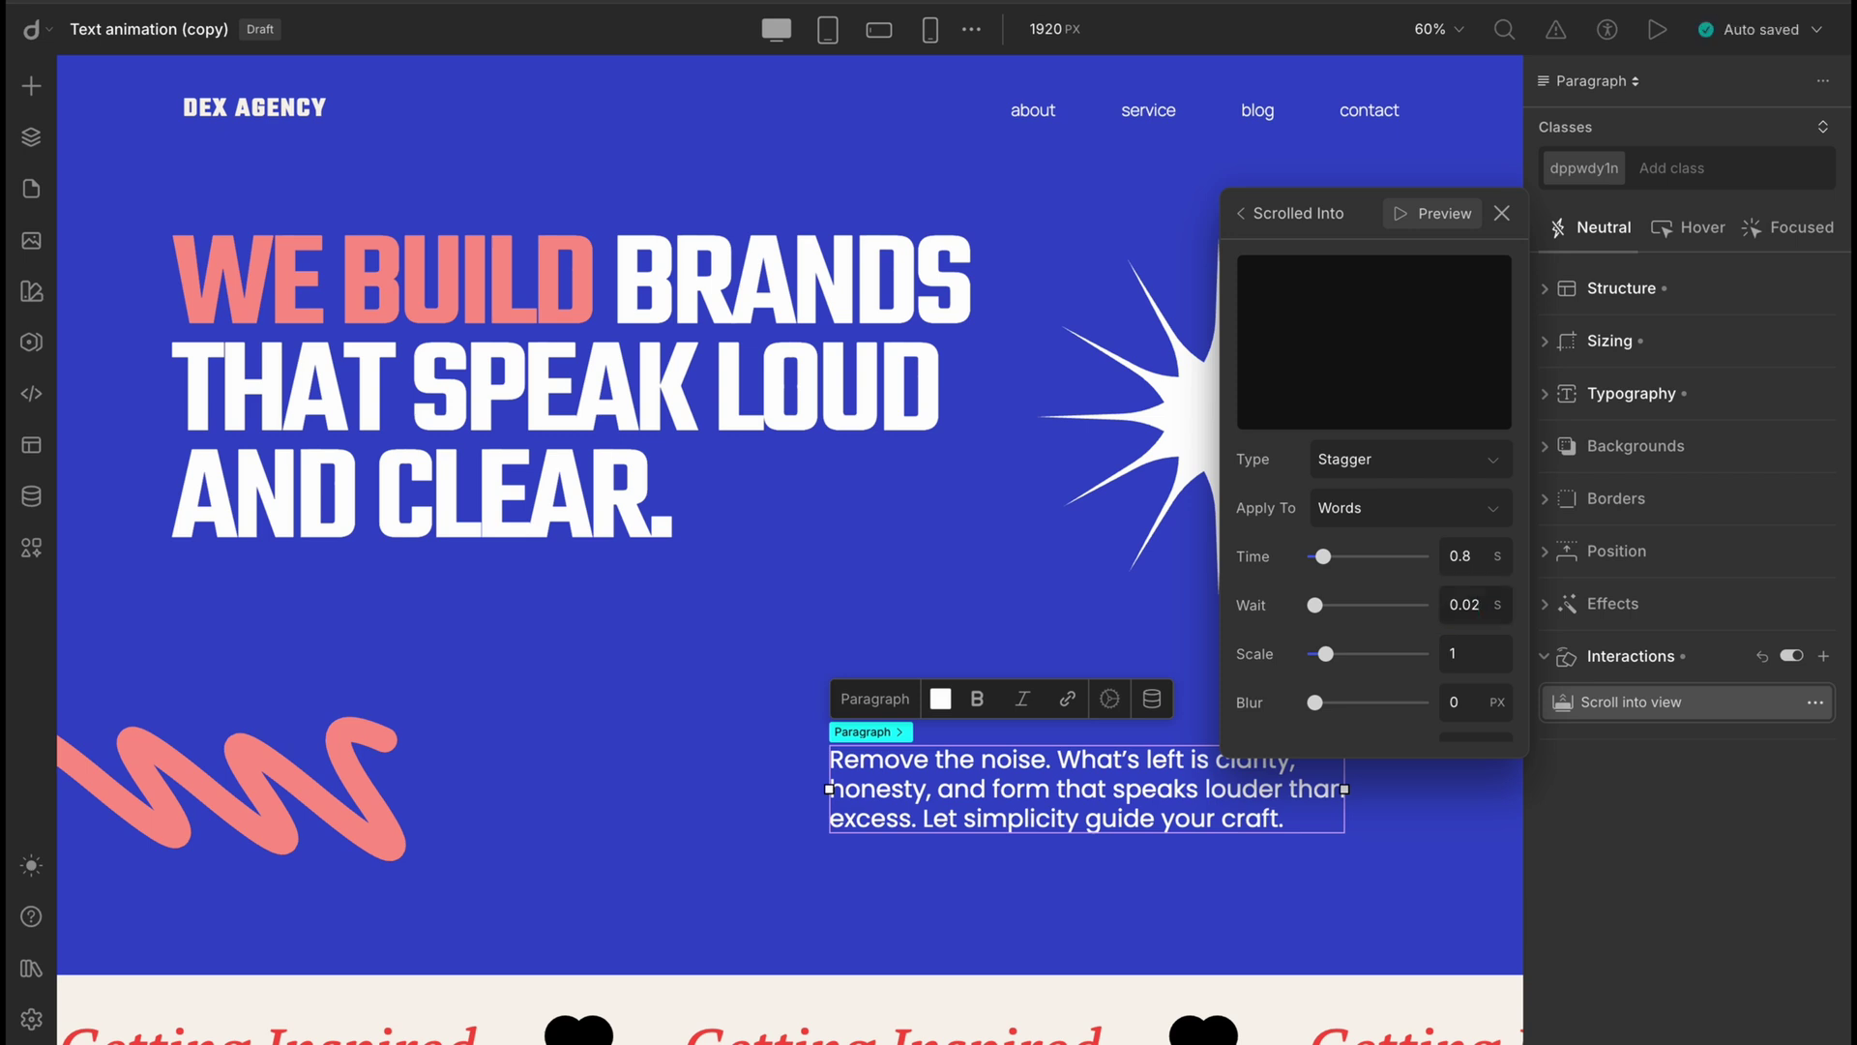
Set a 24 px vertical offset and Ease-out easing, close the panels, and preview
{"action": "scroll", "coordinate": [1391, 592], "scroll_direction": "down", "scroll_amount": 2}
{"action": "scroll", "coordinate": [1391, 592], "scroll_direction": "down", "scroll_amount": 2}
{"action": "left_click", "coordinate": [1472, 620]}
{"action": "type", "text": "24"}
{"action": "key", "text": "Return"}
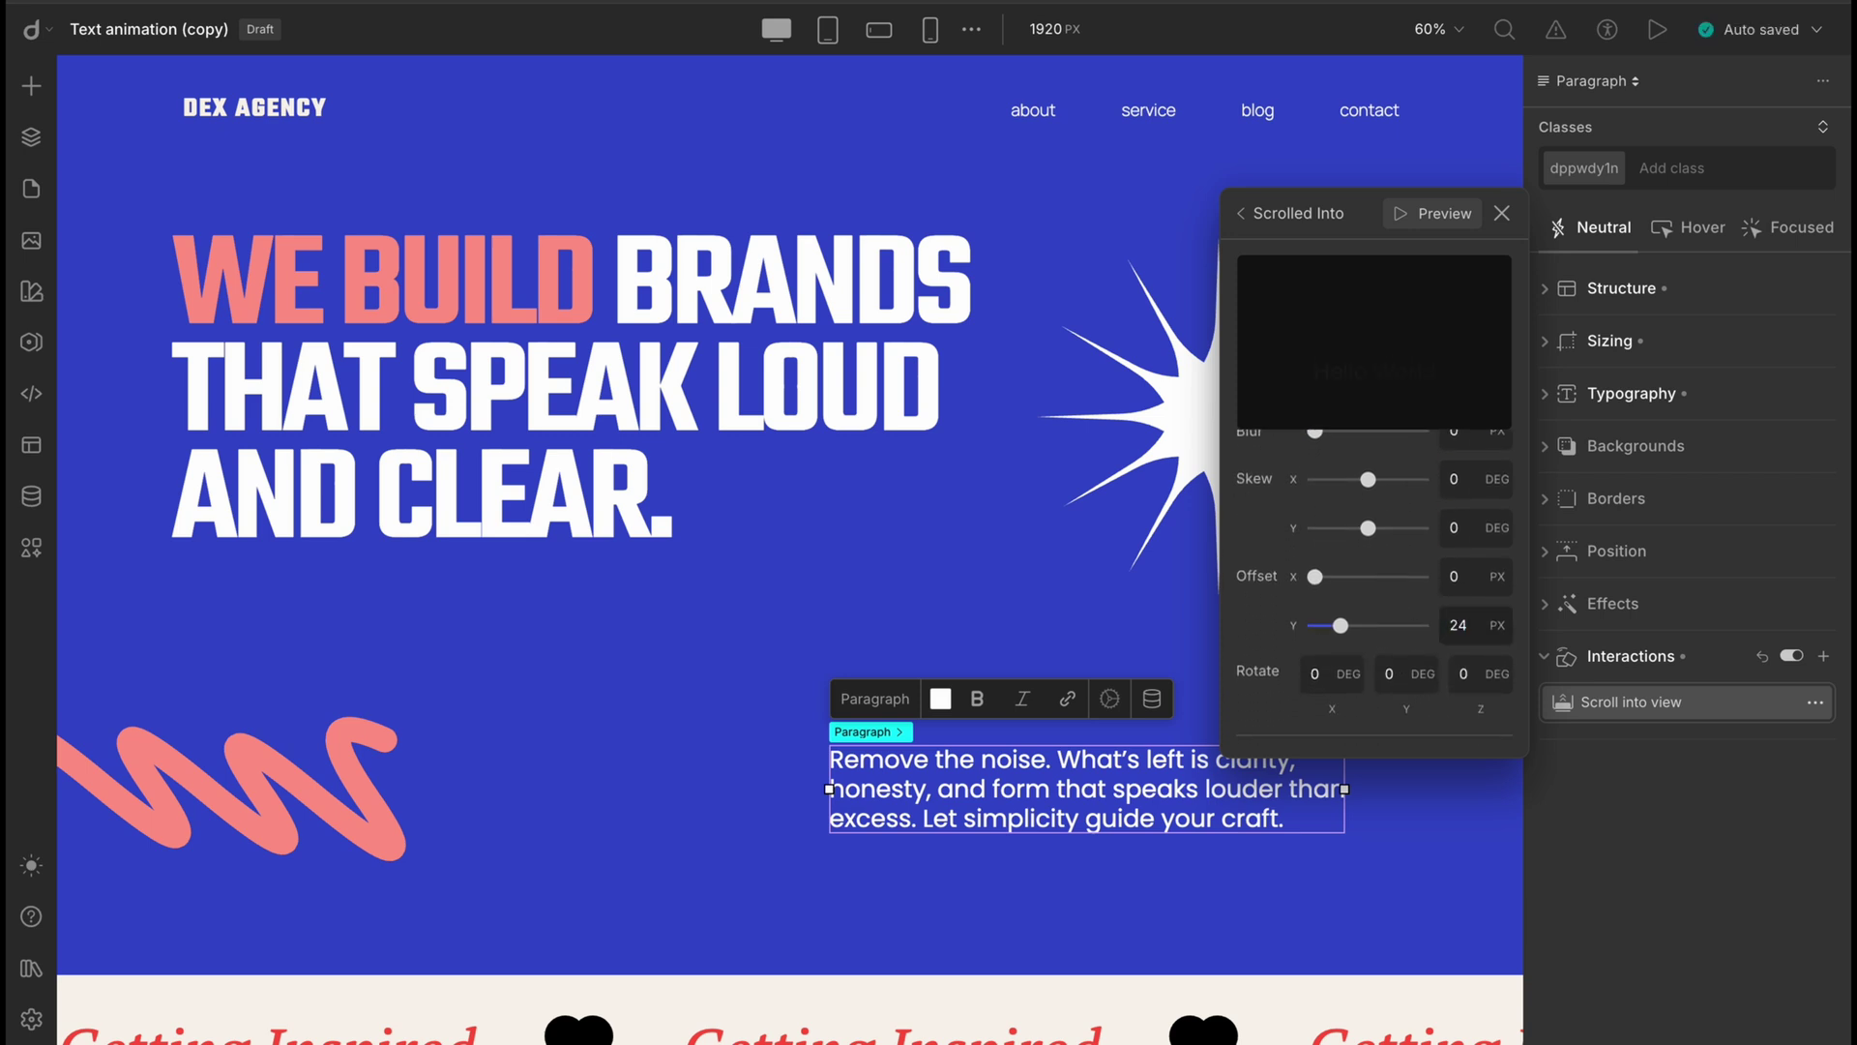
{"action": "scroll", "coordinate": [1401, 628], "scroll_direction": "down", "scroll_amount": 1}
{"action": "scroll", "coordinate": [1402, 634], "scroll_direction": "down", "scroll_amount": 2}
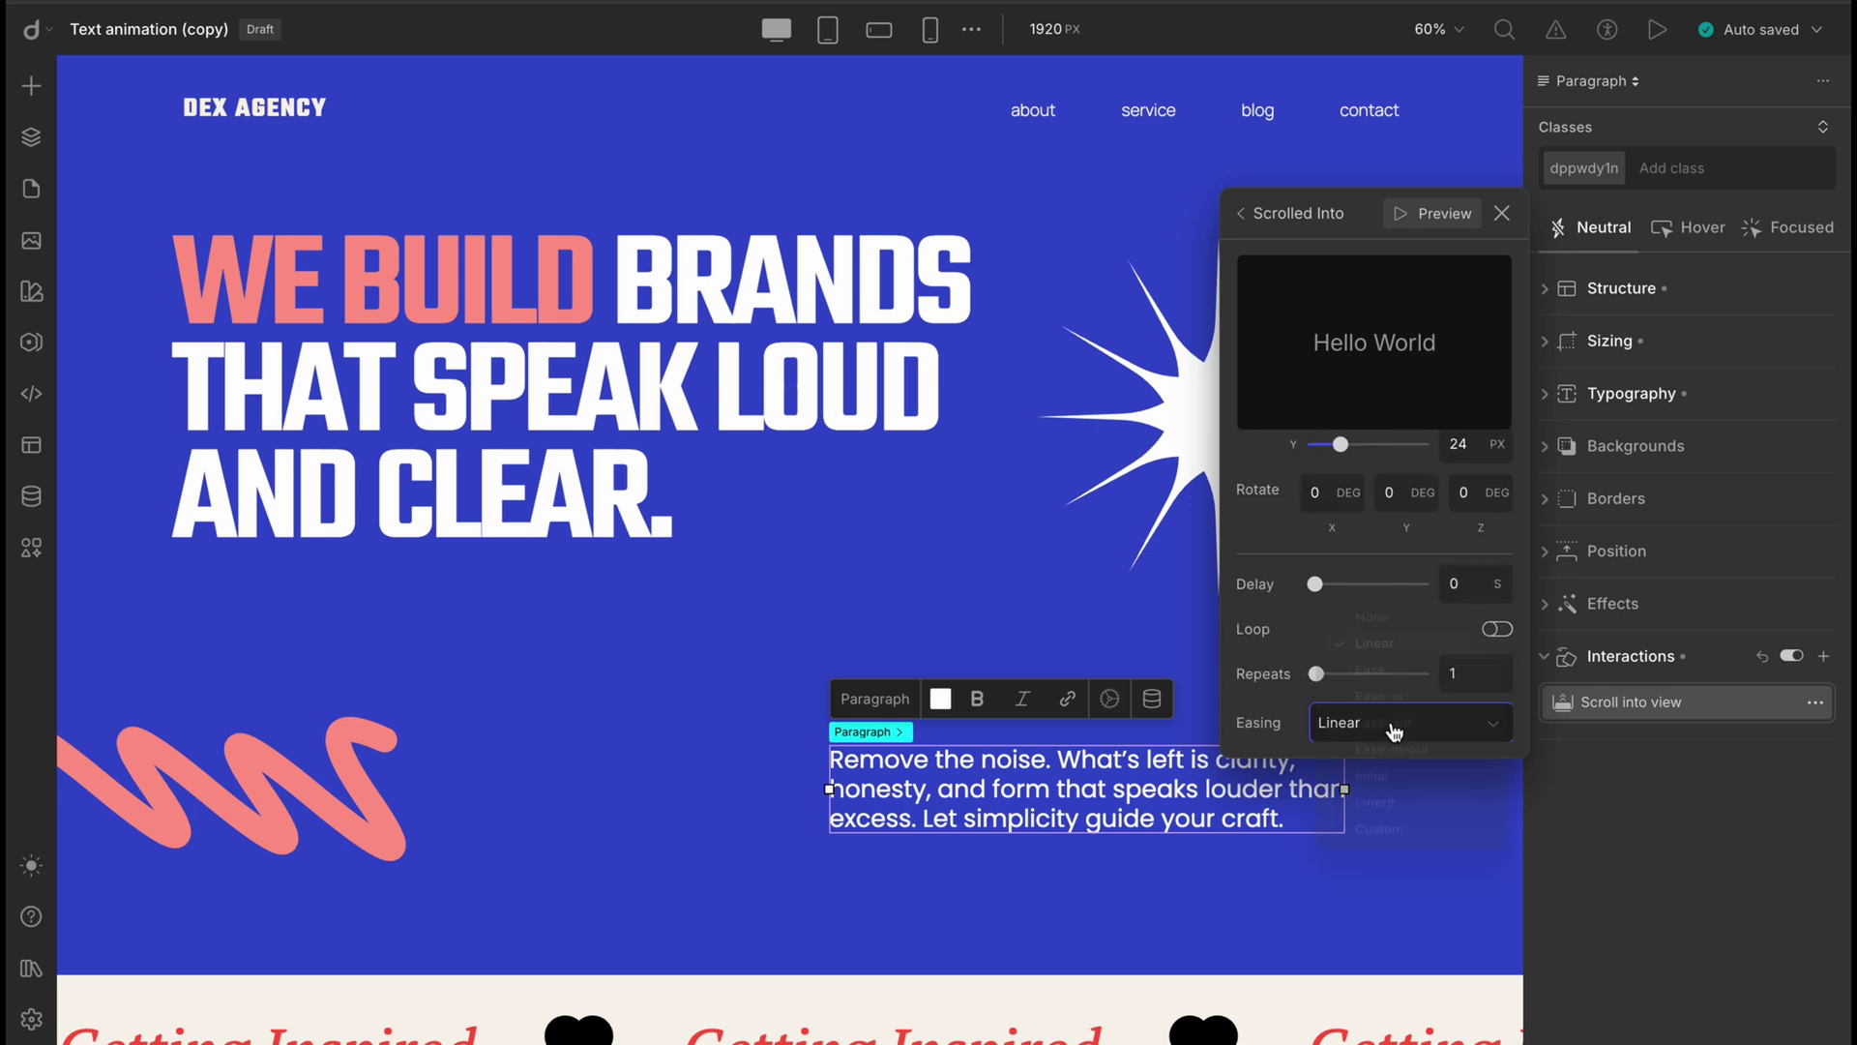
{"action": "left_click", "coordinate": [1394, 726]}
{"action": "left_click", "coordinate": [1417, 722]}
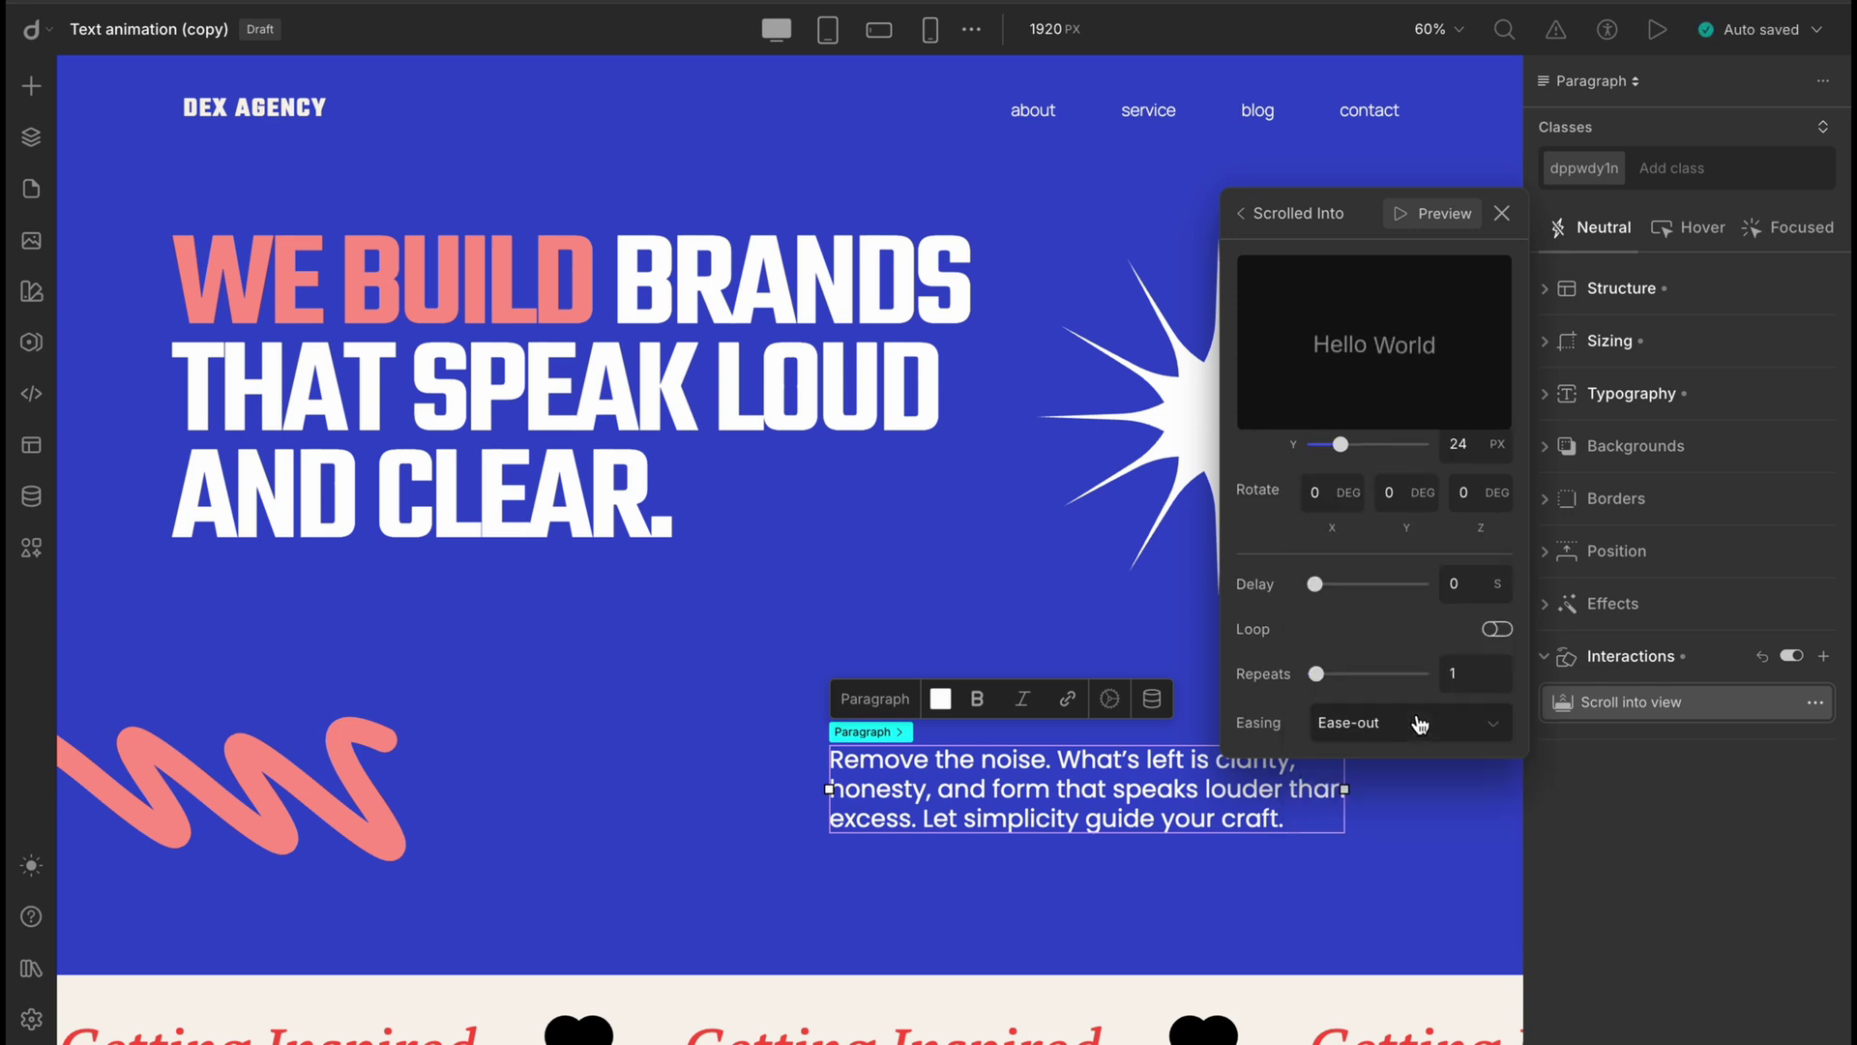
{"action": "left_click", "coordinate": [1502, 214]}
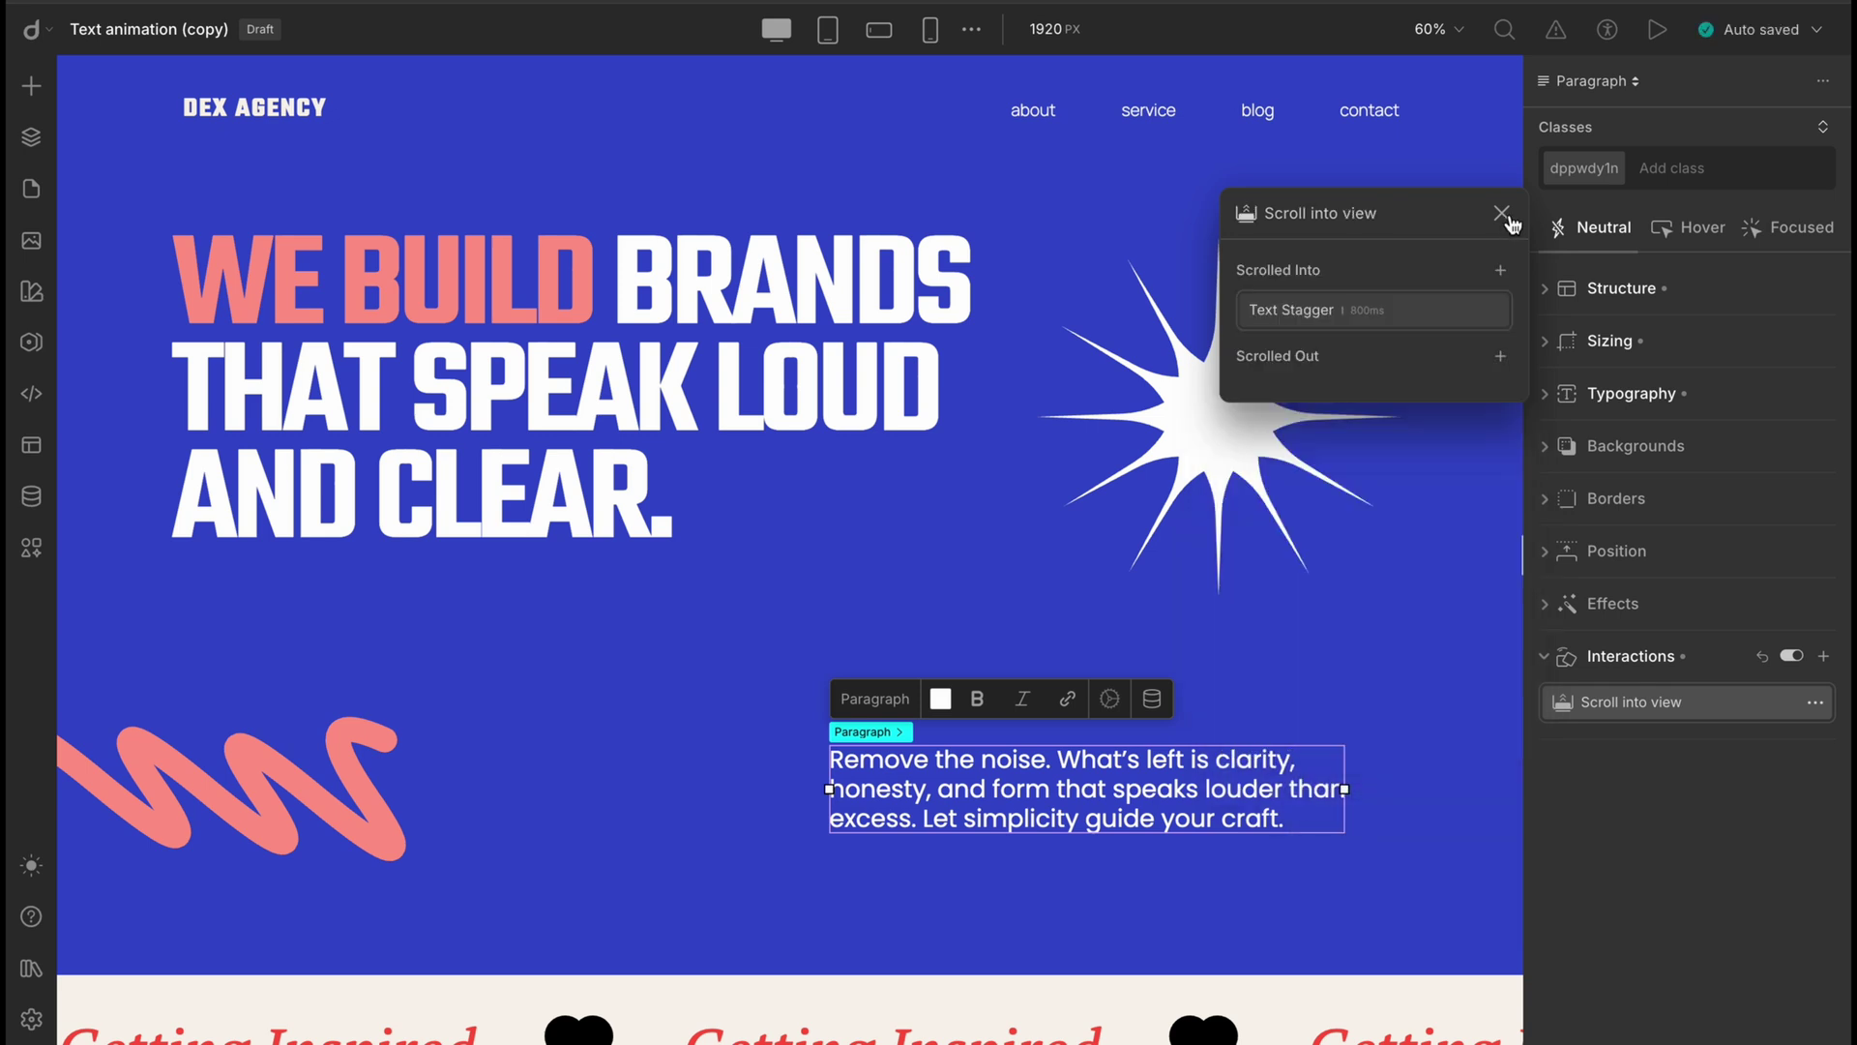
{"action": "left_click", "coordinate": [1503, 215]}
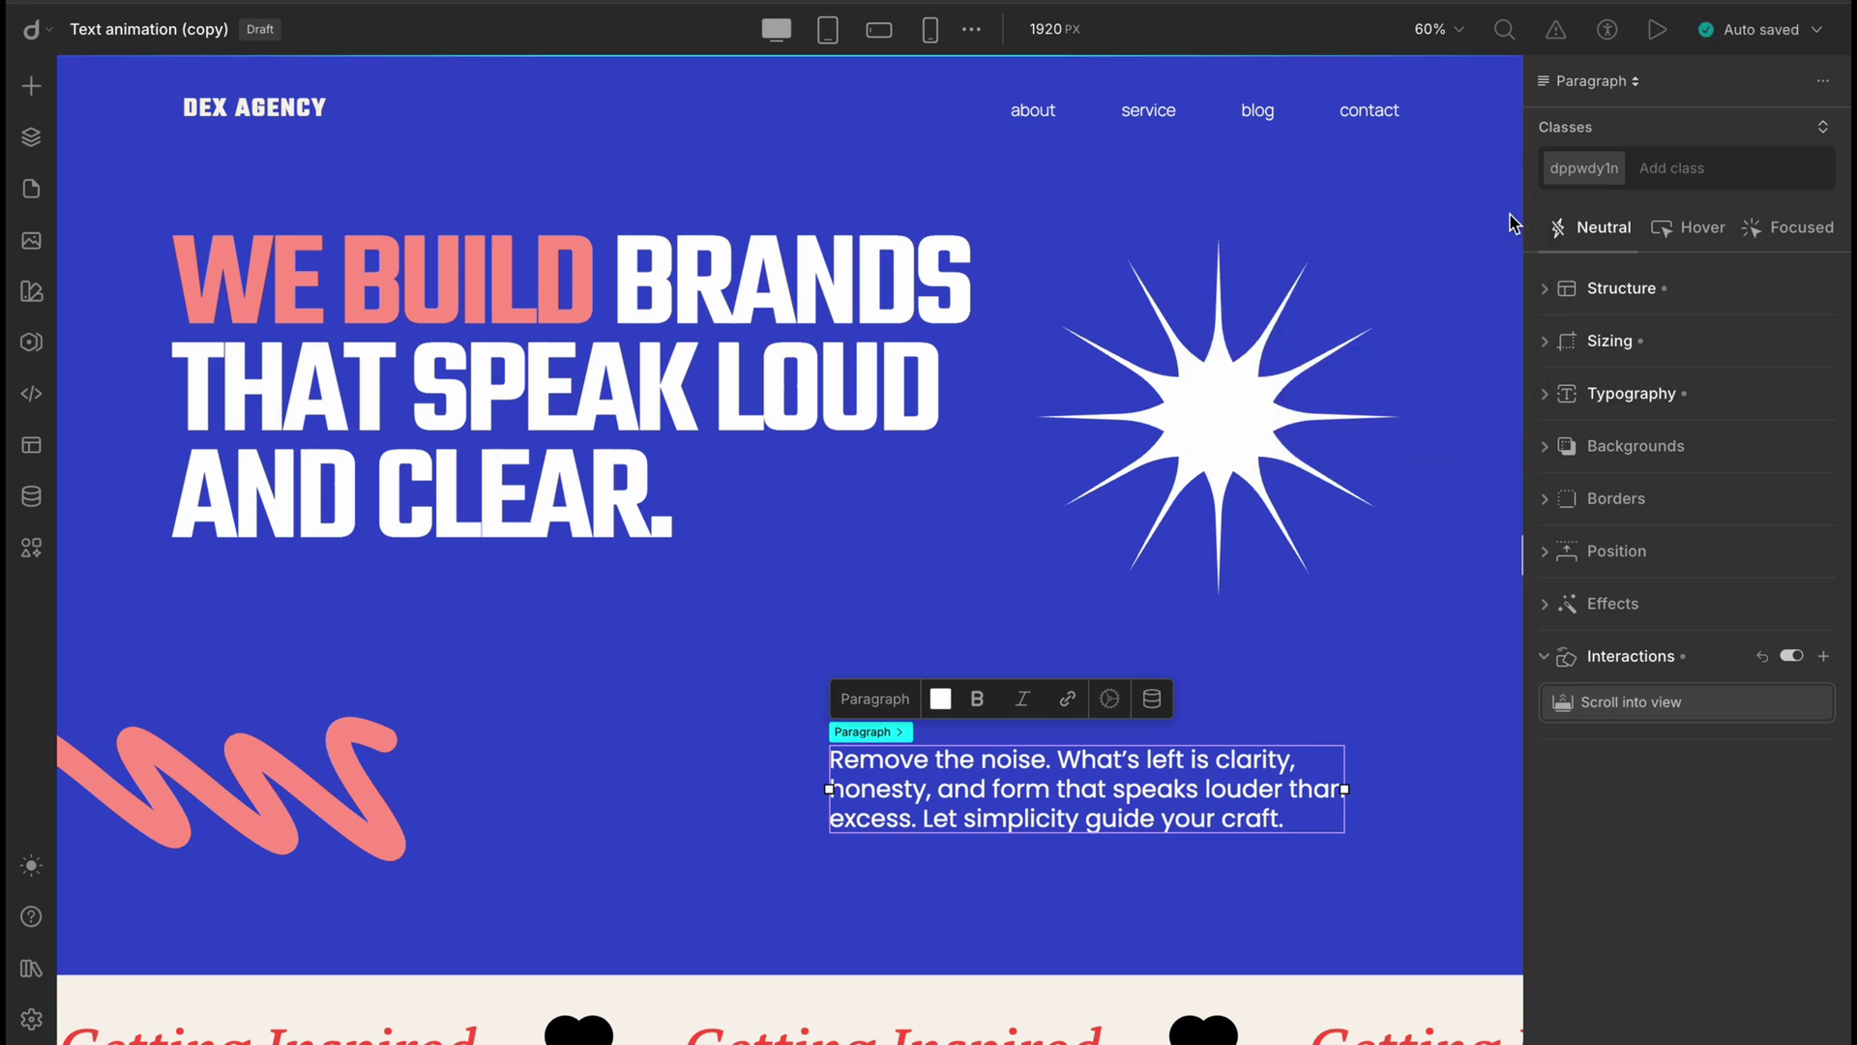
{"action": "left_click", "coordinate": [1655, 41]}
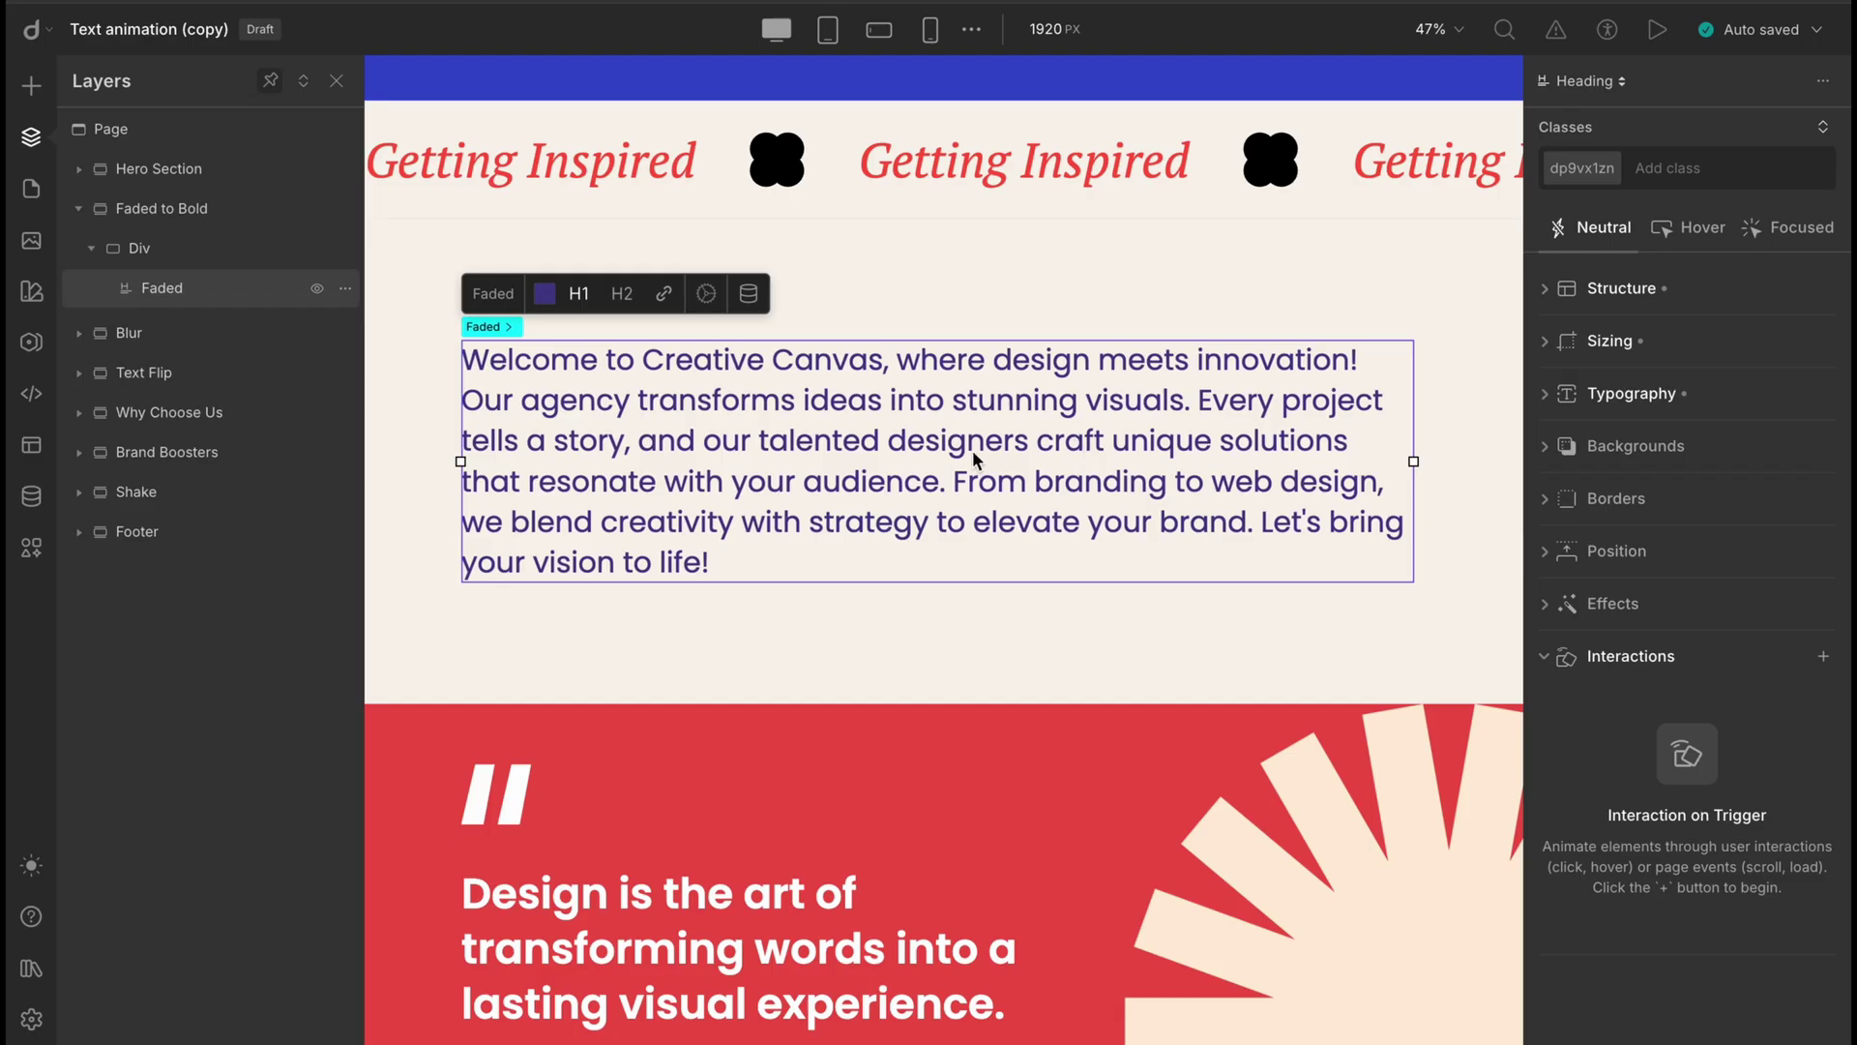
Scroll the canvas to the Faded to Bold section's paragraph
{"action": "scroll", "coordinate": [973, 450], "scroll_direction": "up", "scroll_amount": 1}
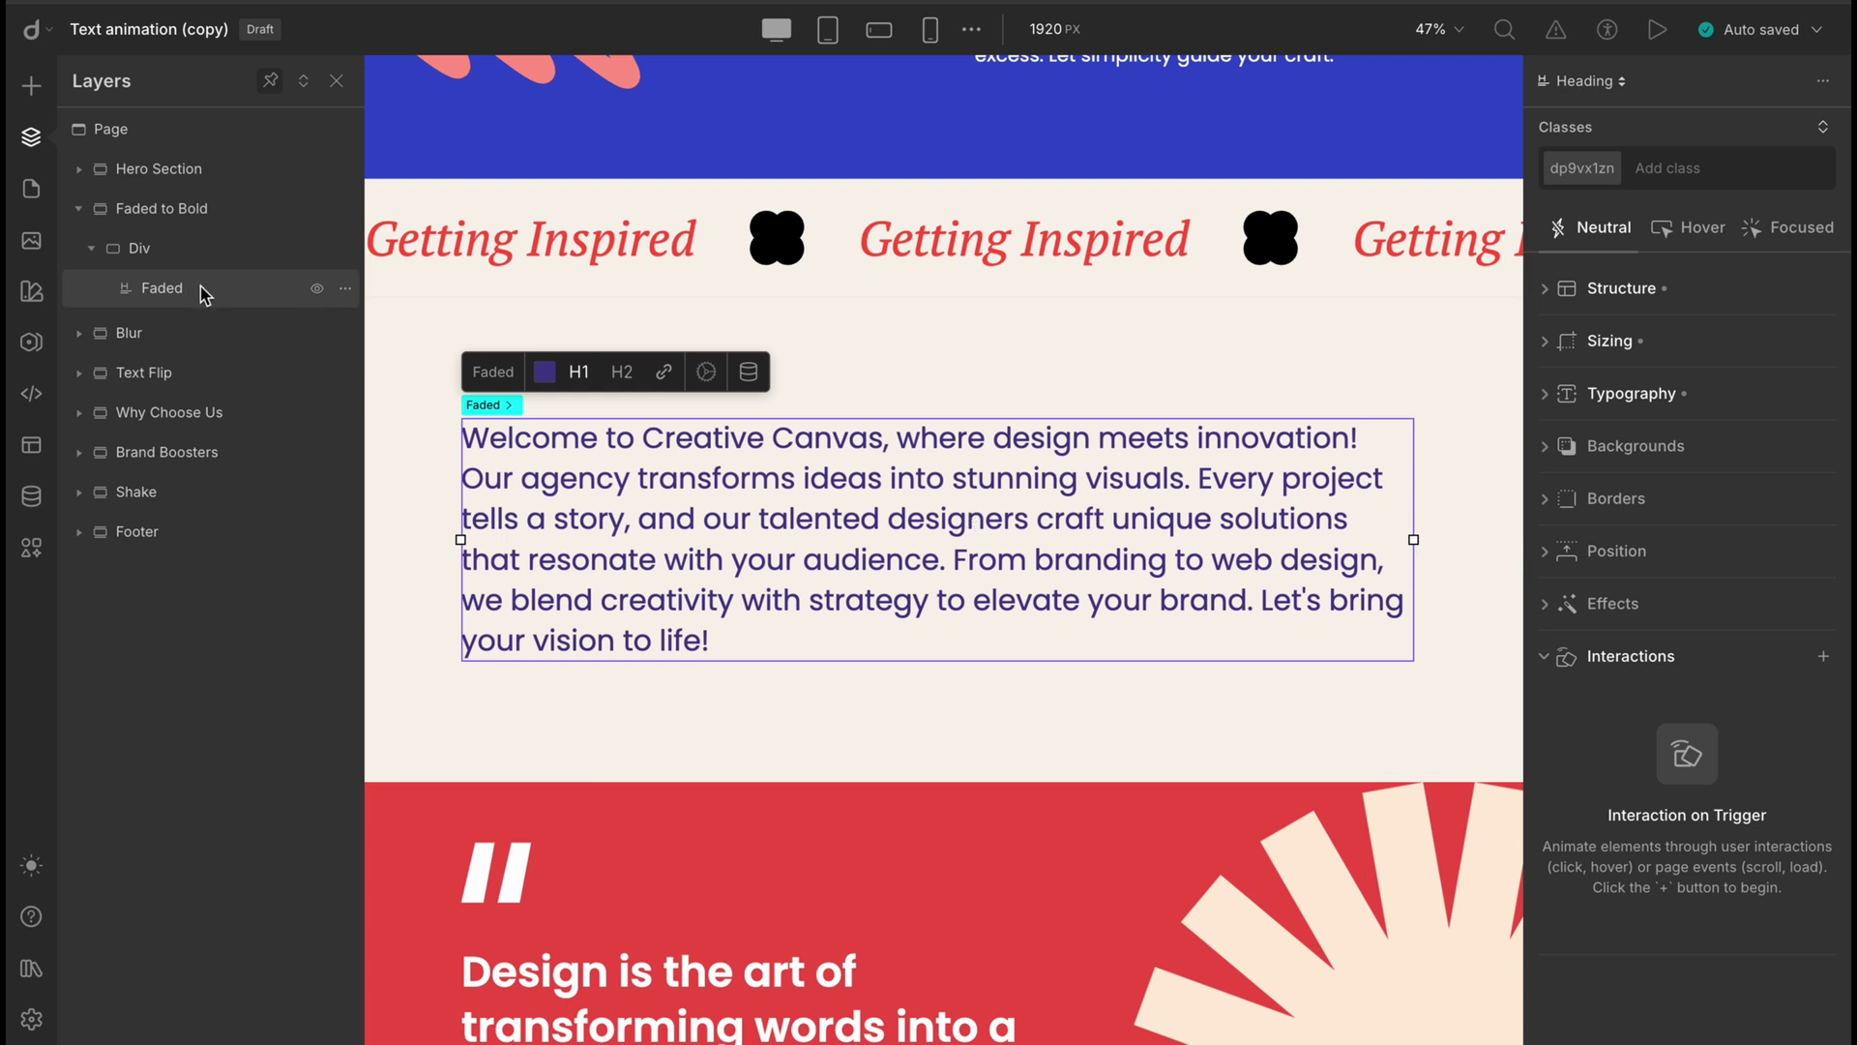
Duplicate the Faded paragraph and rename the copy 'Bold'
{"action": "key", "text": "ctrl+d"}
{"action": "double_click", "coordinate": [162, 327]}
{"action": "type", "text": "Bold"}
{"action": "key", "text": "Return"}
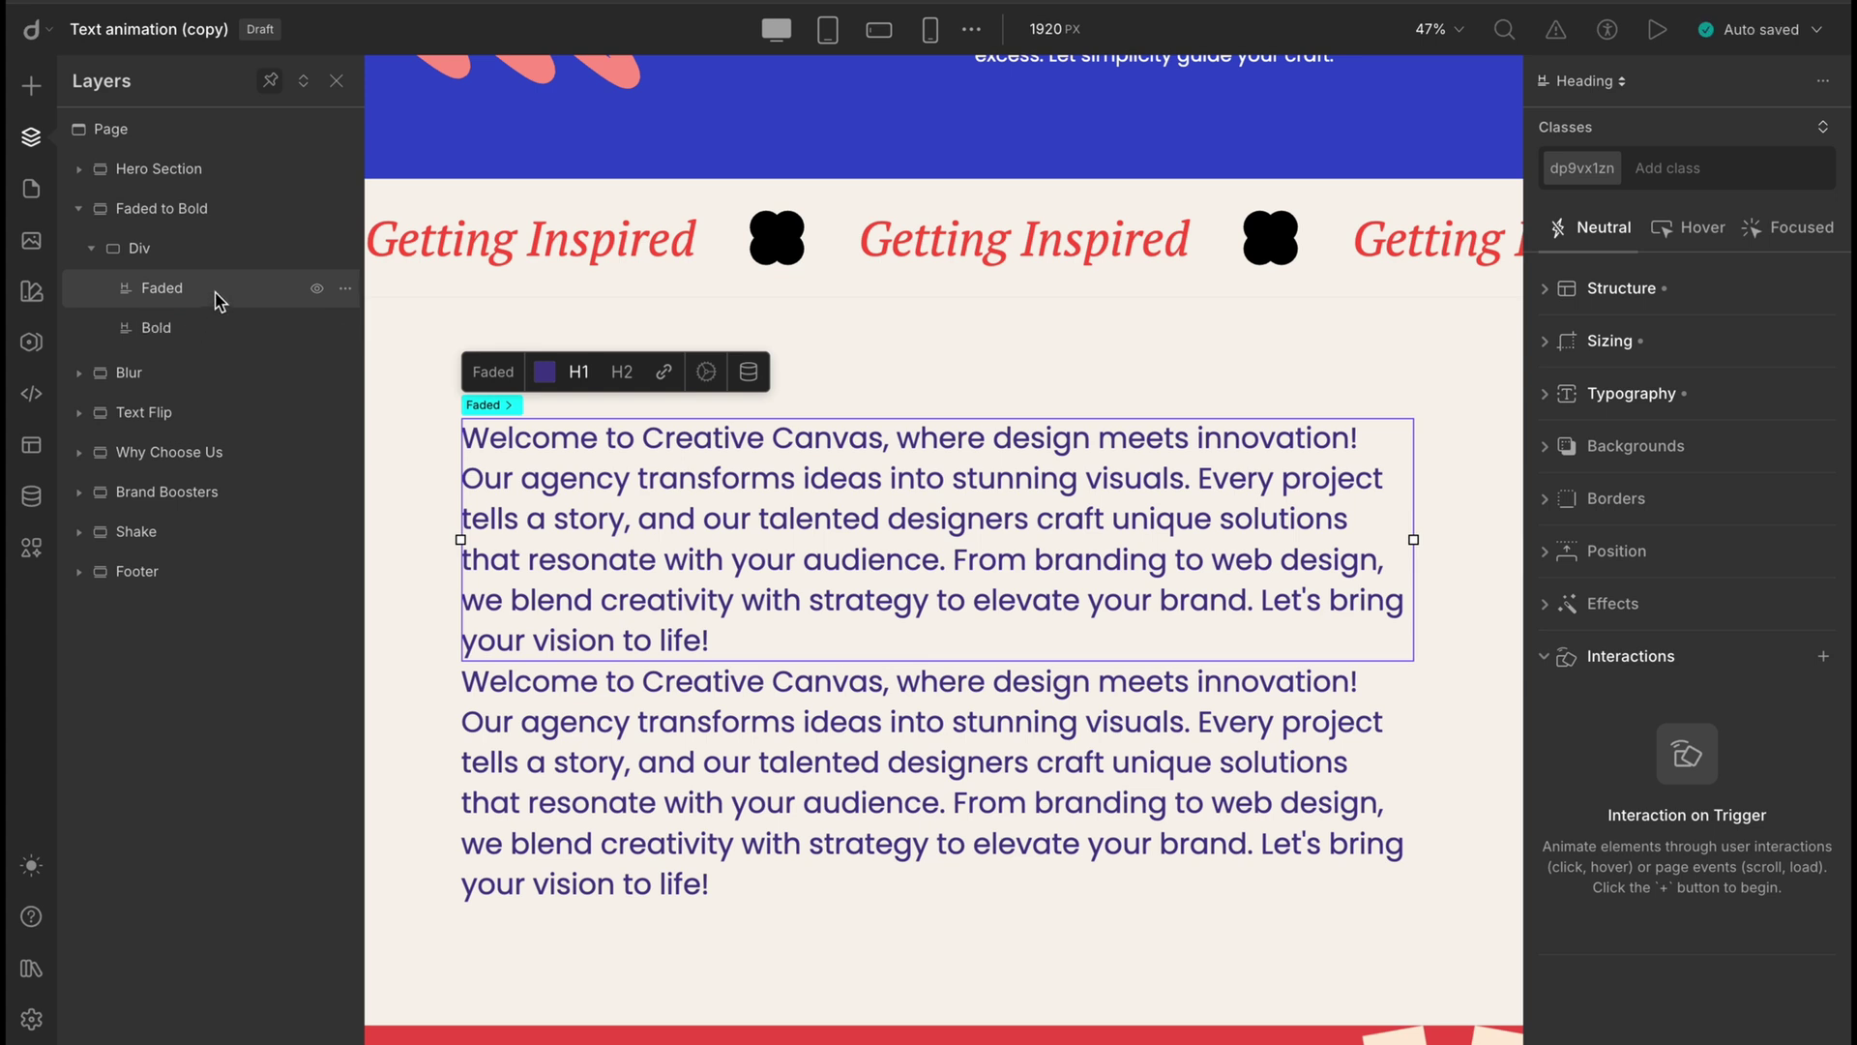
Add the class Faded to the original paragraph and Bold to the copy
{"action": "left_click", "coordinate": [1667, 156]}
{"action": "type", "text": "Faded"}
{"action": "key", "text": "Return"}
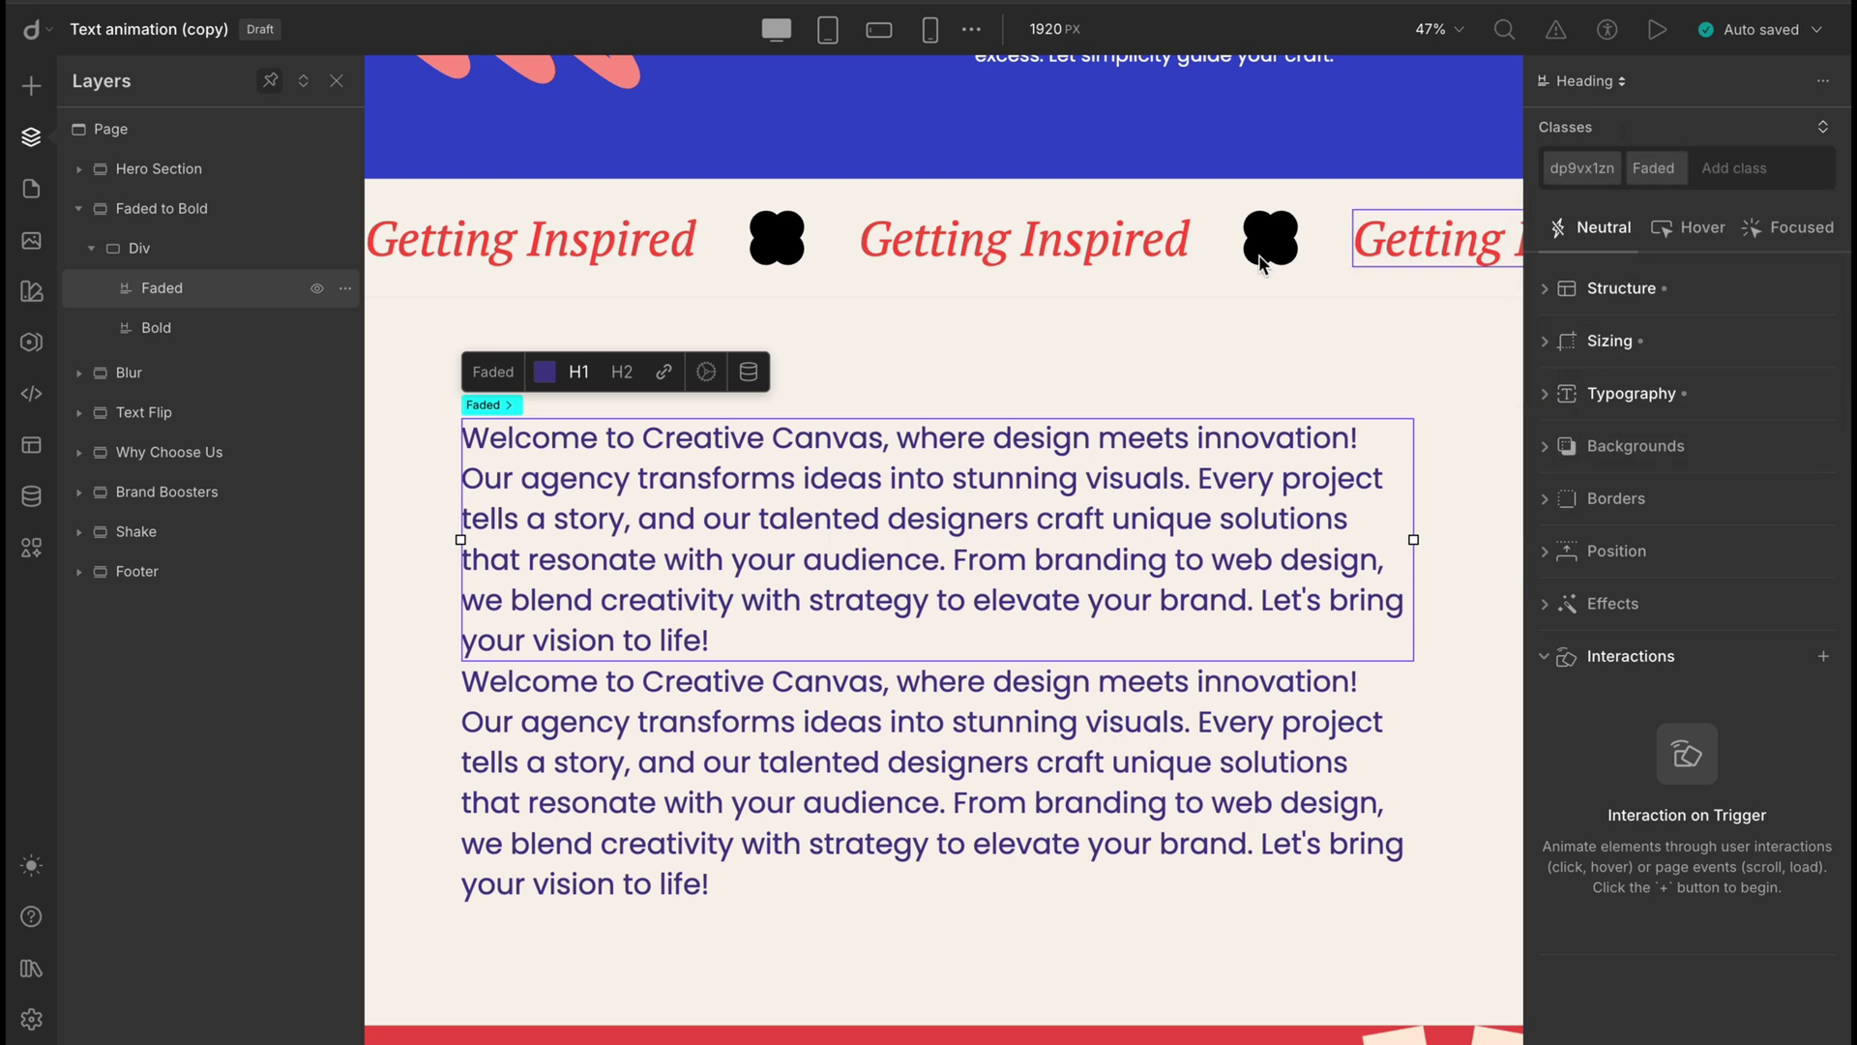
{"action": "left_click", "coordinate": [184, 334]}
{"action": "left_click", "coordinate": [1747, 166]}
{"action": "type", "text": "Bo"}
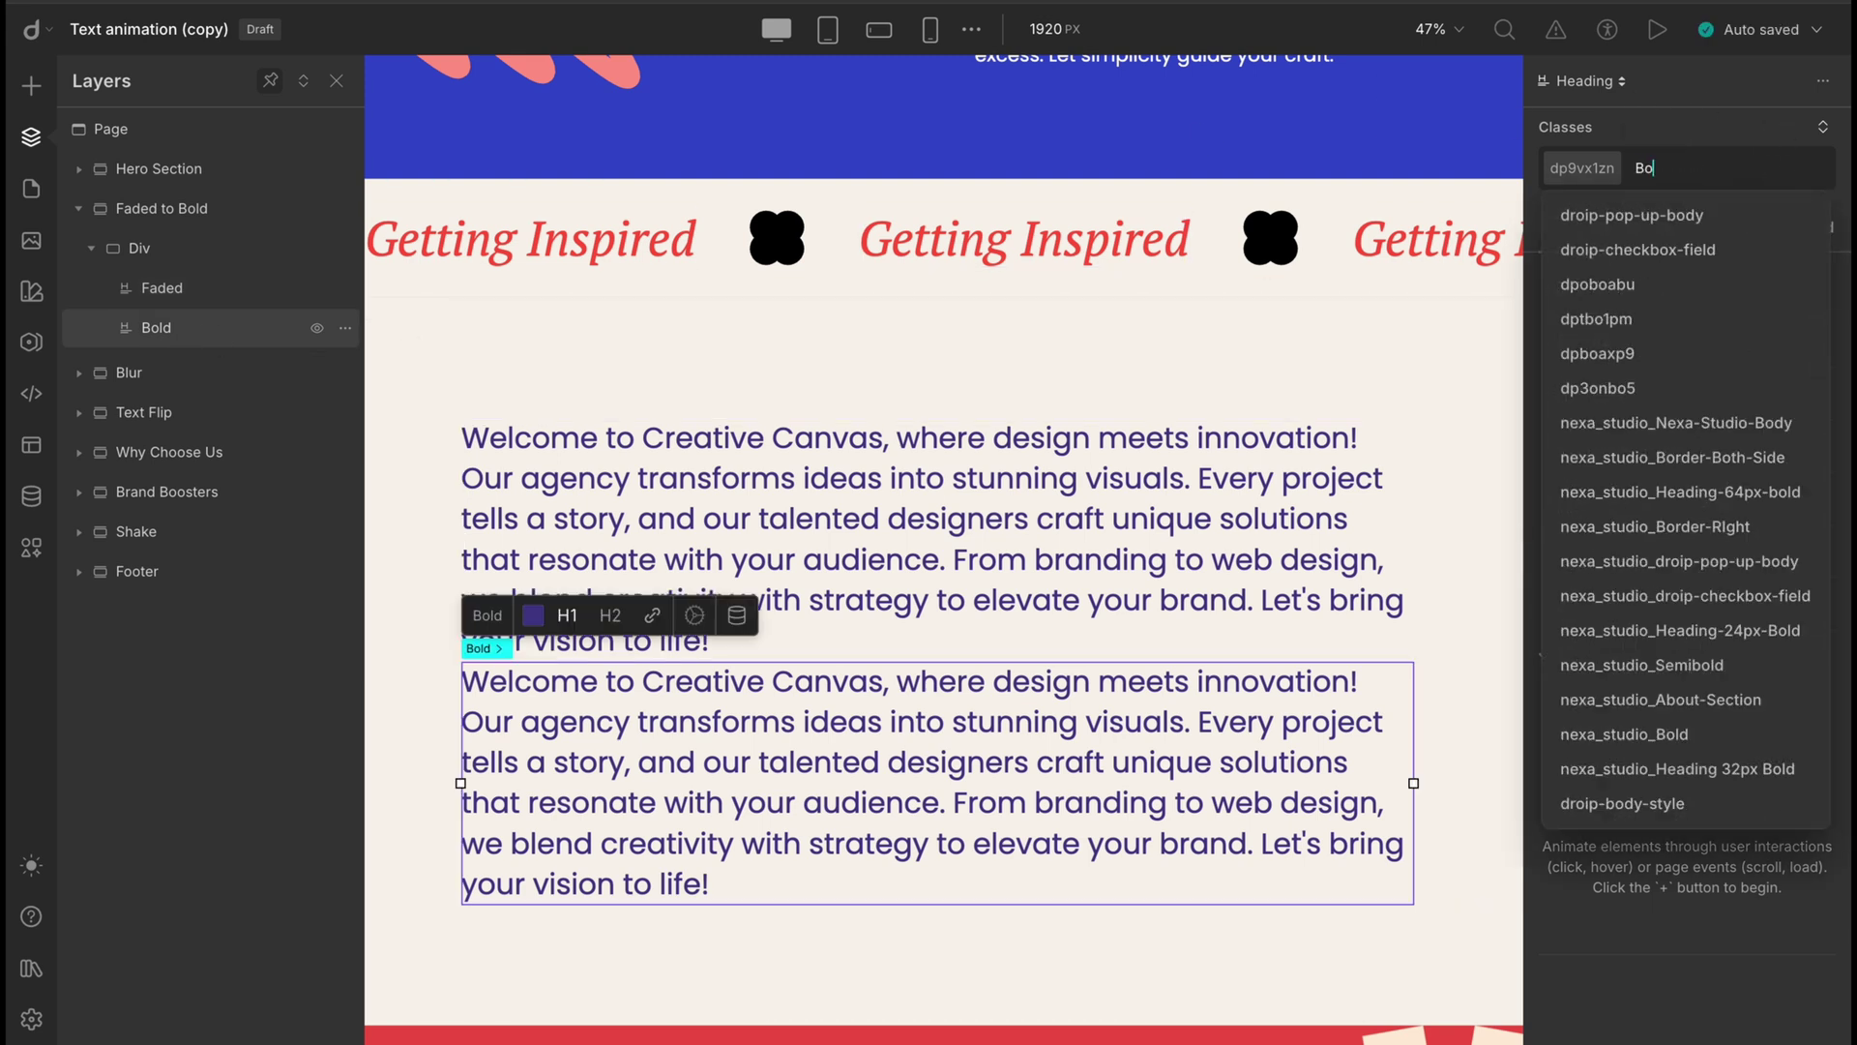
{"action": "type", "text": "ld"}
{"action": "key", "text": "Return"}
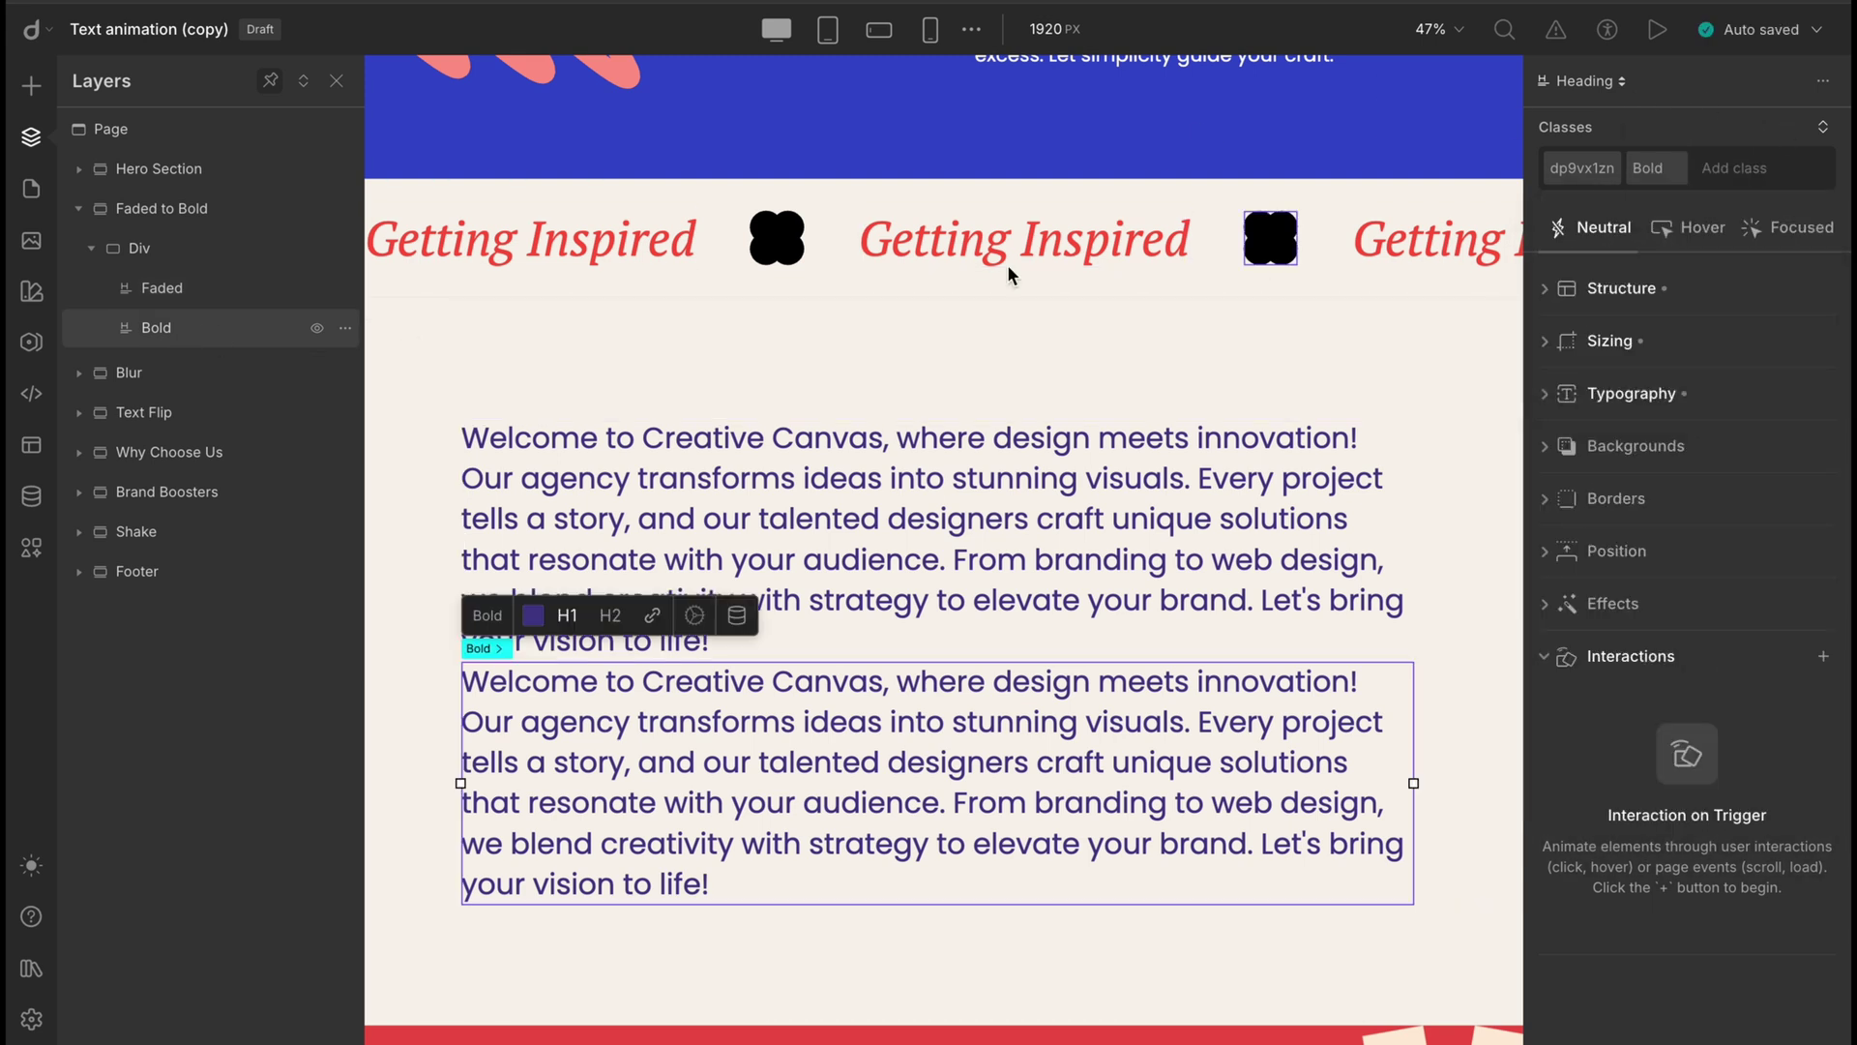
Set the Faded paragraph to 25% opacity and Absolute position over the Bold copy
{"action": "left_click", "coordinate": [235, 289]}
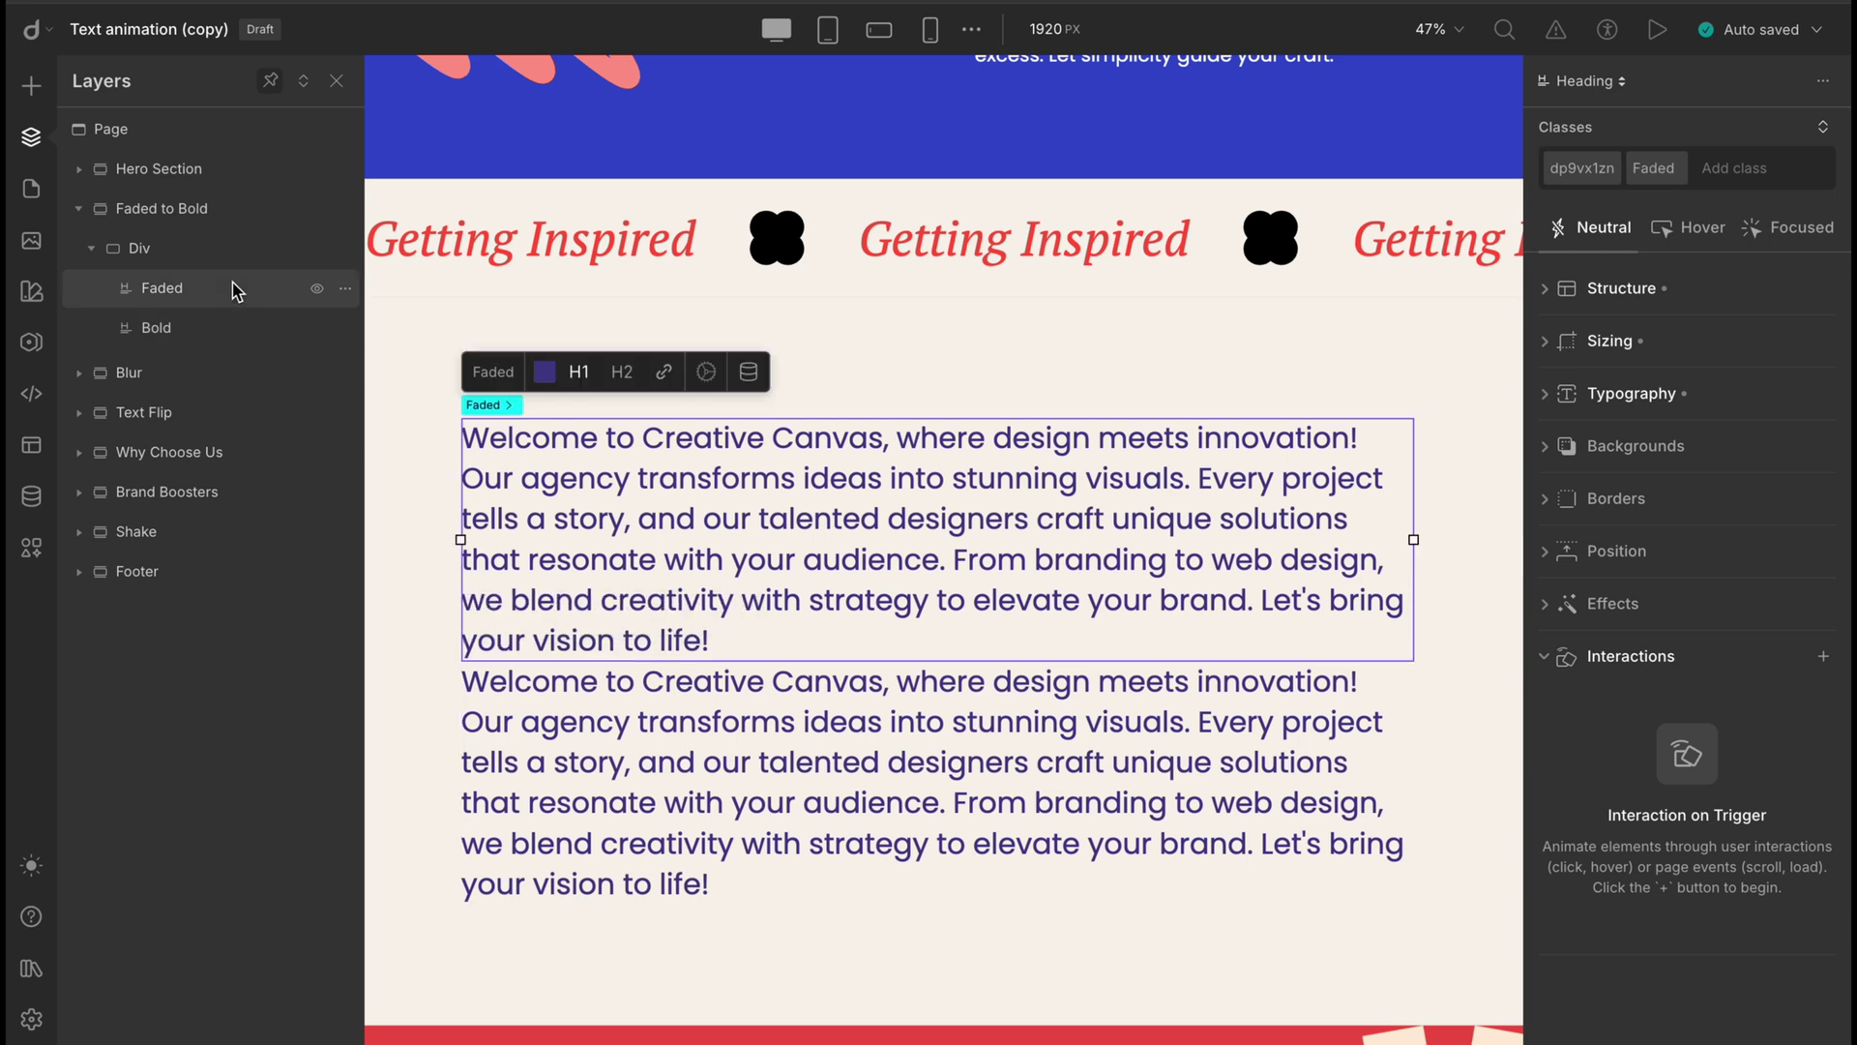
{"action": "left_click", "coordinate": [1548, 616]}
{"action": "left_click", "coordinate": [1800, 648]}
{"action": "type", "text": "25"}
{"action": "key", "text": "Return"}
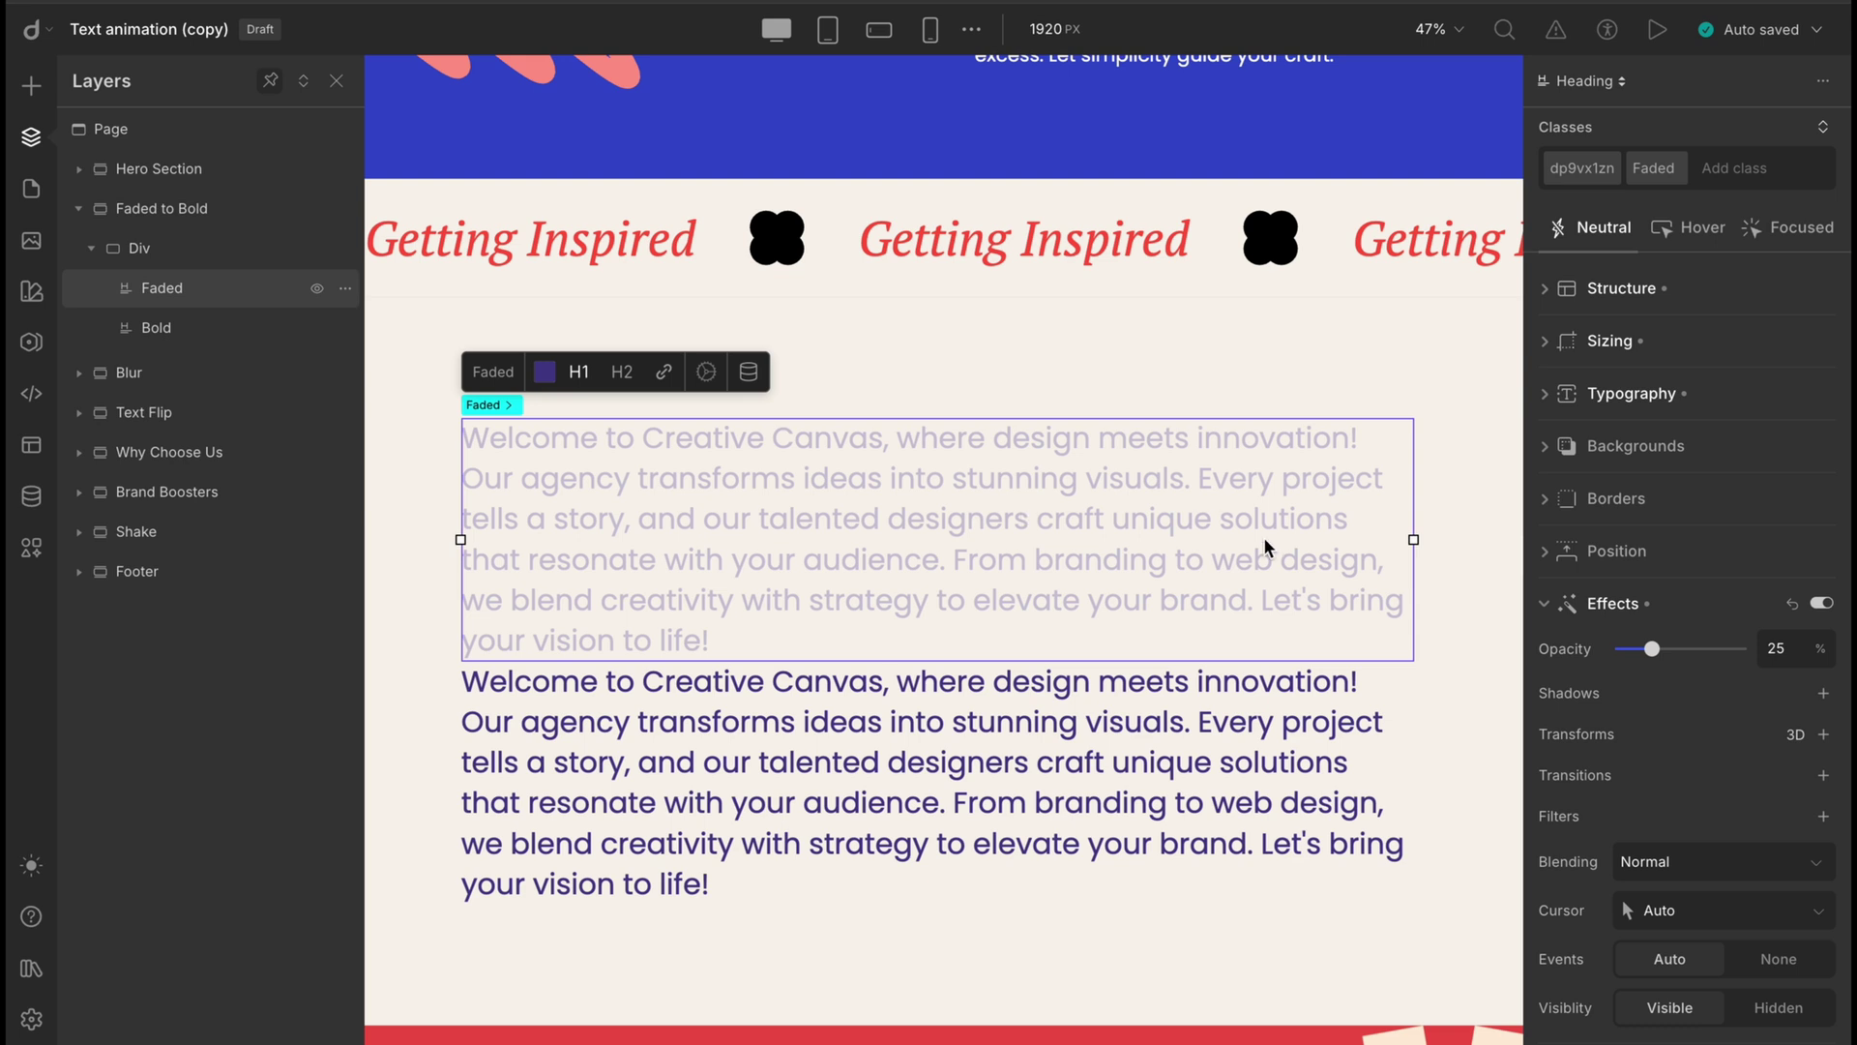
{"action": "left_click", "coordinate": [1614, 552]}
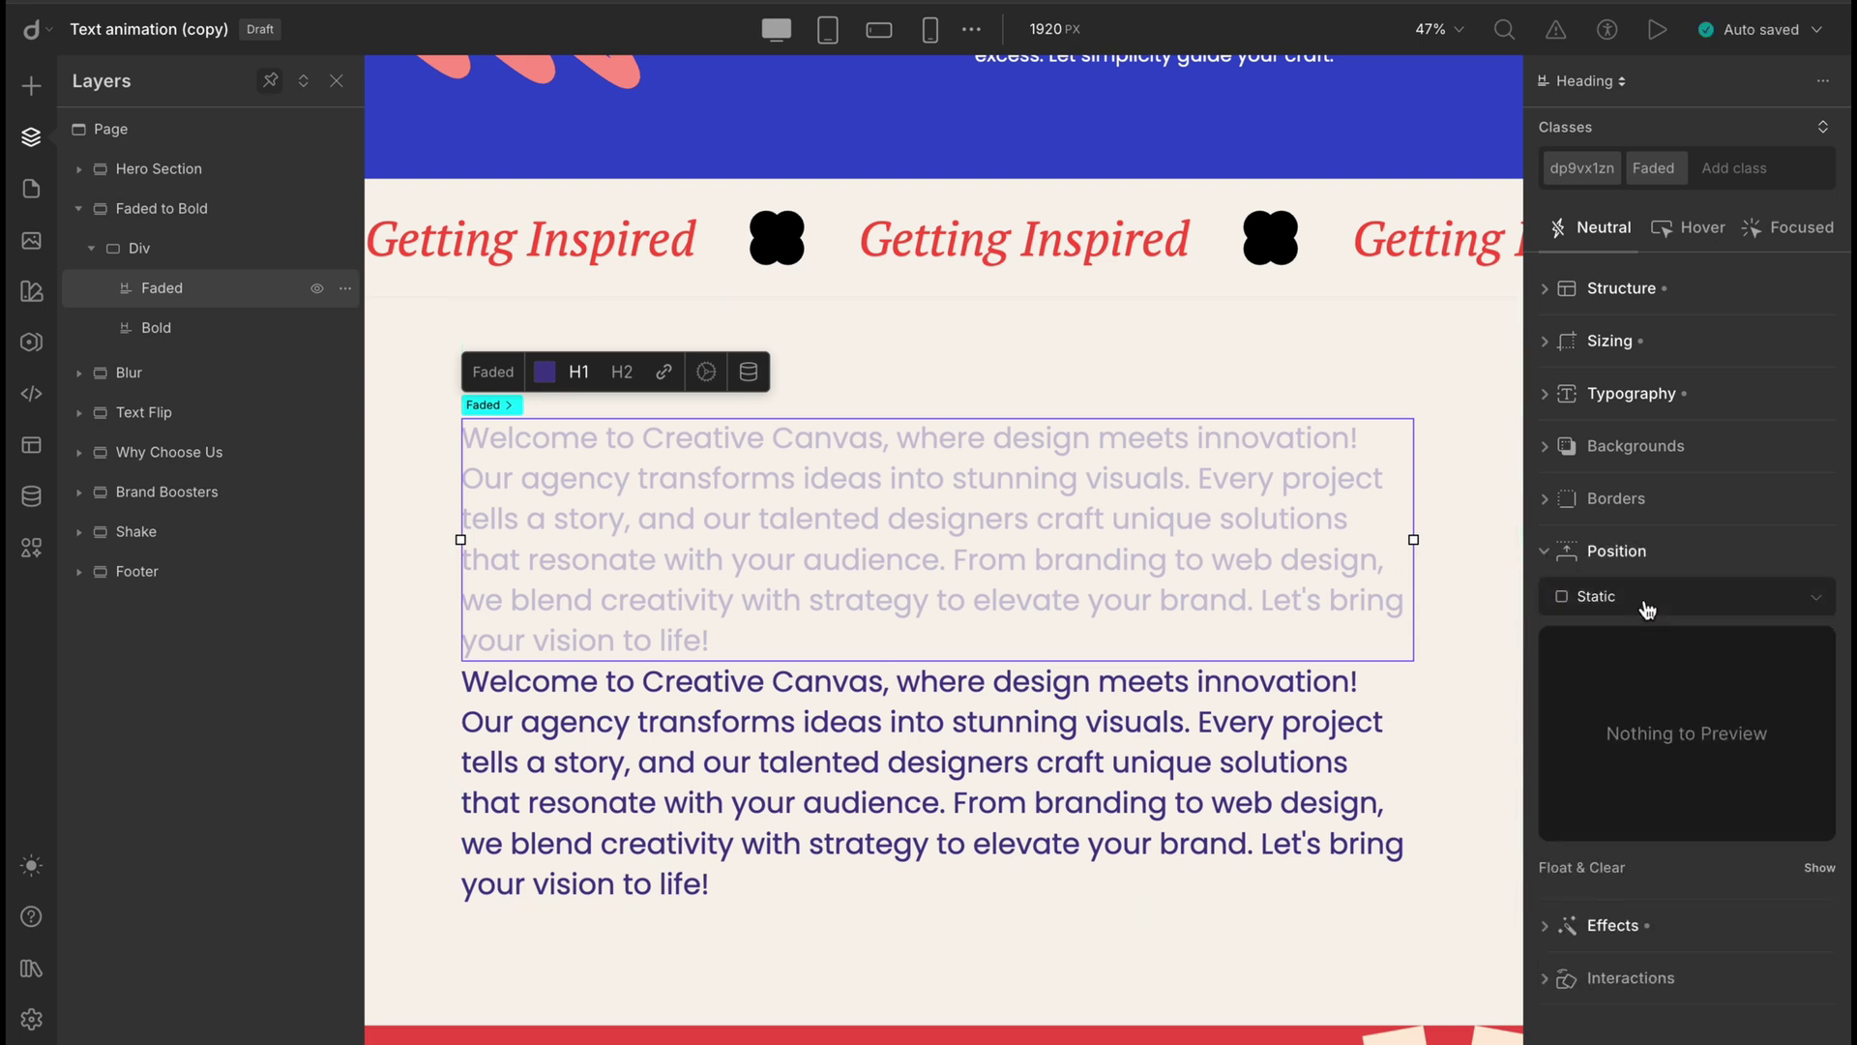
{"action": "left_click", "coordinate": [1648, 596]}
{"action": "left_click", "coordinate": [1652, 607]}
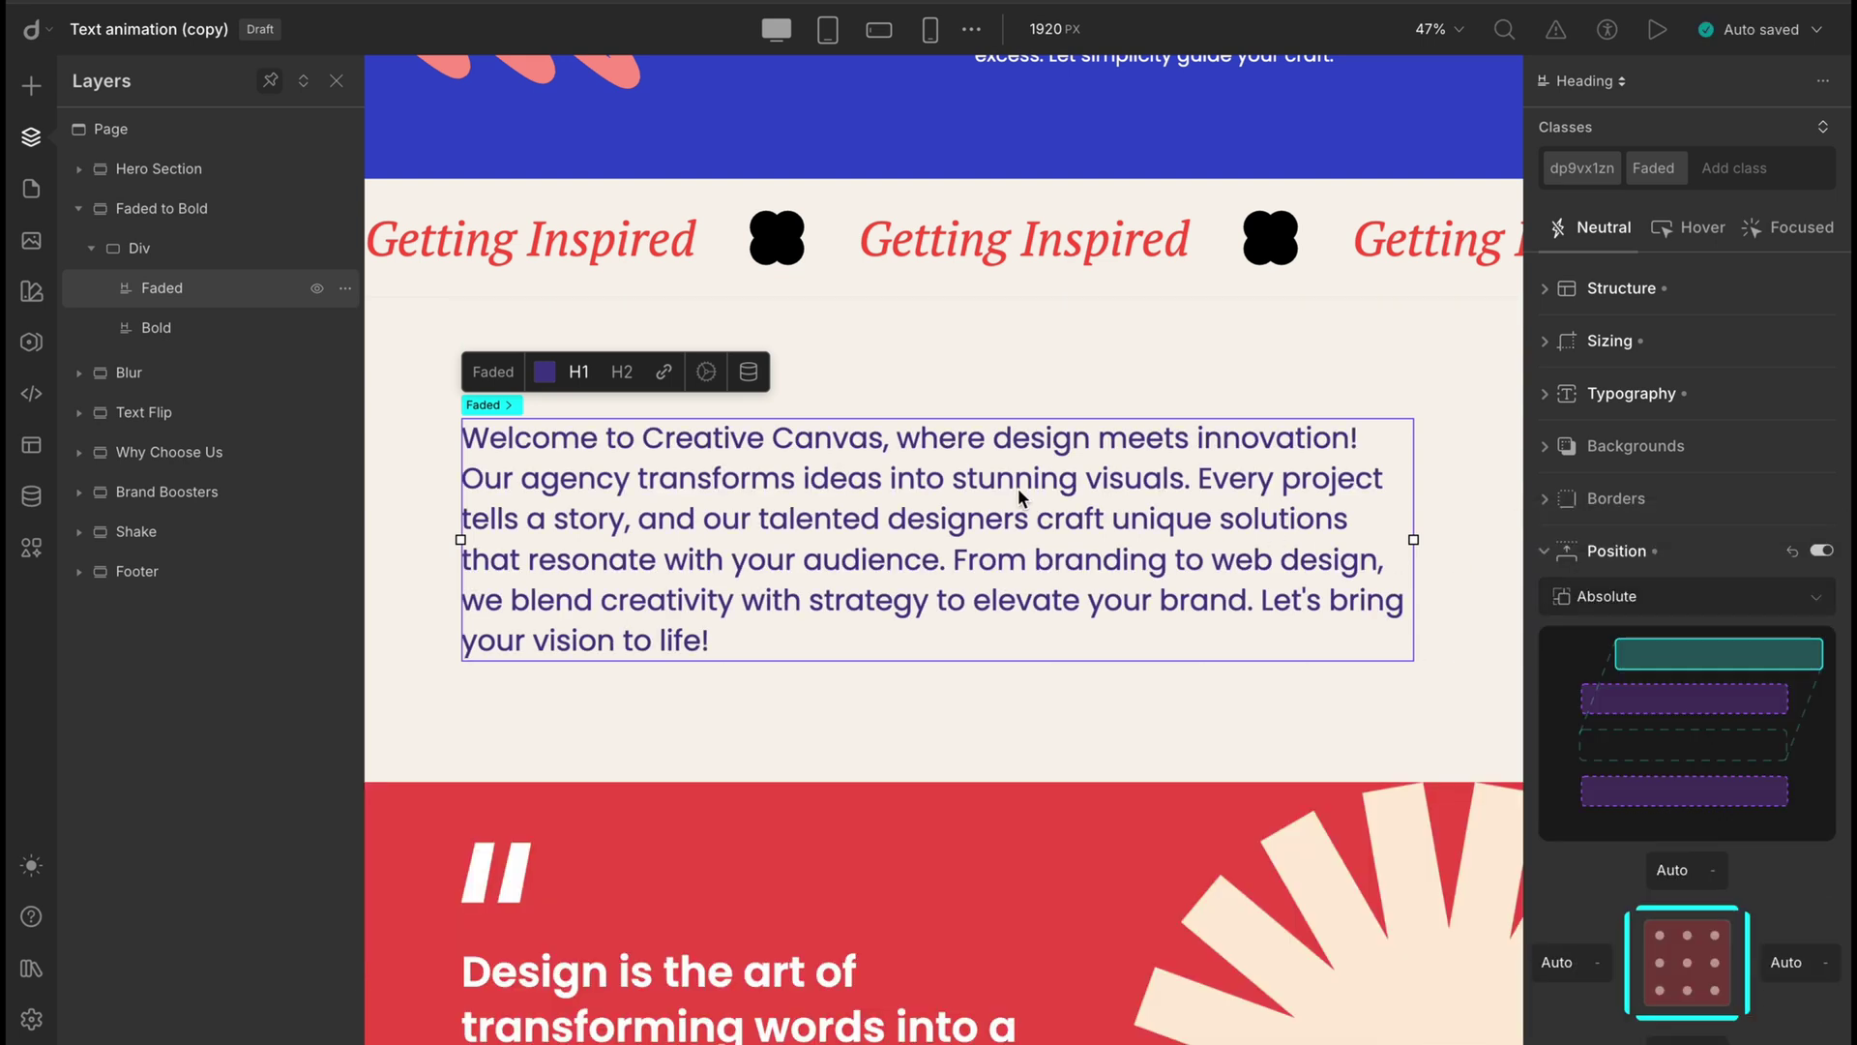
{"action": "left_click", "coordinate": [228, 329]}
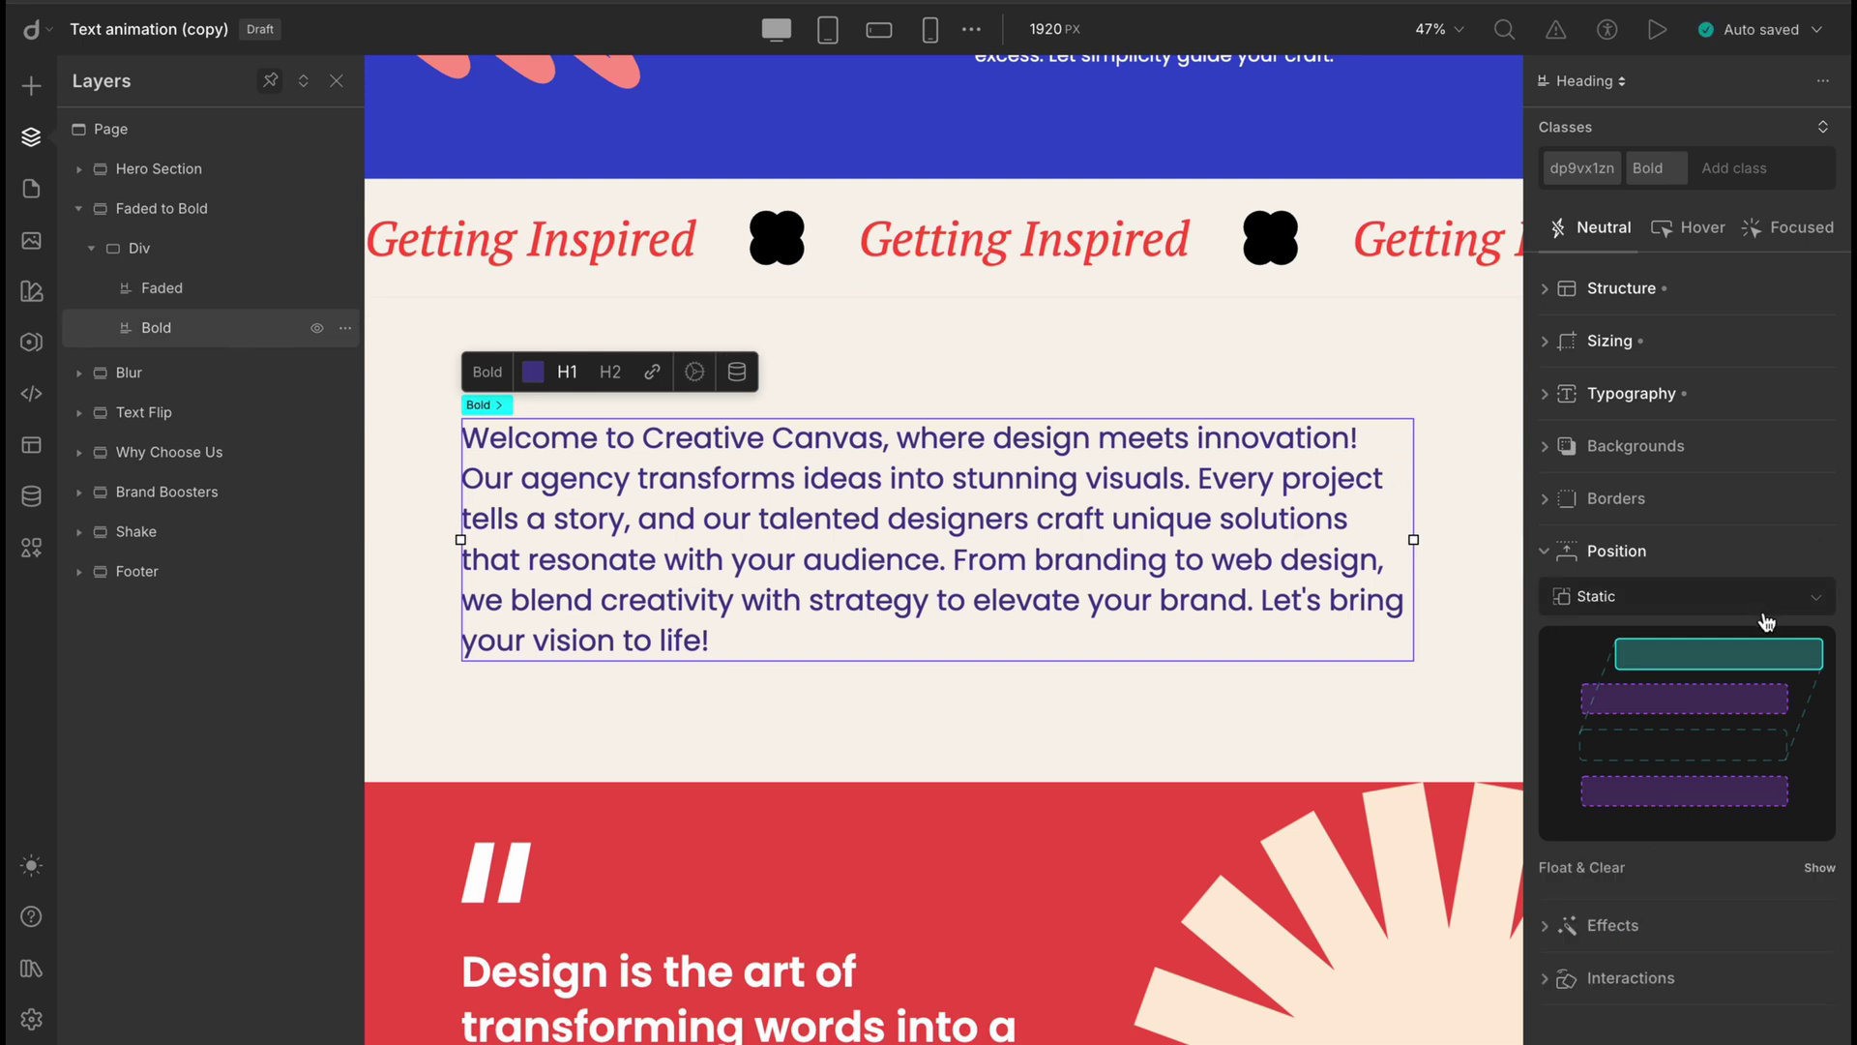
Give the Bold paragraph a Scroll into view interaction with the Shoot text animation
{"action": "left_click", "coordinate": [1821, 982]}
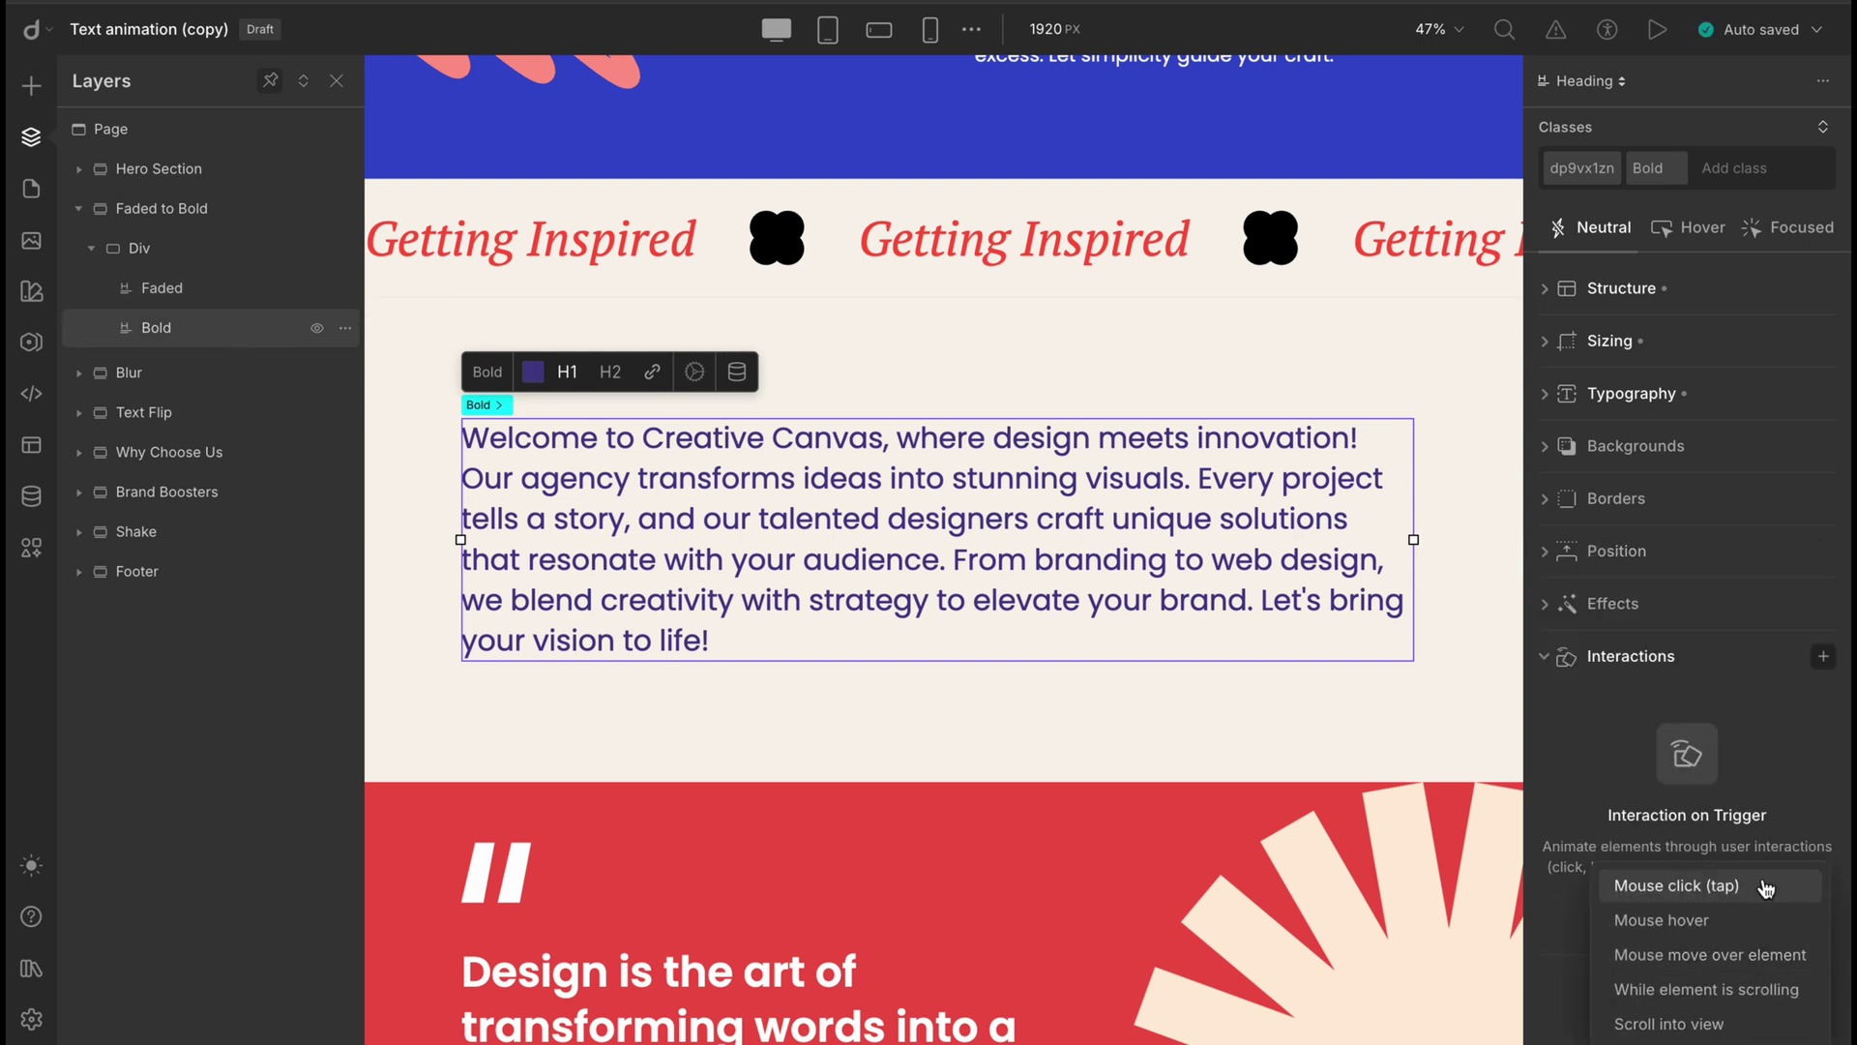
{"action": "left_click", "coordinate": [1739, 1031]}
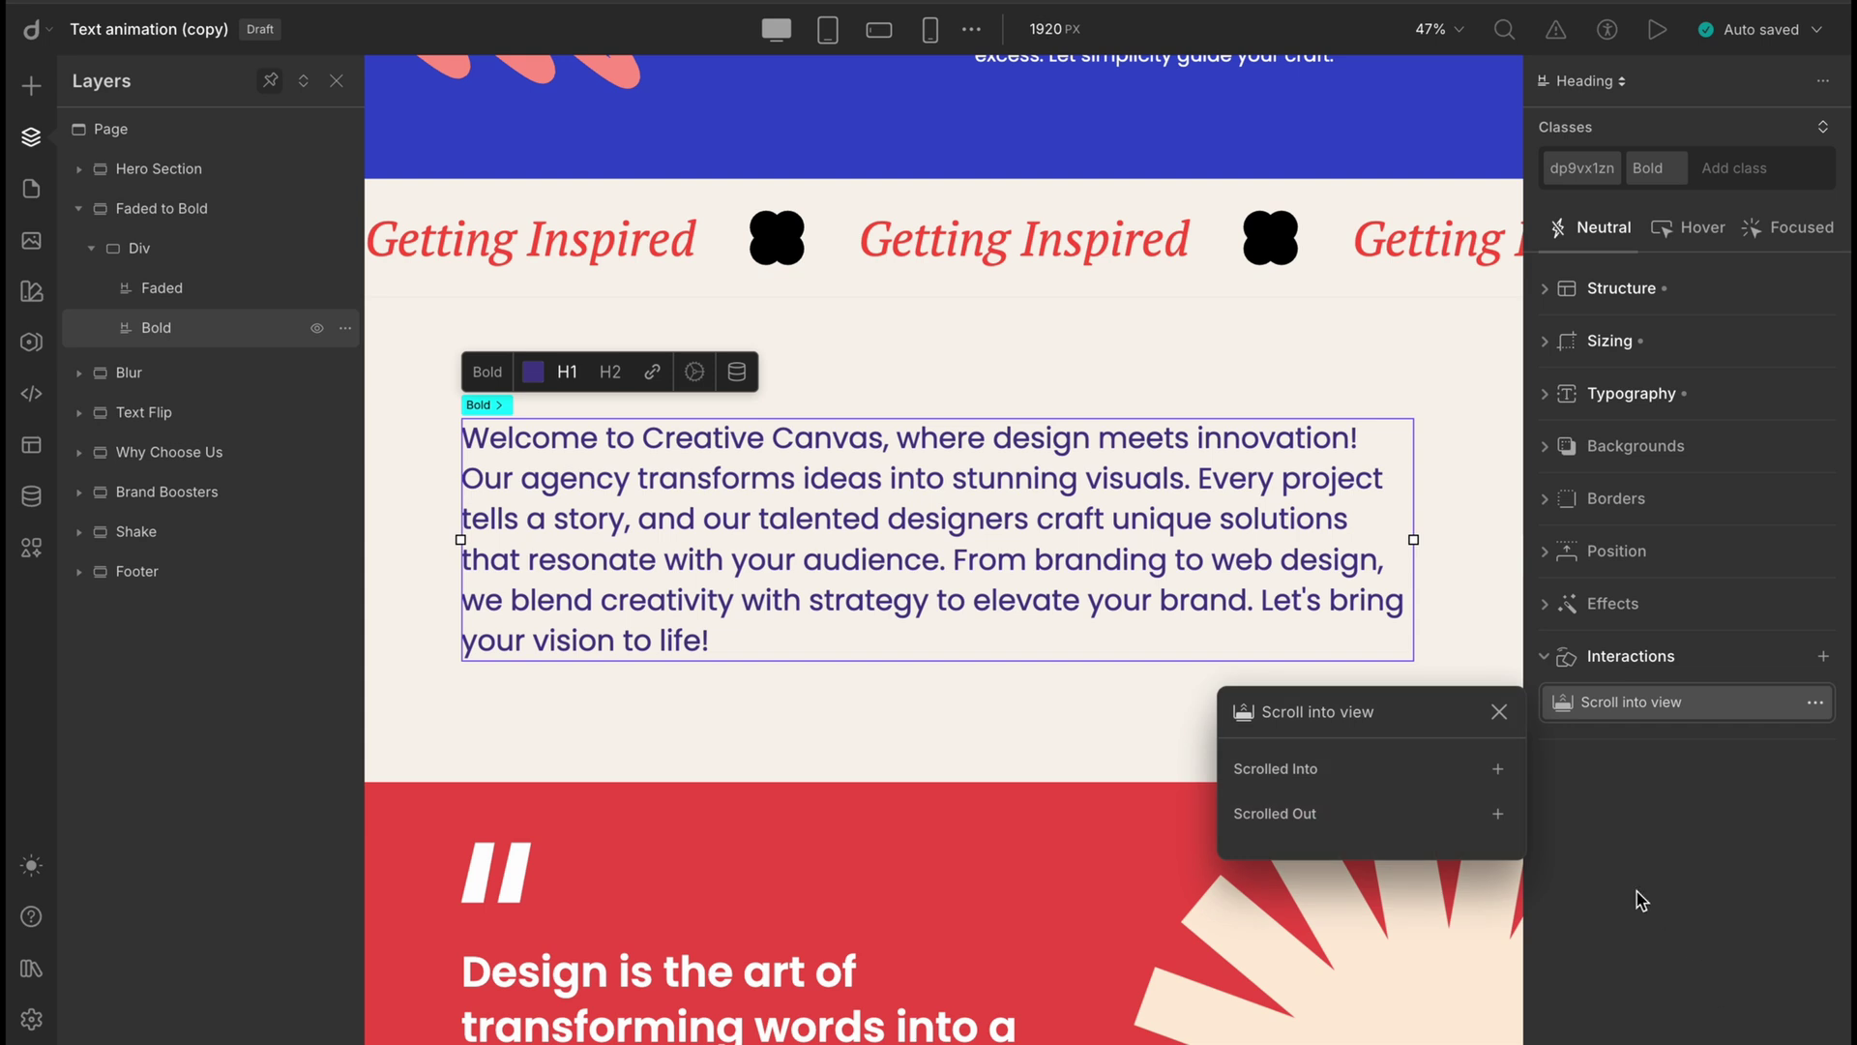
{"action": "left_click", "coordinate": [1498, 768]}
{"action": "mouse_move", "coordinate": [1582, 768]}
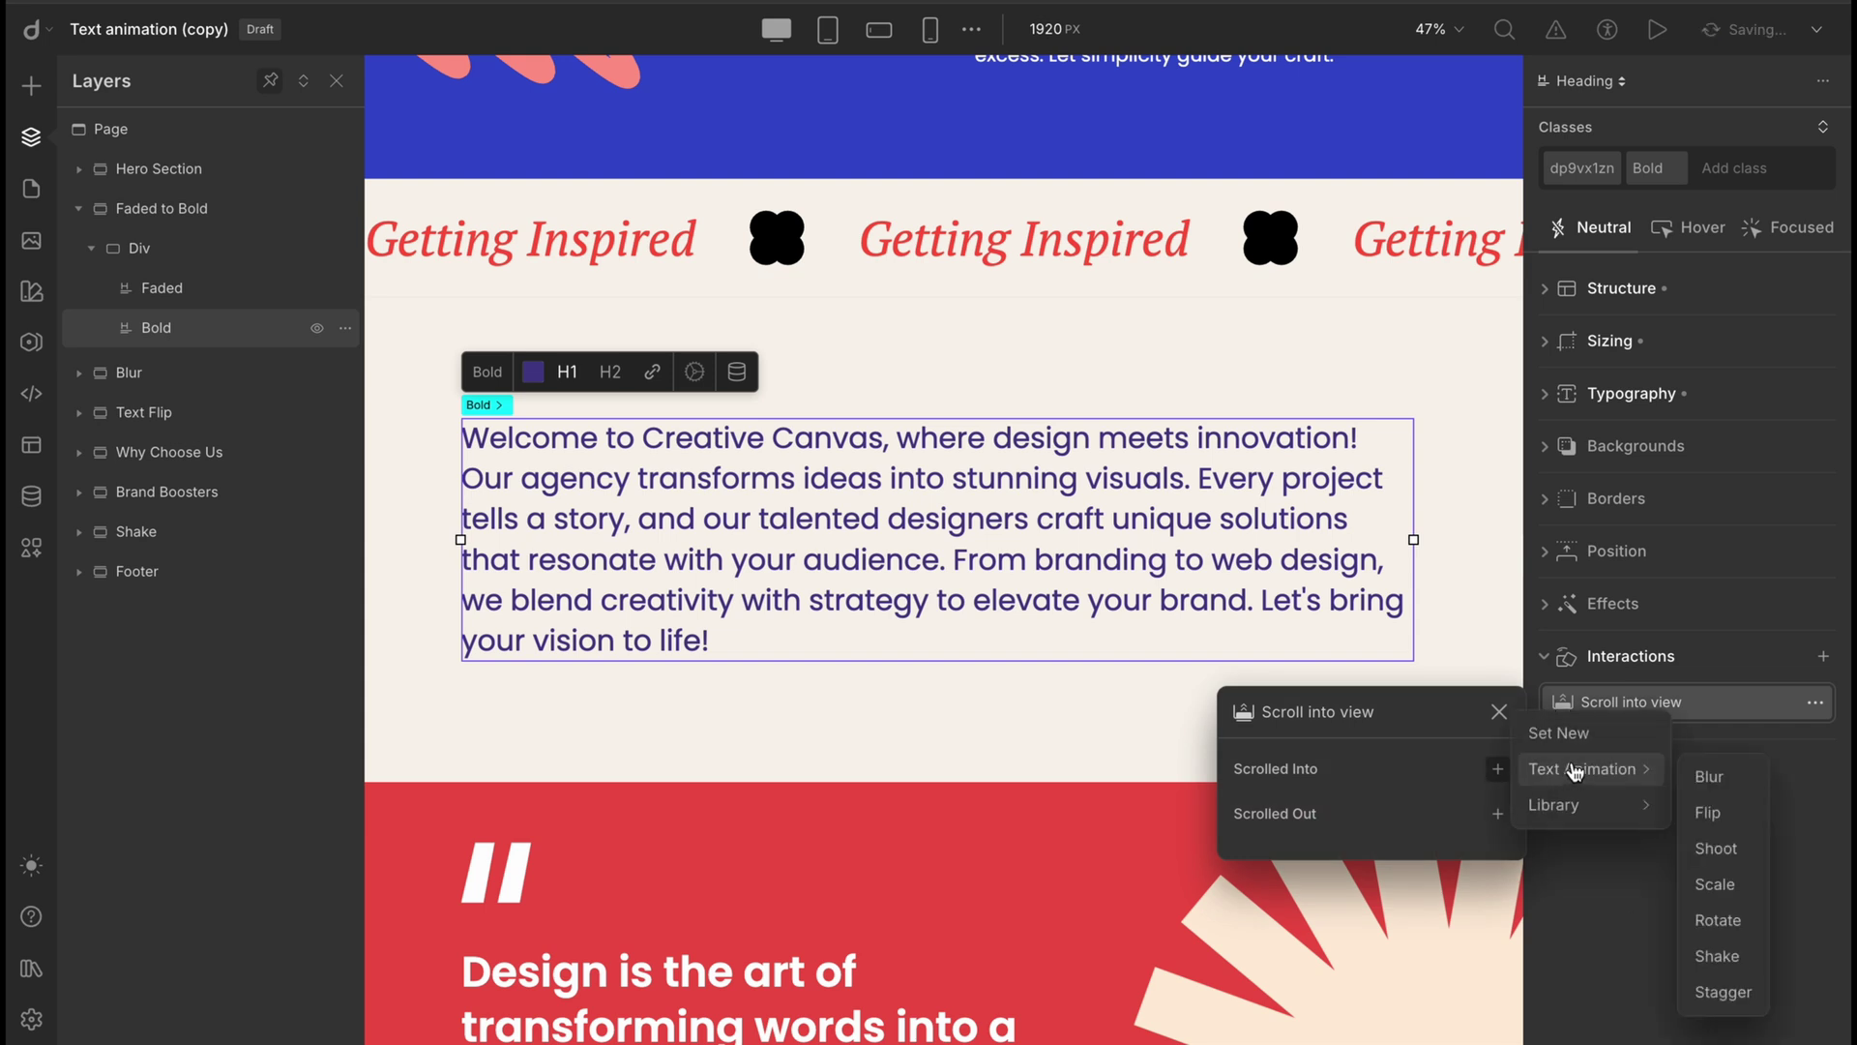
{"action": "left_click", "coordinate": [1717, 848]}
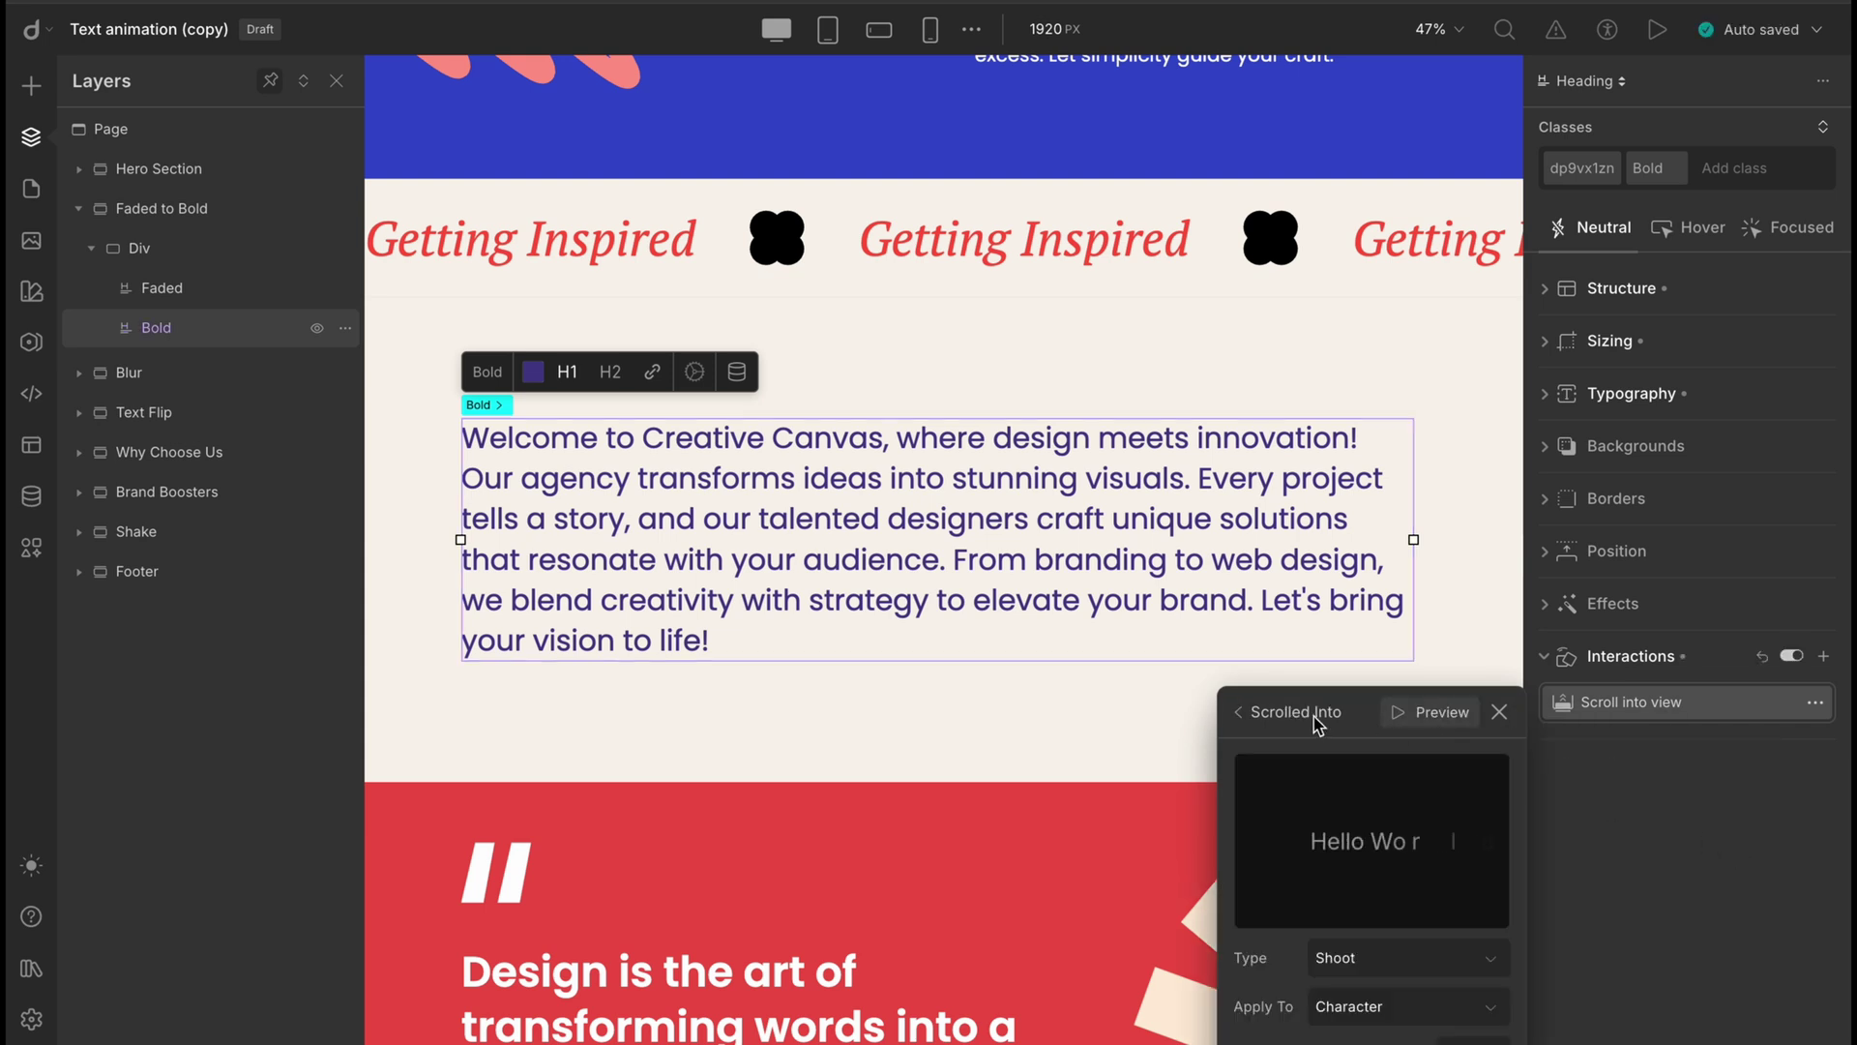
Apply Shoot per word with a 500 horizontal offset, adjust the duration, and close
{"action": "left_click_drag", "start_coordinate": [1361, 396], "coordinate": [1327, 376]}
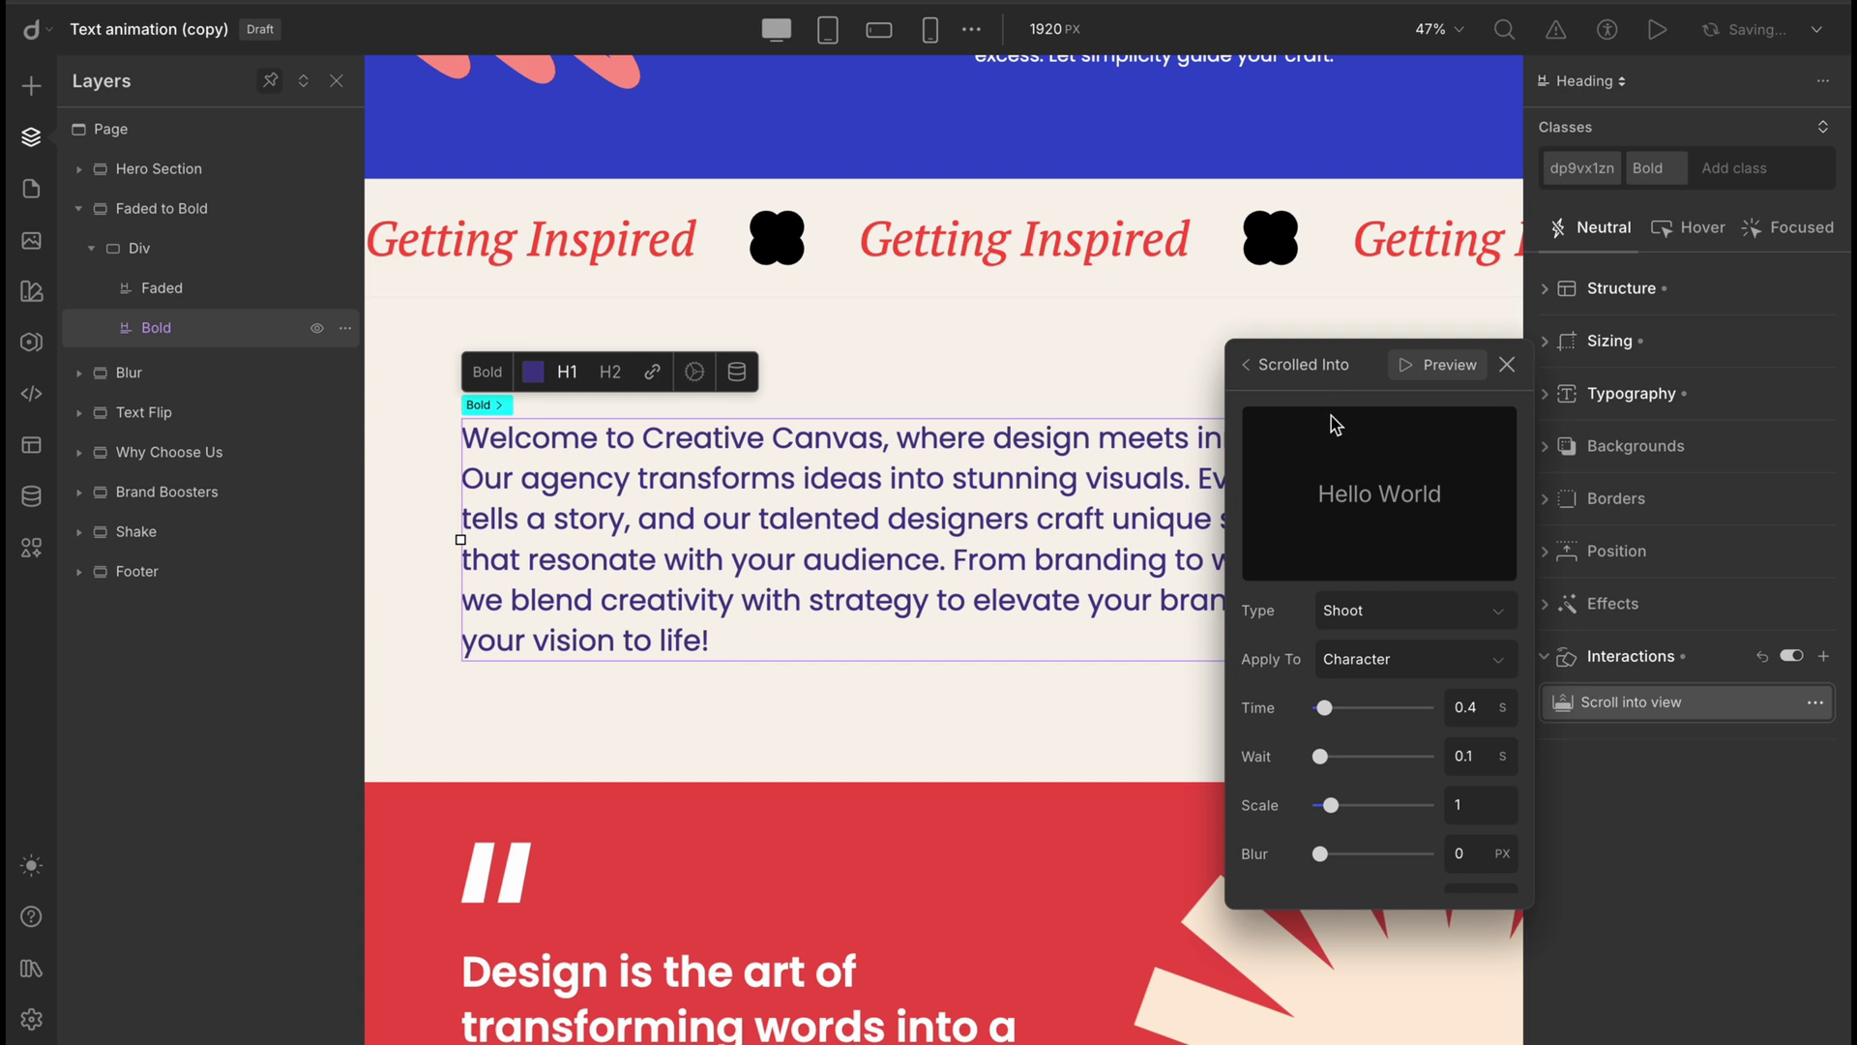
{"action": "left_click", "coordinate": [1422, 659]}
{"action": "left_click", "coordinate": [1420, 657]}
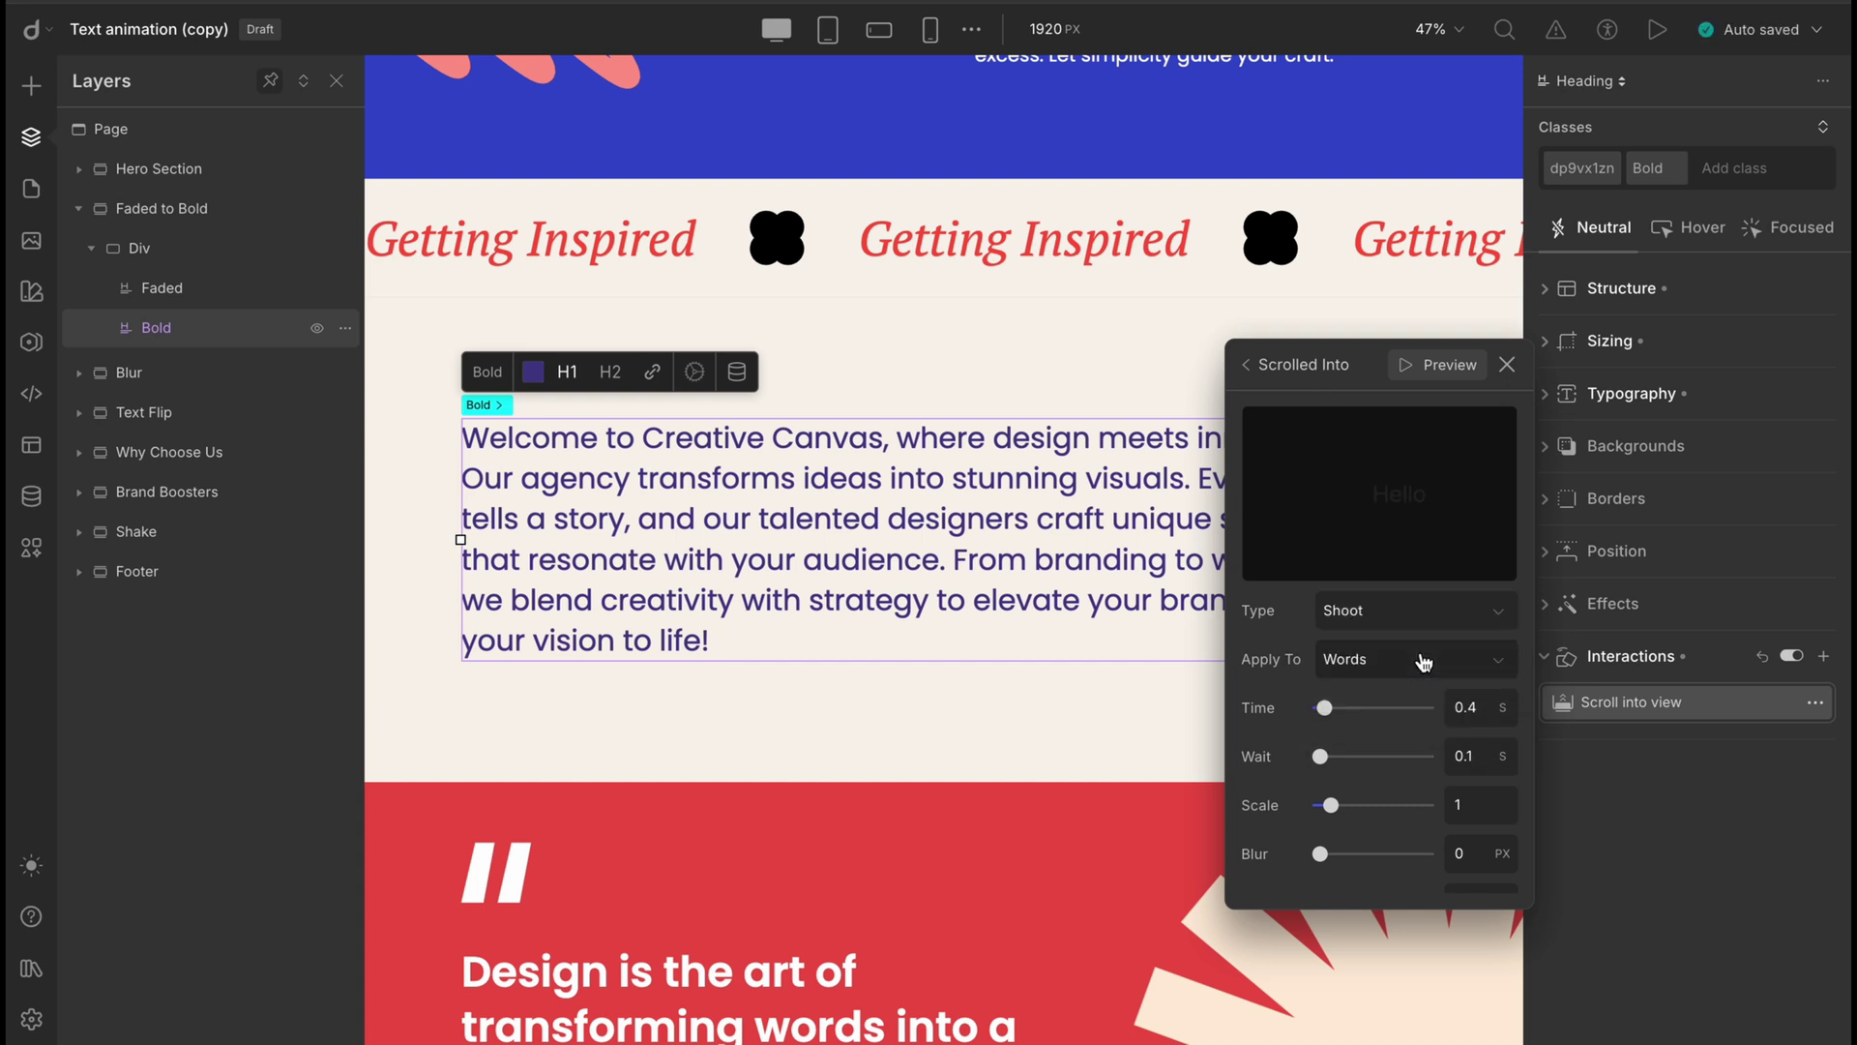
{"action": "scroll", "coordinate": [1480, 716], "scroll_direction": "down", "scroll_amount": 5}
{"action": "left_click", "coordinate": [1473, 716]}
{"action": "type", "text": "50"}
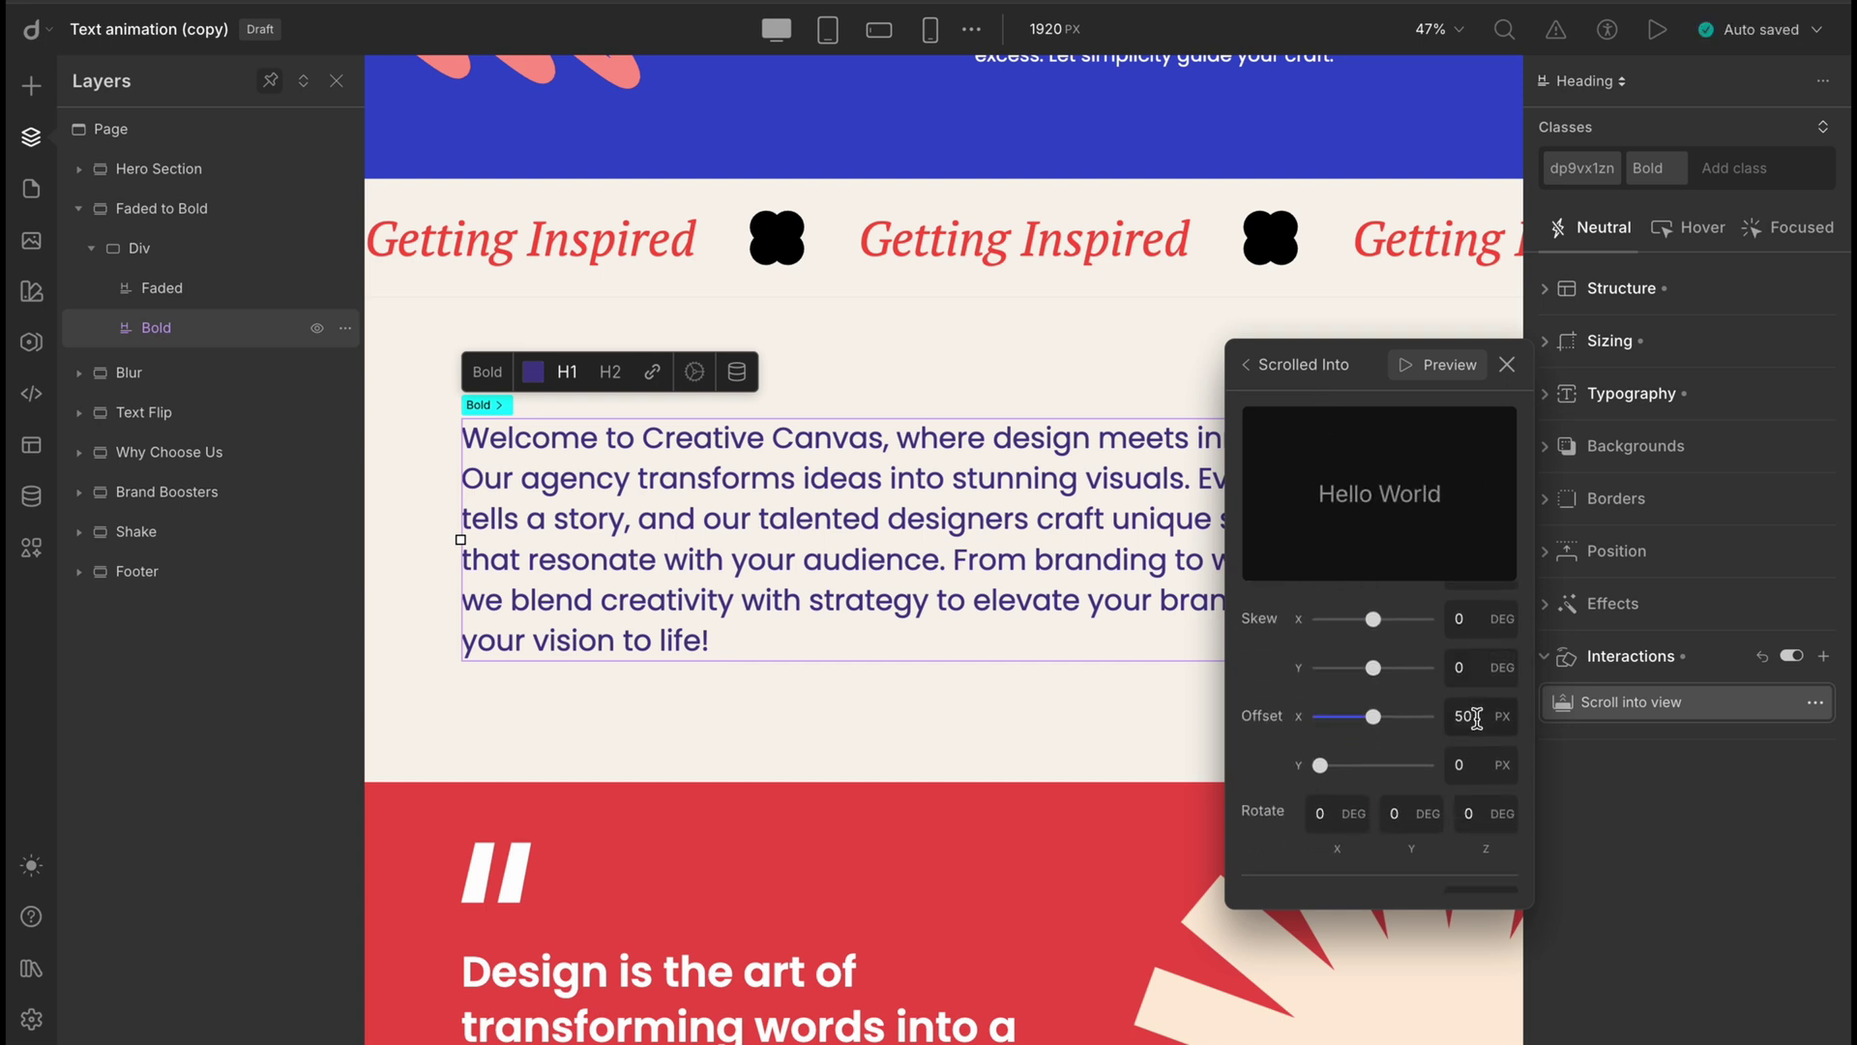
{"action": "type", "text": "0"}
{"action": "scroll", "coordinate": [1445, 718], "scroll_direction": "up", "scroll_amount": 5}
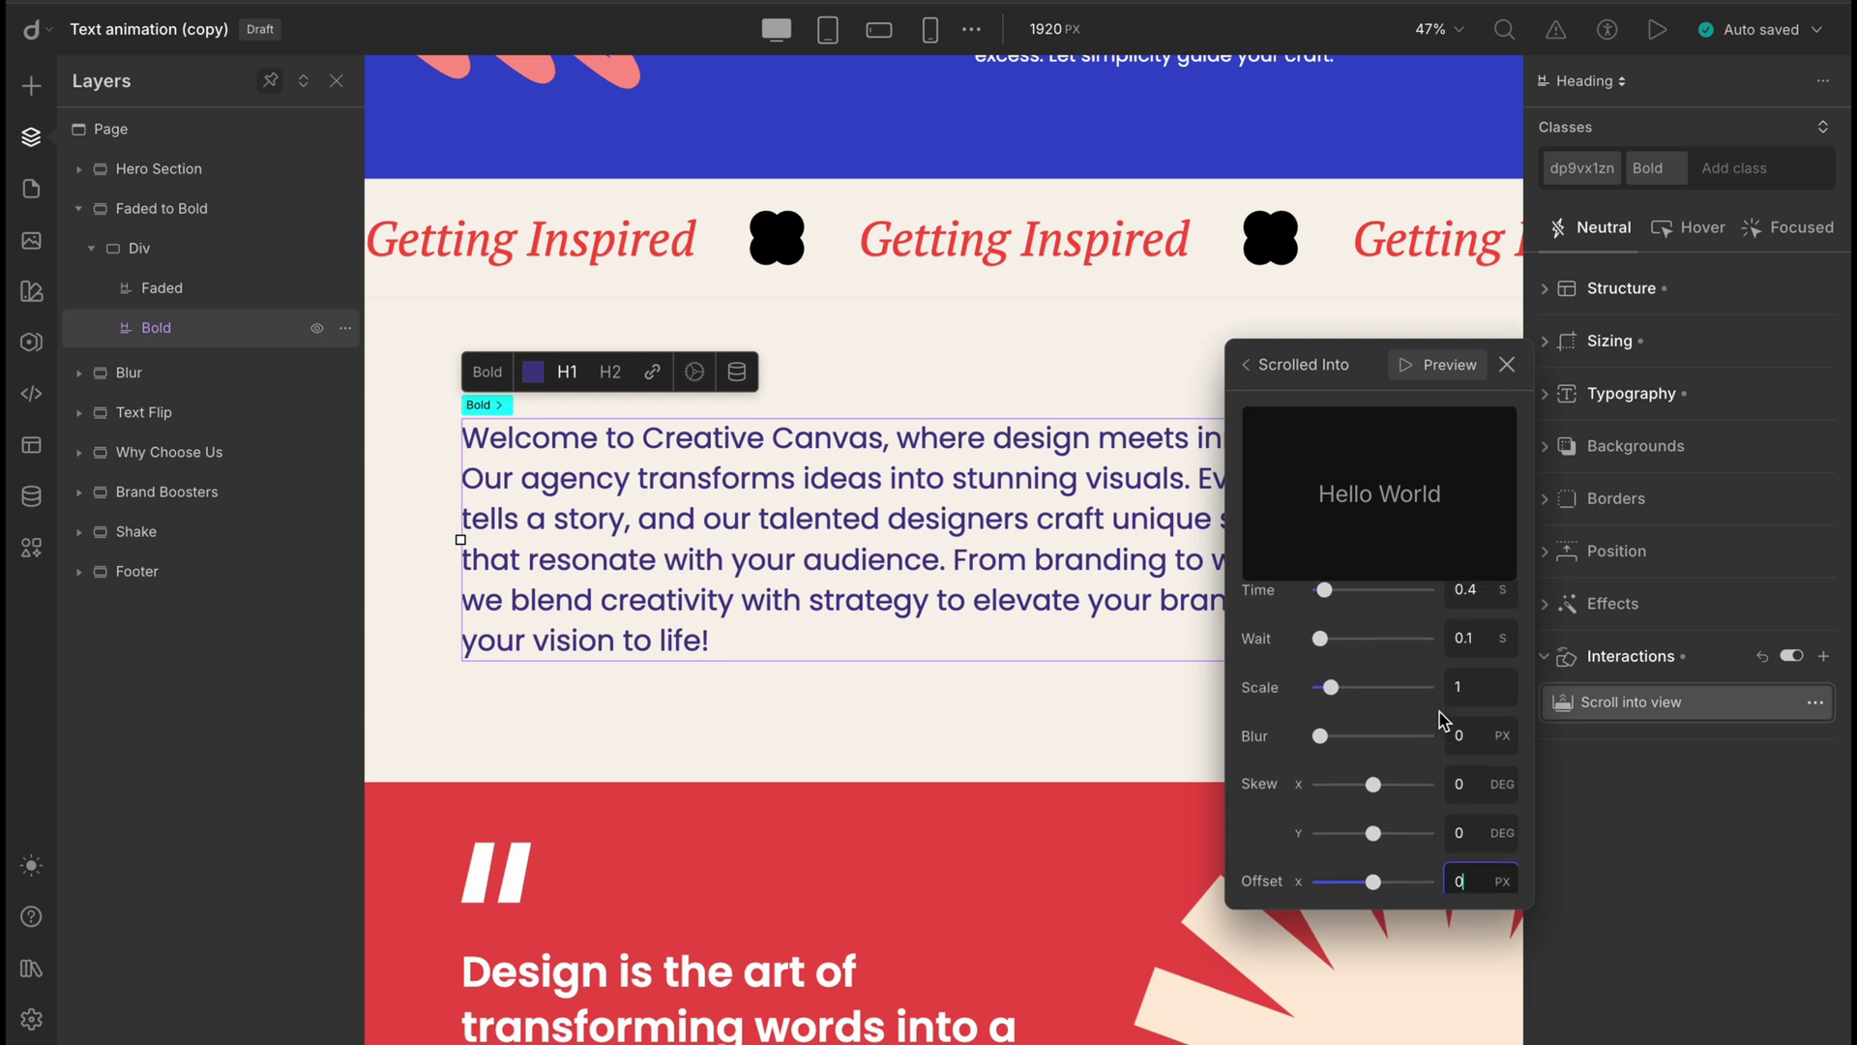
{"action": "double_click", "coordinate": [1477, 683]}
{"action": "type", "text": "0.4"}
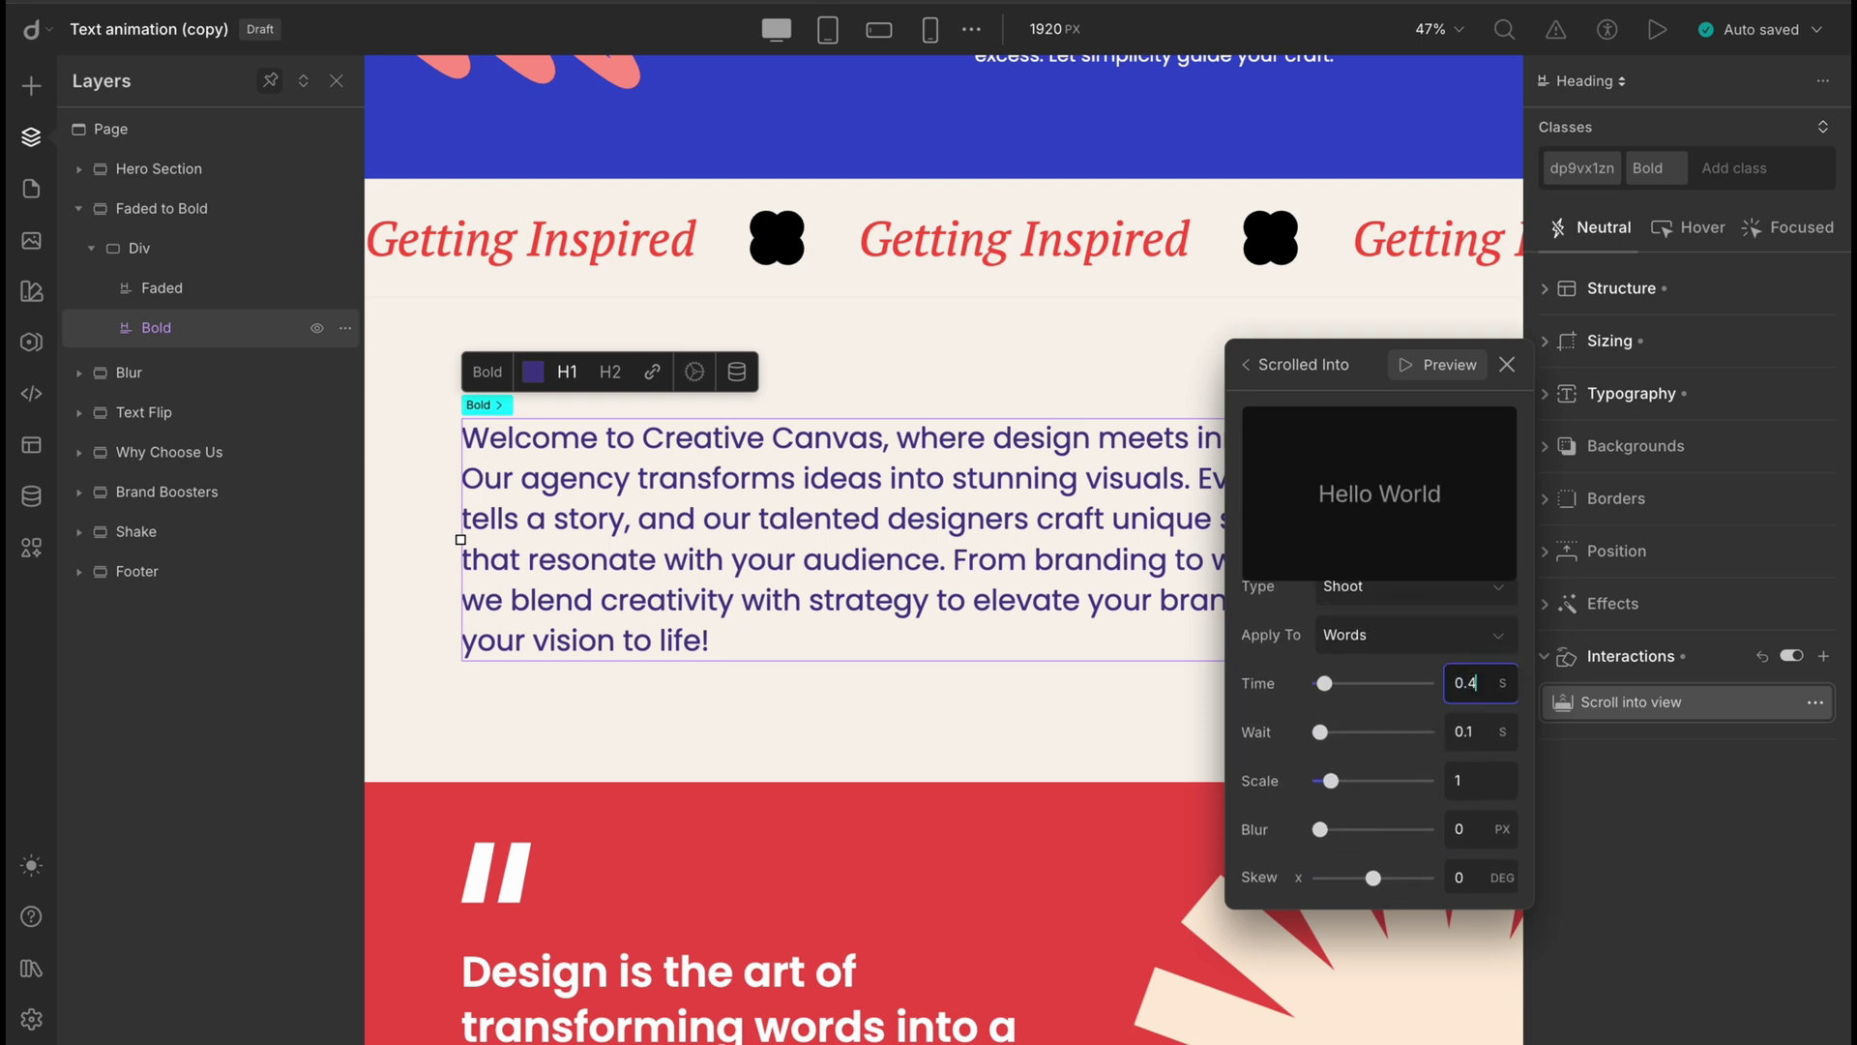
{"action": "scroll", "coordinate": [1397, 748], "scroll_direction": "down", "scroll_amount": 3}
{"action": "scroll", "coordinate": [1397, 748], "scroll_direction": "down", "scroll_amount": 1}
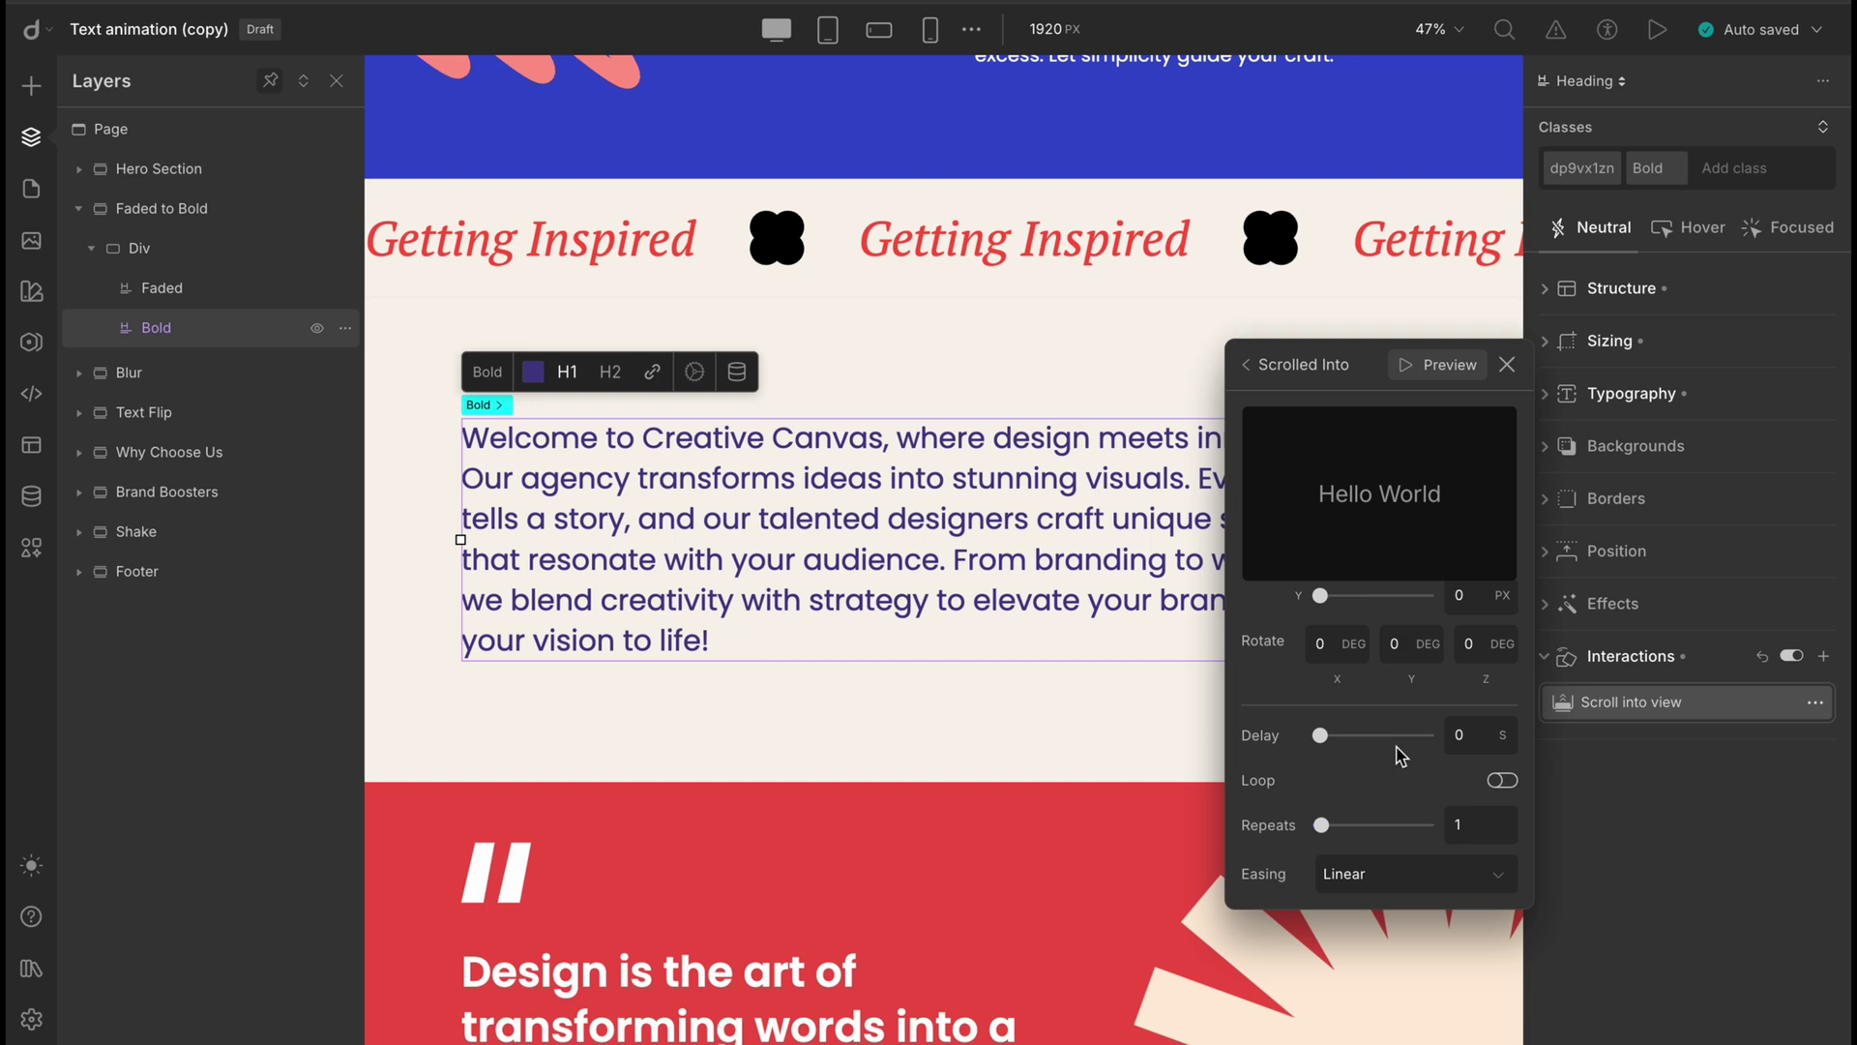
{"action": "left_click", "coordinate": [1507, 368]}
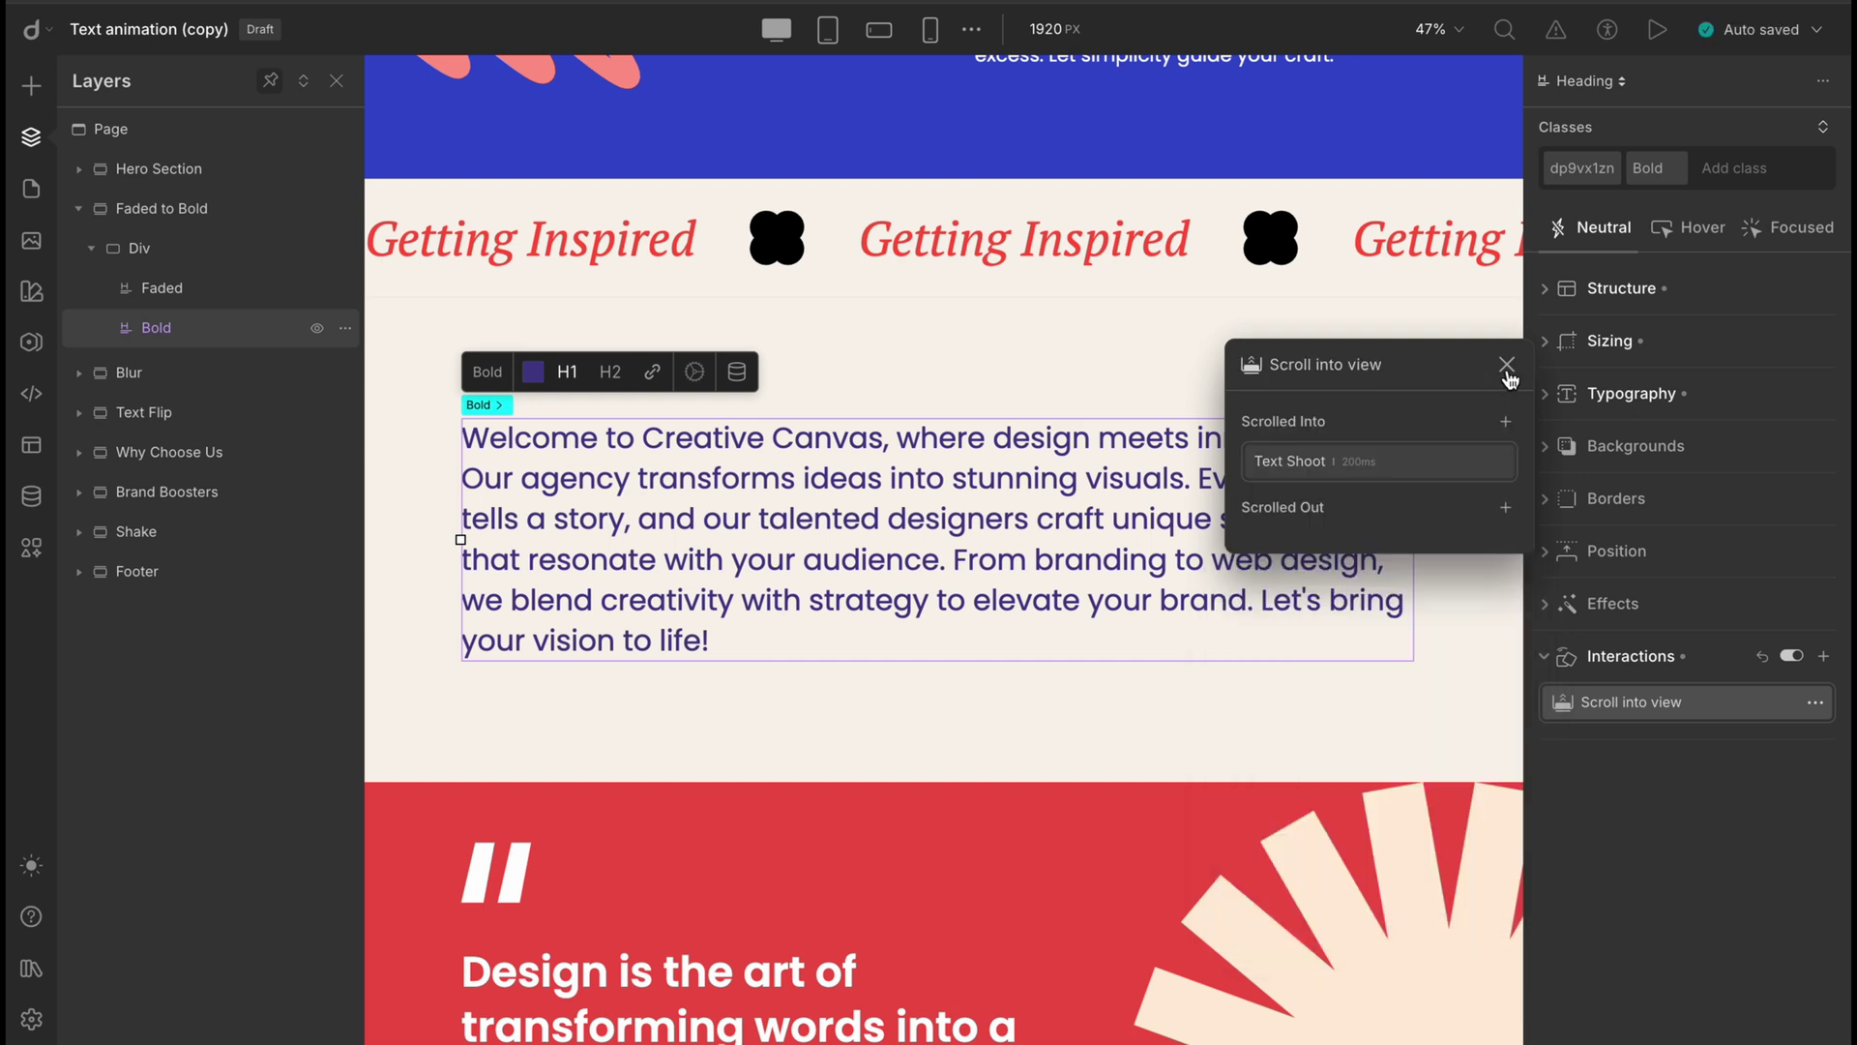
{"action": "left_click", "coordinate": [1507, 368]}
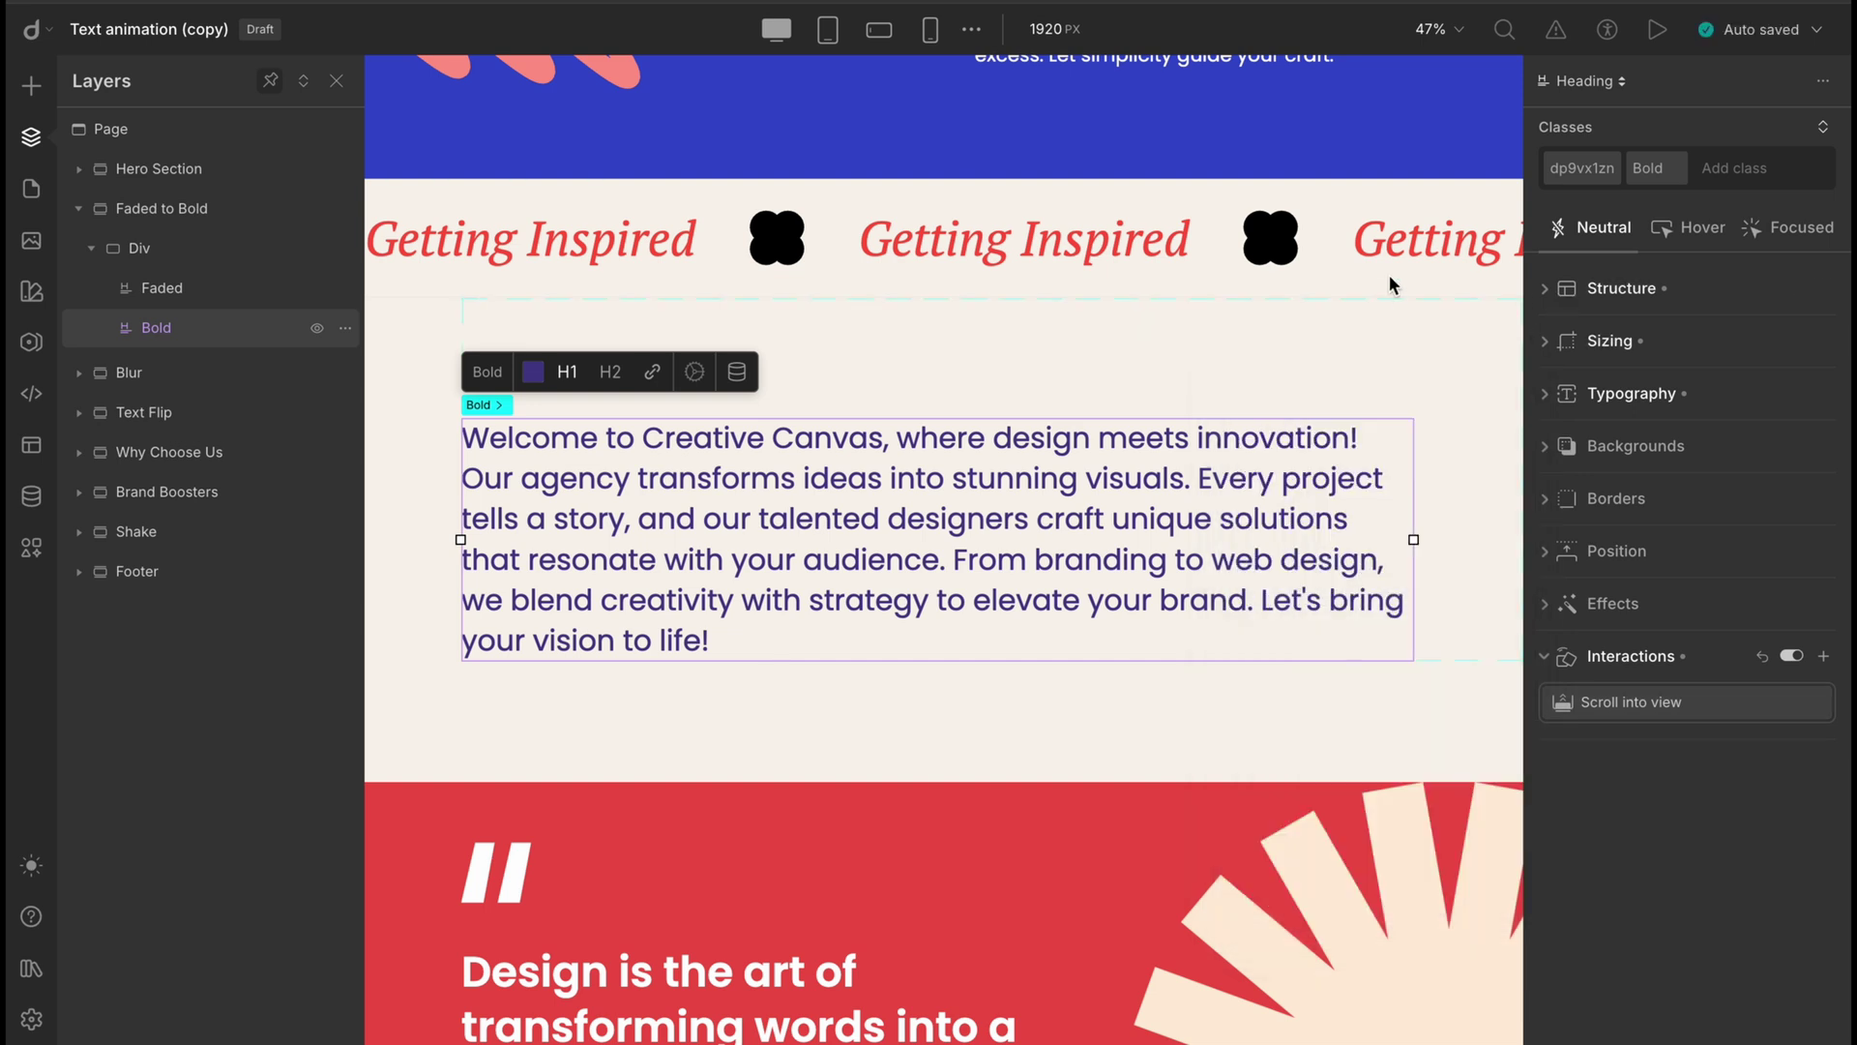
Preview the live page and scroll down to watch the paragraph fill from faded to bold
{"action": "left_click", "coordinate": [1656, 32]}
{"action": "scroll", "coordinate": [1264, 580], "scroll_direction": "down", "scroll_amount": 8}
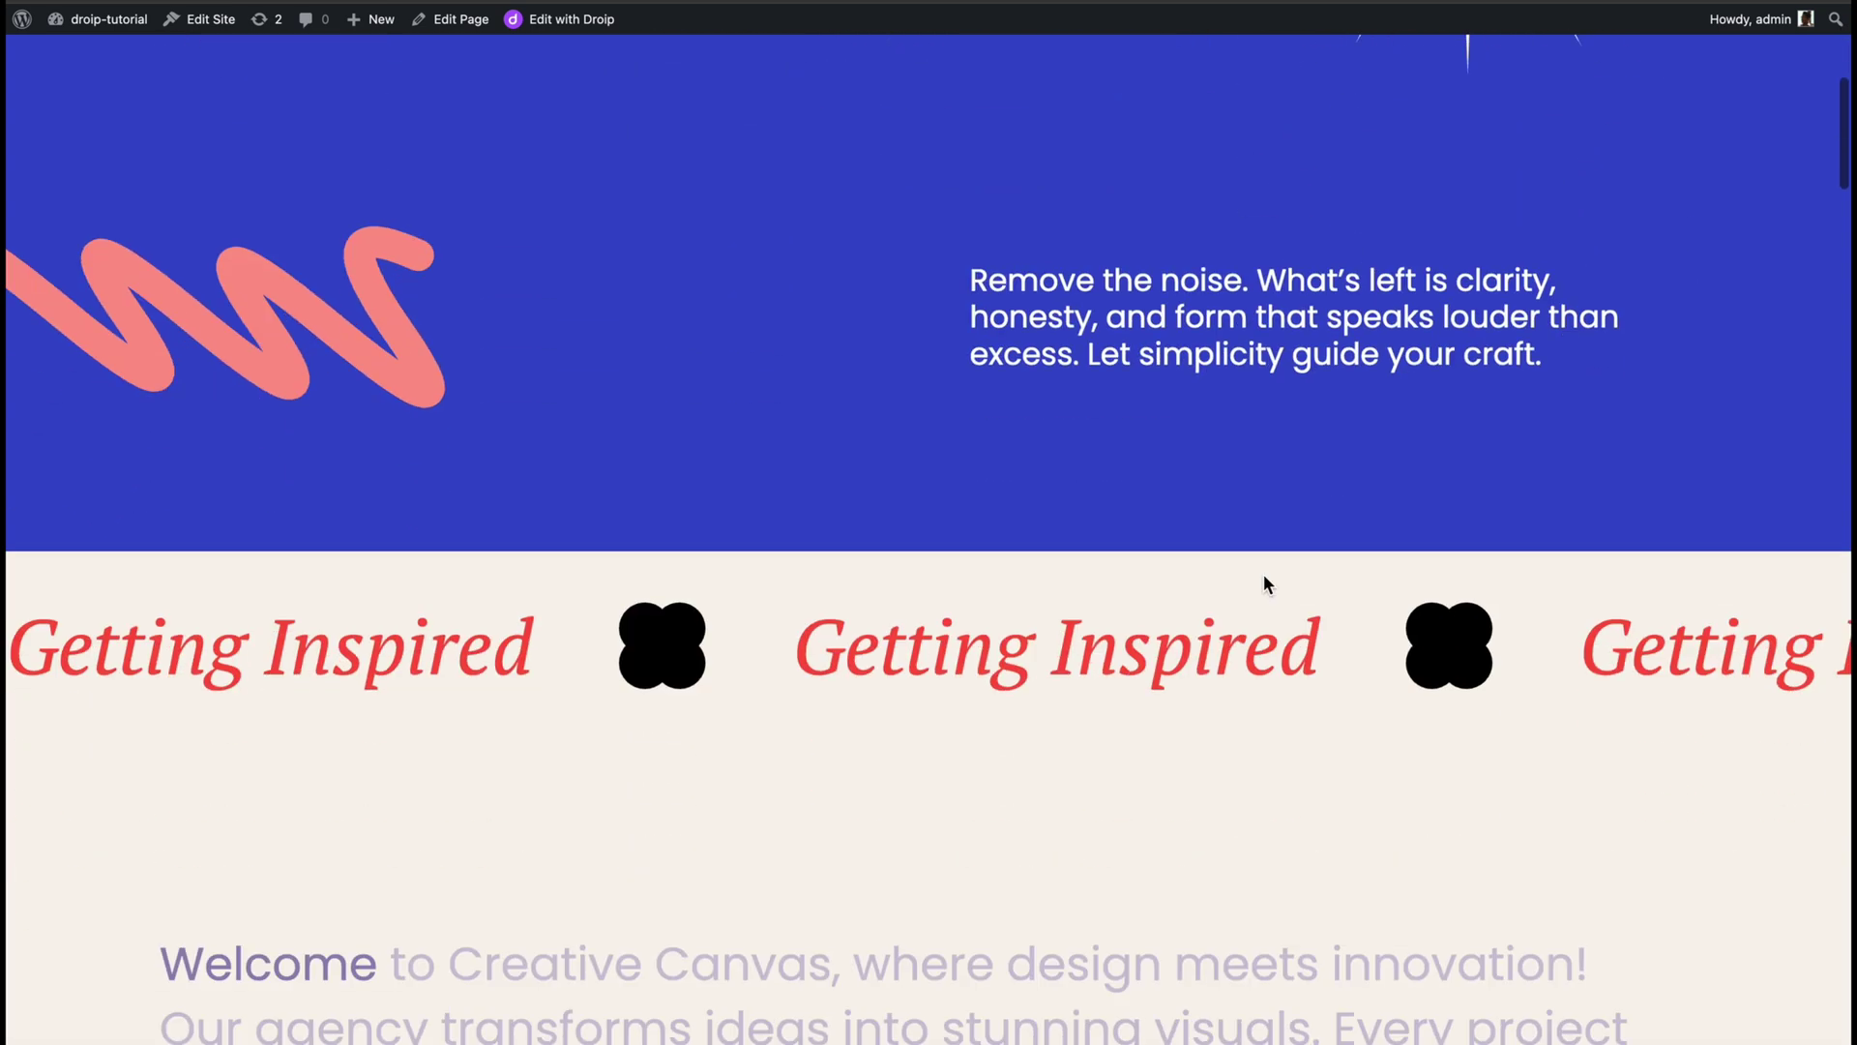
{"action": "scroll", "coordinate": [1263, 580], "scroll_direction": "down", "scroll_amount": 3}
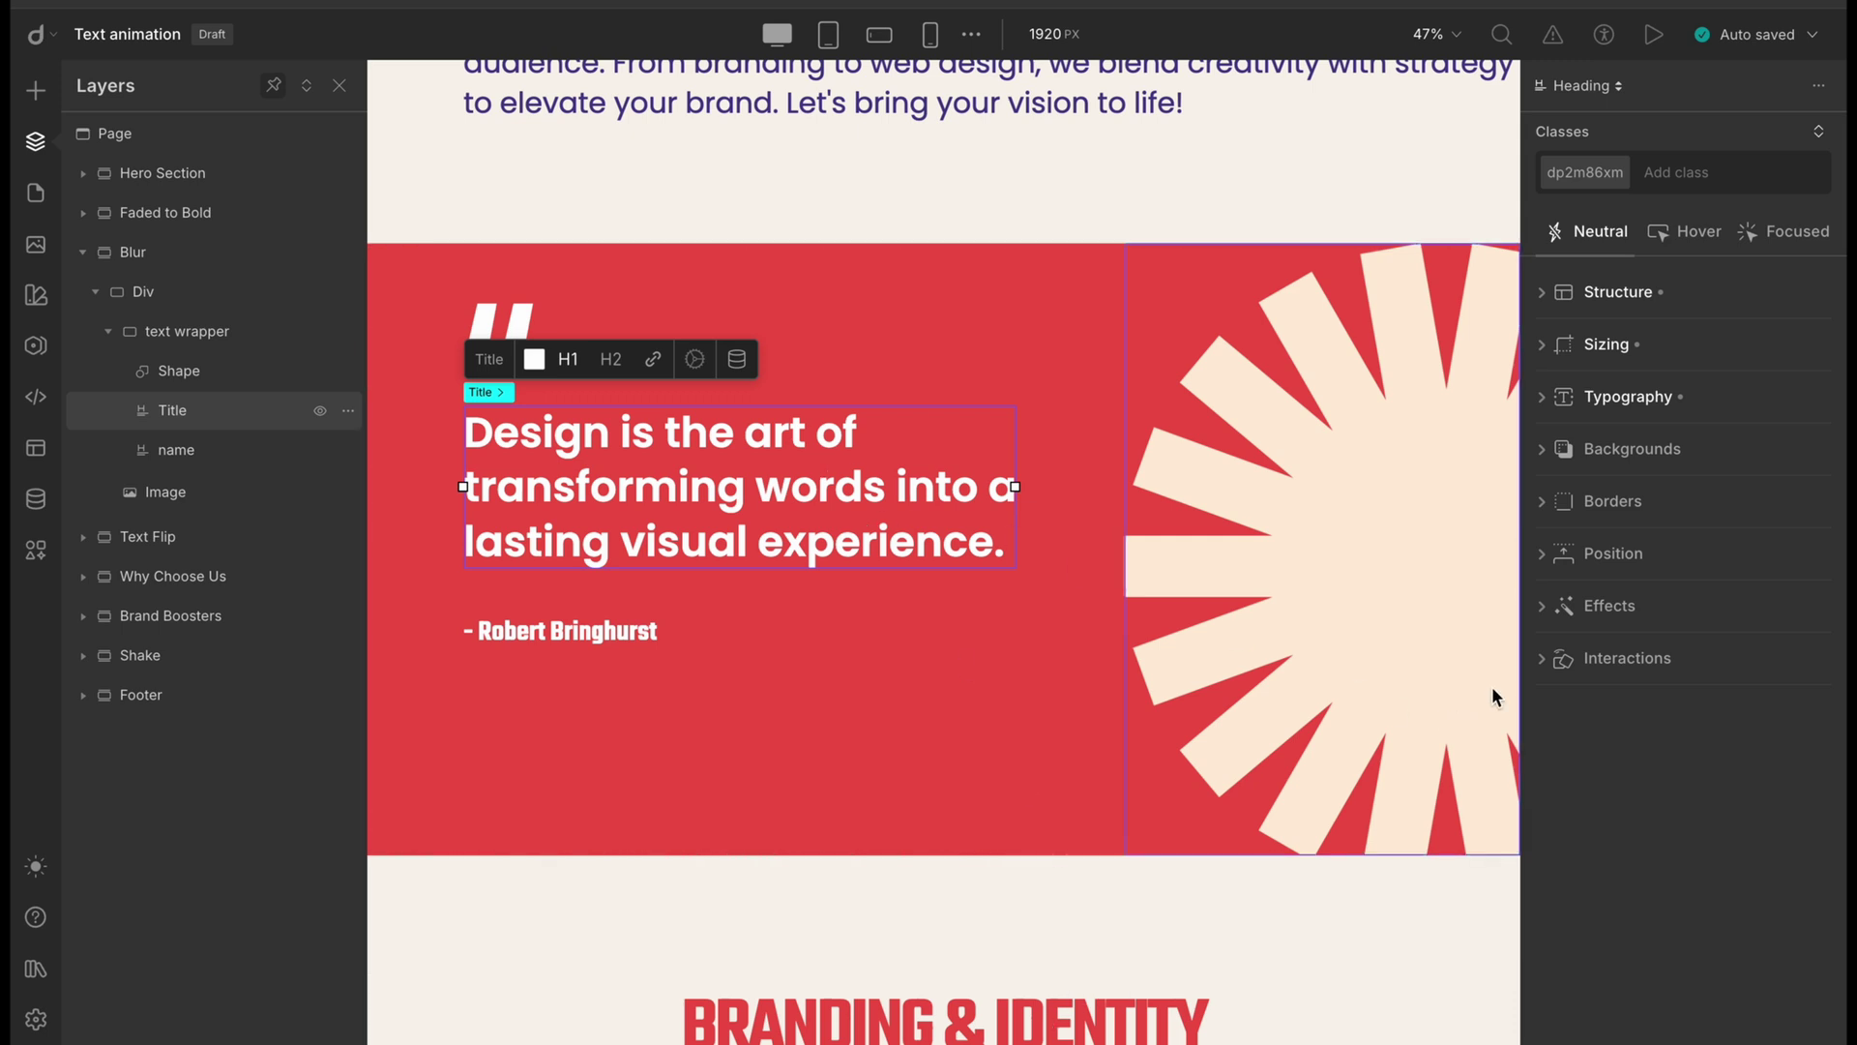
Give the quote heading a Scroll into view interaction with the Blur text animation
{"action": "left_click", "coordinate": [1818, 658]}
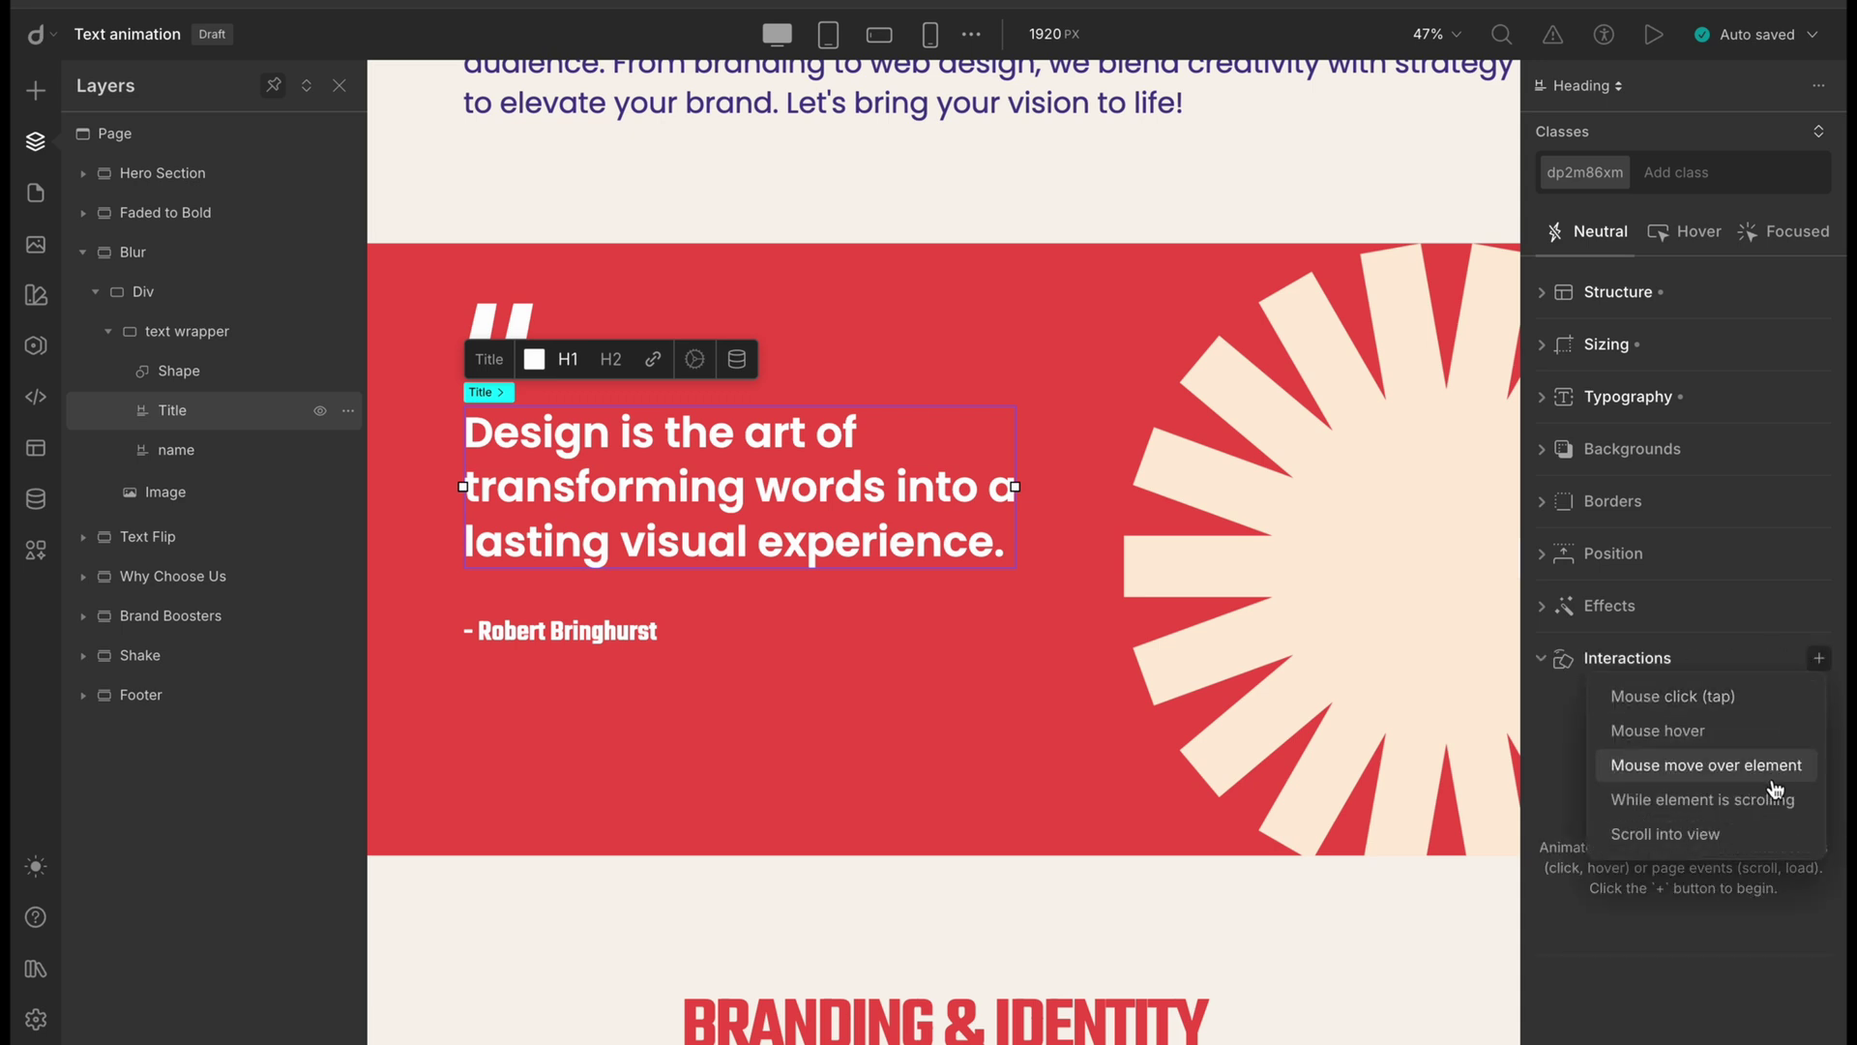
{"action": "left_click", "coordinate": [1762, 849]}
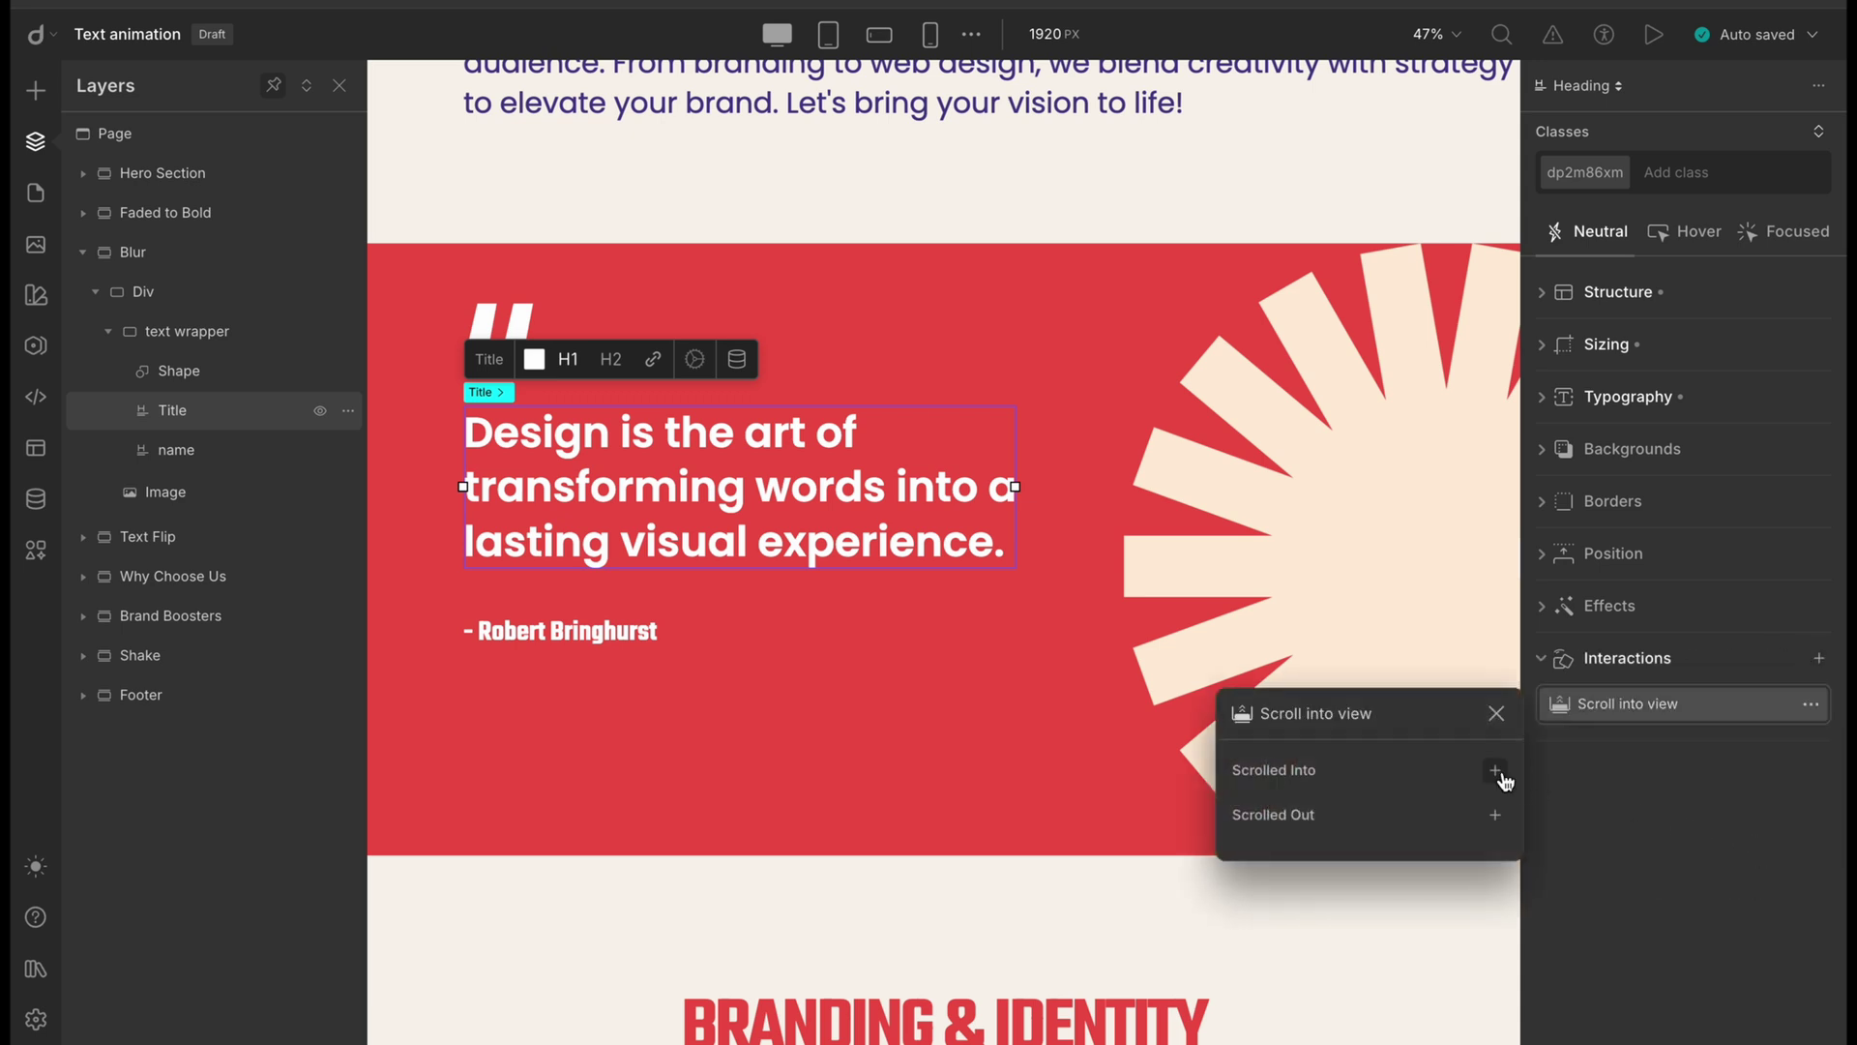
{"action": "left_click", "coordinate": [1494, 770]}
{"action": "mouse_move", "coordinate": [1561, 779]}
{"action": "left_click", "coordinate": [1706, 778]}
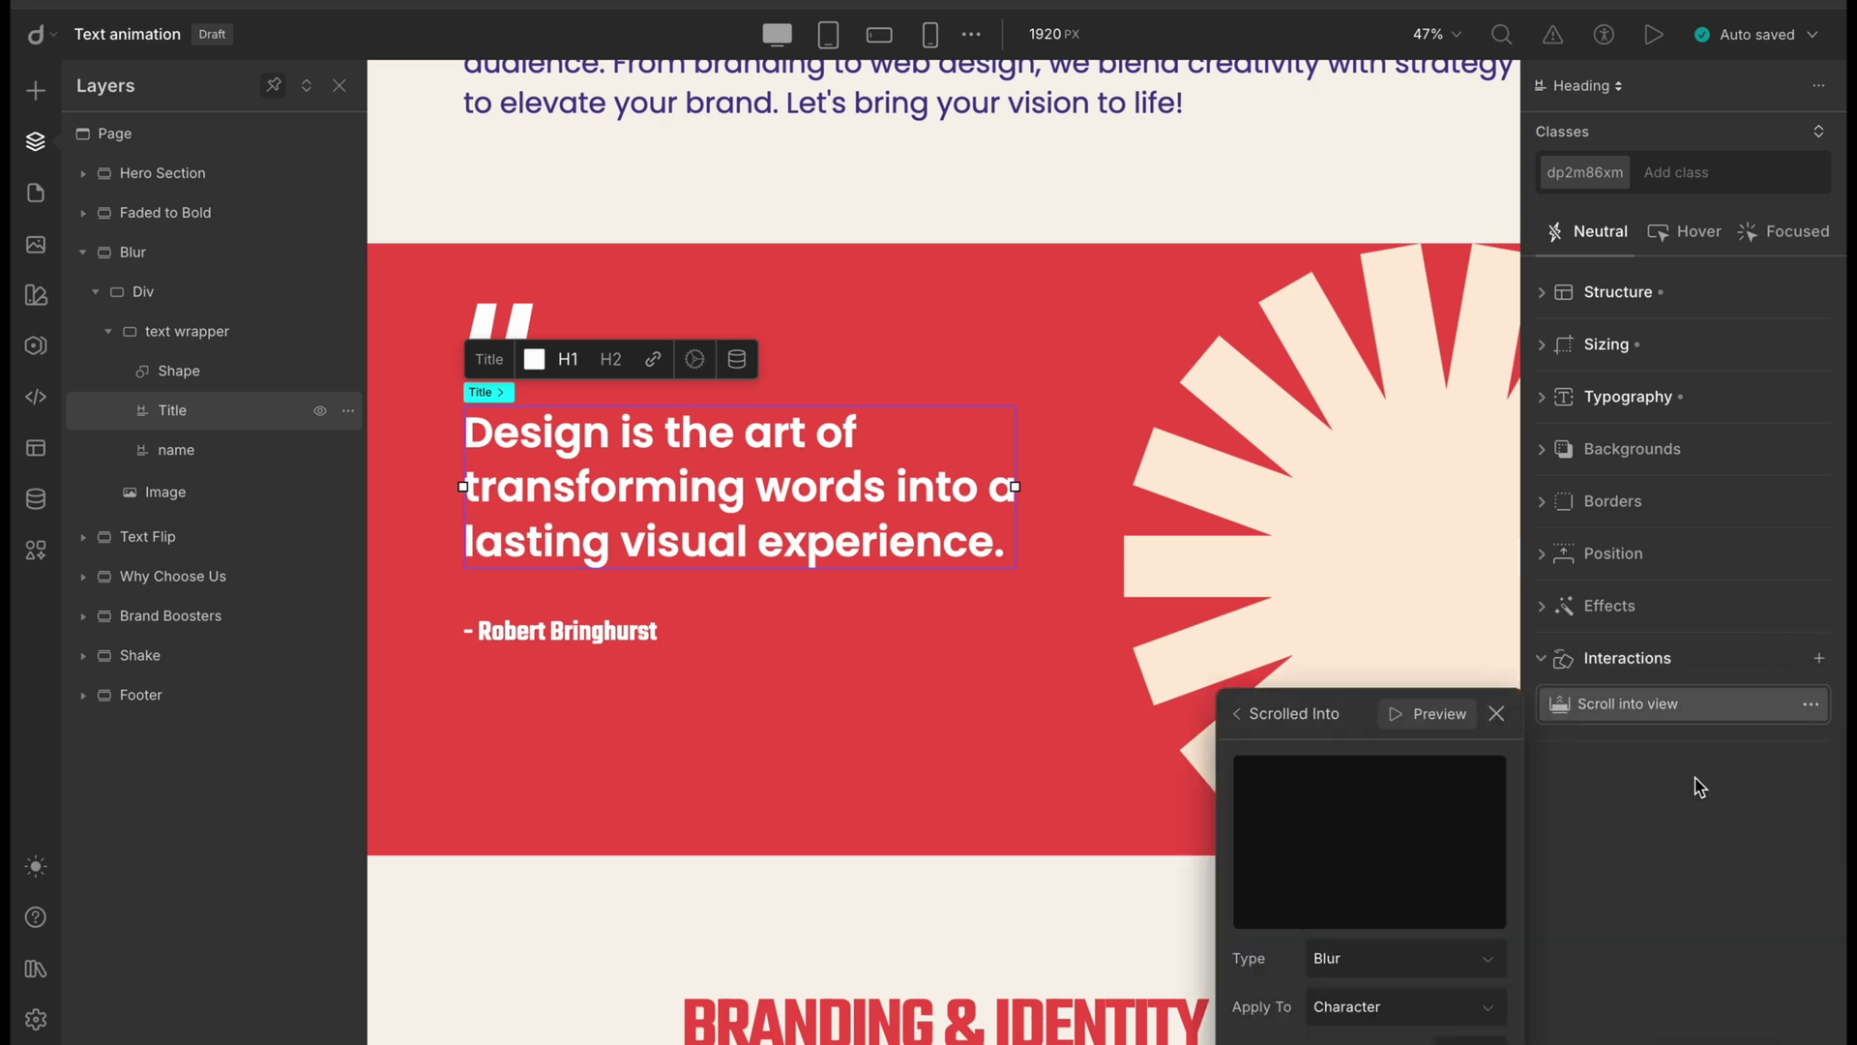
Keep the blur per character with 0.6 s time, 0.02 s wait and 1.3 scale
{"action": "left_click_drag", "start_coordinate": [1338, 723], "coordinate": [1333, 276]}
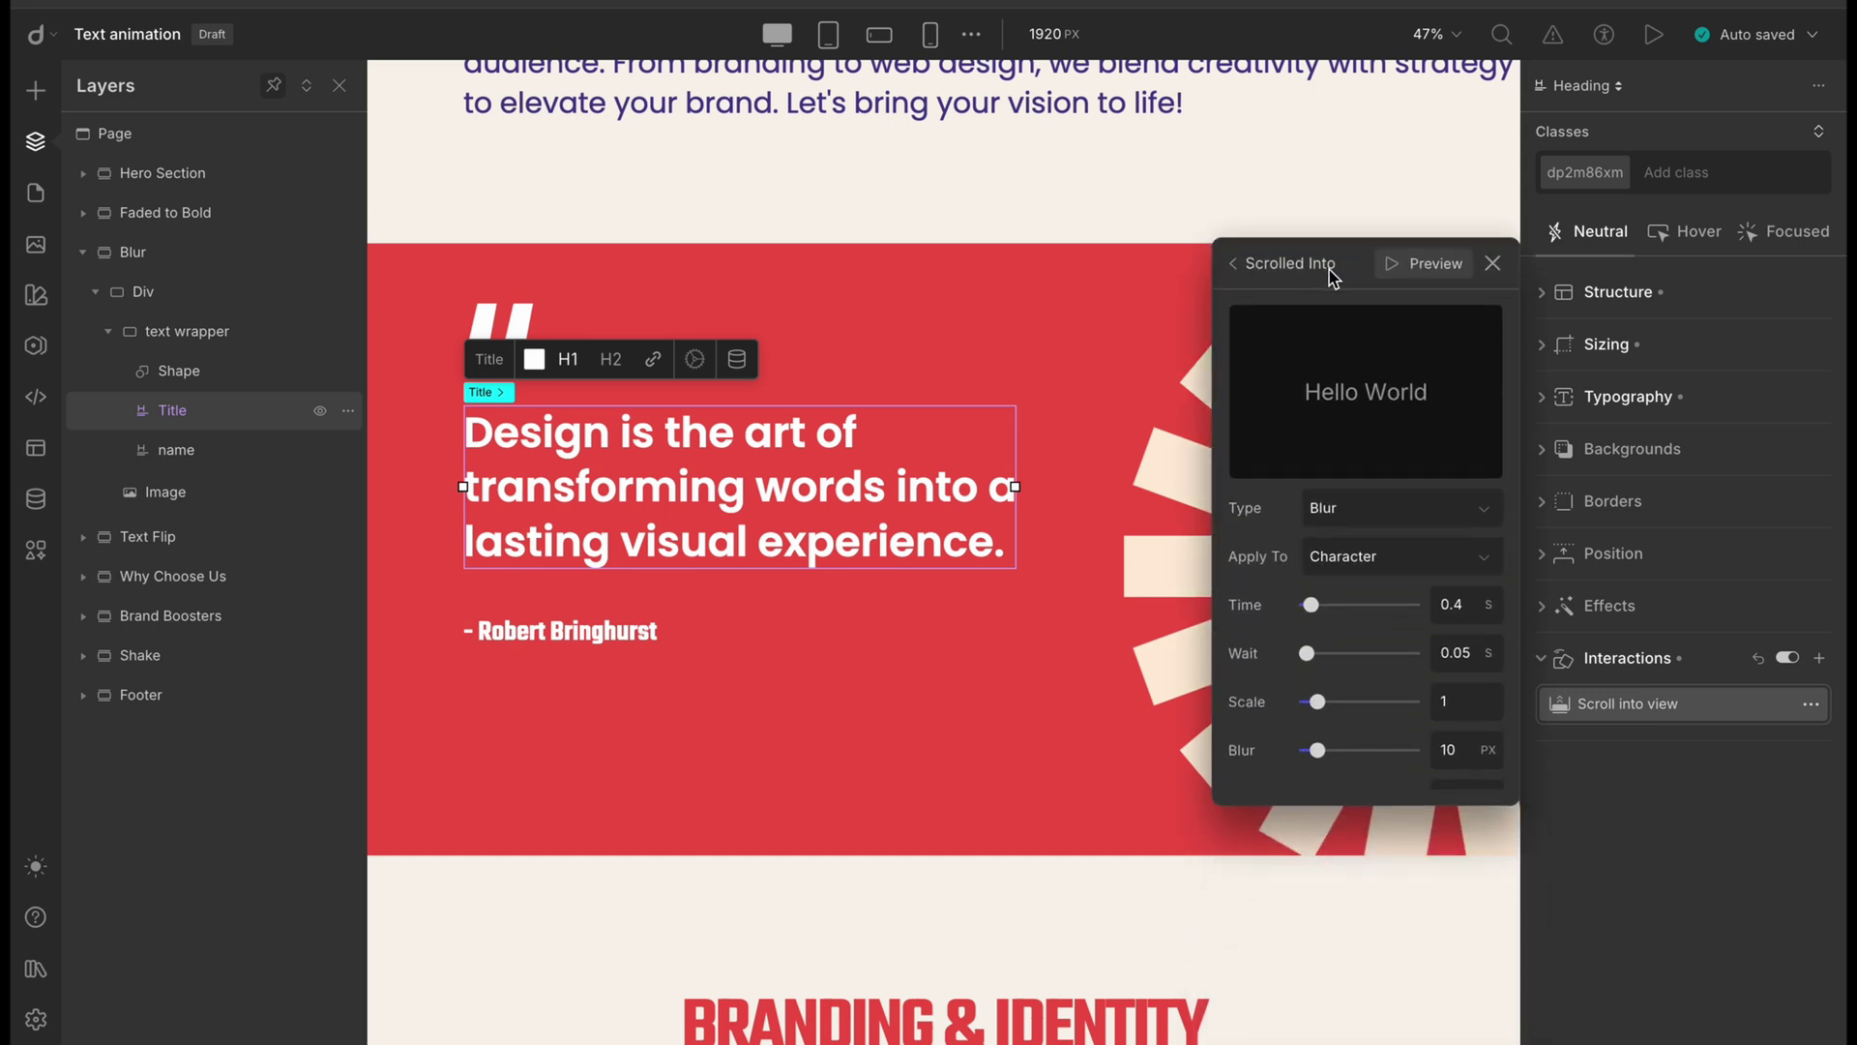
{"action": "left_click", "coordinate": [1423, 564]}
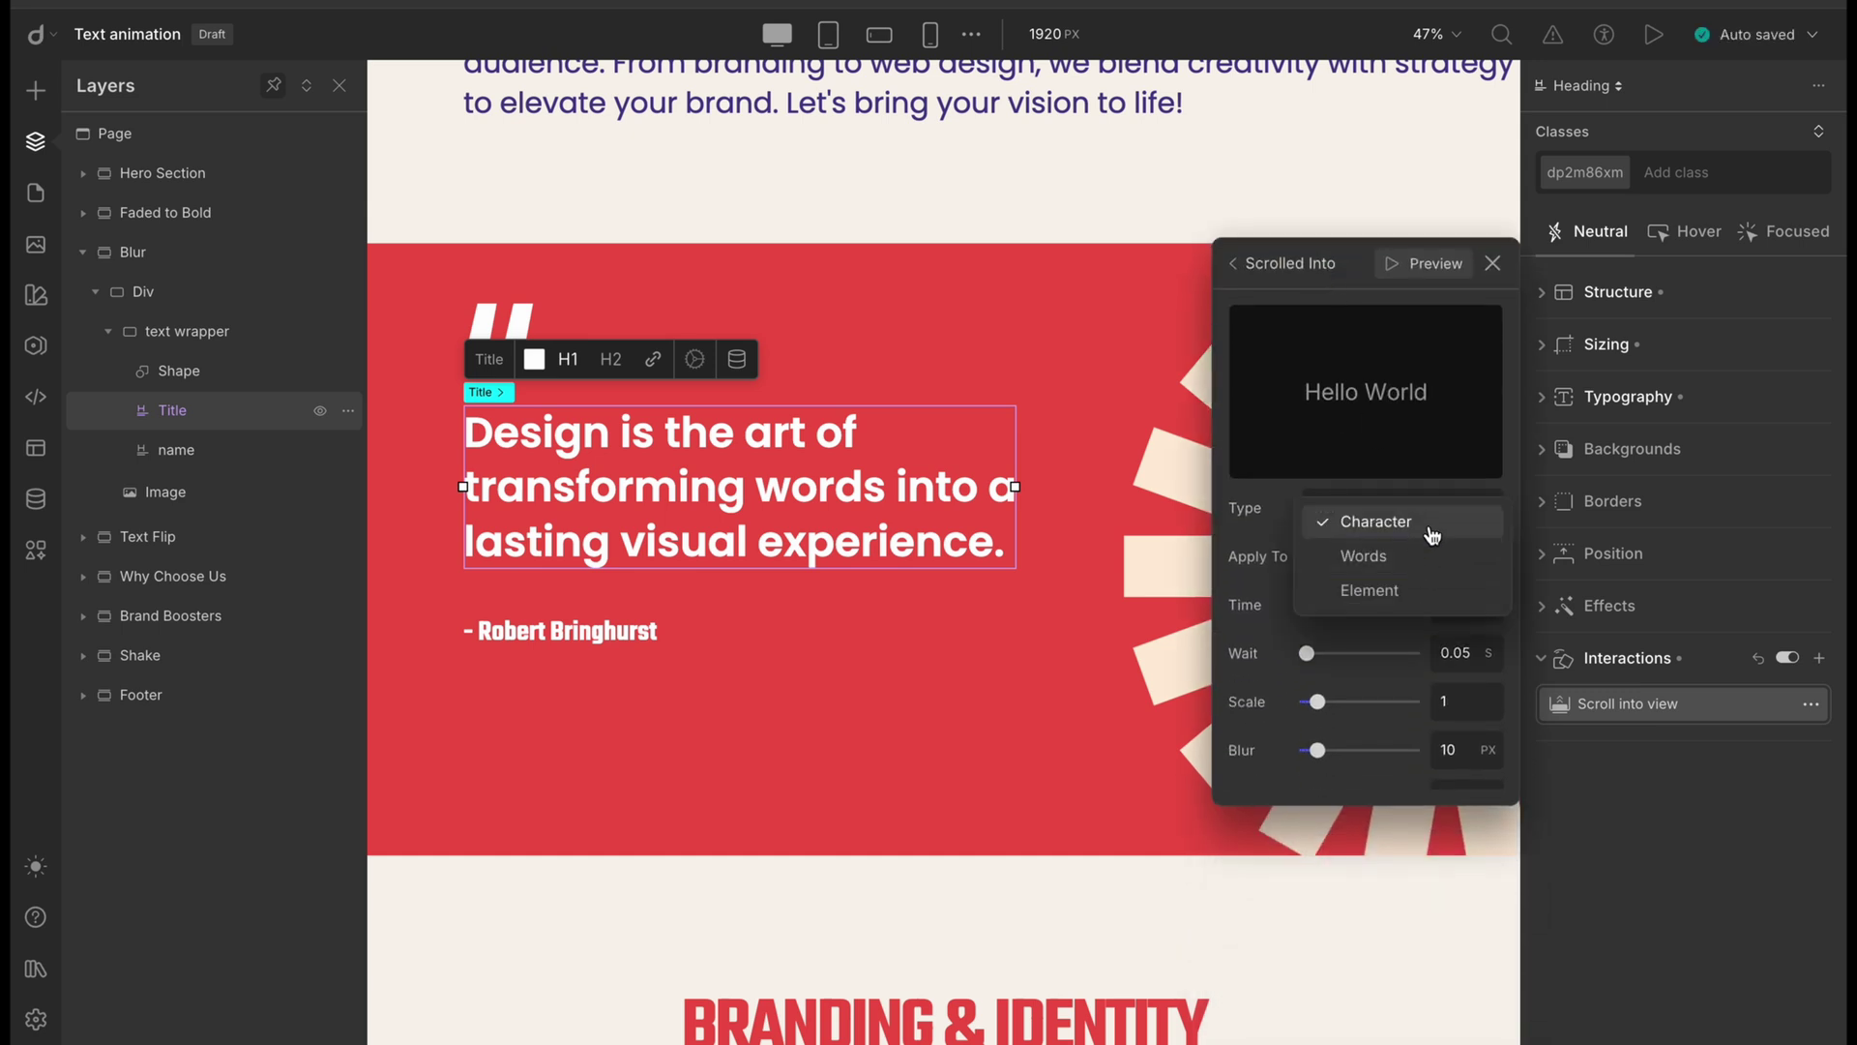
{"action": "left_click", "coordinate": [1429, 528]}
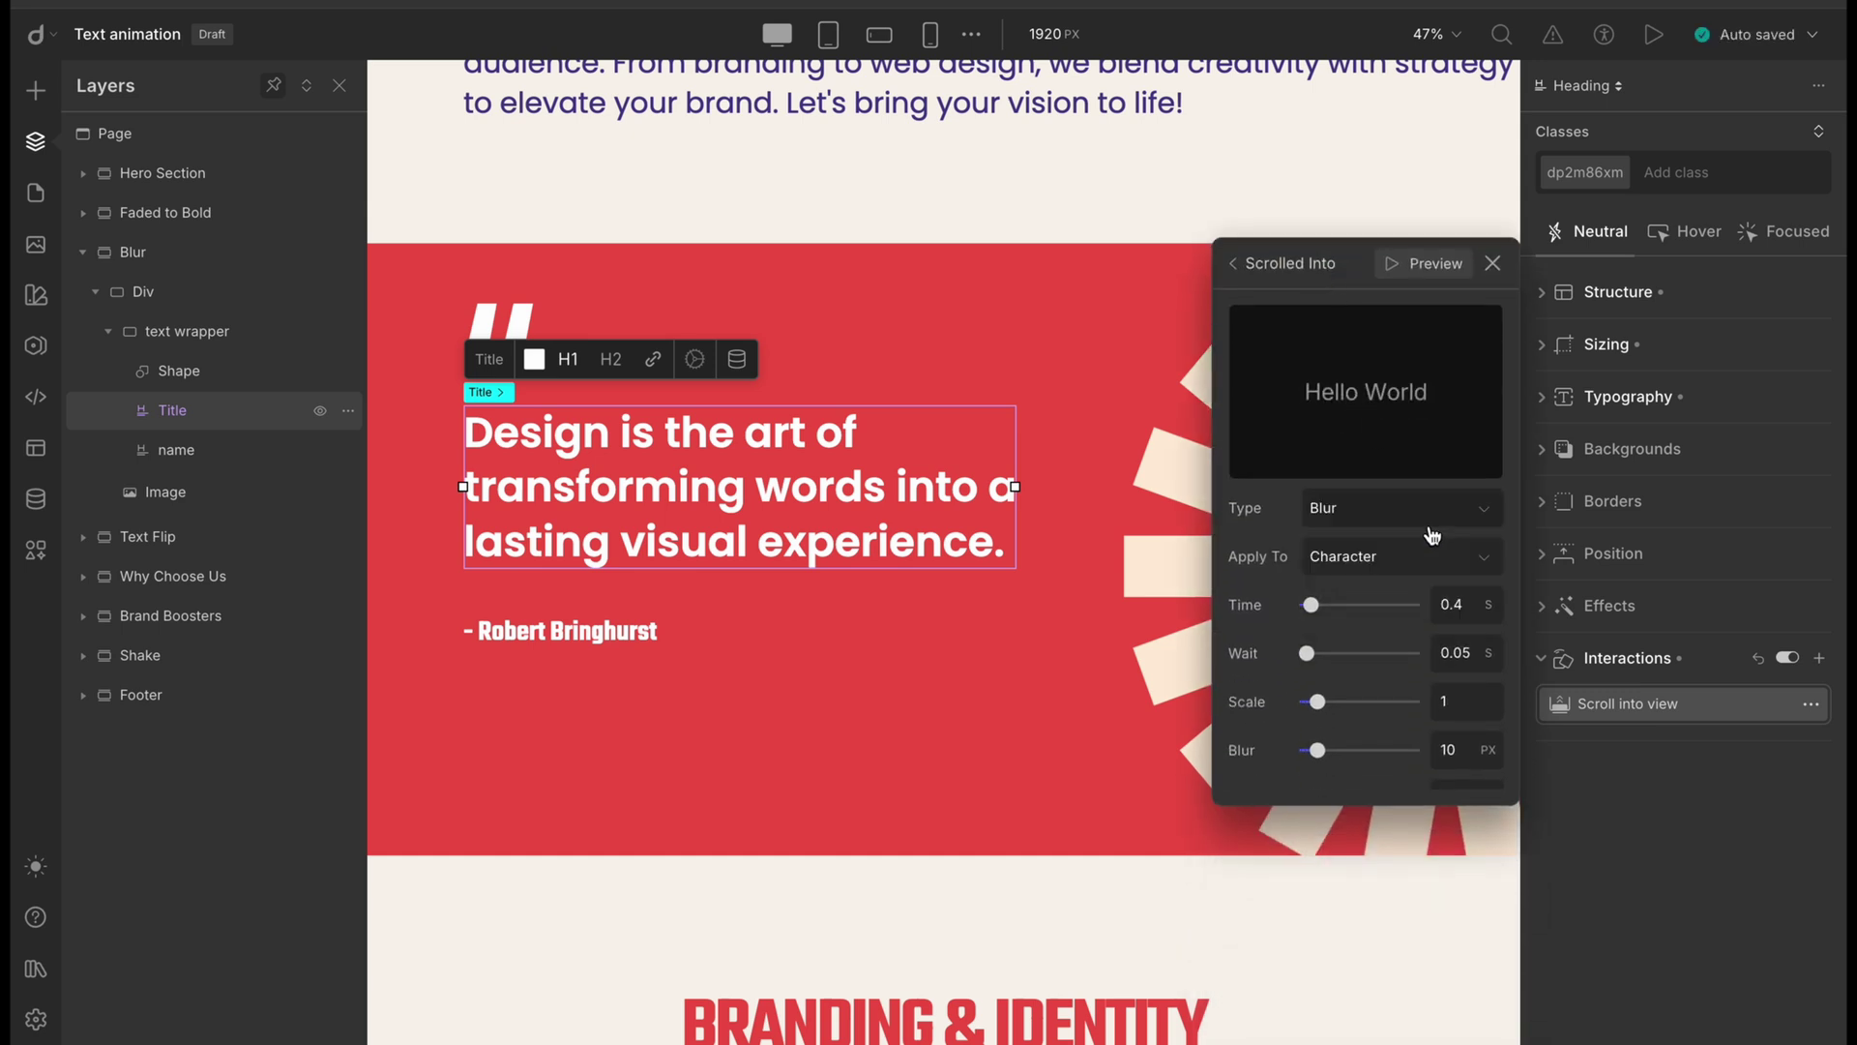
{"action": "left_click", "coordinate": [1458, 606]}
{"action": "type", "text": "0.4"}
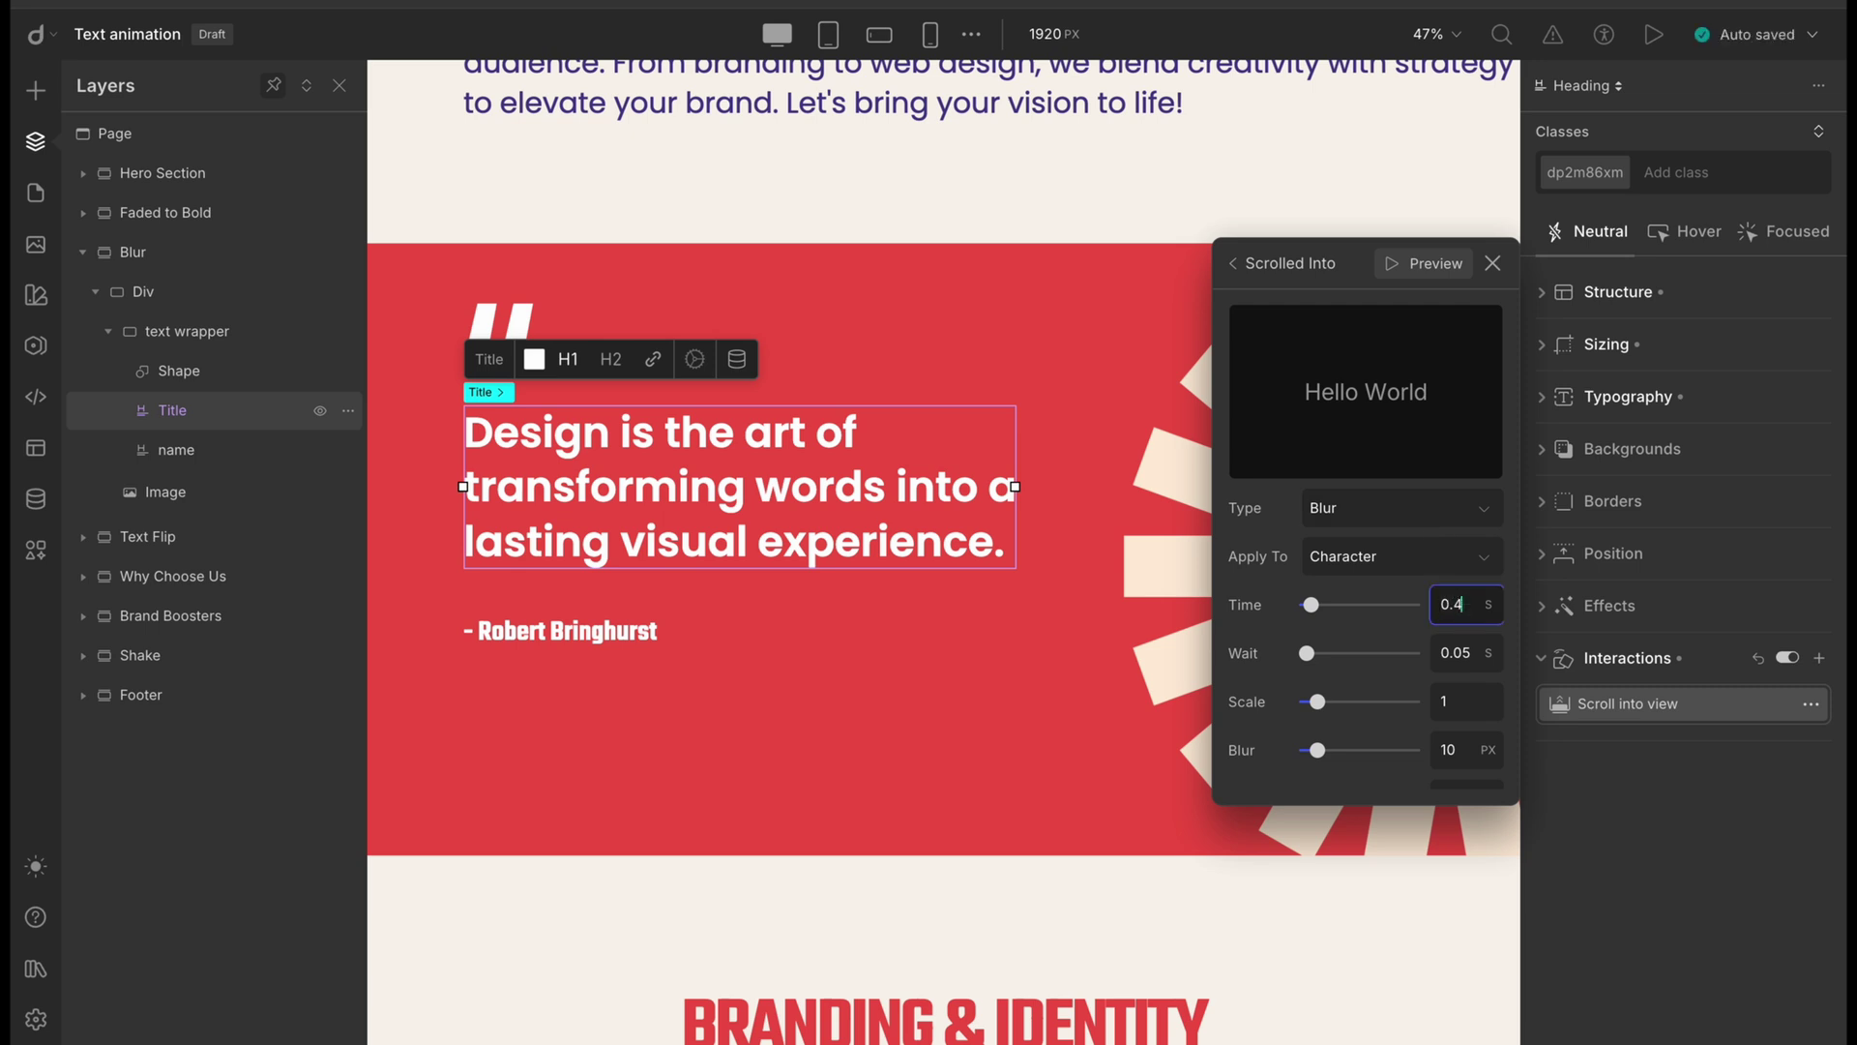
{"action": "left_click", "coordinate": [1467, 652]}
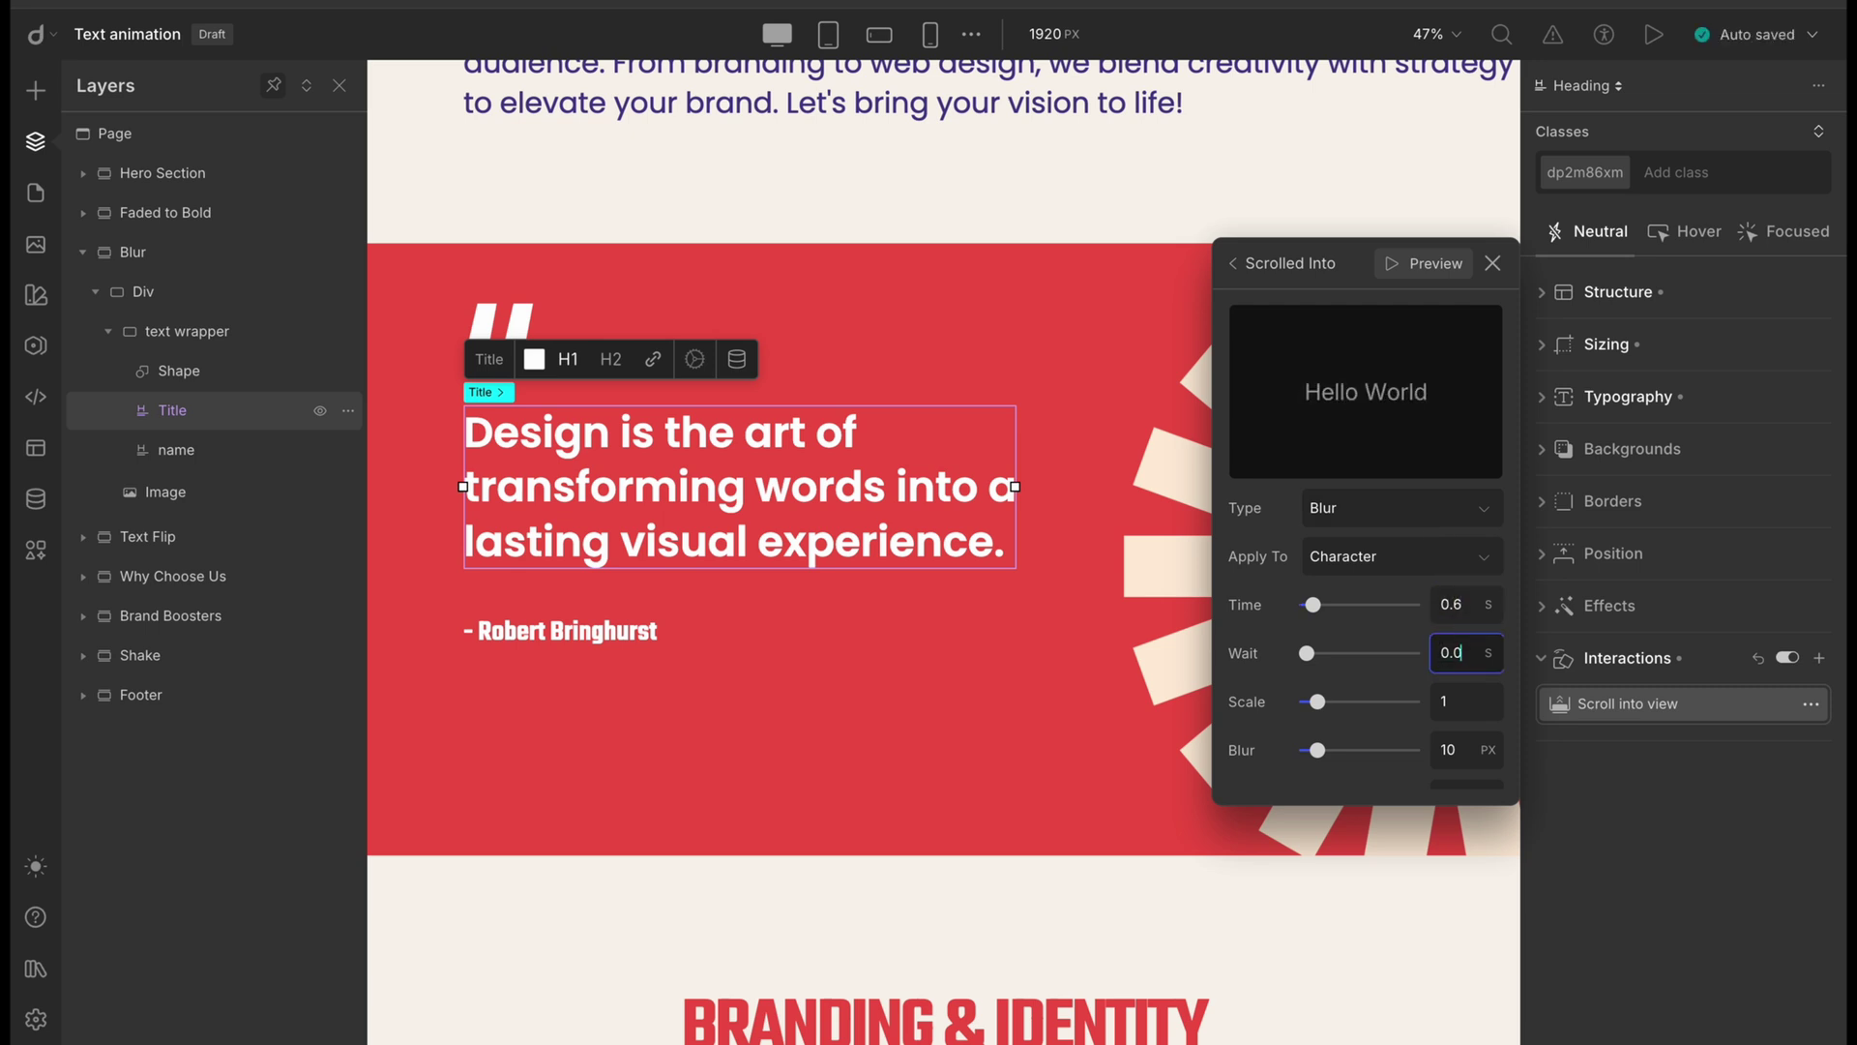
{"action": "key", "text": "Return"}
{"action": "scroll", "coordinate": [1396, 653], "scroll_direction": "down", "scroll_amount": 1}
{"action": "scroll", "coordinate": [1396, 653], "scroll_direction": "down", "scroll_amount": 1}
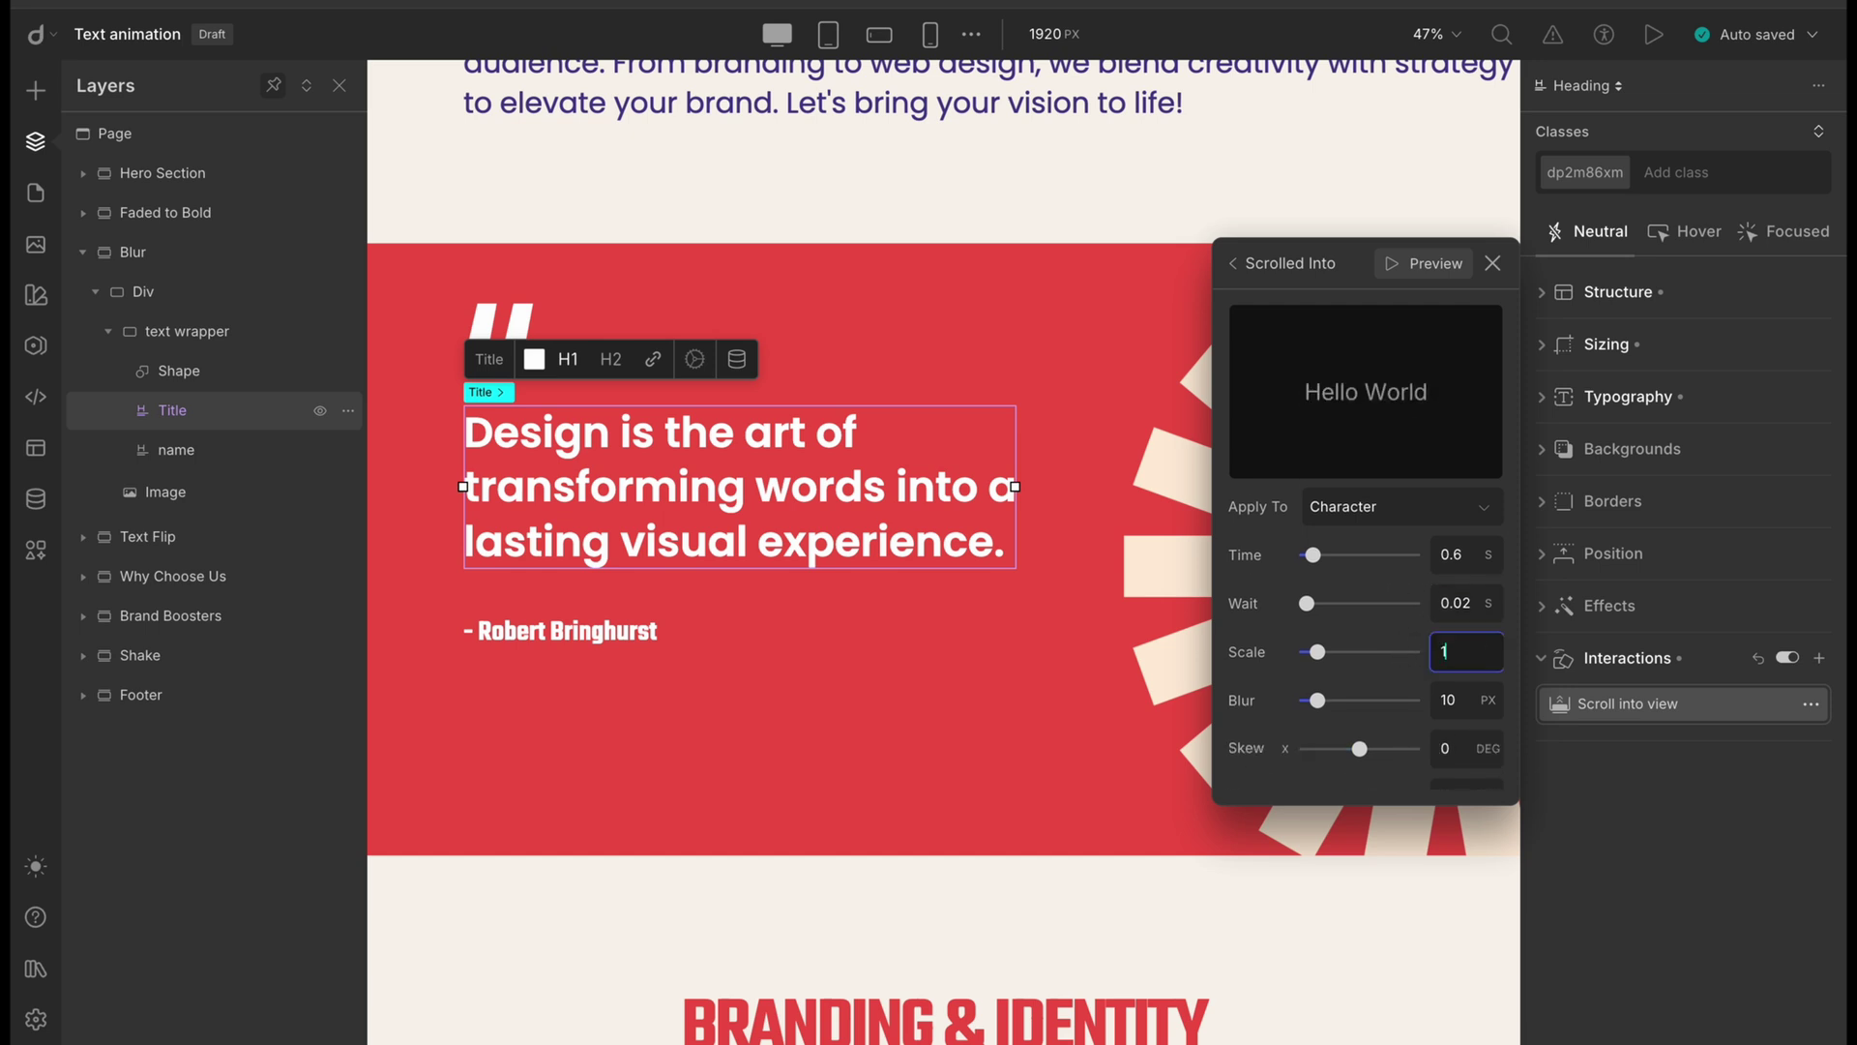
{"action": "type", "text": ".3"}
{"action": "key", "text": "Return"}
Set Offset X 24, Offset Y 0 and Ease-in-out easing, close, and preview
{"action": "scroll", "coordinate": [1478, 682], "scroll_direction": "down", "scroll_amount": 4}
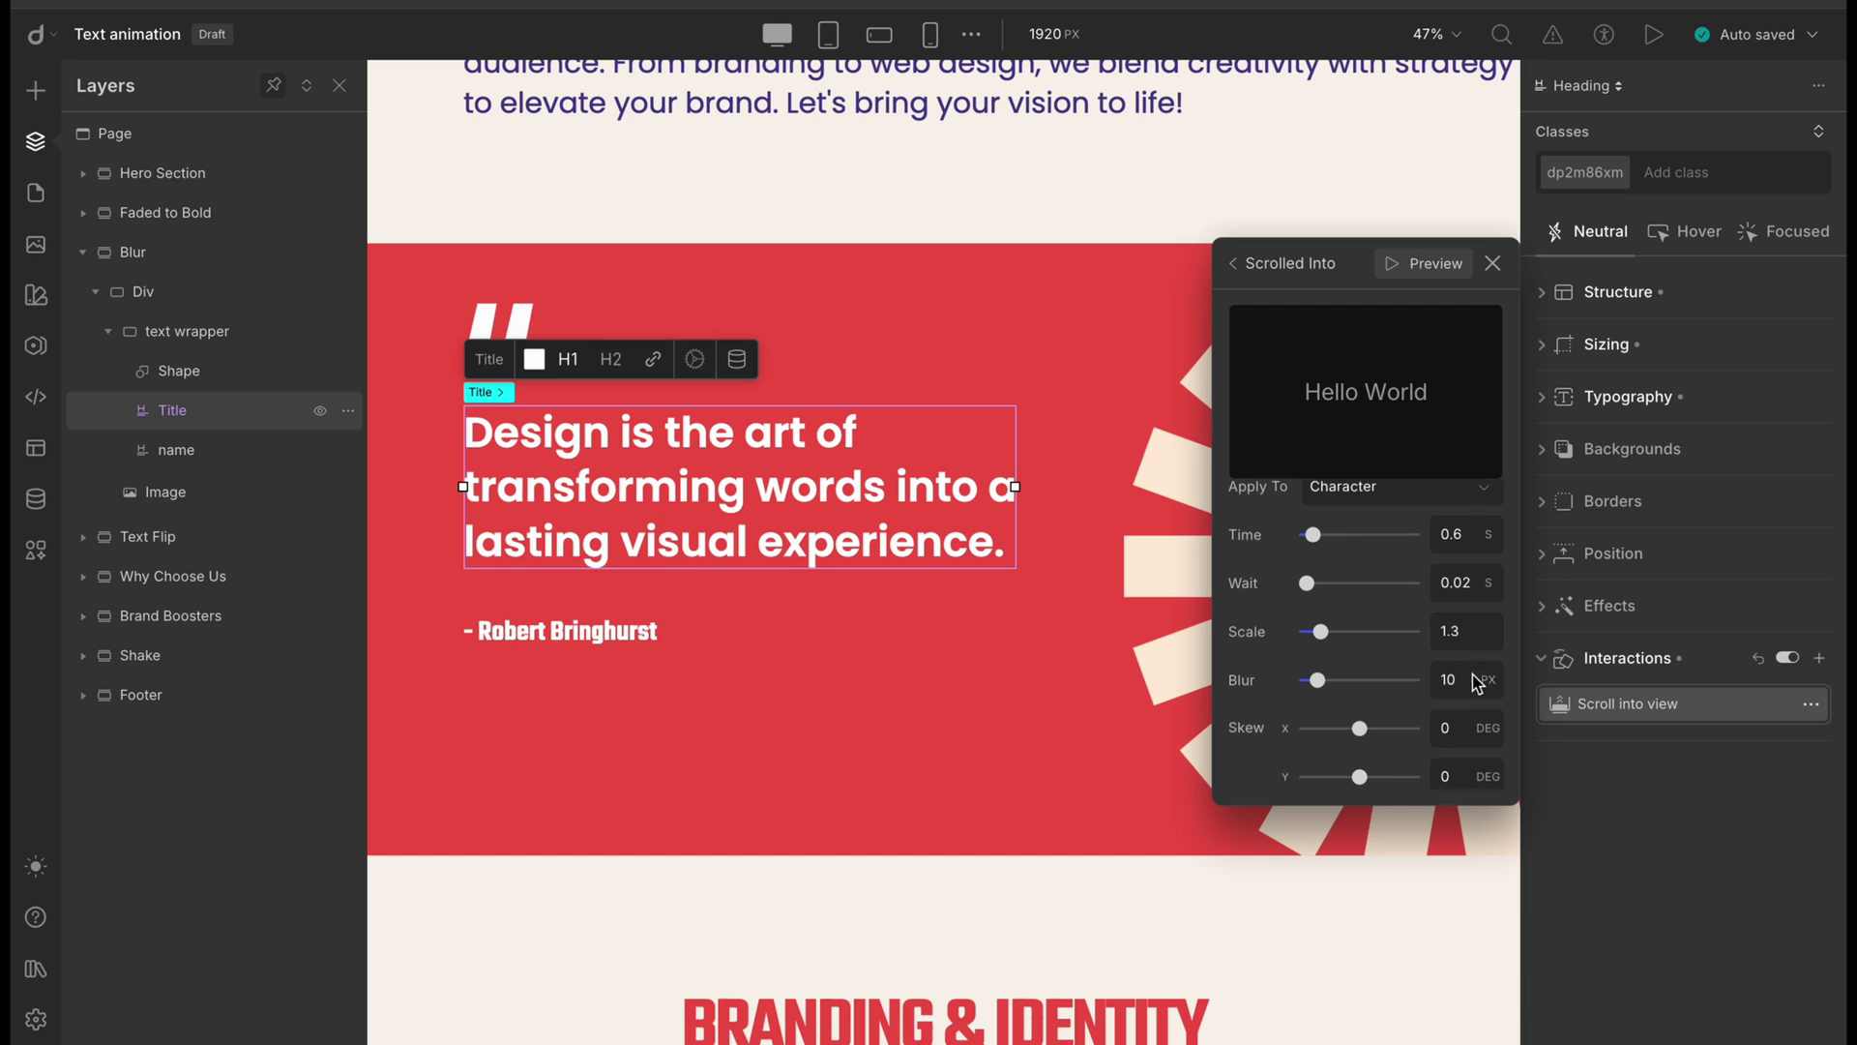
{"action": "scroll", "coordinate": [1473, 682], "scroll_direction": "down", "scroll_amount": 2}
{"action": "left_click", "coordinate": [1458, 636]}
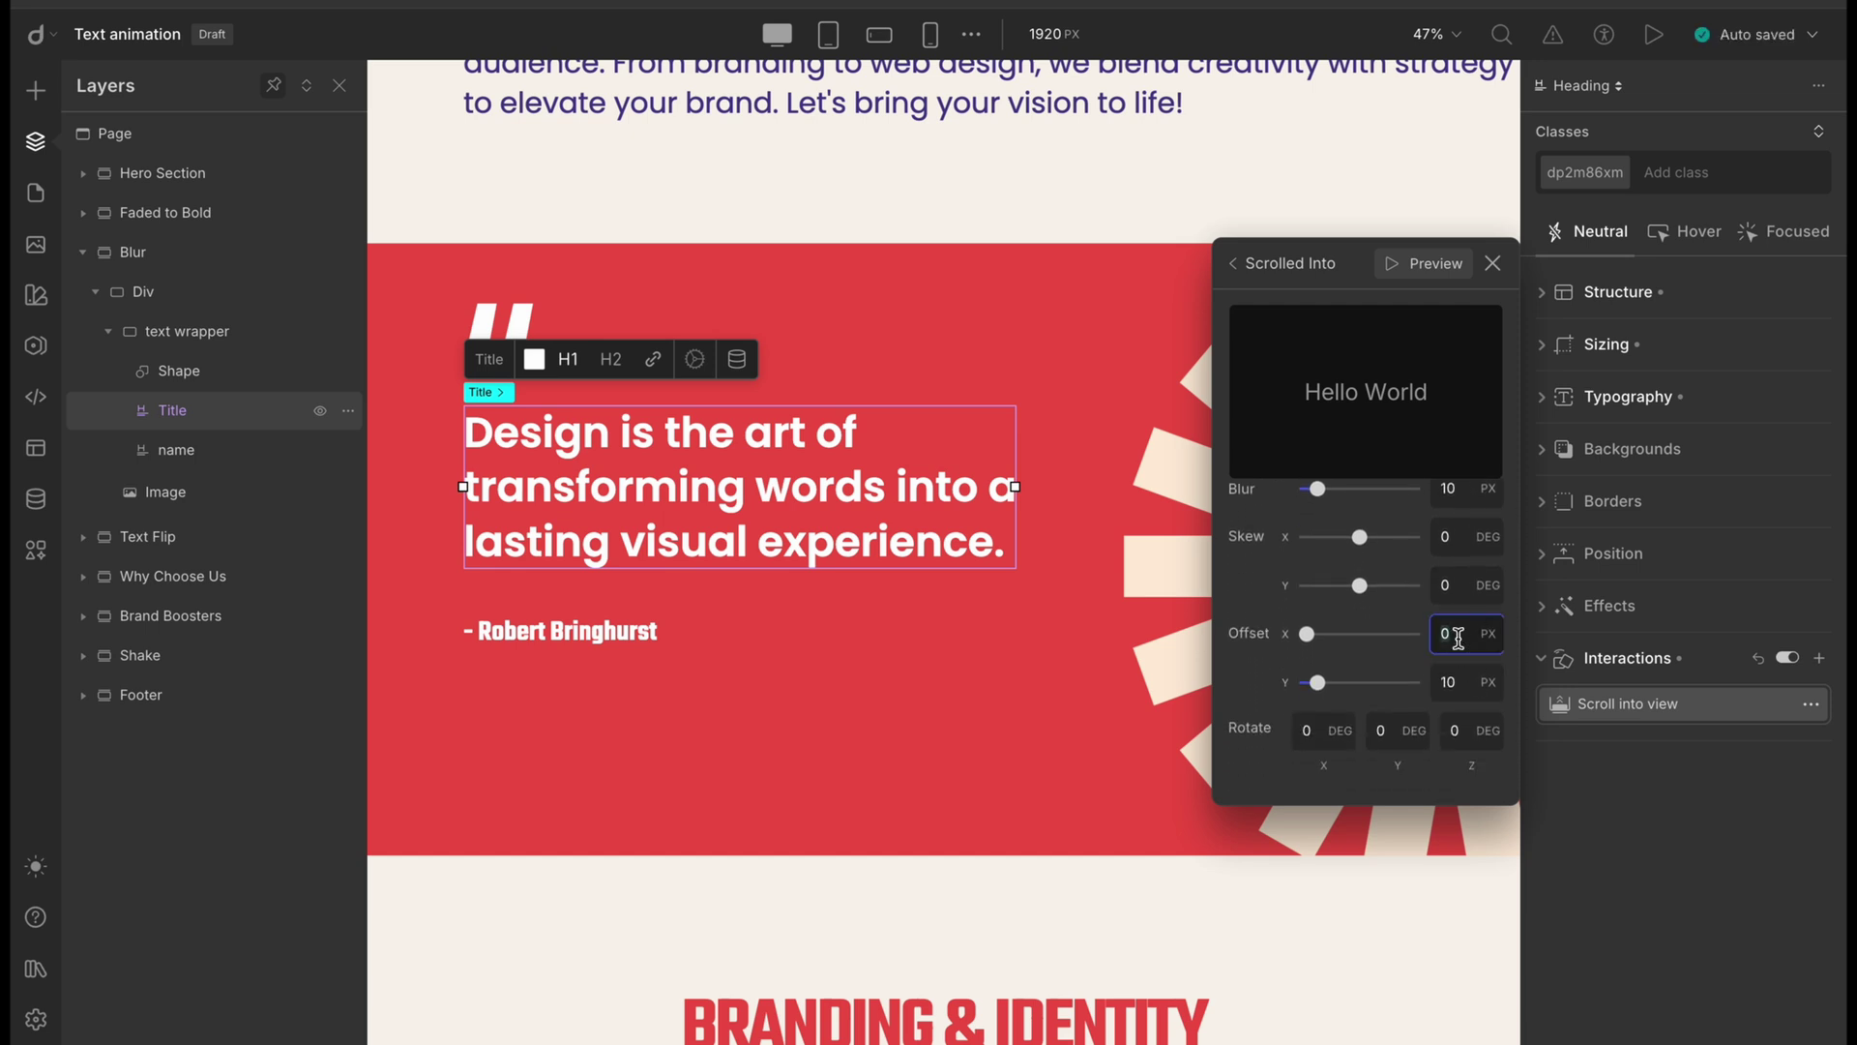
{"action": "type", "text": "24"}
{"action": "key", "text": "Return"}
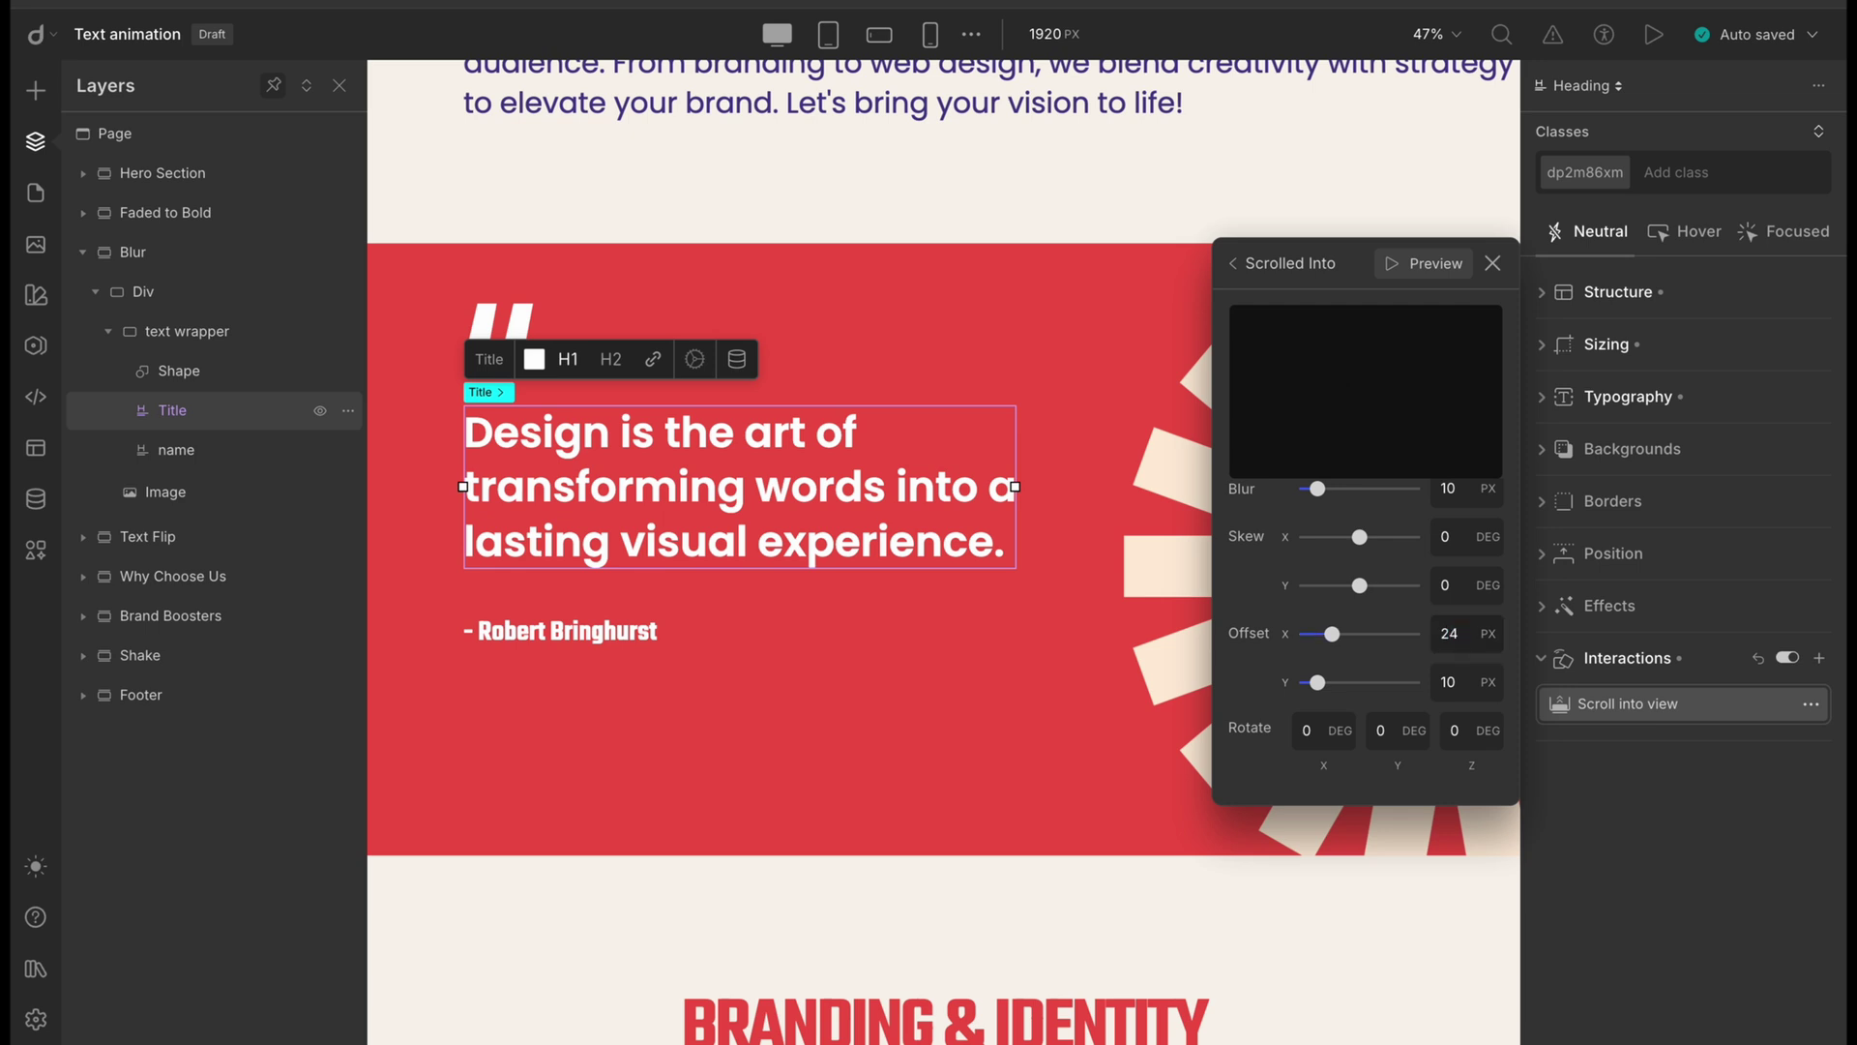
{"action": "key", "text": "Return"}
{"action": "scroll", "coordinate": [1395, 674], "scroll_direction": "down", "scroll_amount": 6}
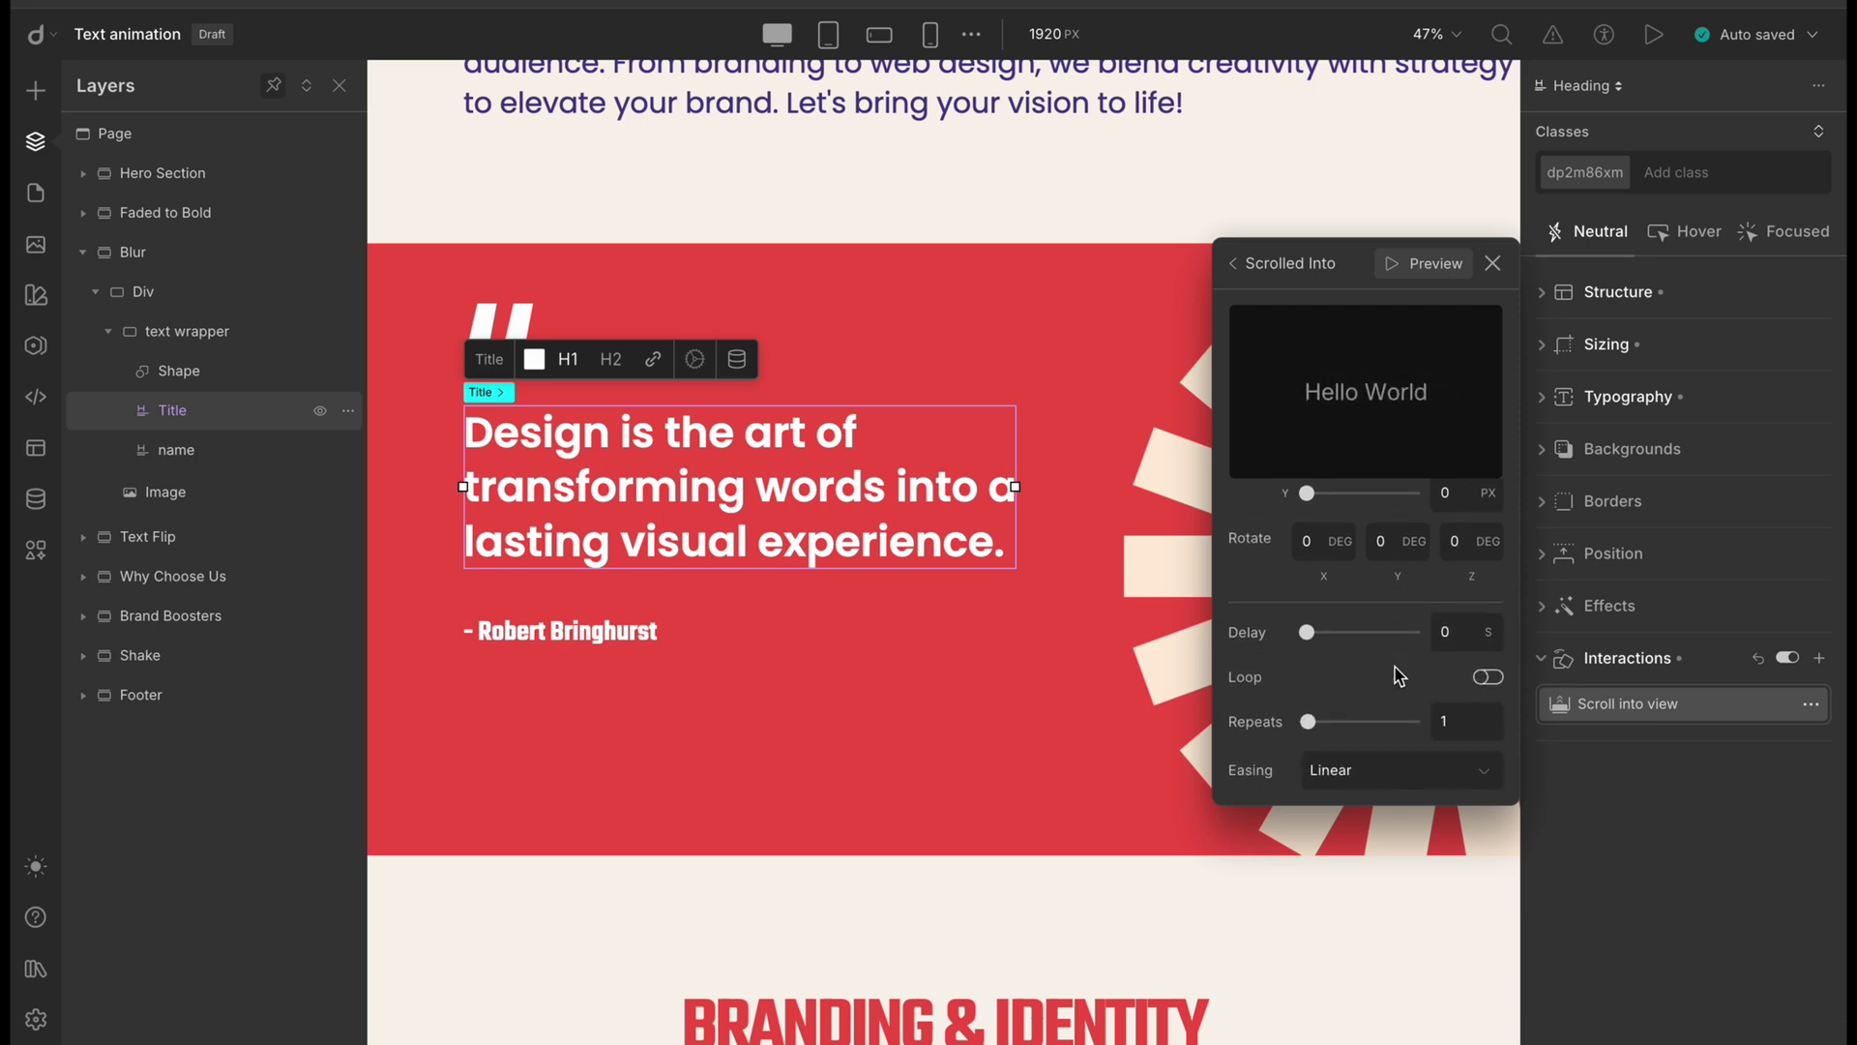
{"action": "left_click", "coordinate": [1395, 769]}
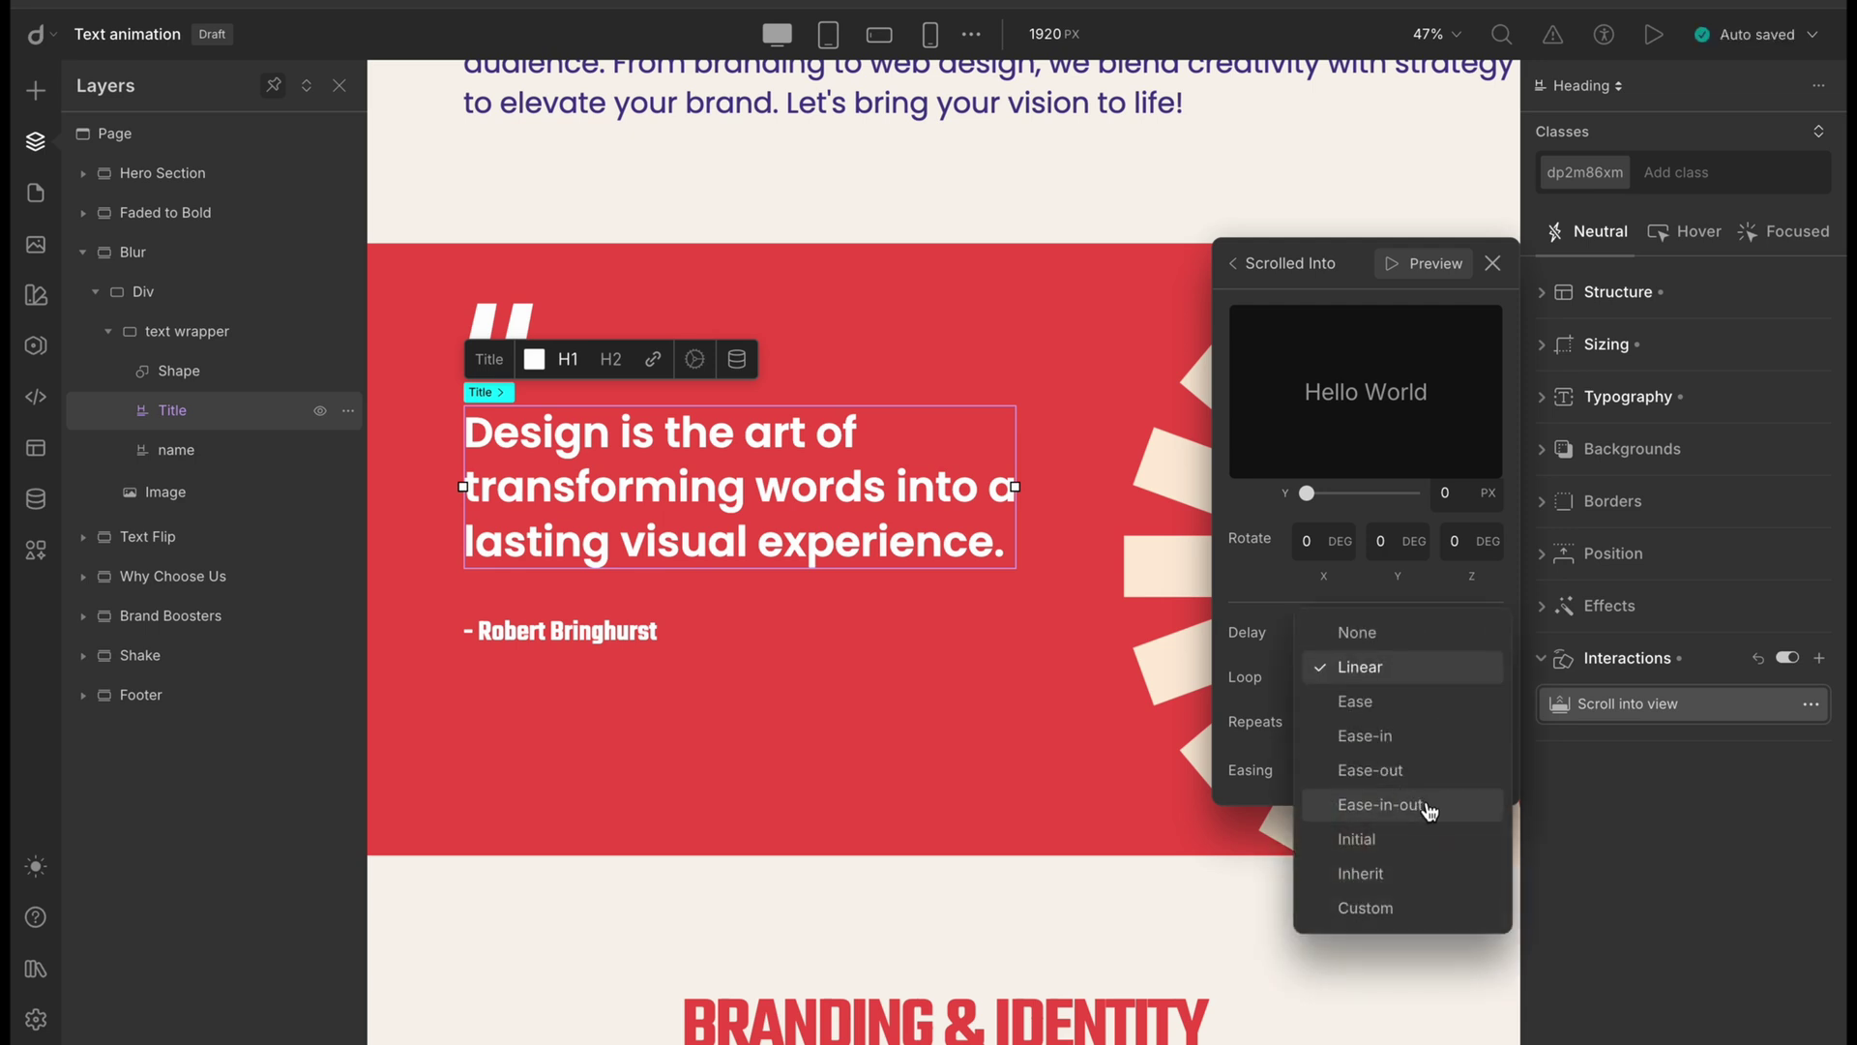
{"action": "left_click", "coordinate": [1429, 808]}
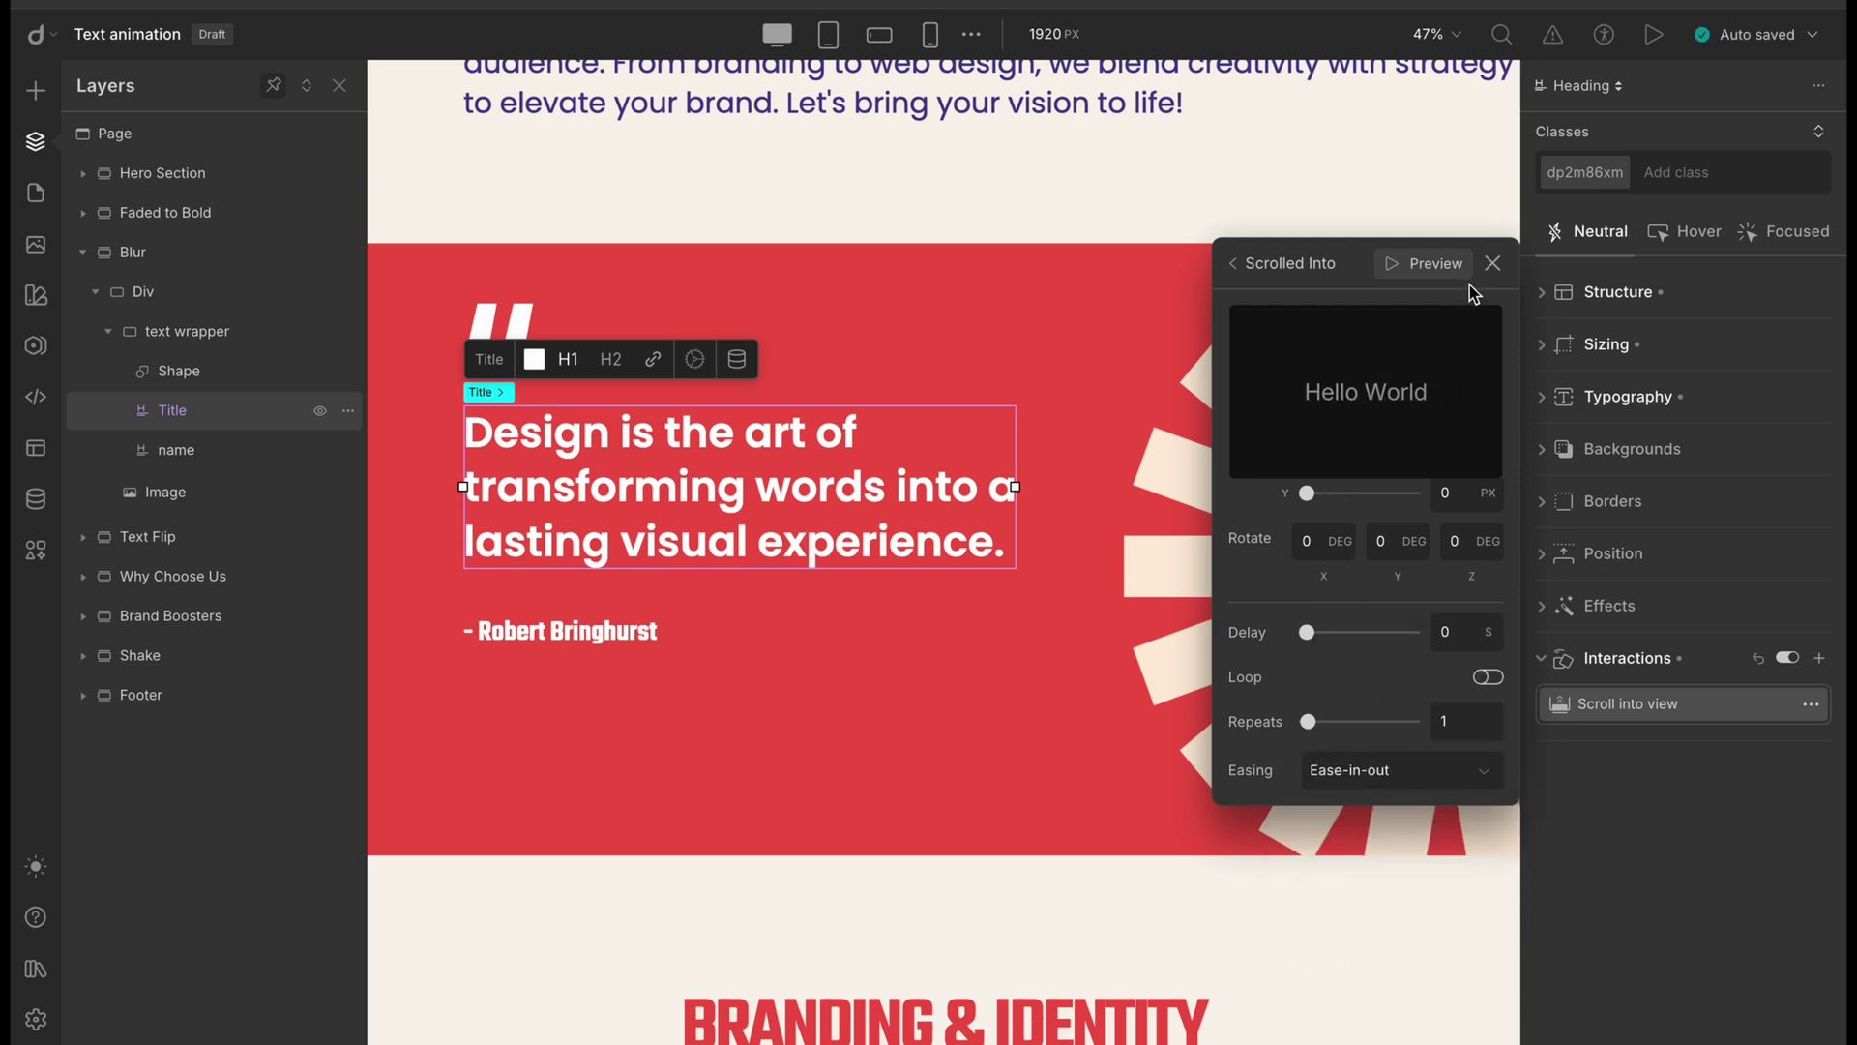
{"action": "left_click", "coordinate": [1493, 266]}
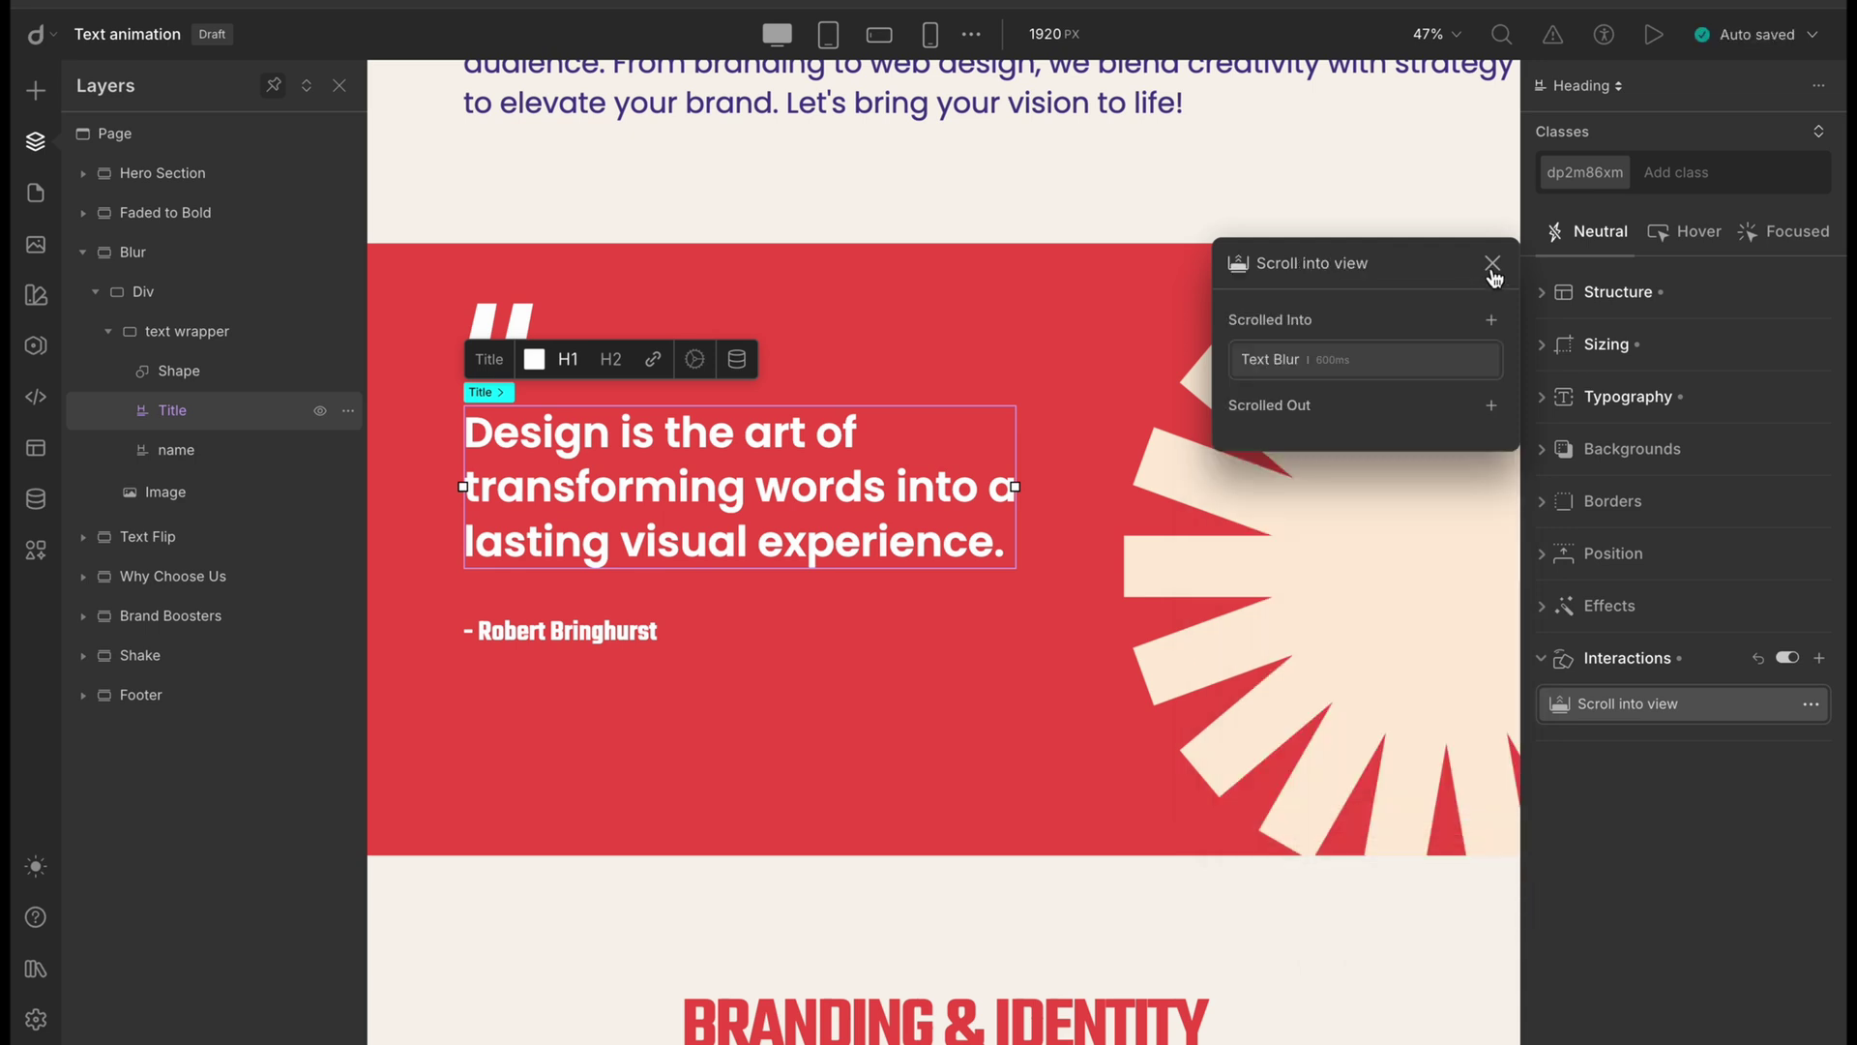
{"action": "left_click", "coordinate": [1490, 259]}
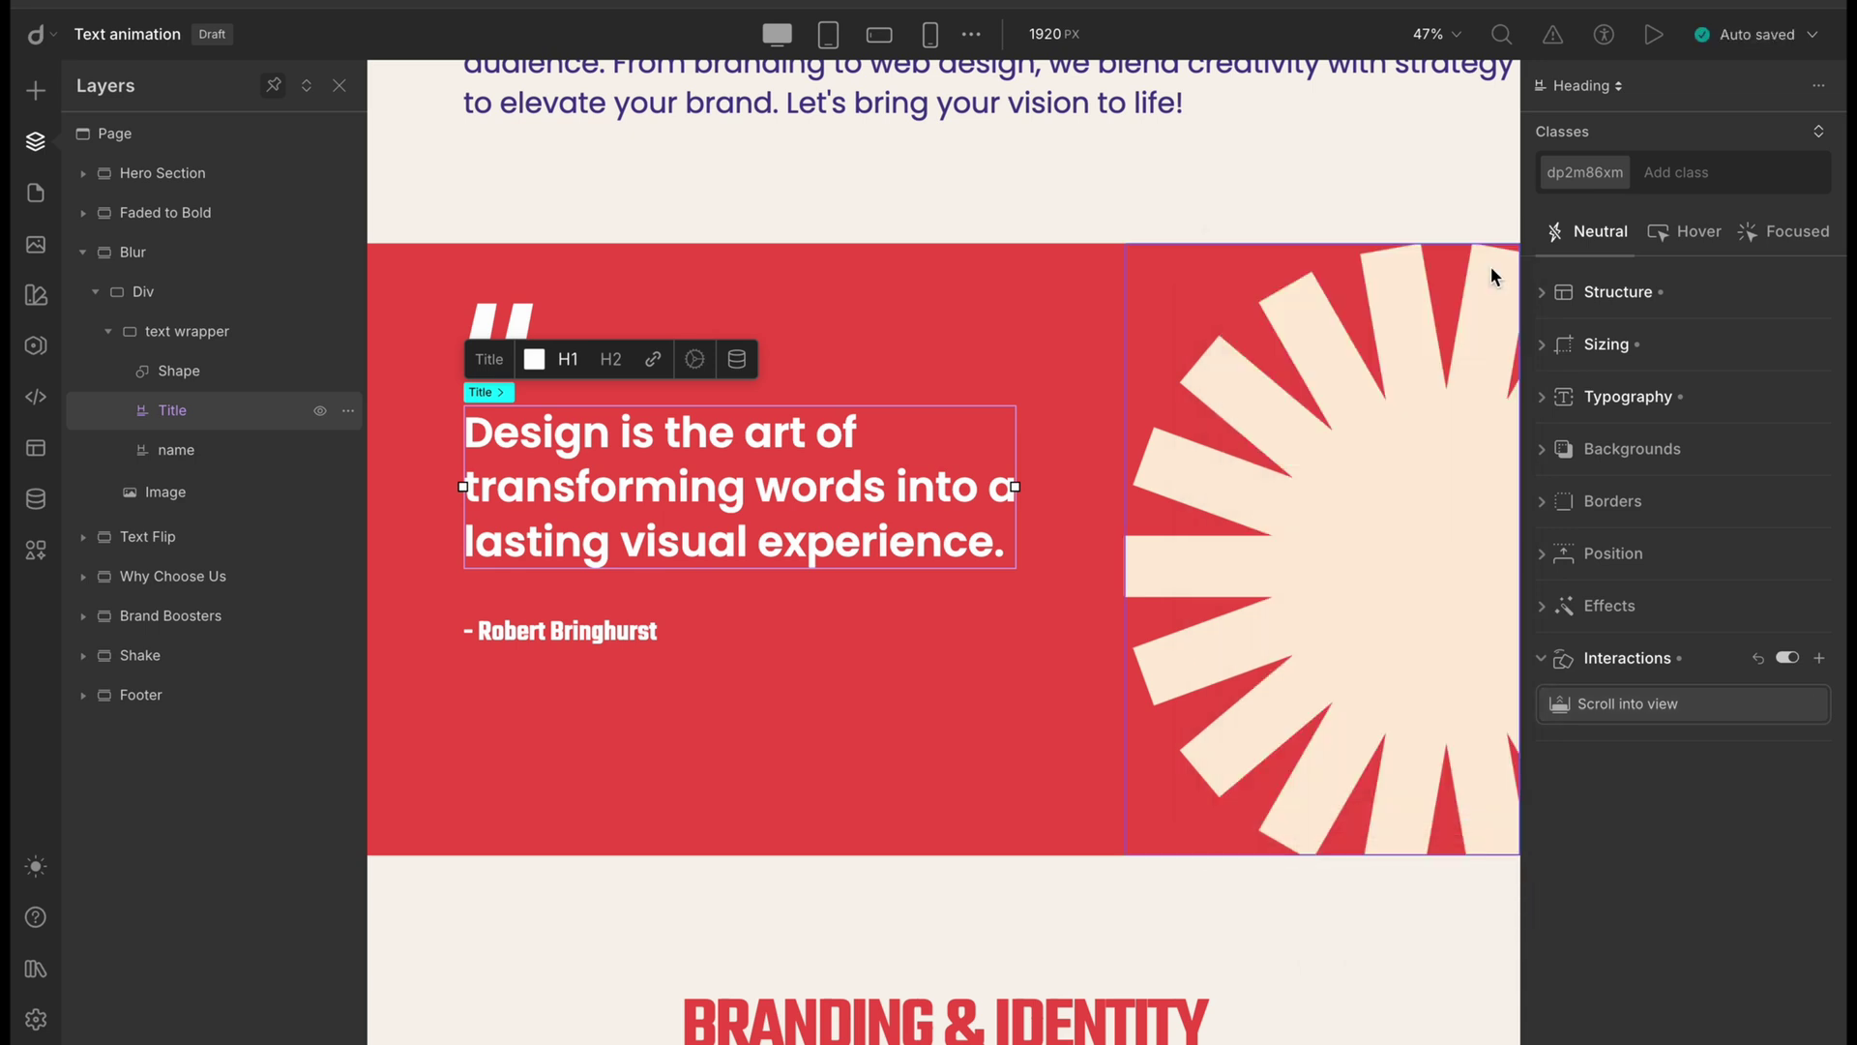
{"action": "left_click", "coordinate": [1675, 56]}
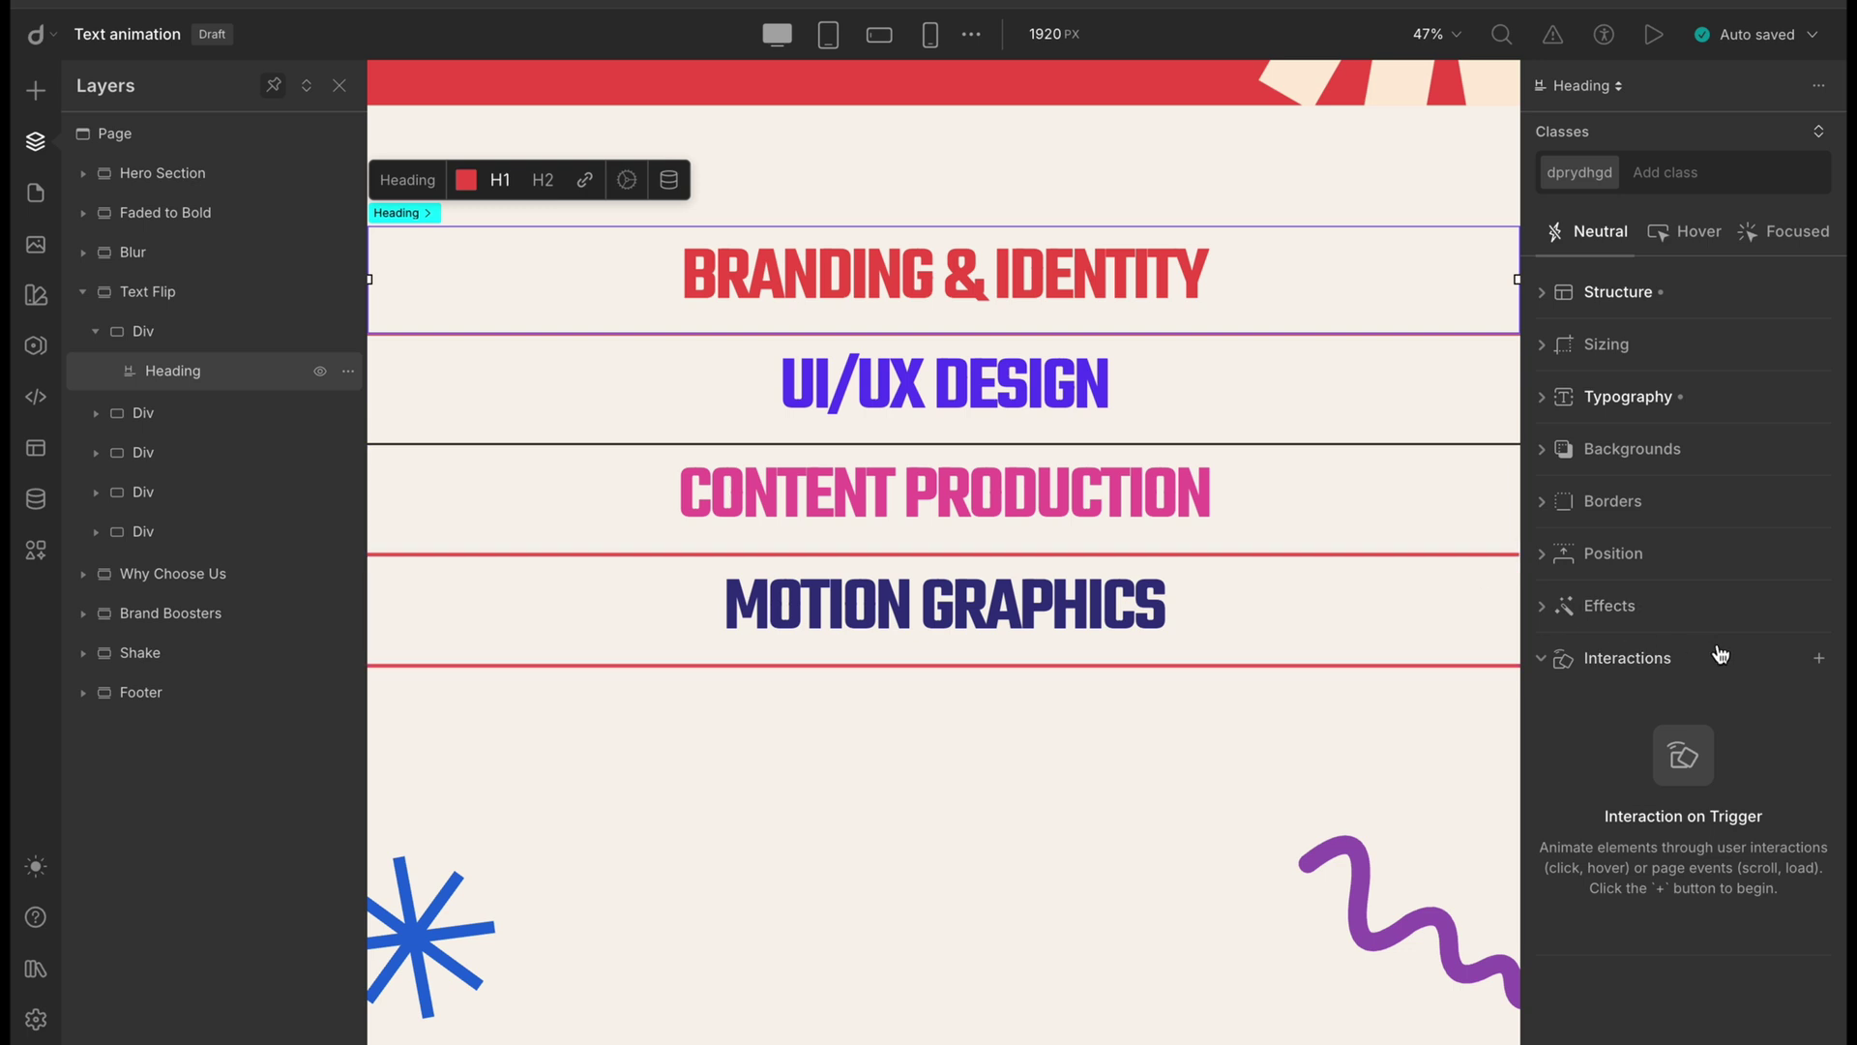
Give the BRANDING & IDENTITY heading a scroll-into-view Flip text animation applied per character
{"action": "left_click", "coordinate": [1826, 662]}
{"action": "left_click", "coordinate": [1645, 836]}
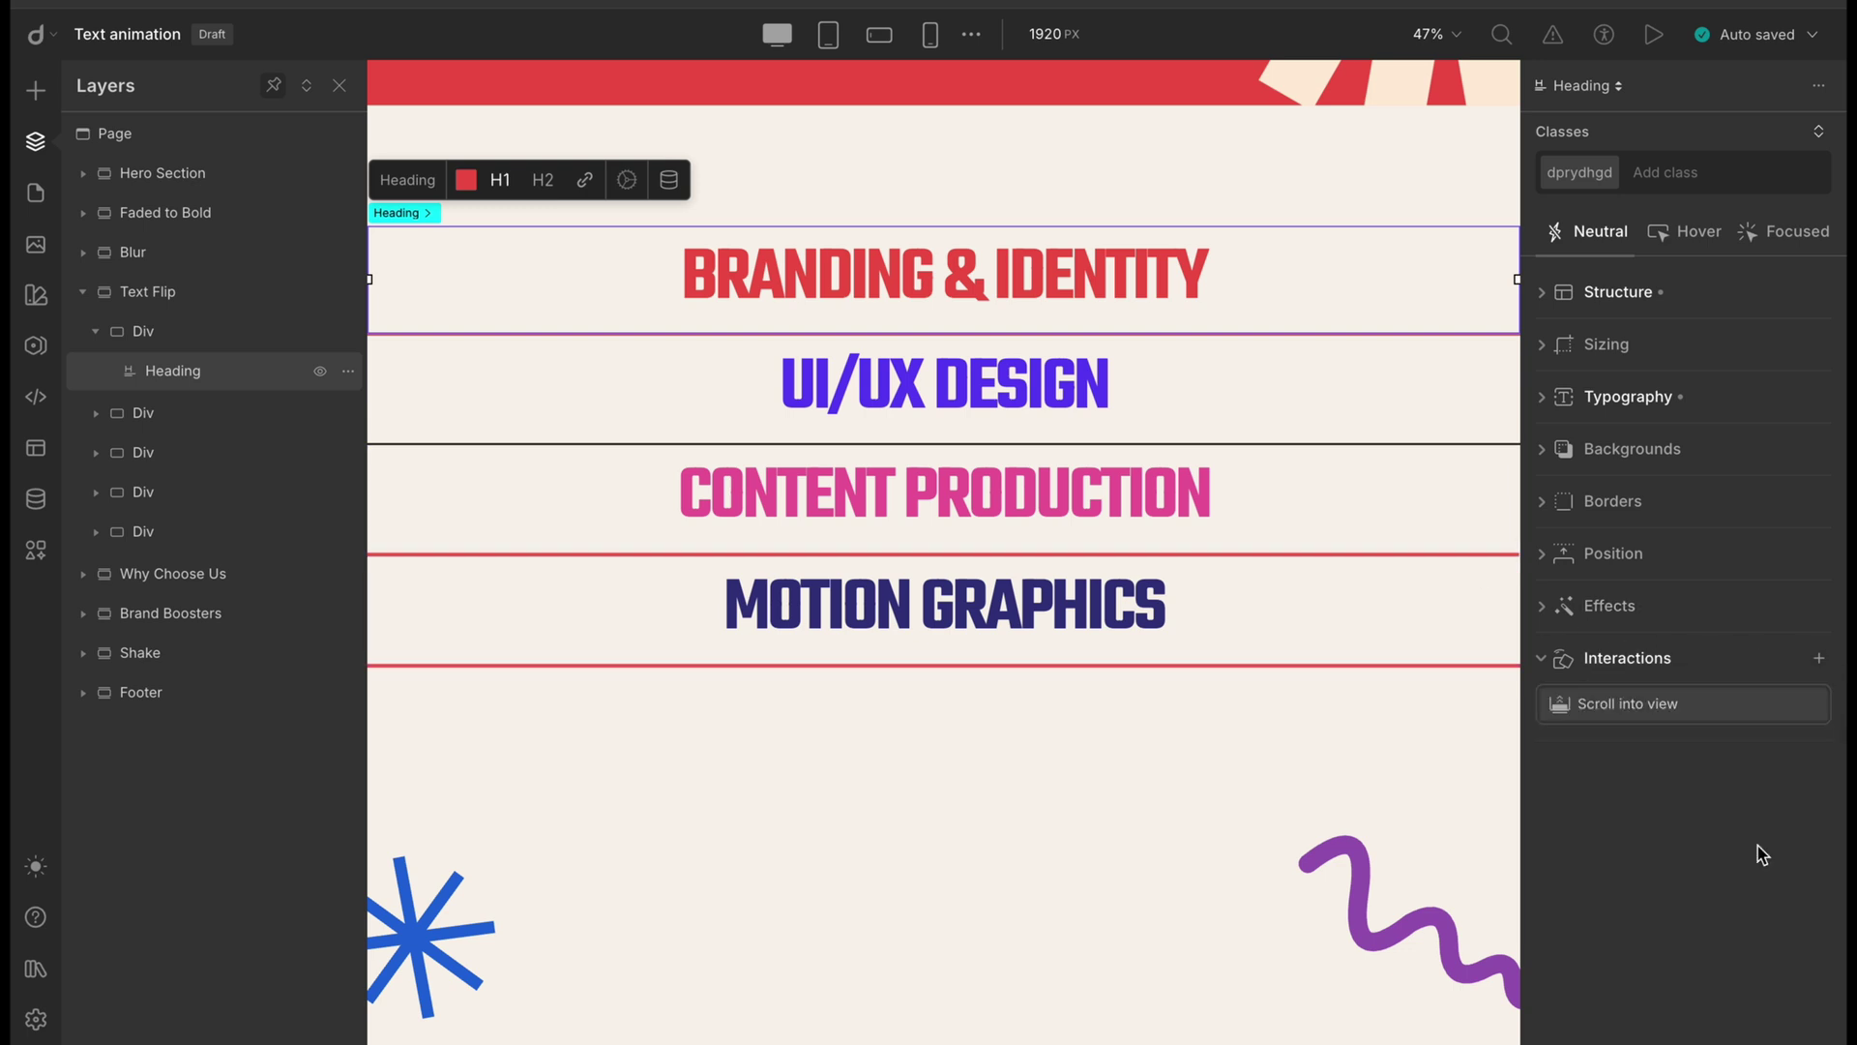
{"action": "left_click", "coordinate": [1497, 771]}
{"action": "mouse_move", "coordinate": [1548, 771]}
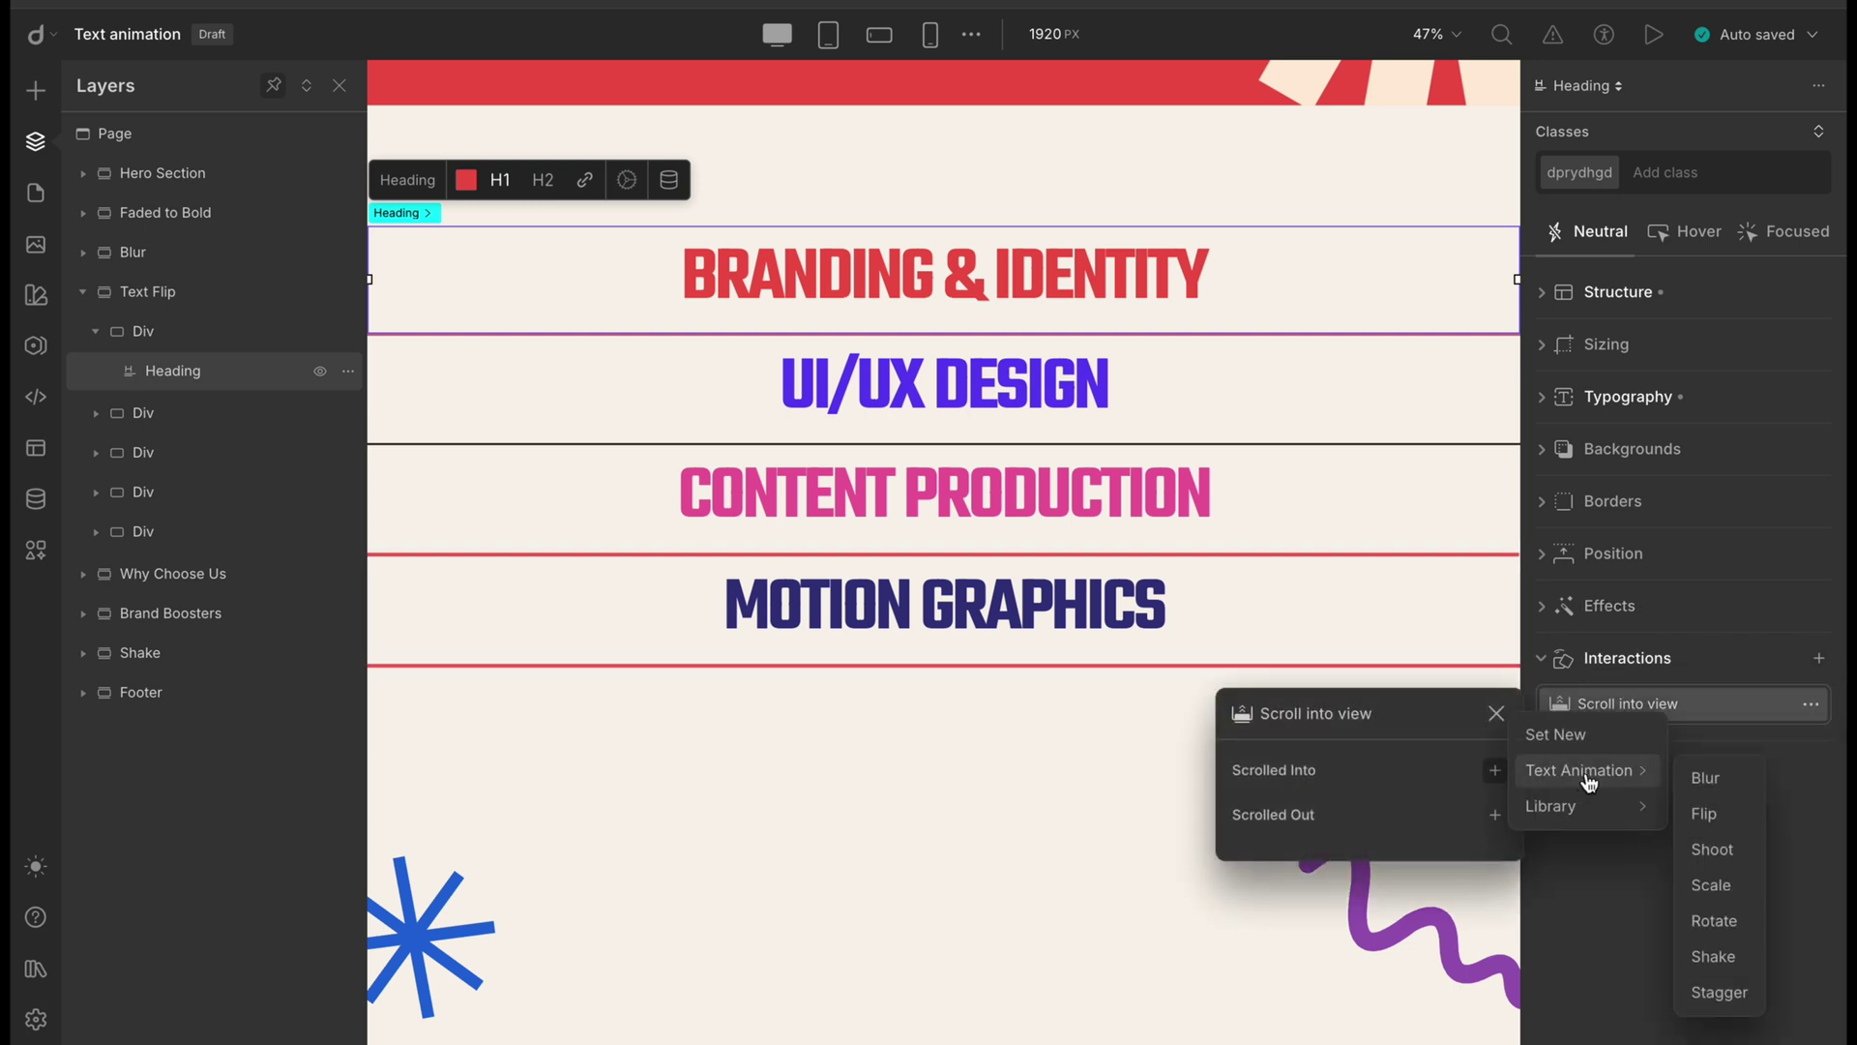
{"action": "left_click", "coordinate": [1708, 816]}
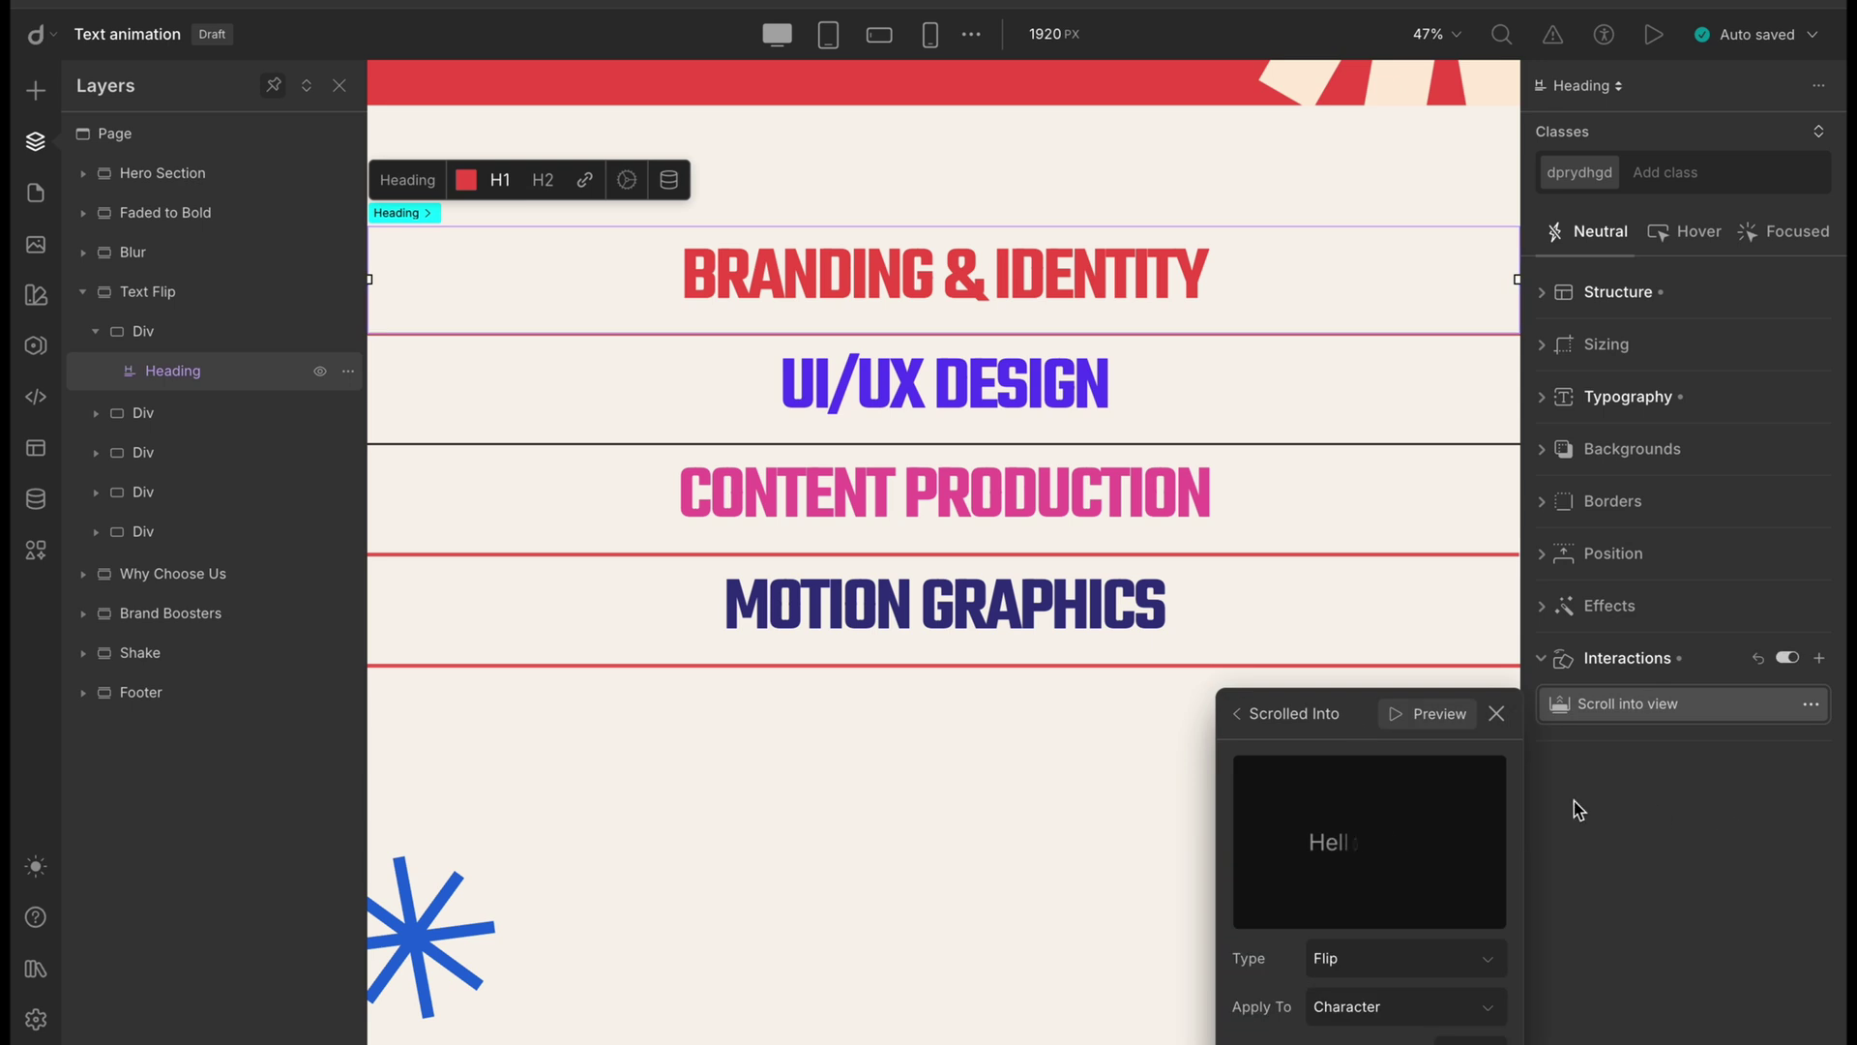
{"action": "left_click_drag", "start_coordinate": [1344, 718], "coordinate": [1355, 455]}
{"action": "left_click", "coordinate": [1389, 728]}
{"action": "left_click", "coordinate": [1393, 706]}
Set the Flip animation's Rotate X to 90° and its easing to Ease-in-out
{"action": "left_click", "coordinate": [1471, 782]}
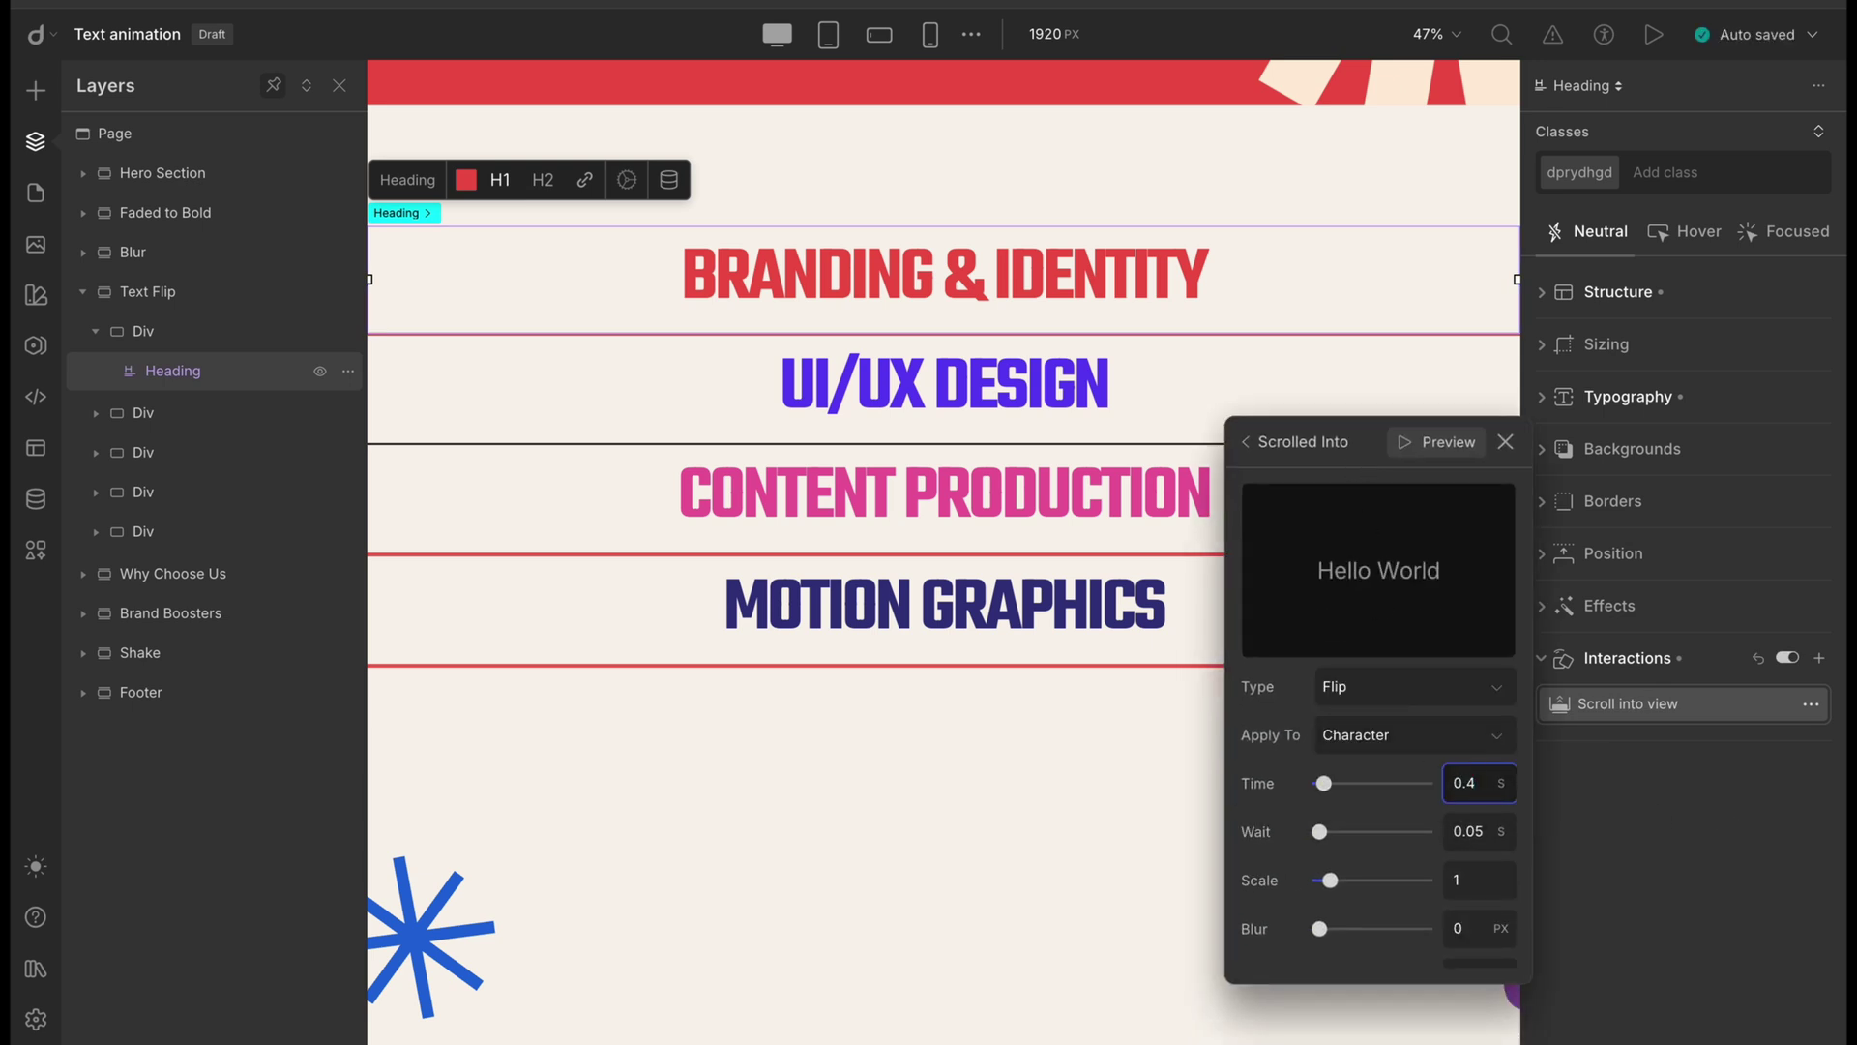
{"action": "left_click", "coordinate": [1476, 831]}
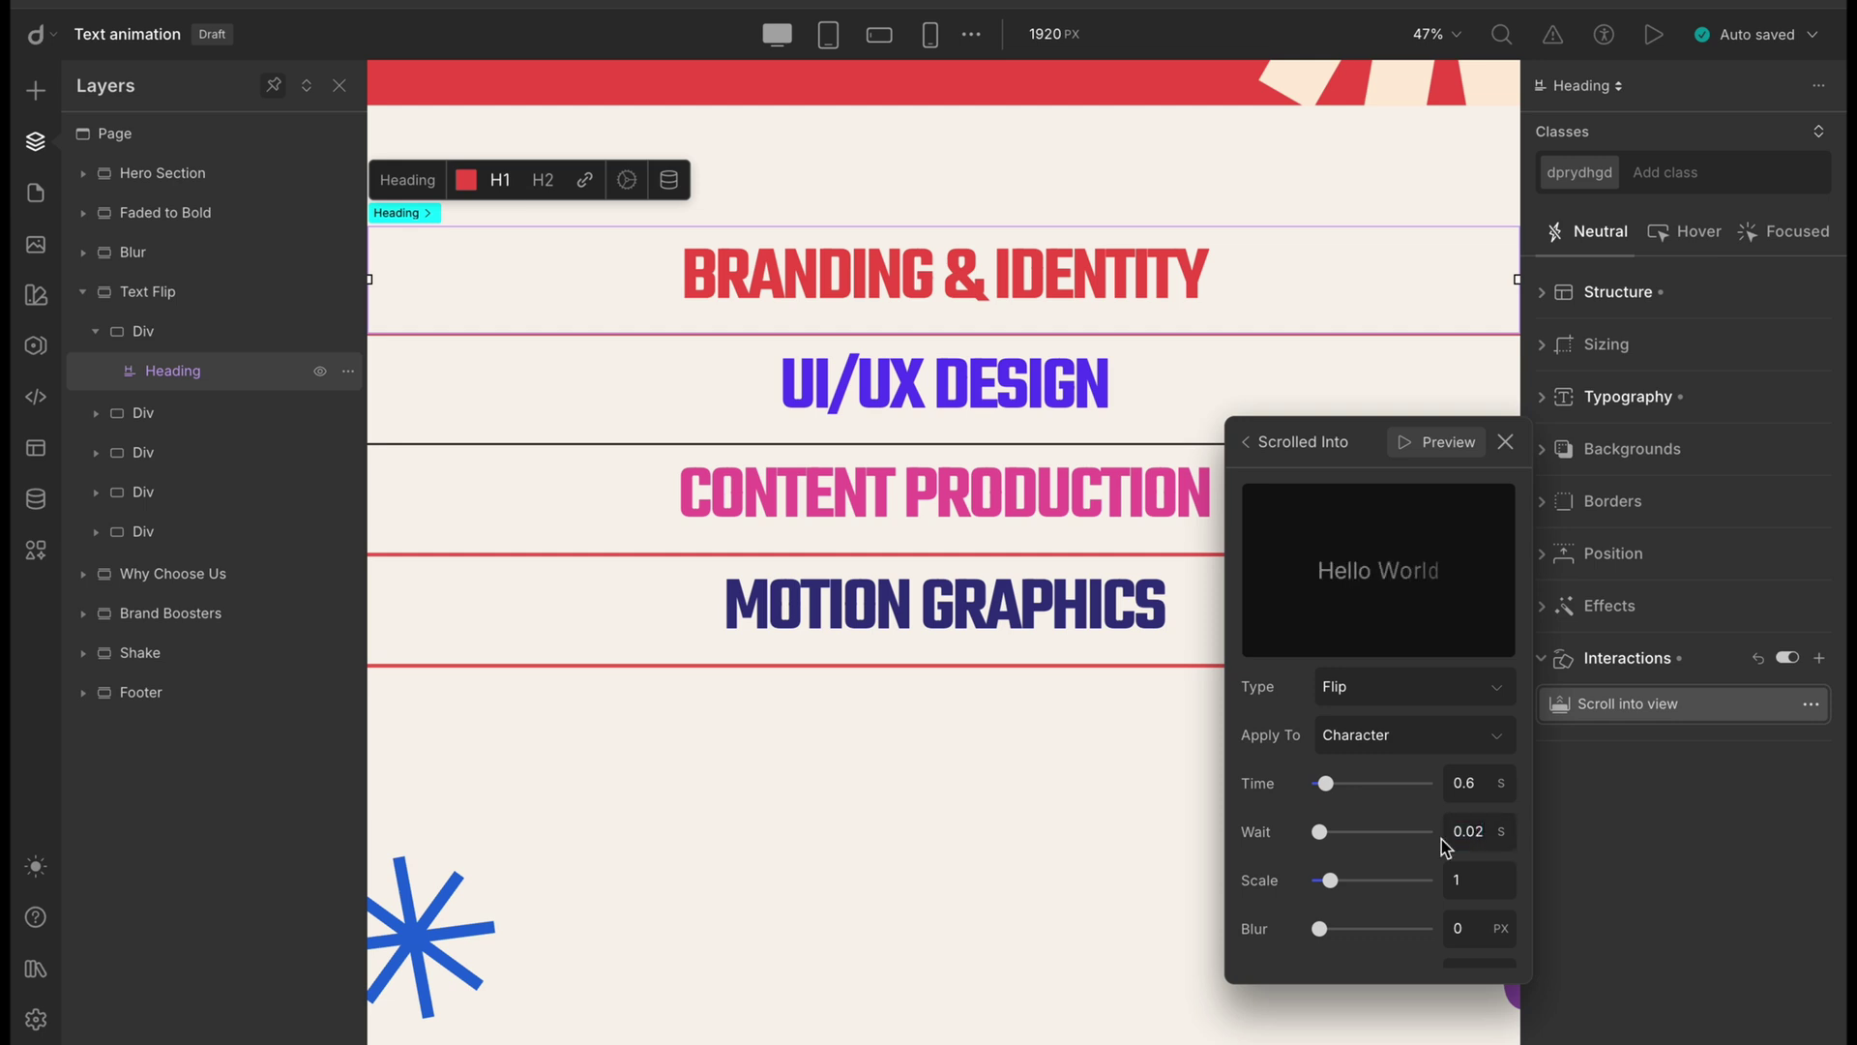
{"action": "scroll", "coordinate": [1442, 839], "scroll_direction": "down", "scroll_amount": 5}
{"action": "left_click", "coordinate": [1324, 876]}
{"action": "type", "text": "90"}
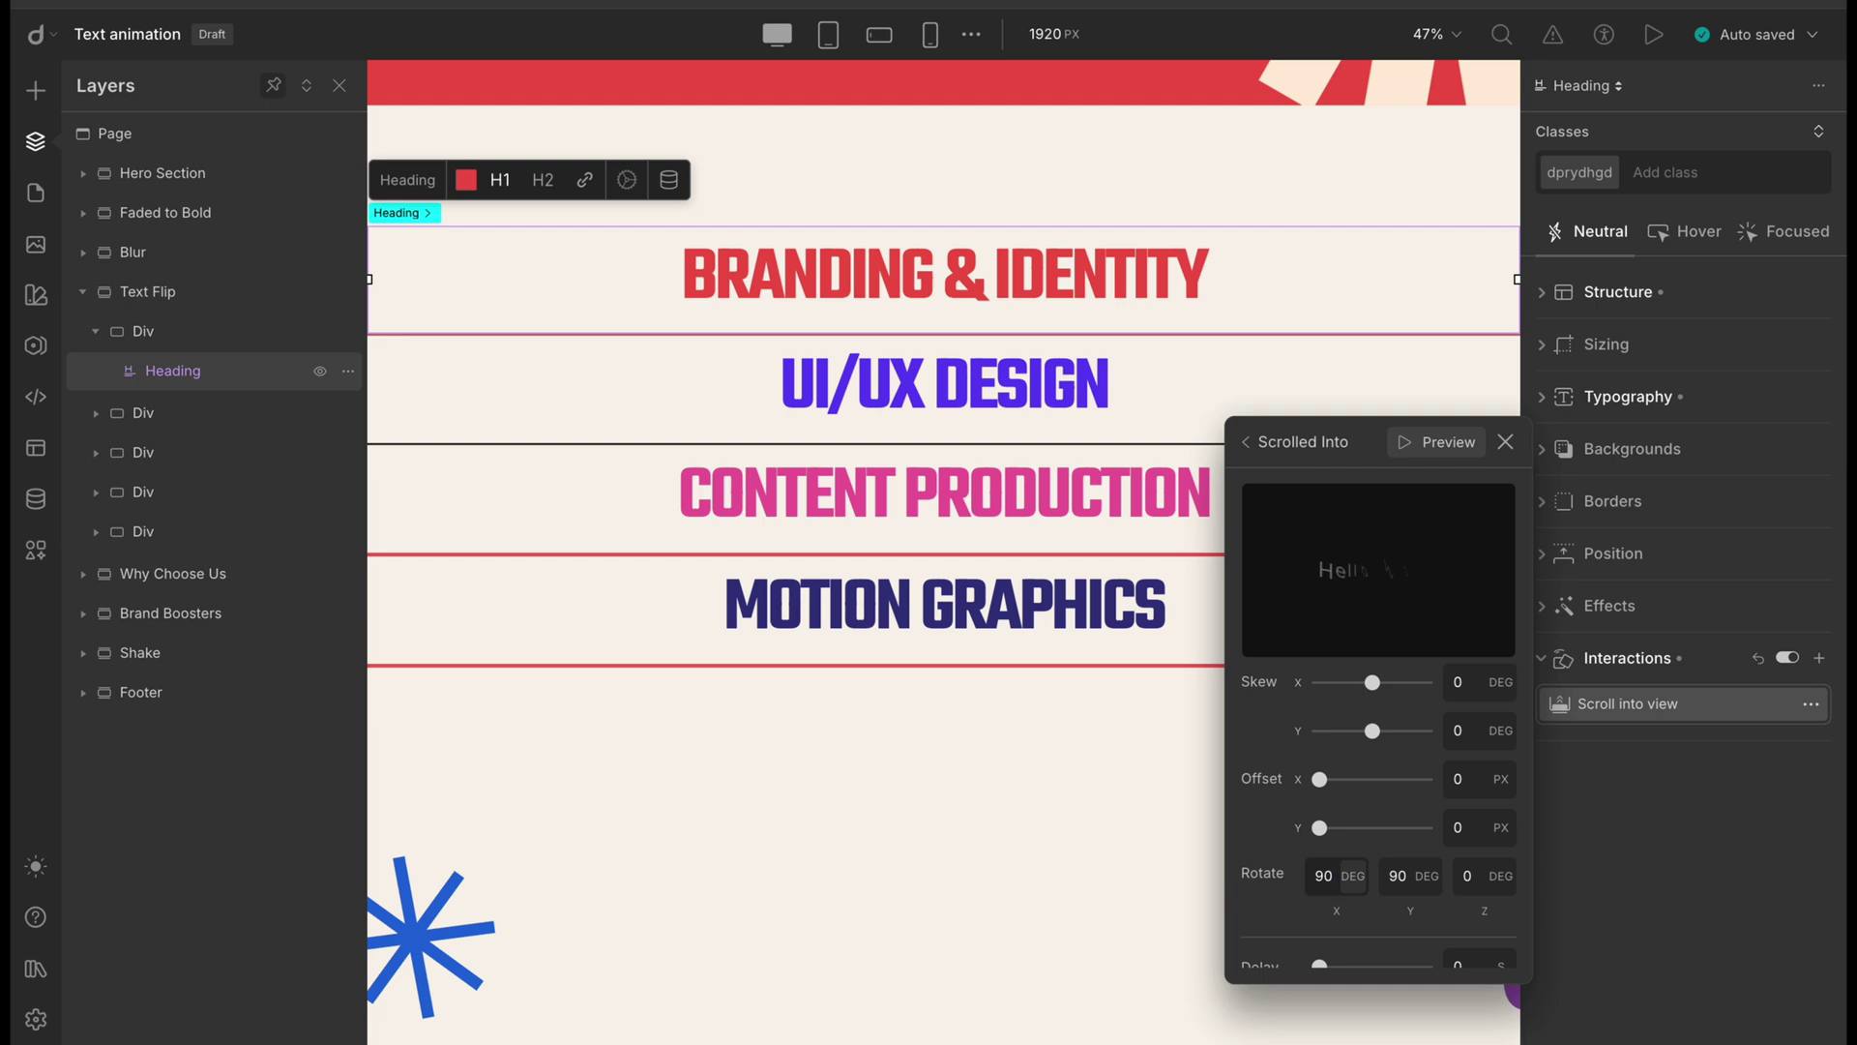
{"action": "left_click", "coordinate": [1393, 877]}
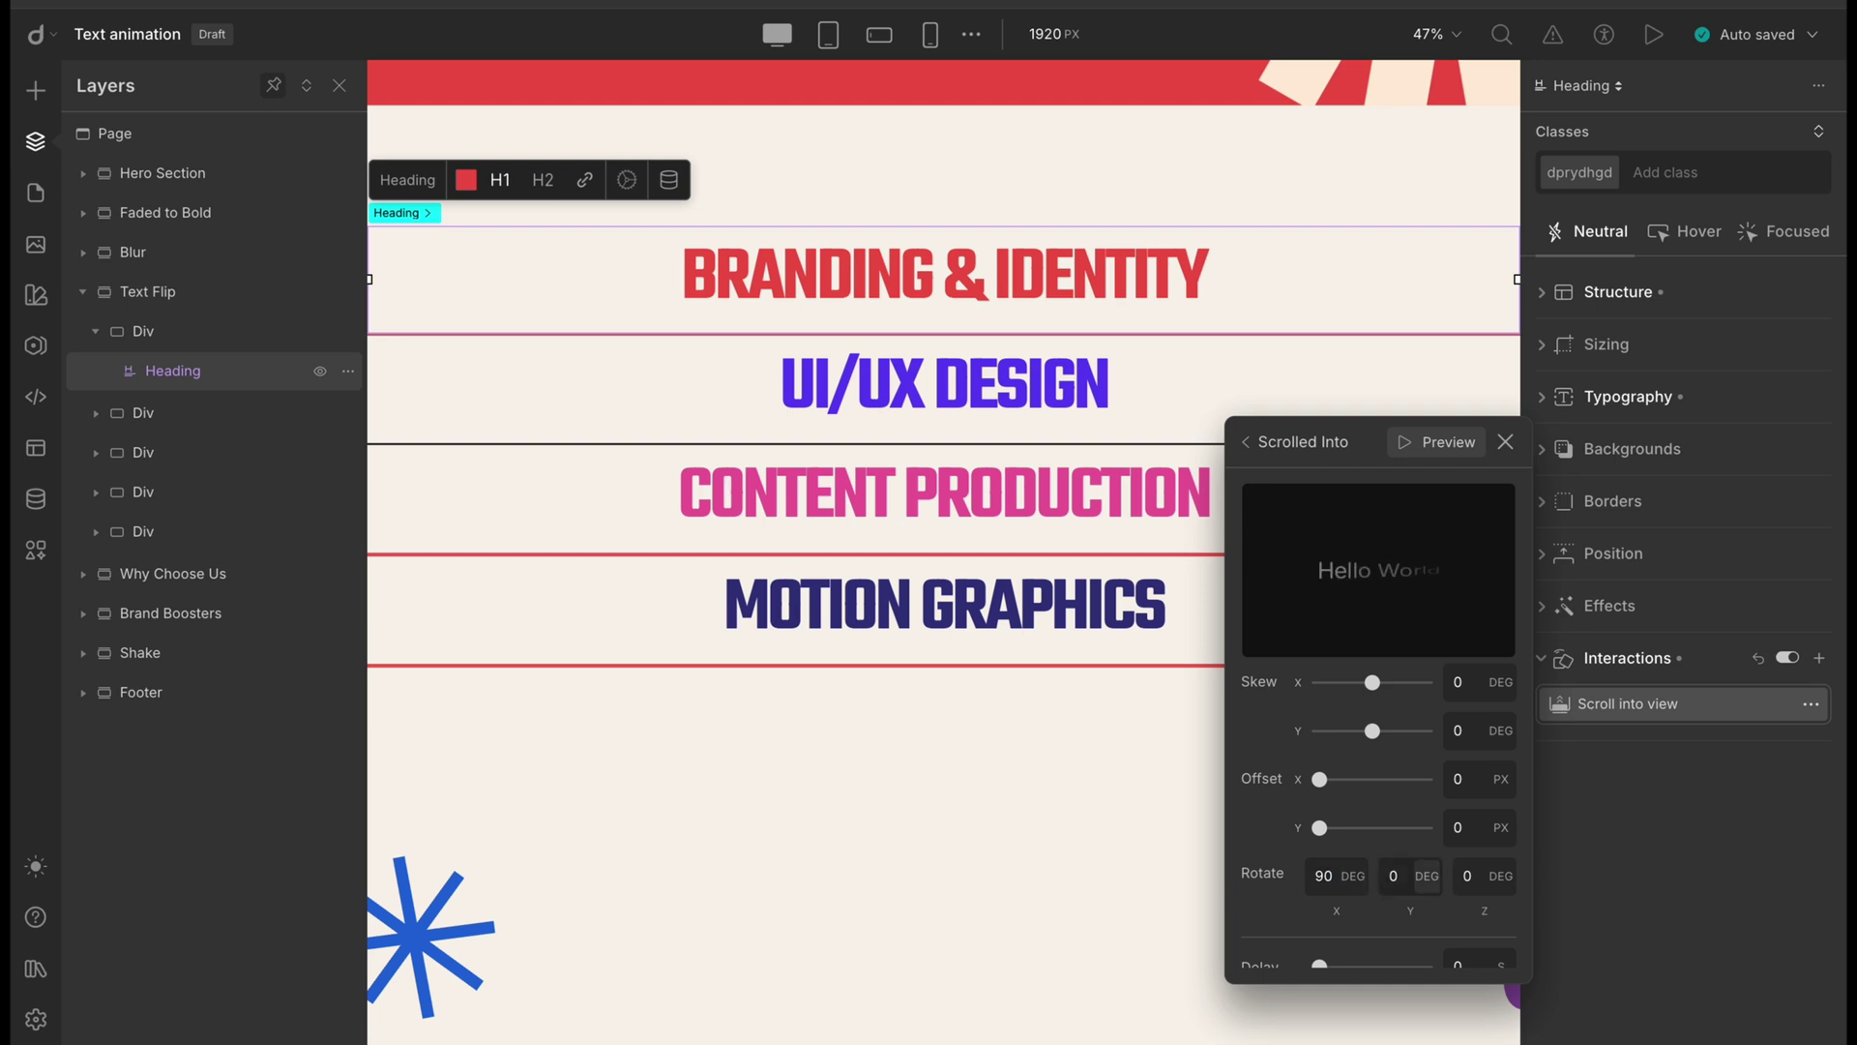
{"action": "scroll", "coordinate": [1400, 861], "scroll_direction": "down", "scroll_amount": 2}
{"action": "left_click", "coordinate": [1410, 946]}
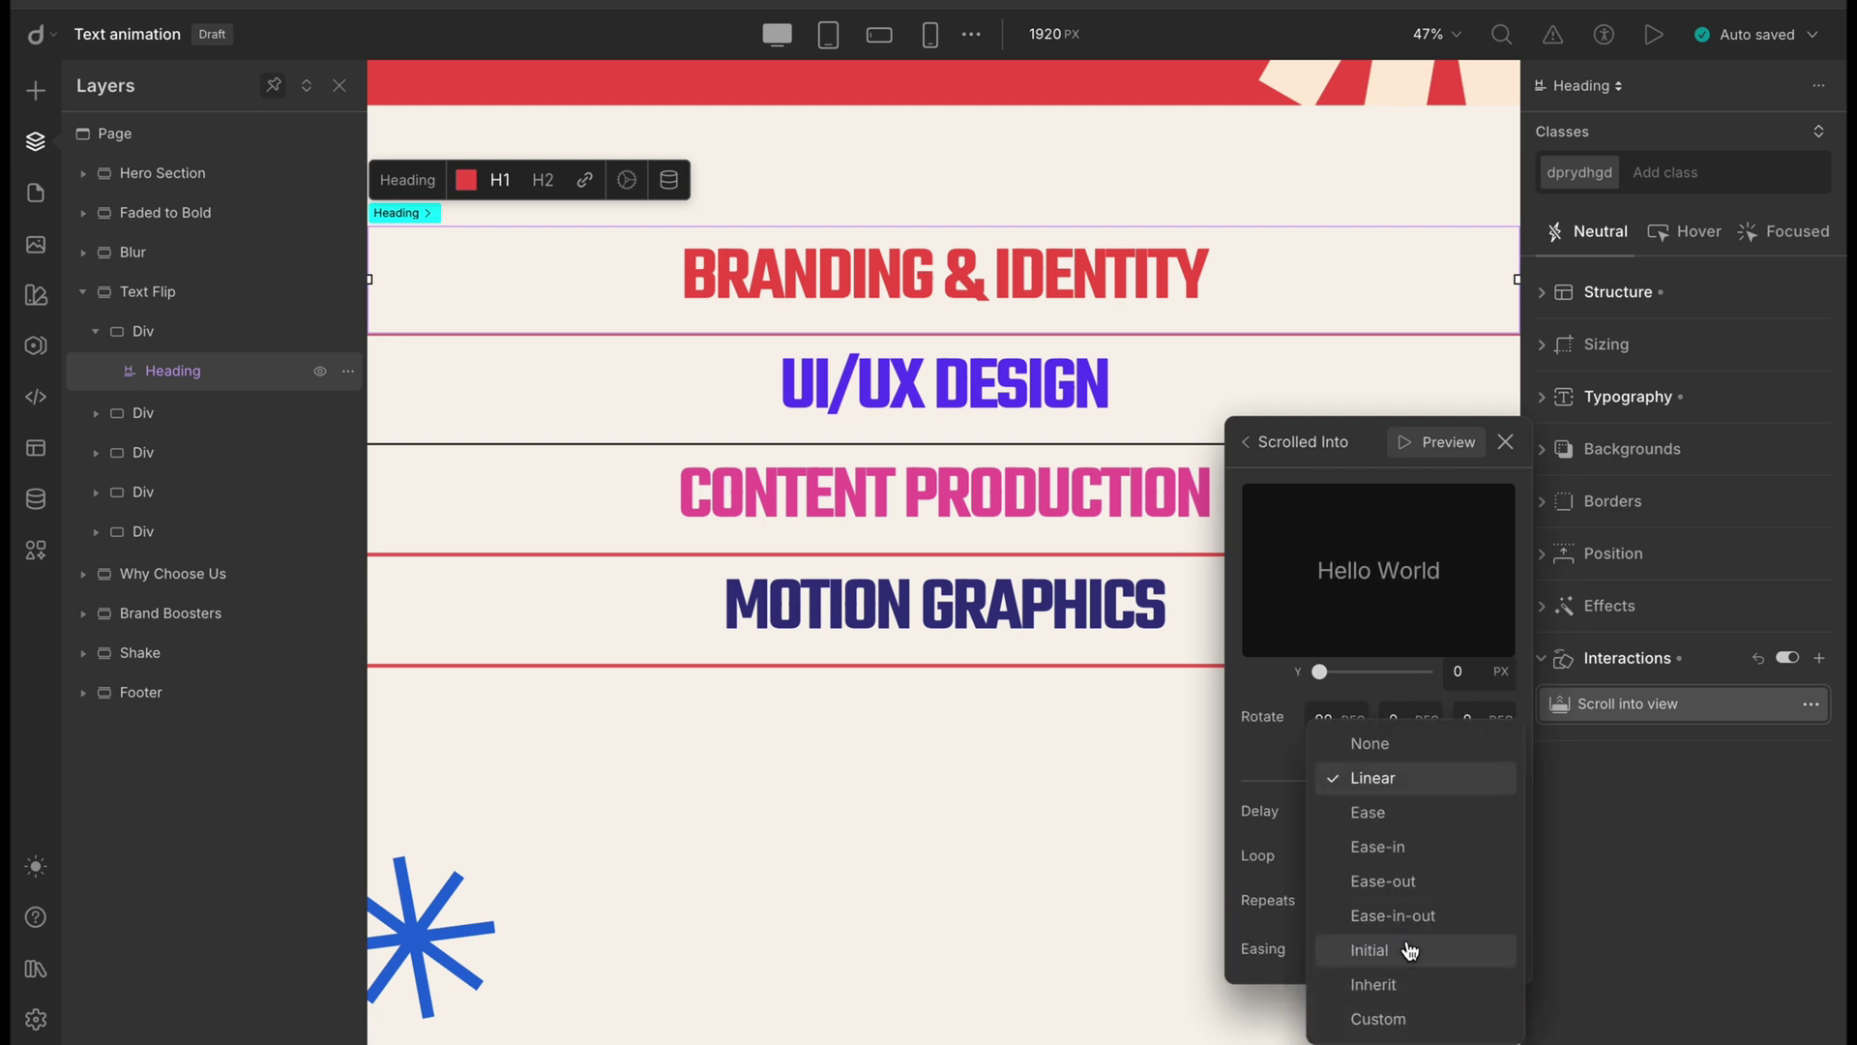
{"action": "left_click", "coordinate": [1424, 930]}
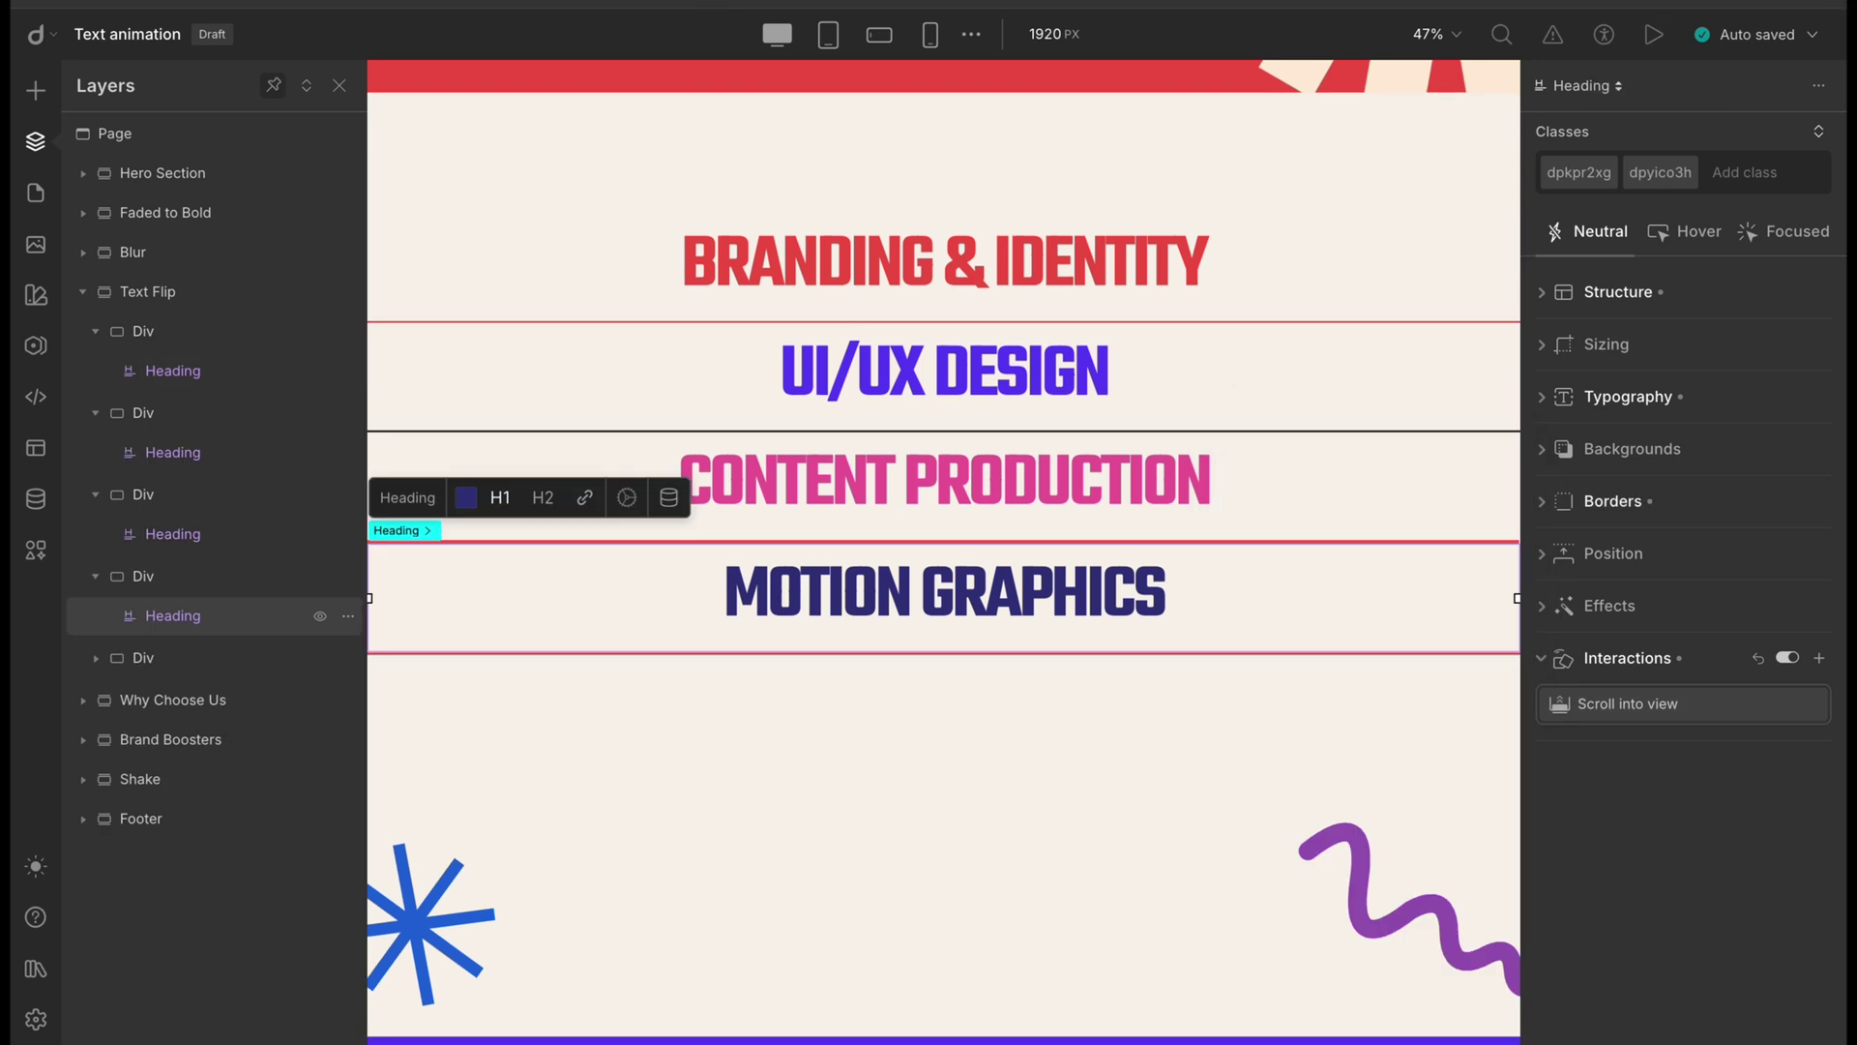
Preview the live page and scroll down to watch the service headings flip in
{"action": "left_click", "coordinate": [1654, 34]}
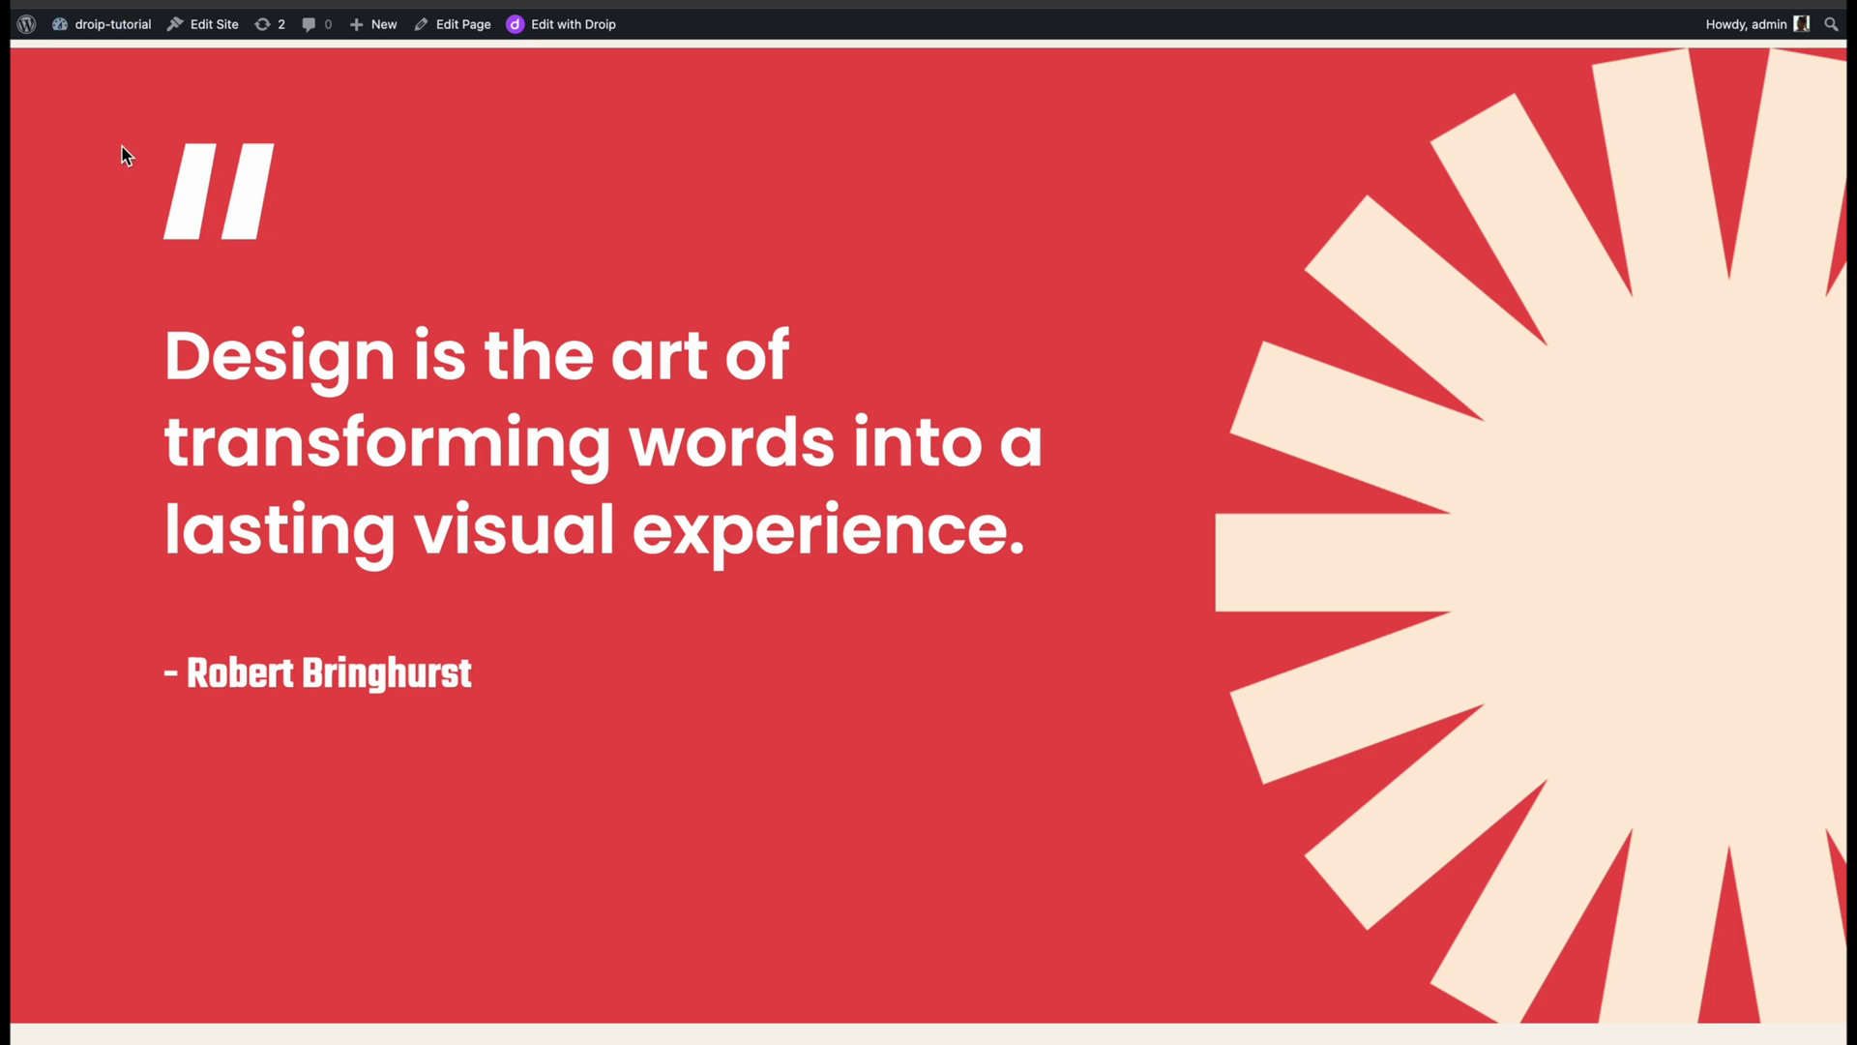
{"action": "scroll", "coordinate": [68, 505], "scroll_direction": "down", "scroll_amount": 10}
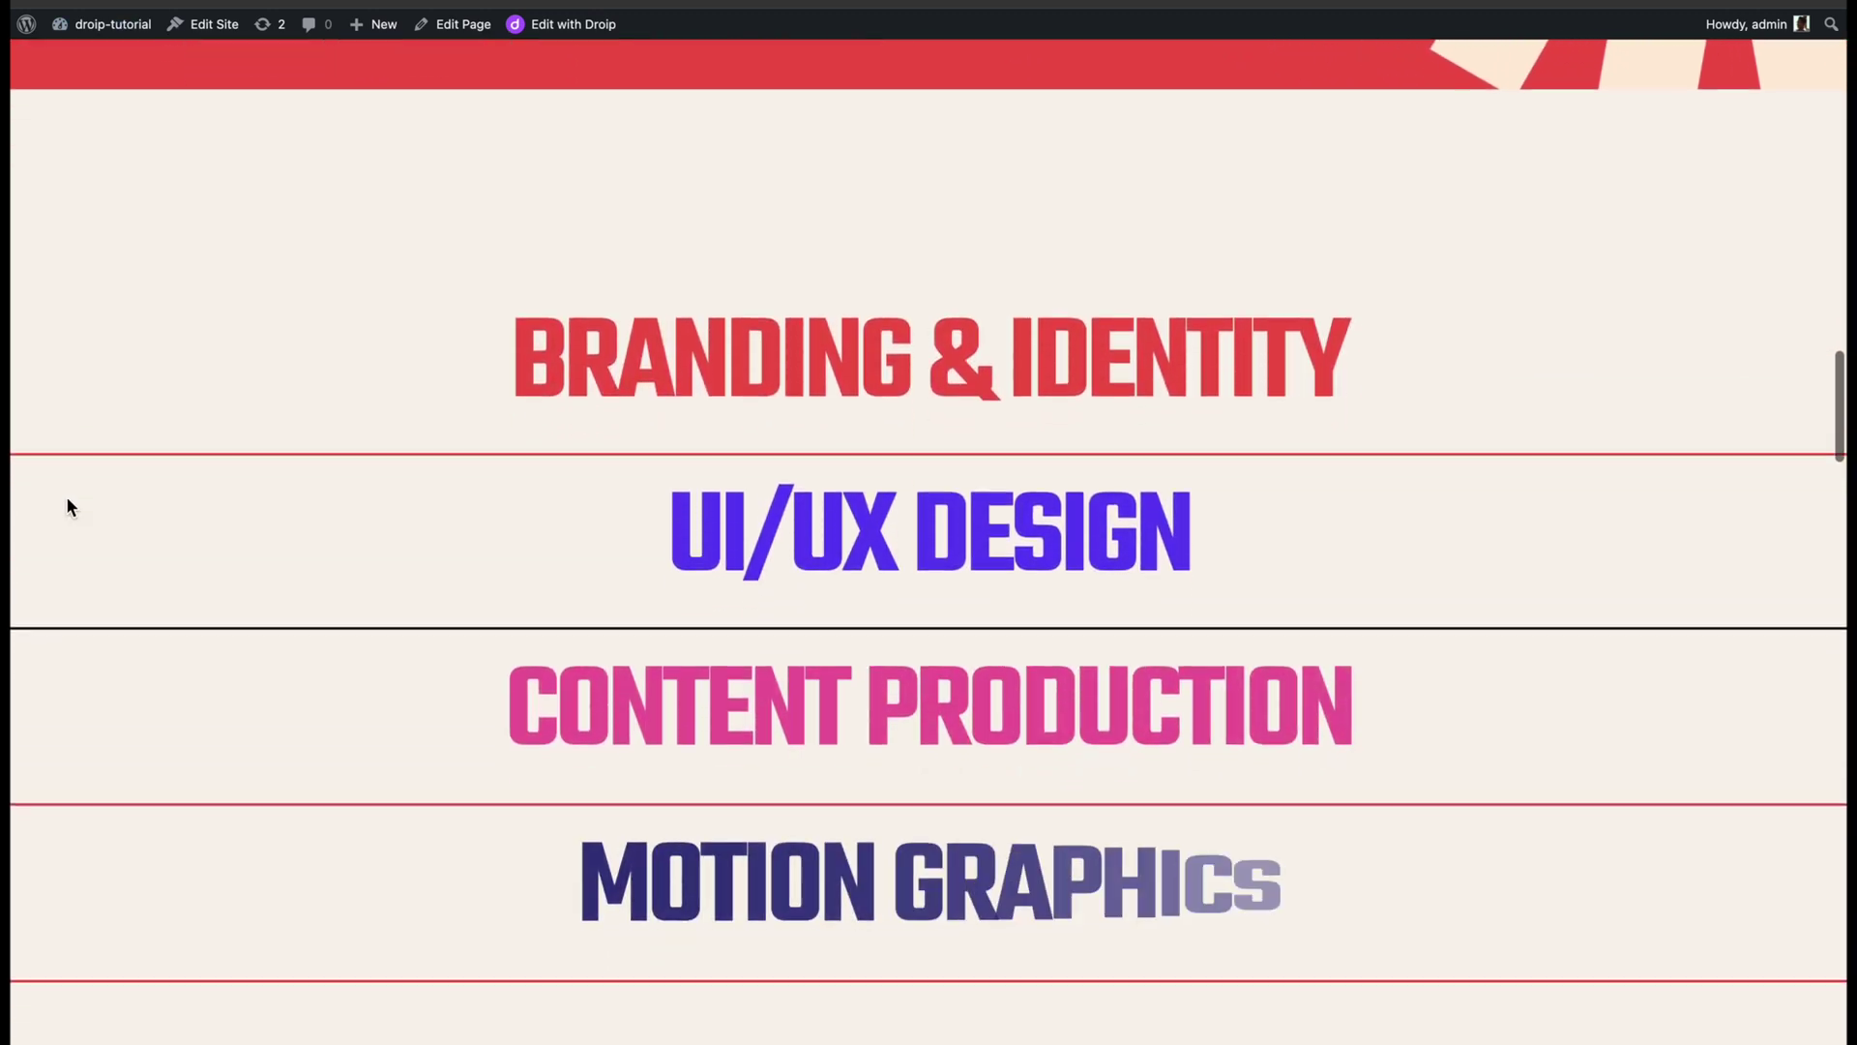
{"action": "scroll", "coordinate": [68, 505], "scroll_direction": "down", "scroll_amount": 1}
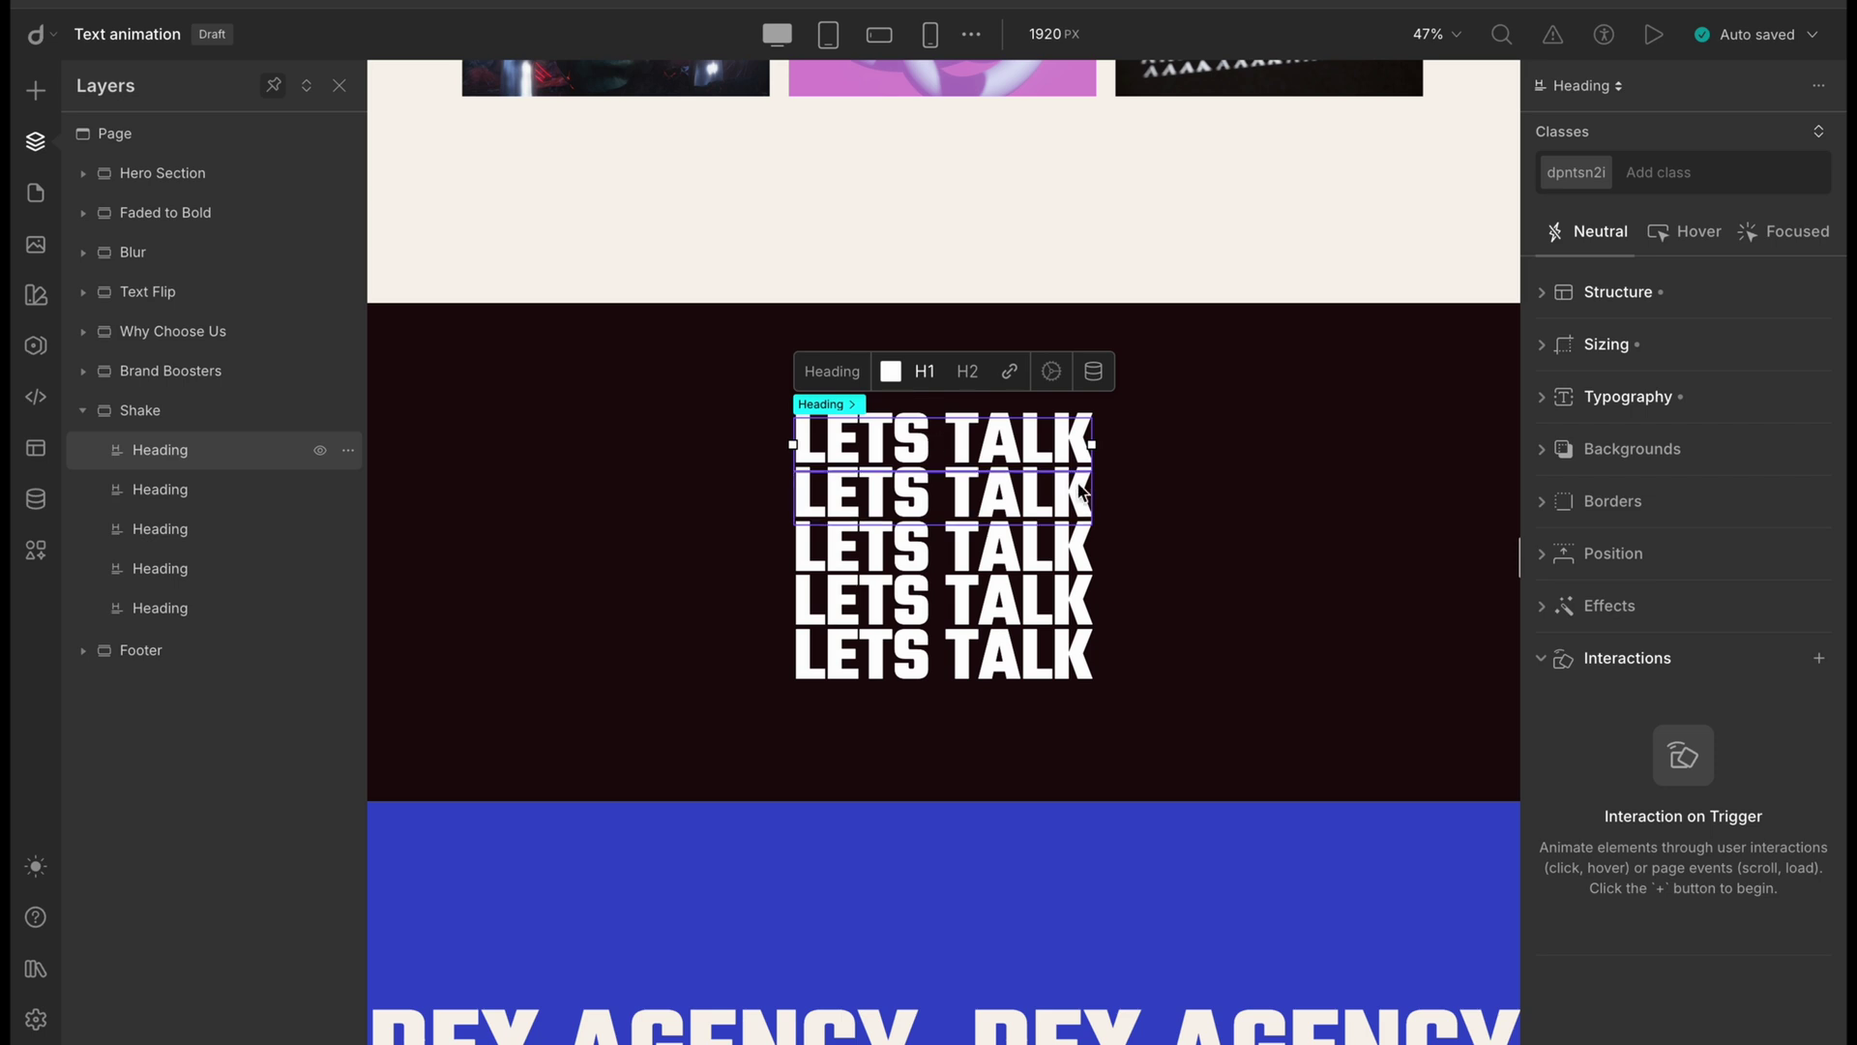
Give the LETS TALK heading a scroll-into-view Shake text animation
{"action": "left_click", "coordinate": [1821, 661]}
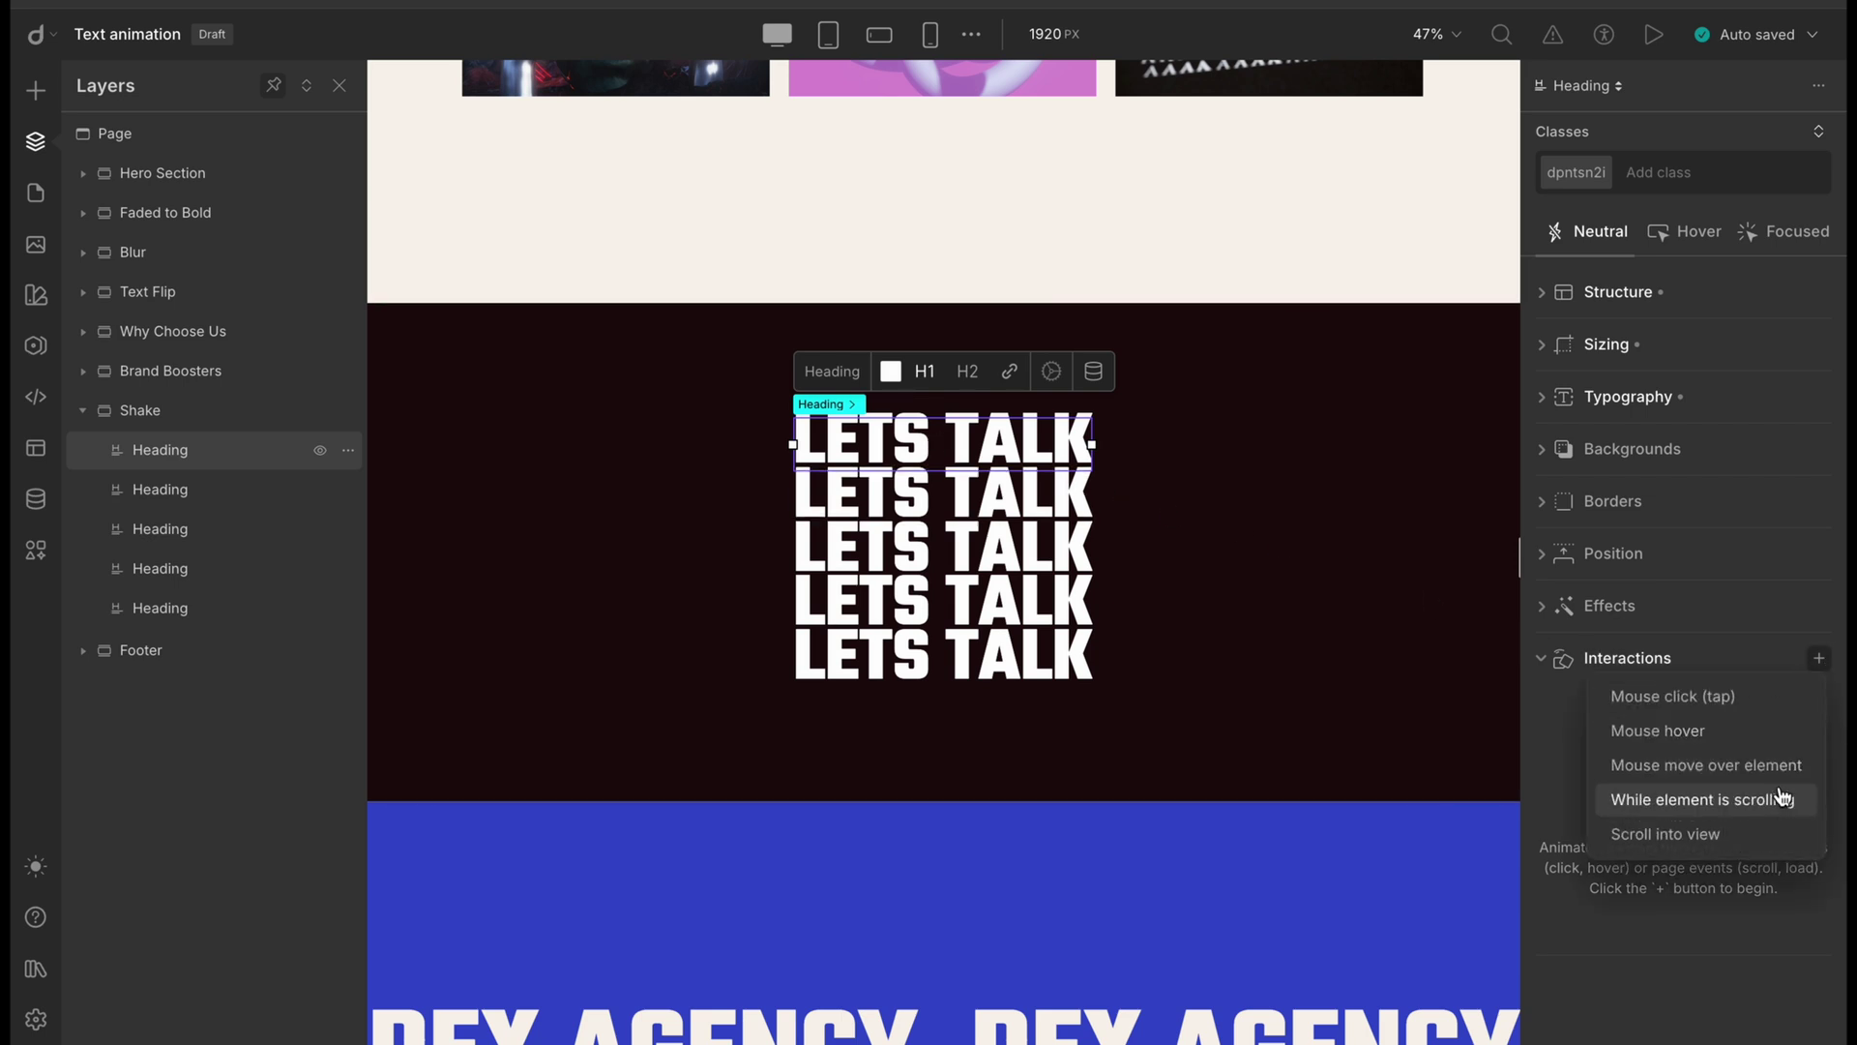
{"action": "left_click", "coordinate": [1768, 834]}
{"action": "left_click", "coordinate": [1495, 770]}
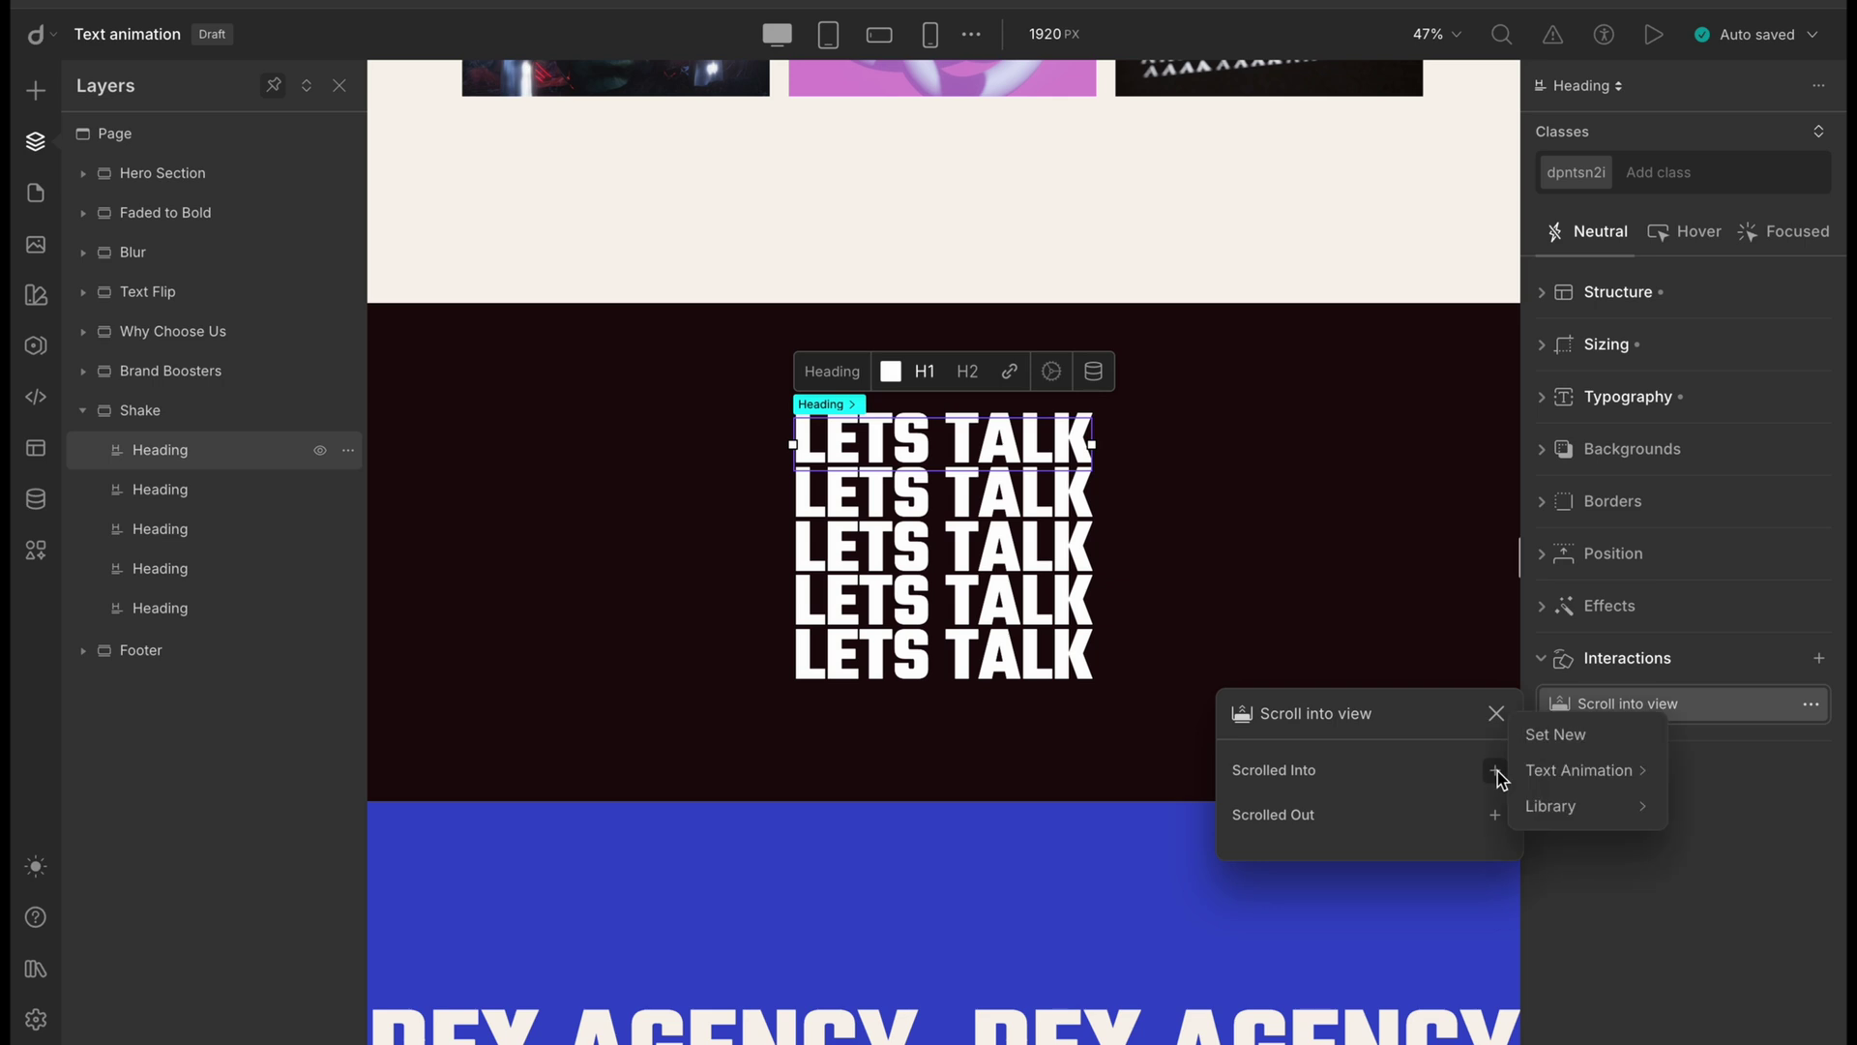
{"action": "mouse_move", "coordinate": [1587, 769]}
{"action": "left_click", "coordinate": [1713, 952]}
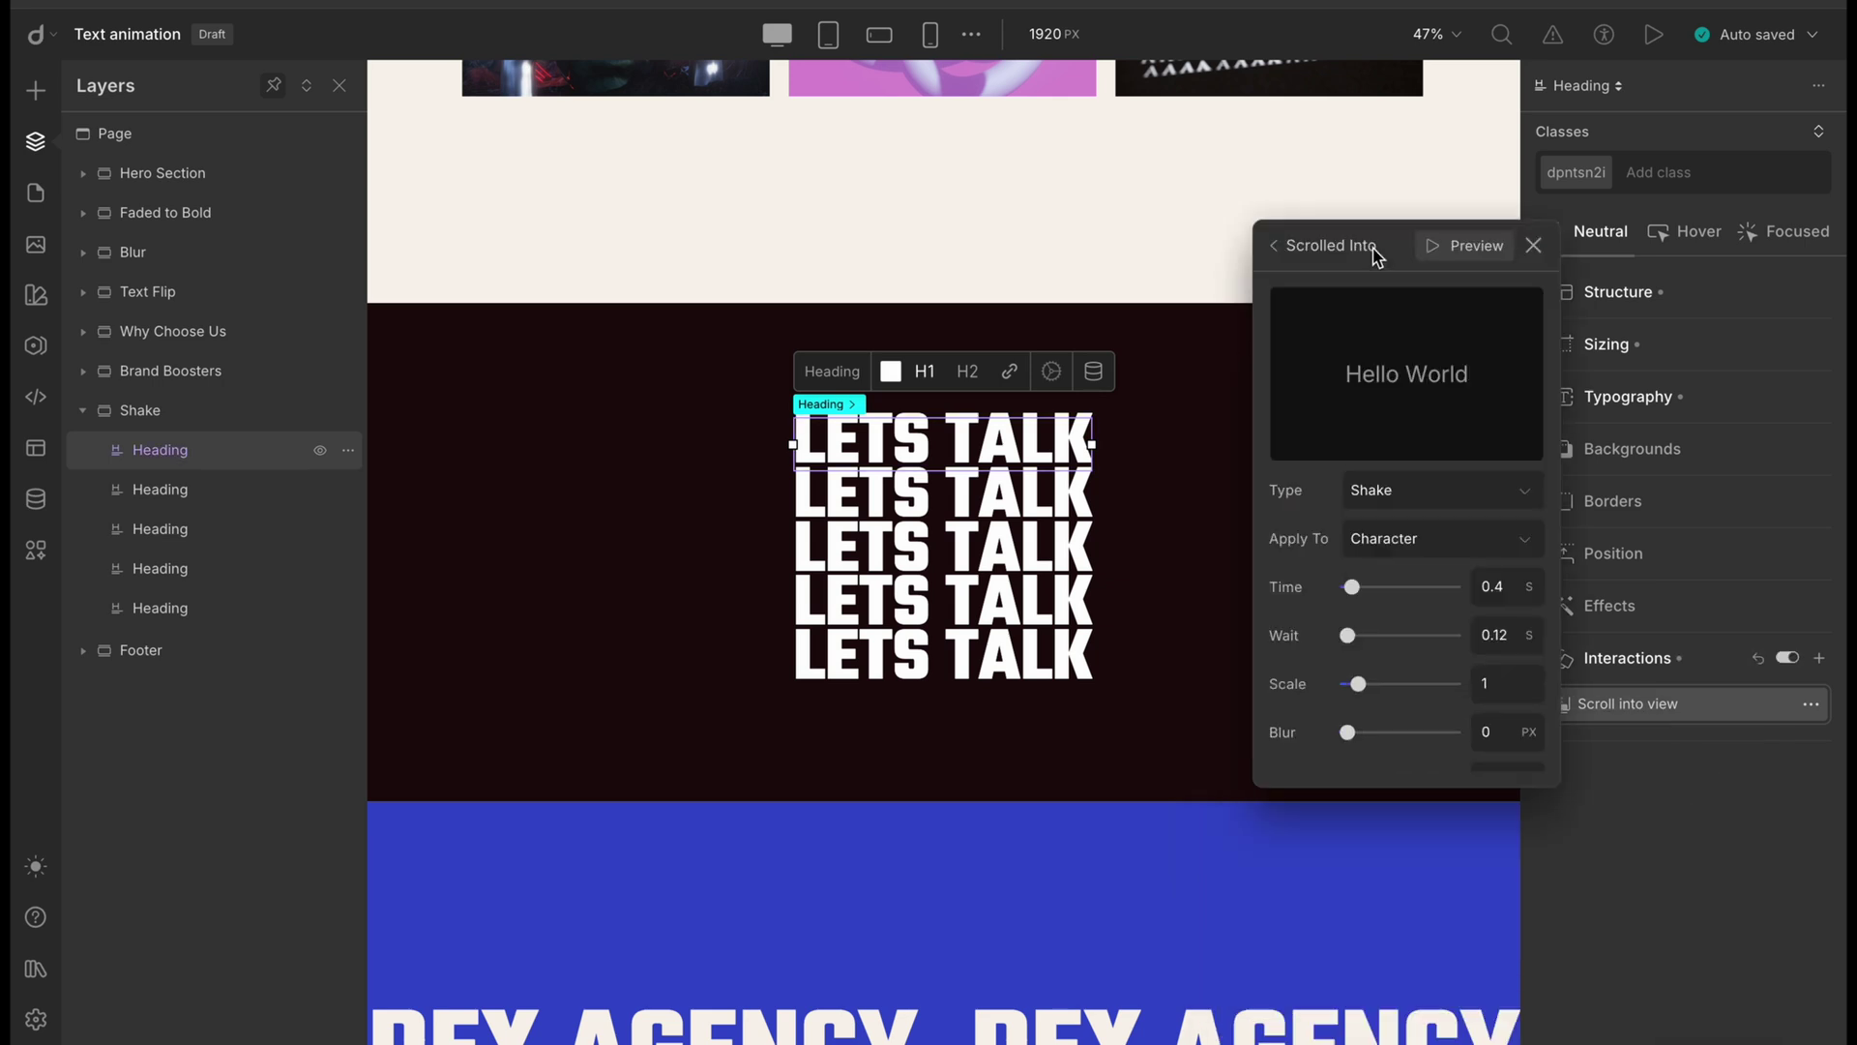
Set the Shake to Time 2, Wait 0.02, Offset X 20 and Ease-in-out easing
{"action": "left_click", "coordinate": [1510, 589]}
{"action": "type", "text": "2"}
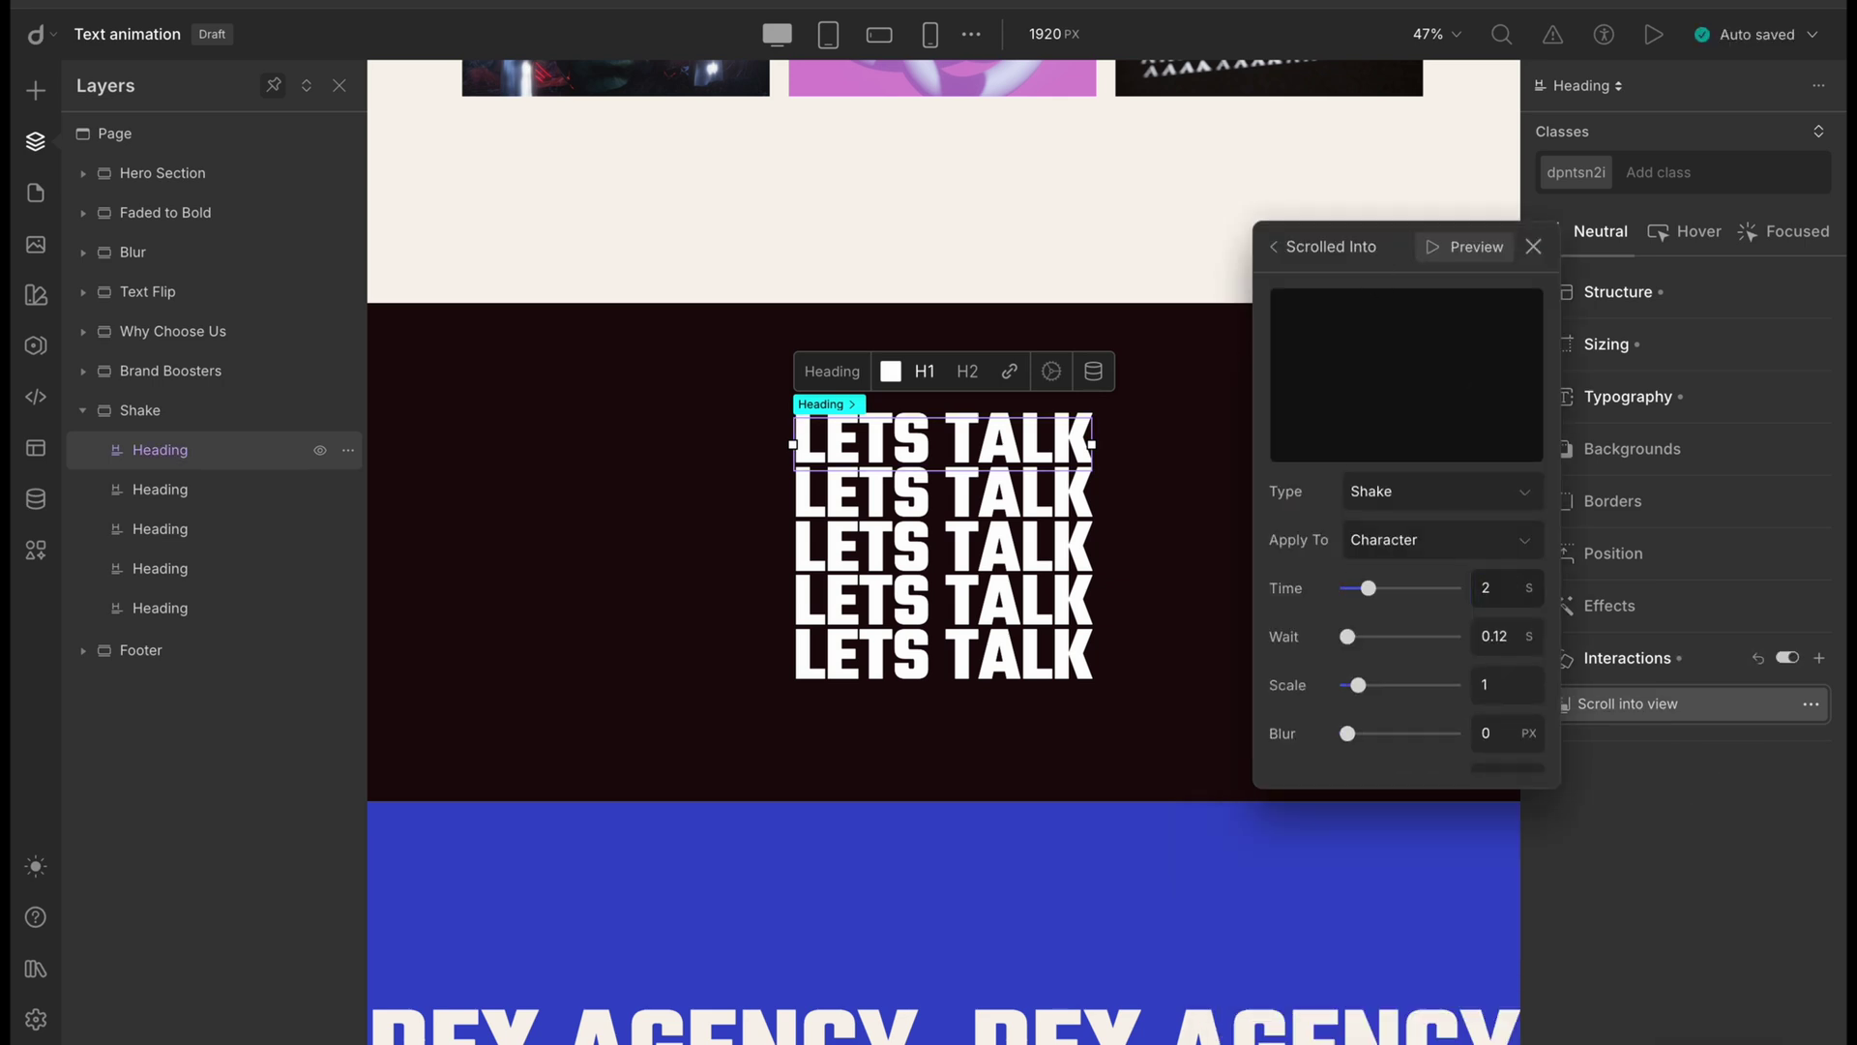
{"action": "left_click", "coordinate": [1506, 635]}
{"action": "type", "text": "0.02"}
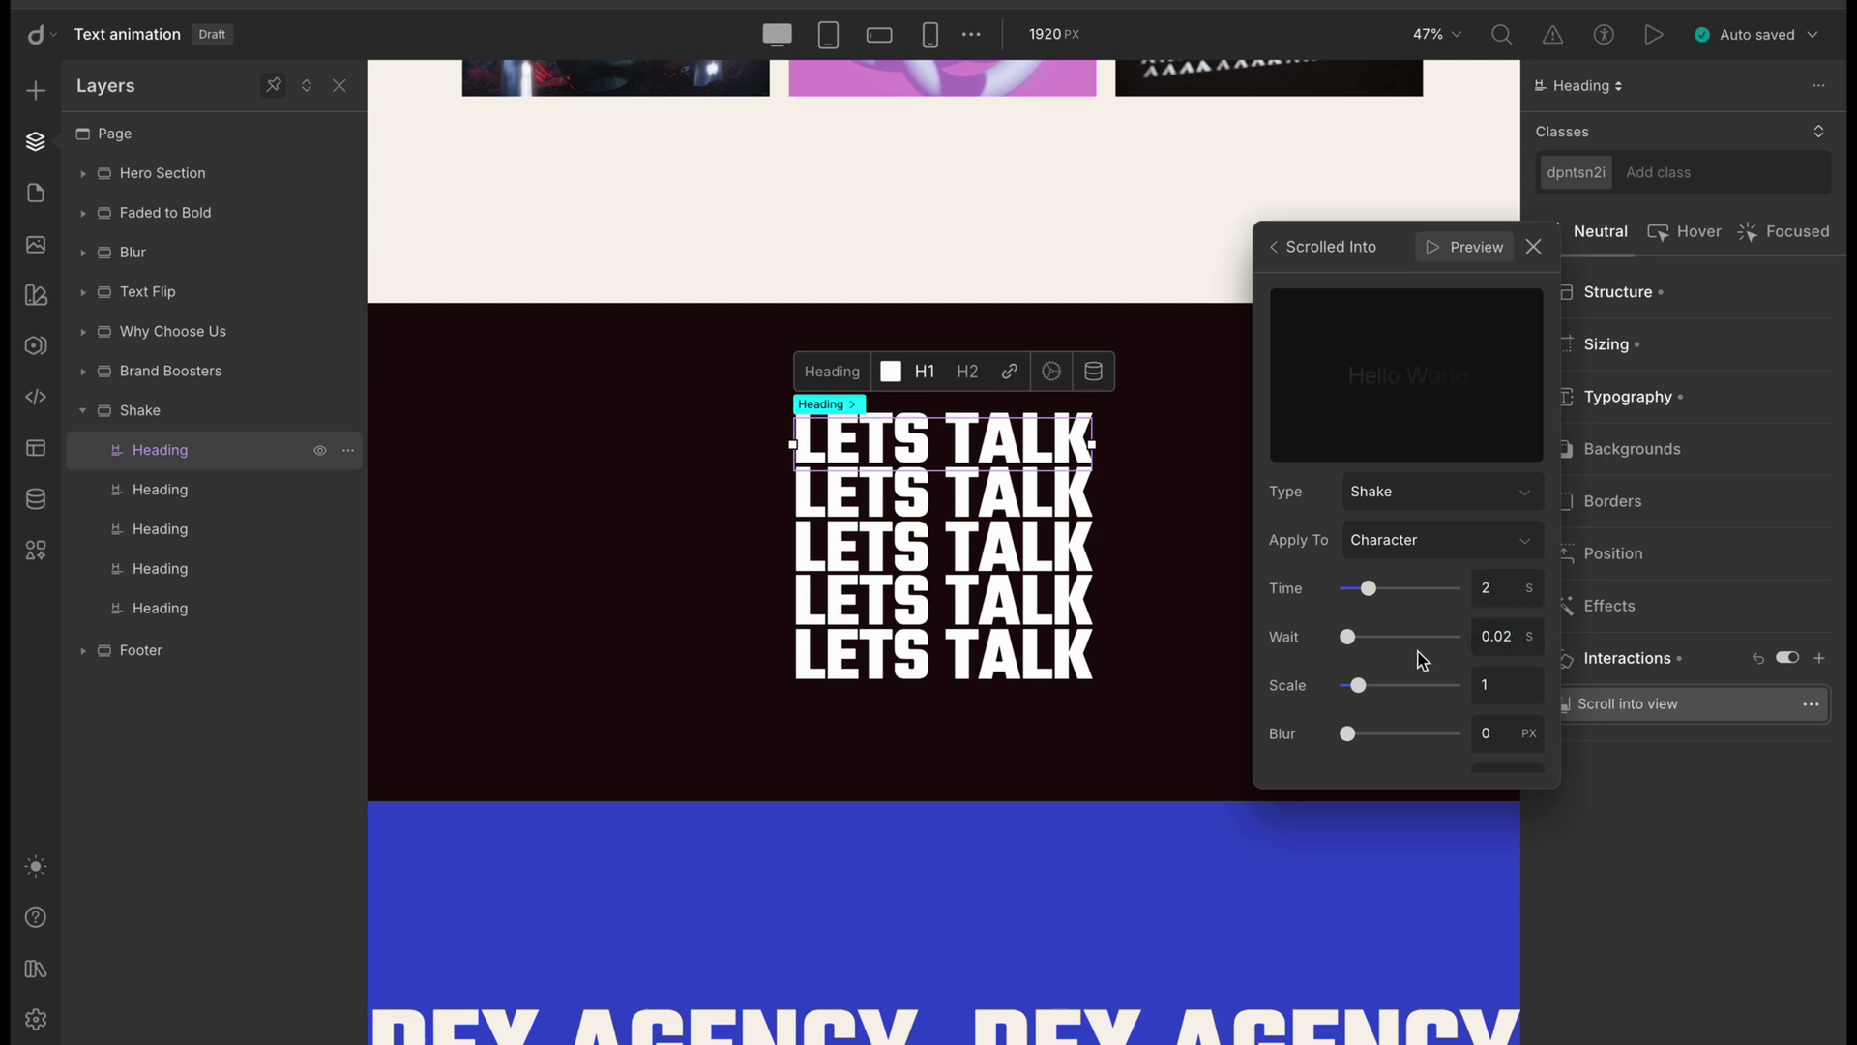
{"action": "scroll", "coordinate": [1422, 661], "scroll_direction": "down", "scroll_amount": 5}
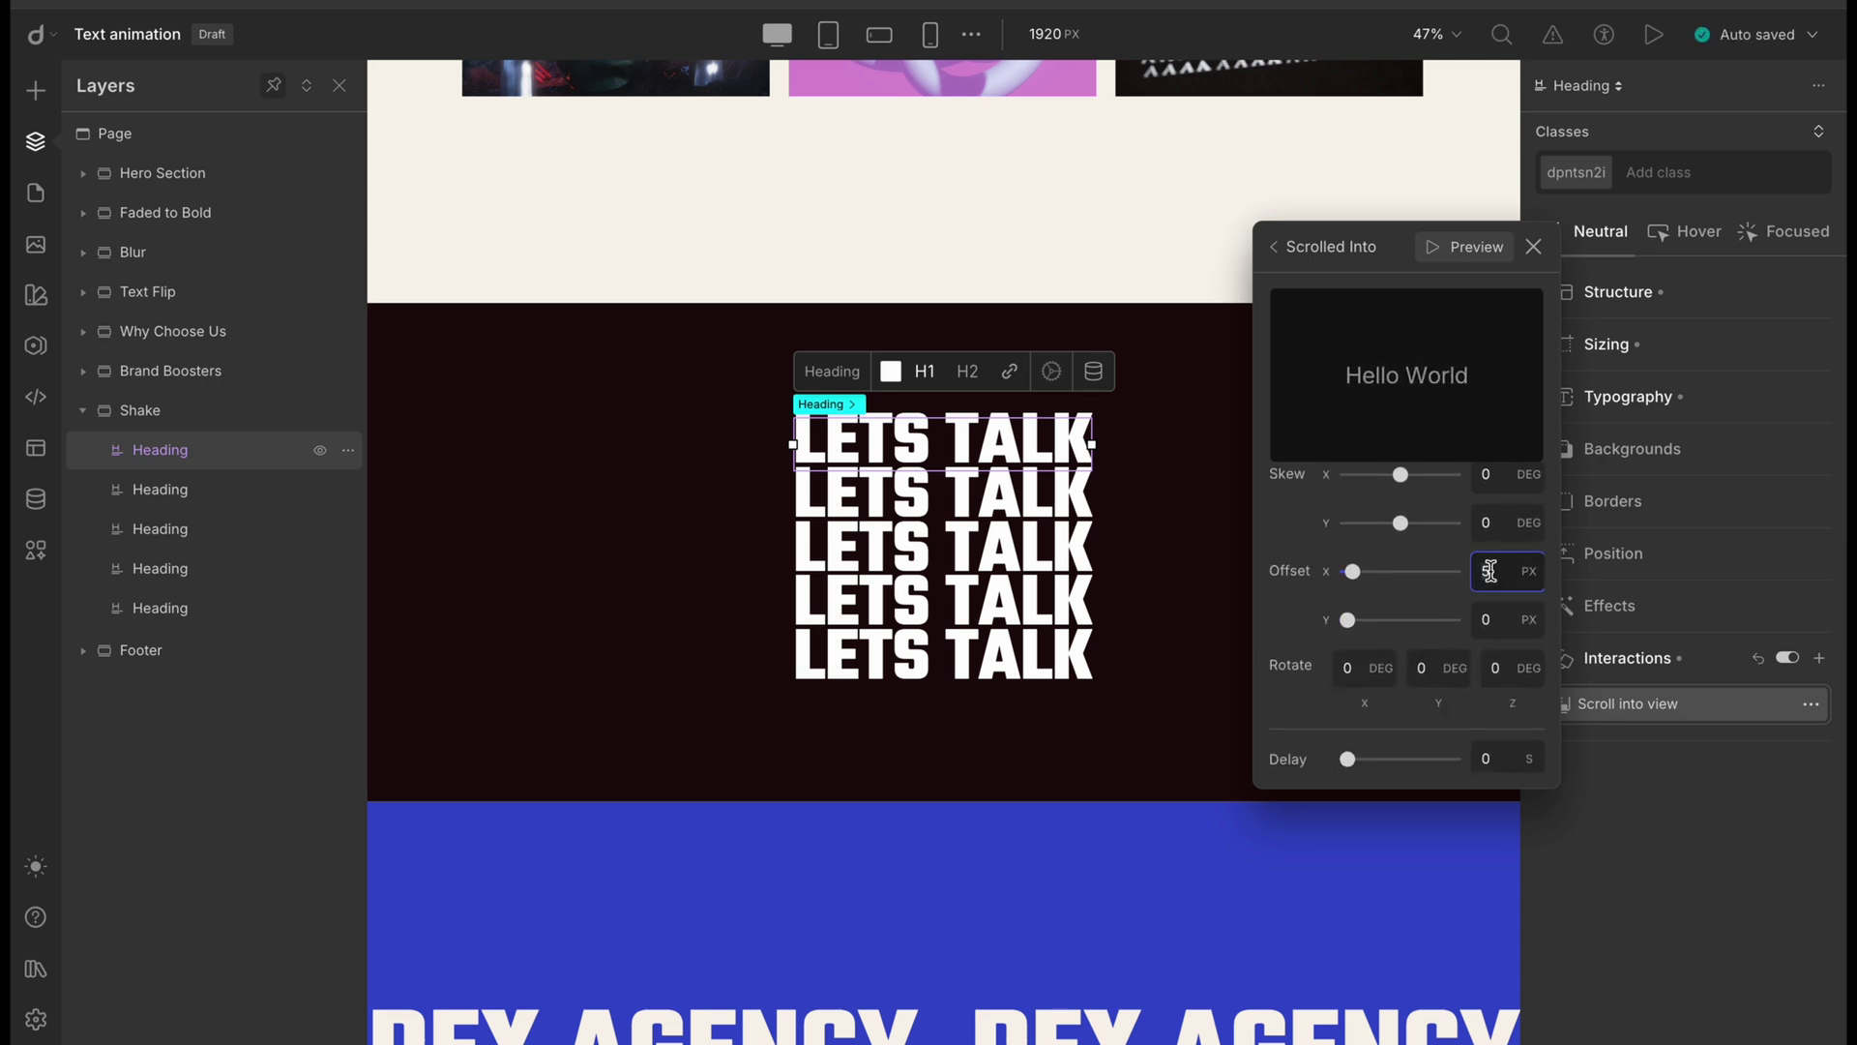
{"action": "type", "text": "20"}
{"action": "scroll", "coordinate": [1430, 614], "scroll_direction": "down", "scroll_amount": 3}
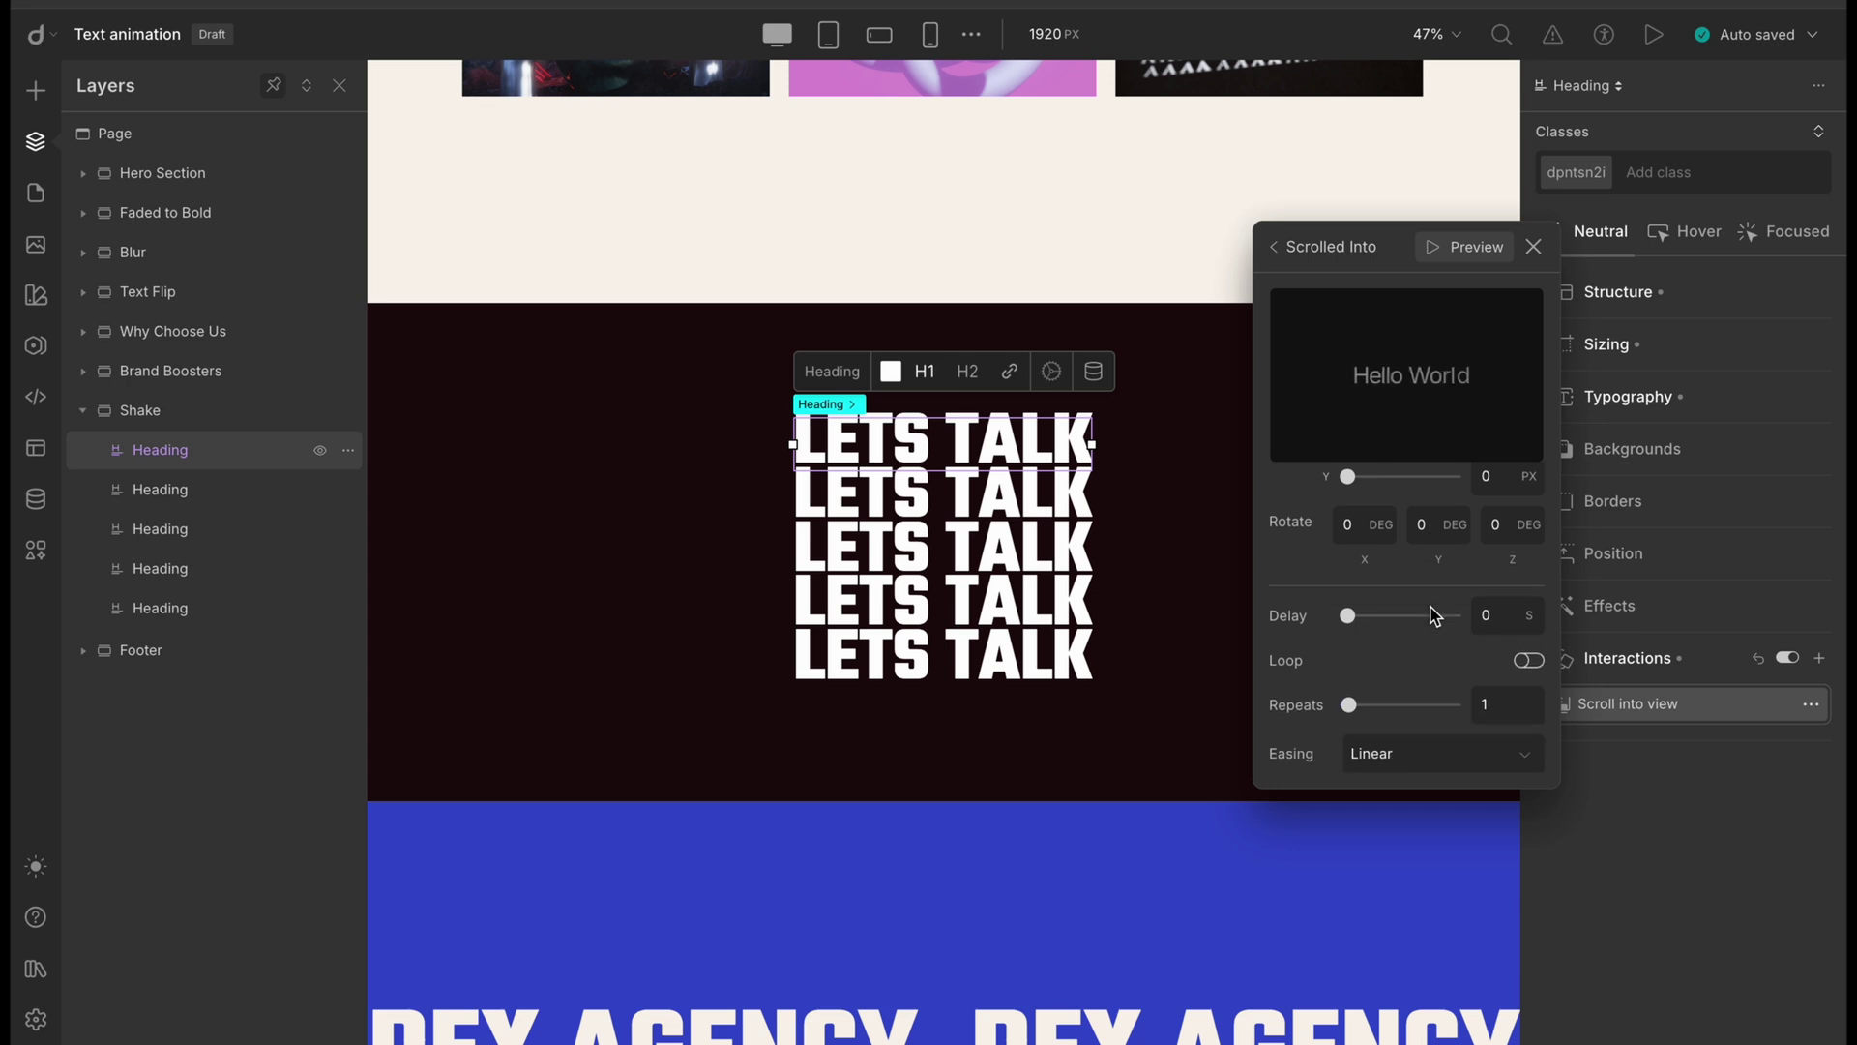
{"action": "left_click", "coordinate": [1479, 754]}
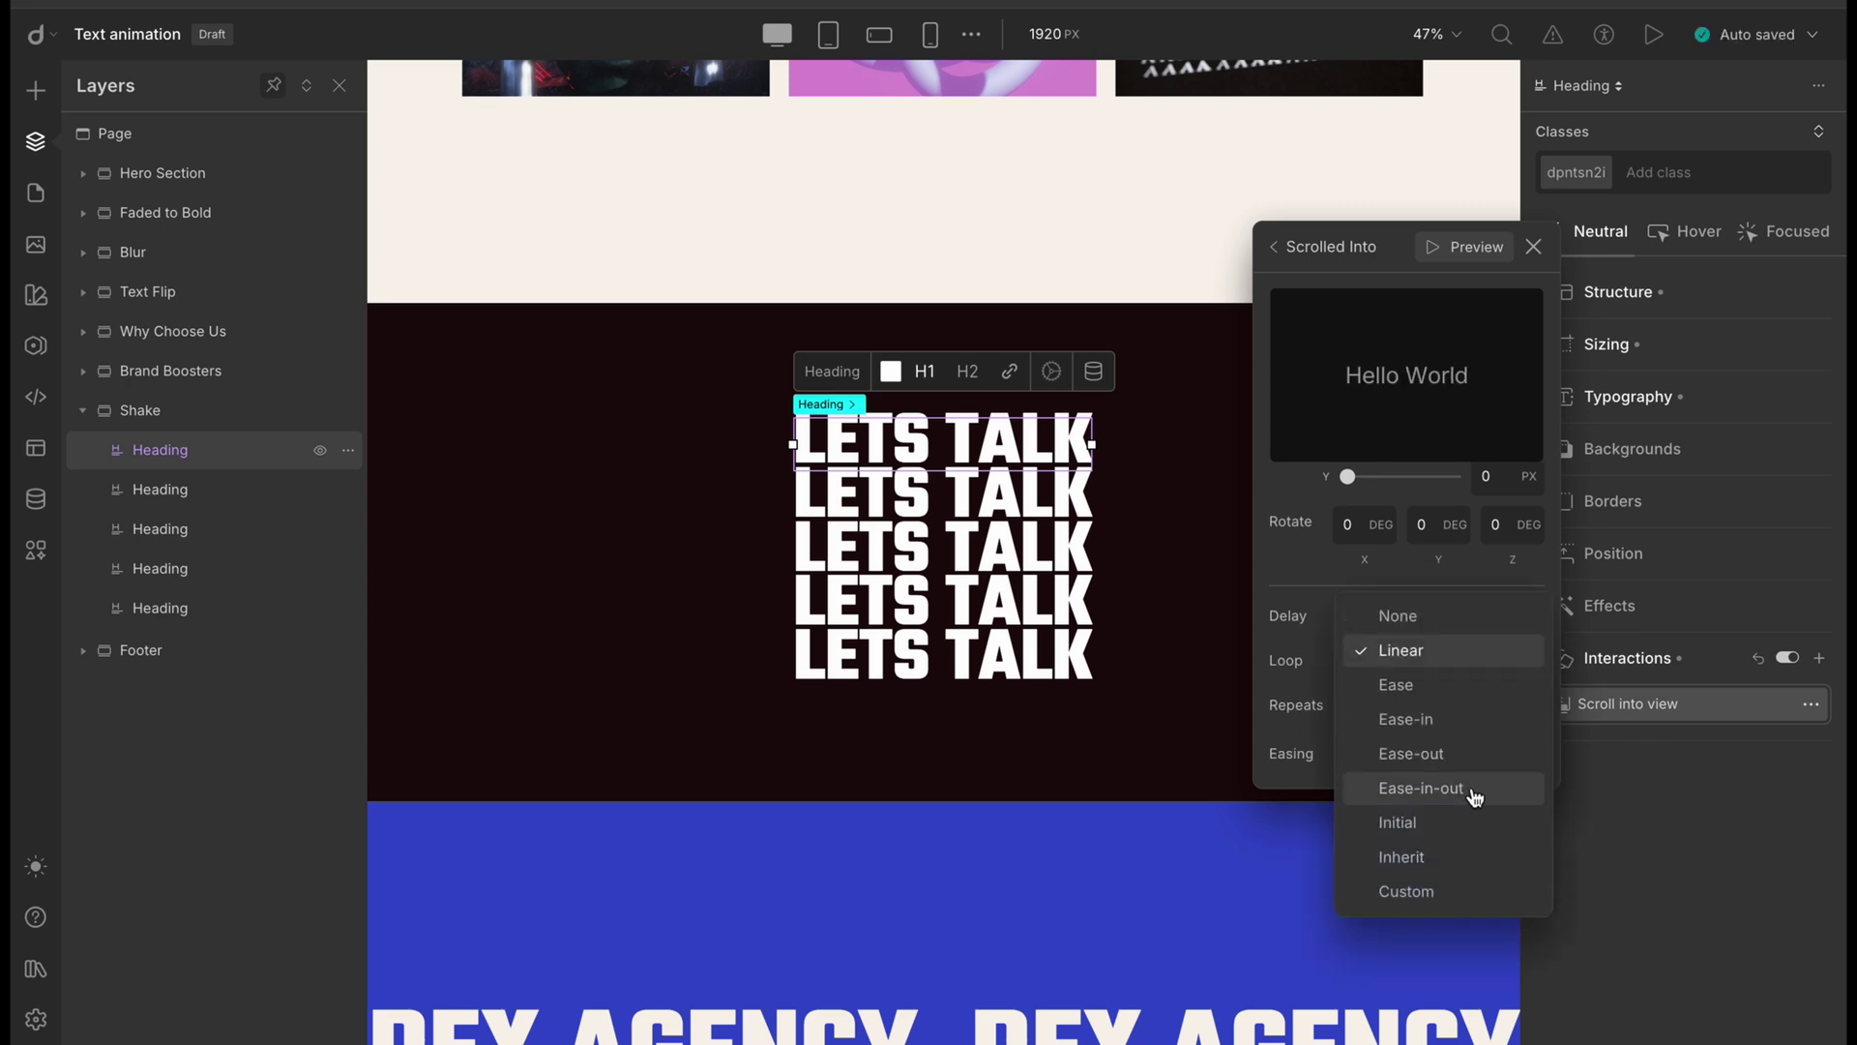
{"action": "left_click", "coordinate": [1474, 797]}
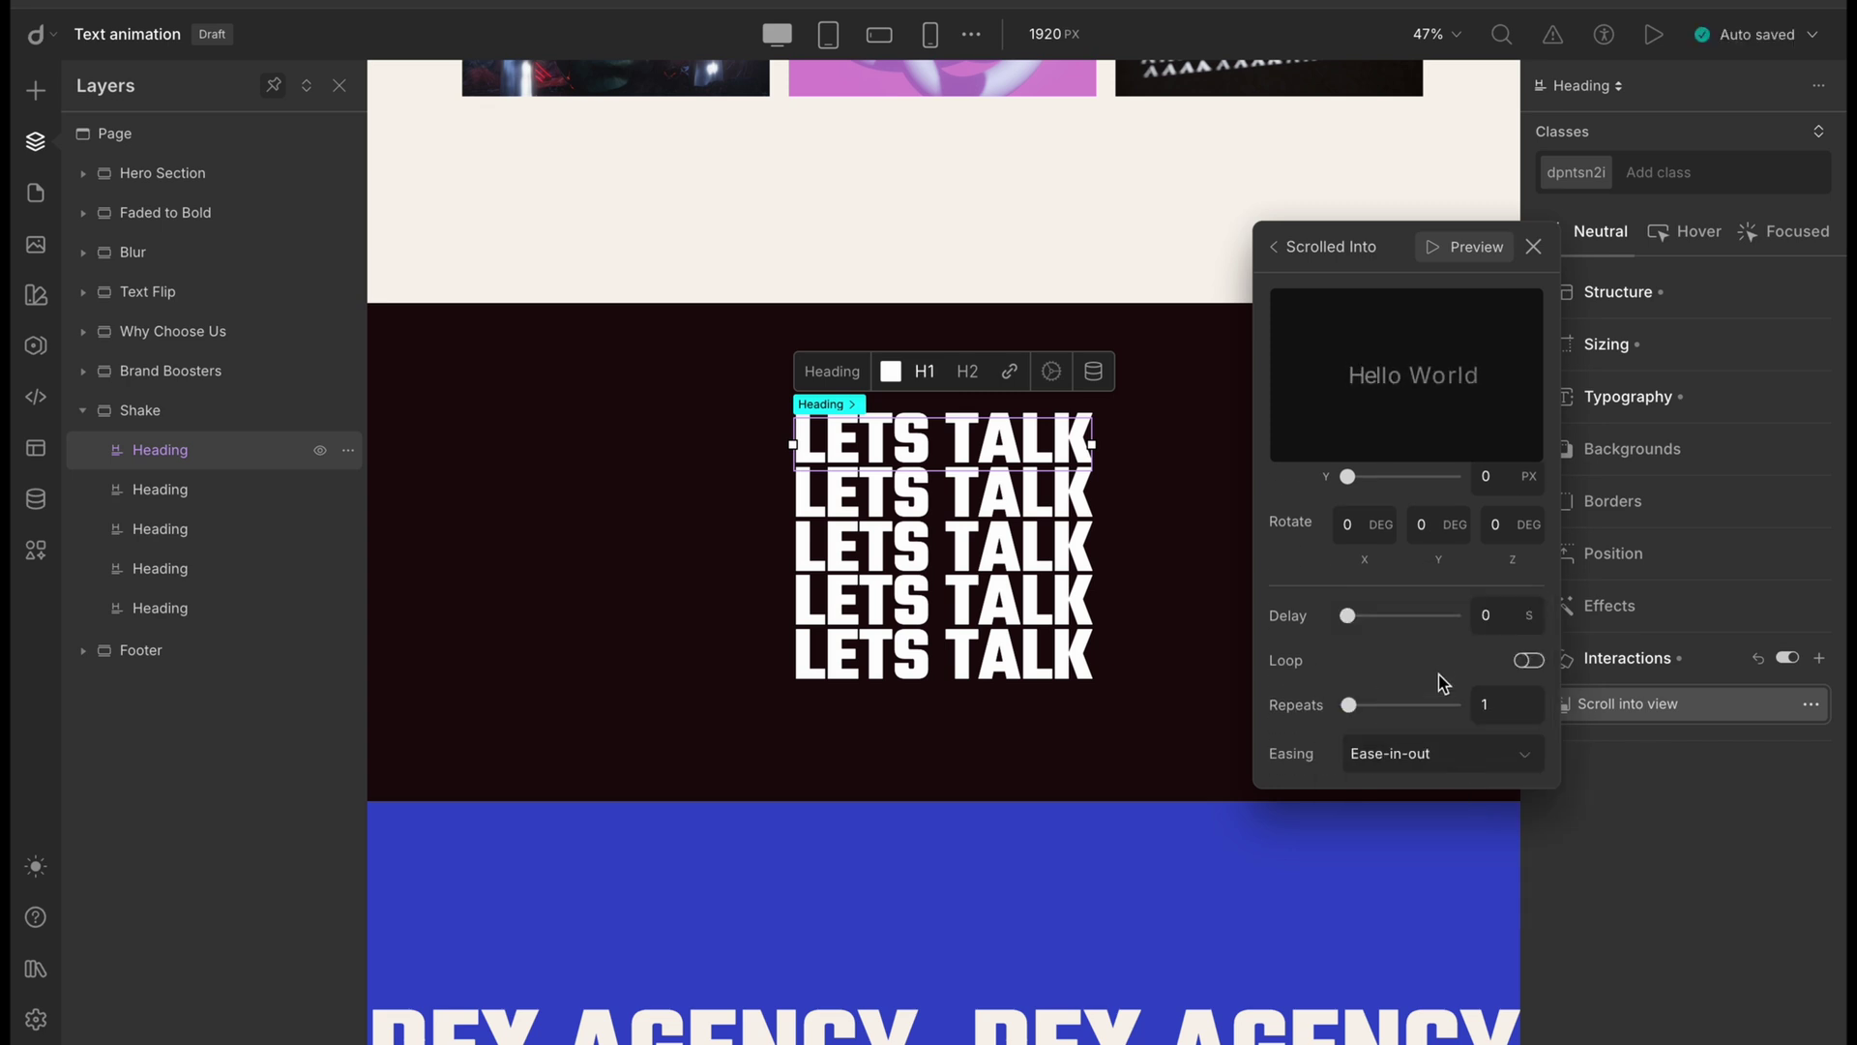
Close the interaction settings, select the last LETS TALK heading, and open the live preview
{"action": "left_click", "coordinate": [1534, 249]}
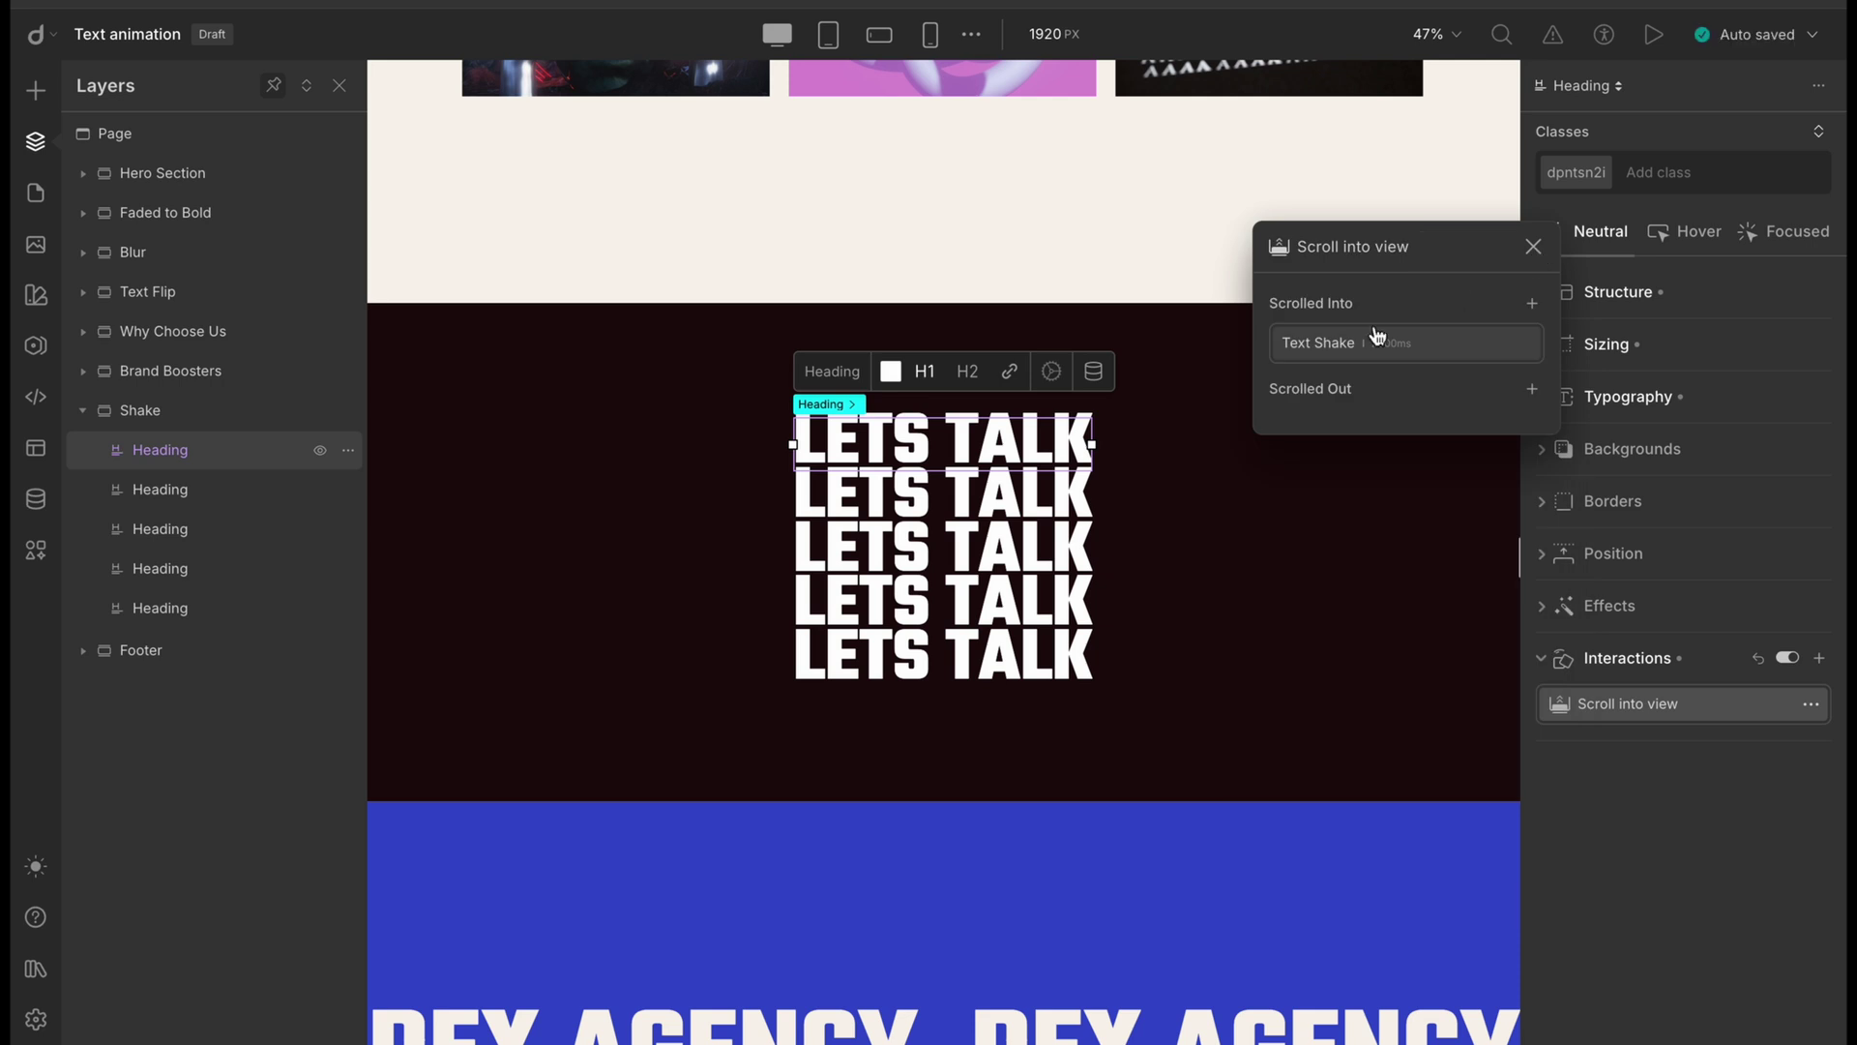
{"action": "key", "text": "Escape"}
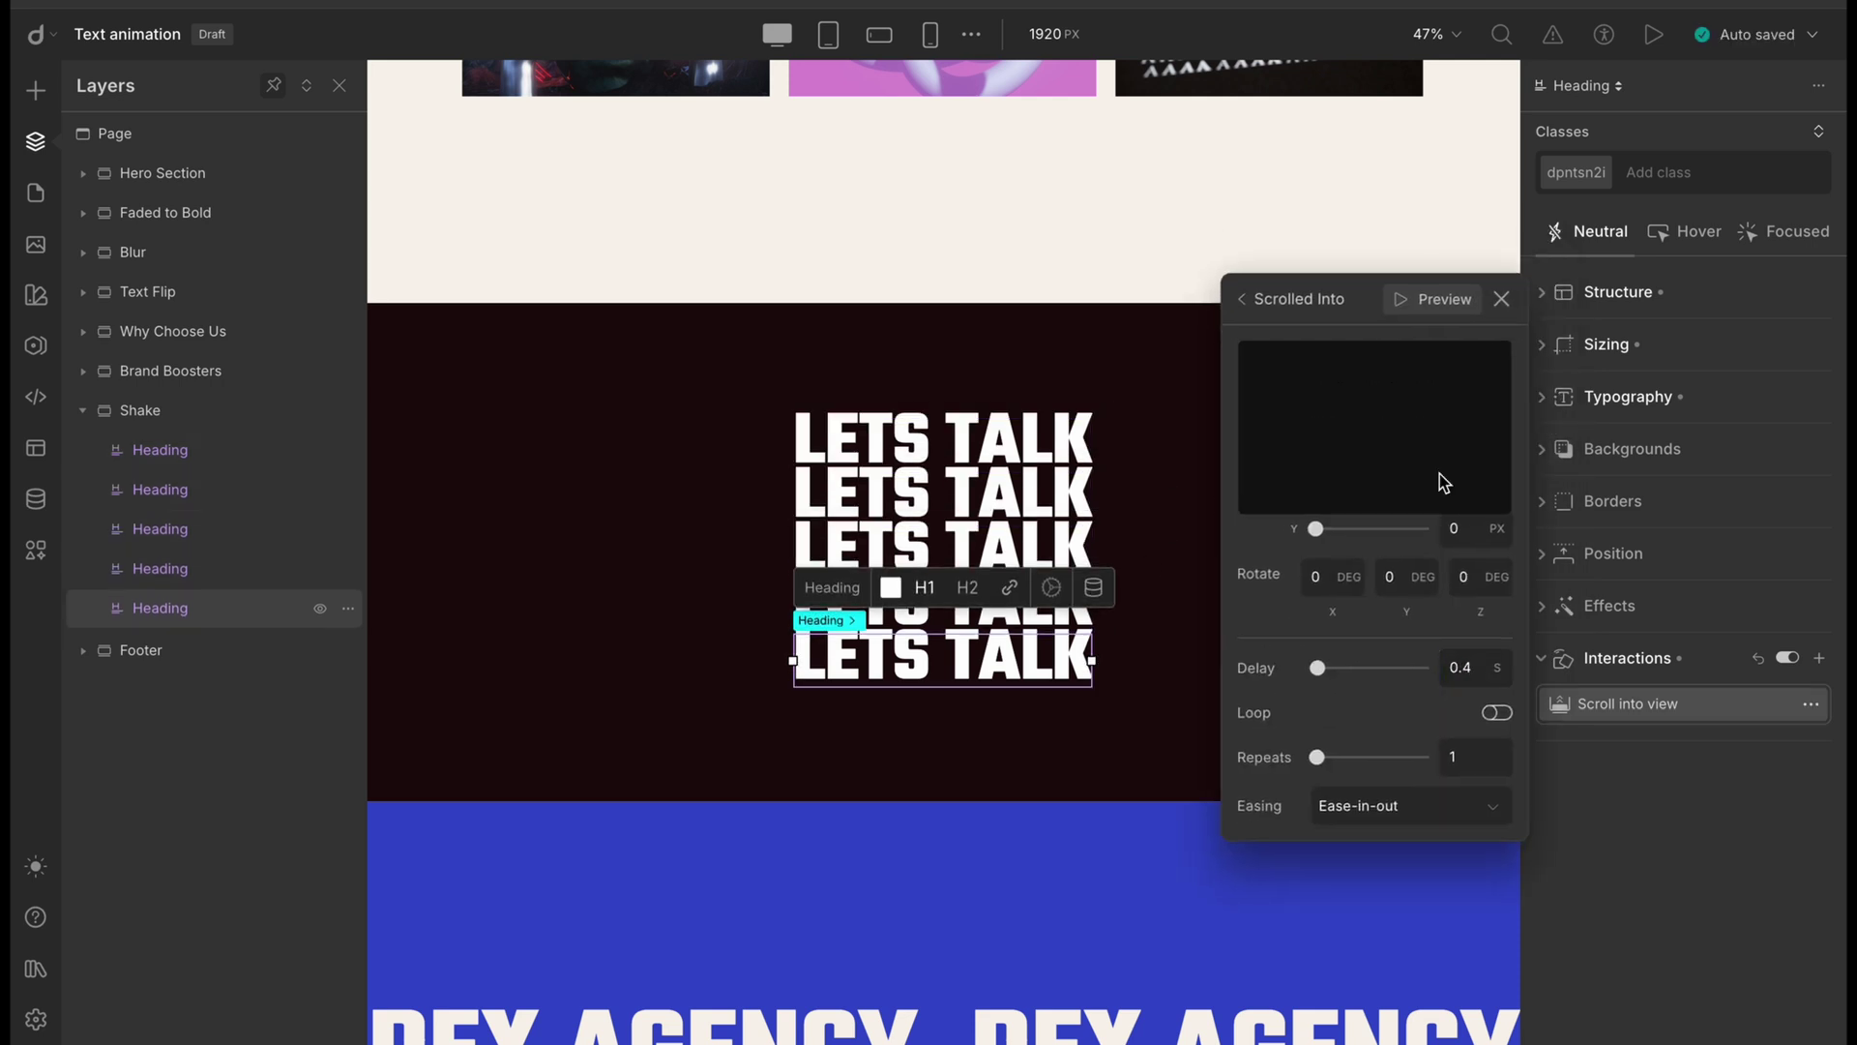
{"action": "left_click", "coordinate": [1496, 302]}
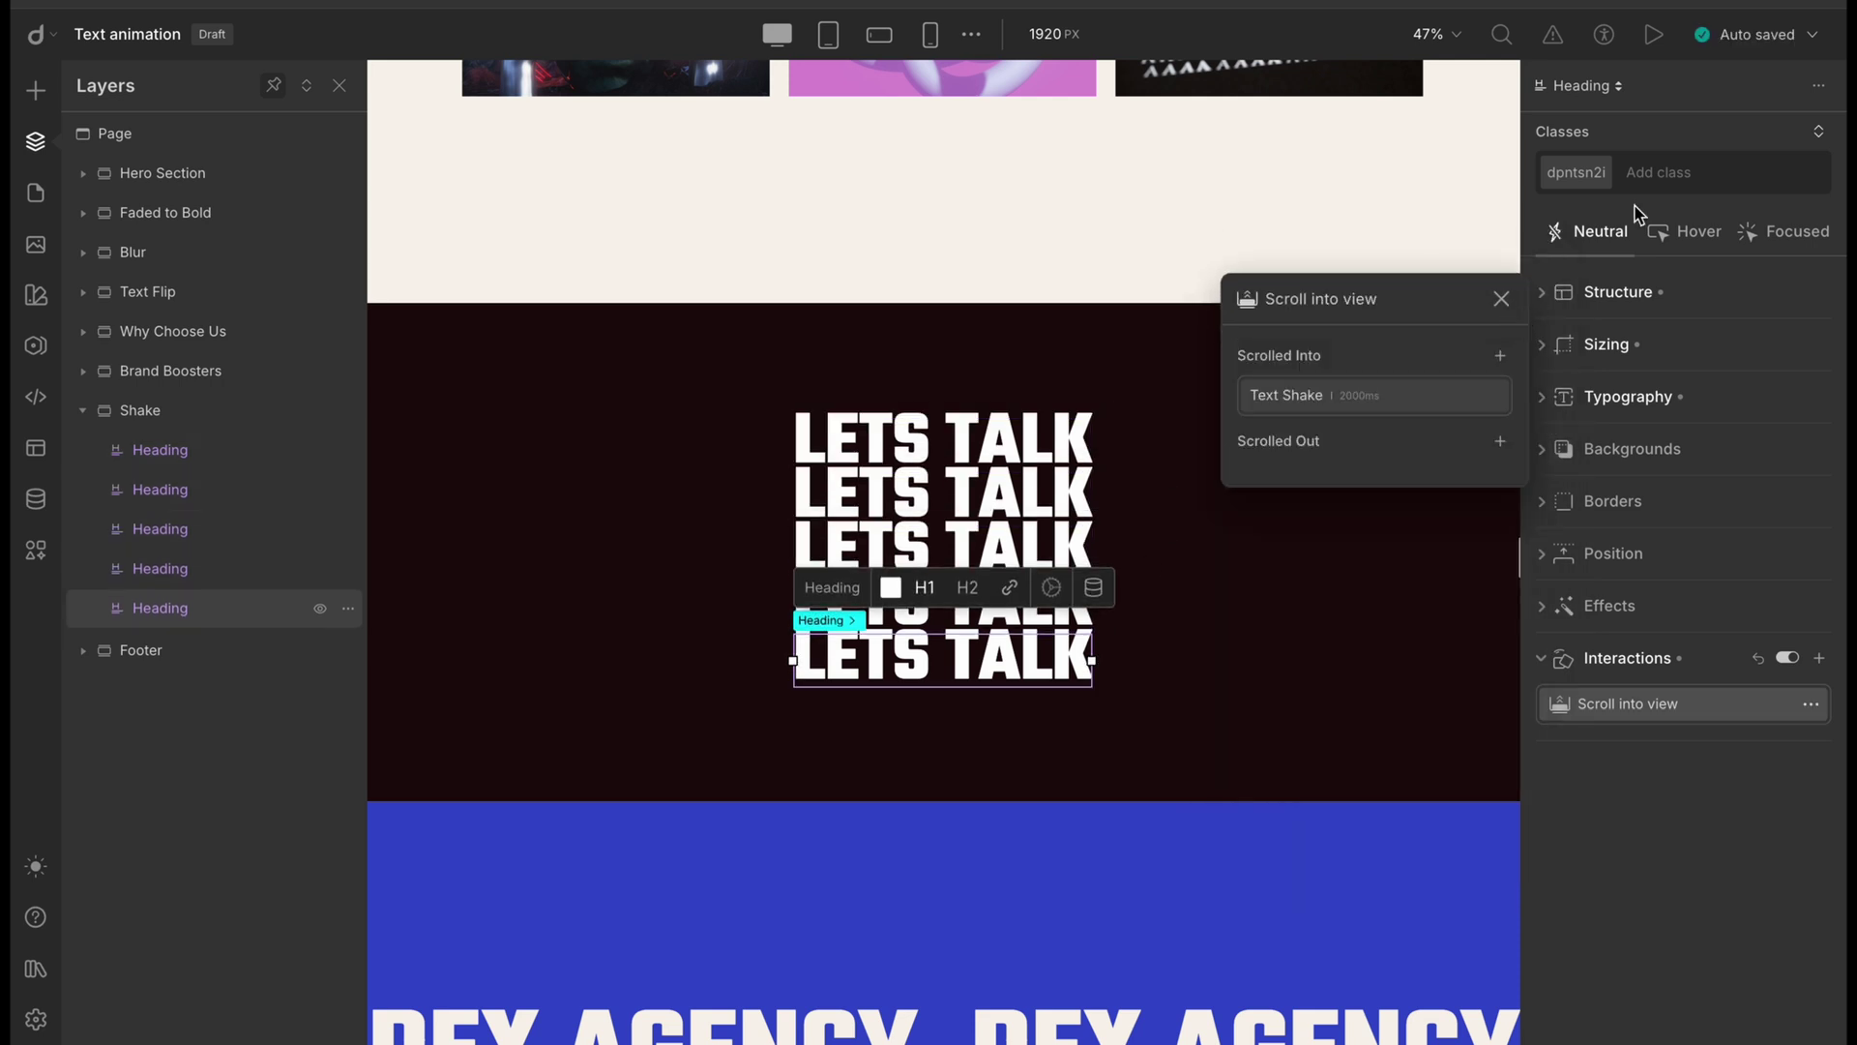
{"action": "left_click", "coordinate": [1507, 303]}
{"action": "left_click", "coordinate": [1652, 37]}
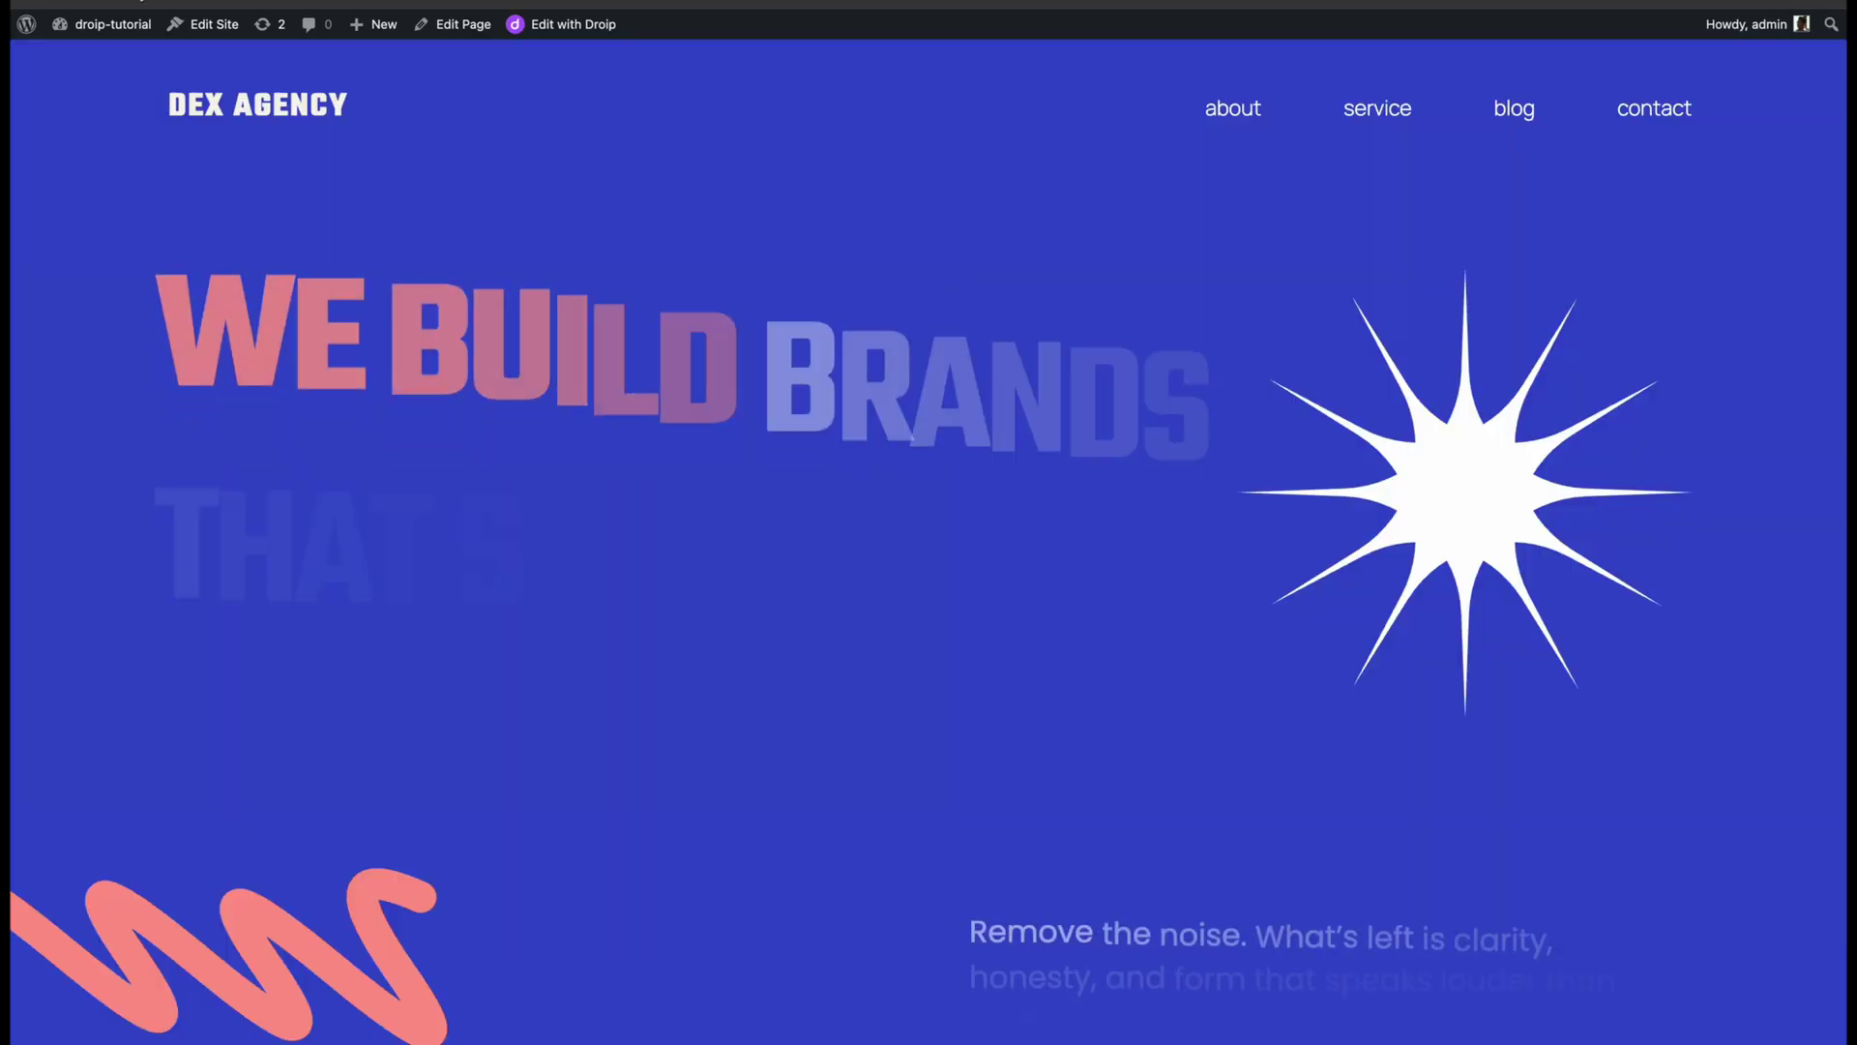
Scroll the live page from the hero down to the LETS TALK section, watching every text animation play
{"action": "scroll", "coordinate": [928, 542], "scroll_direction": "down", "scroll_amount": 10}
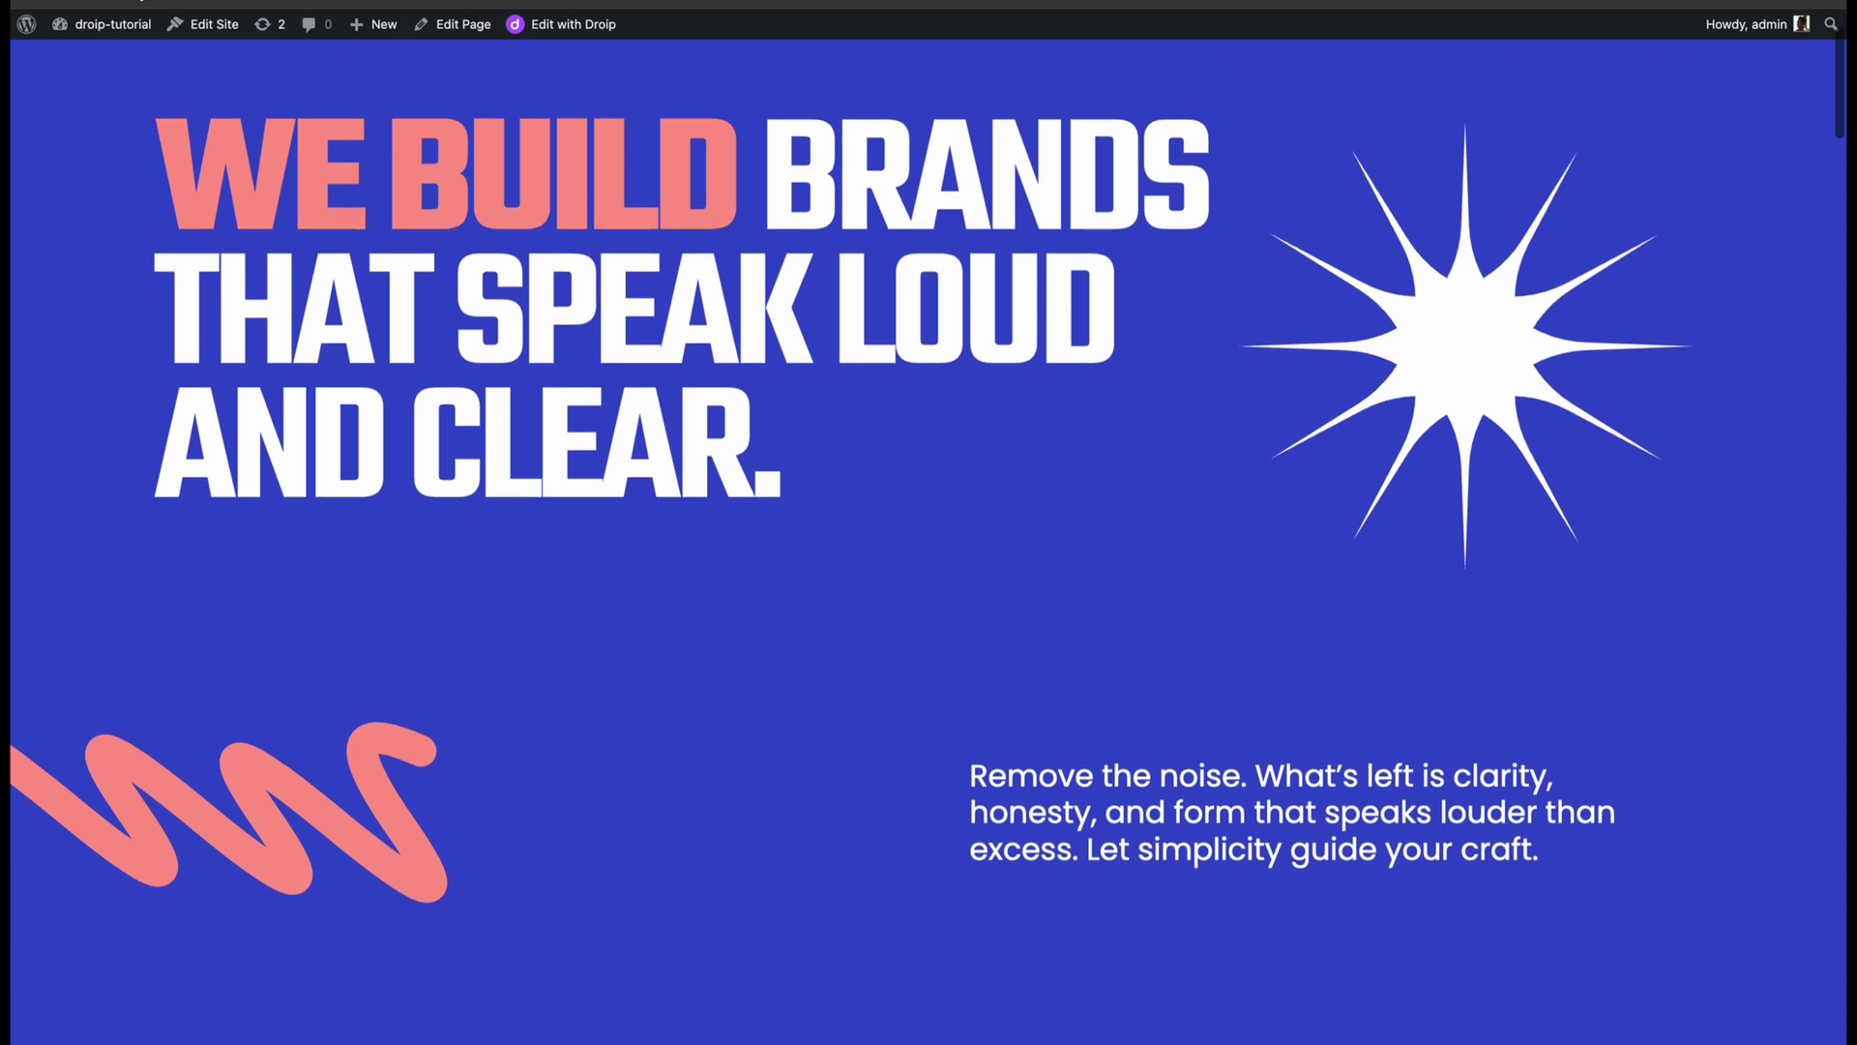
{"action": "scroll", "coordinate": [928, 541], "scroll_direction": "down", "scroll_amount": 1}
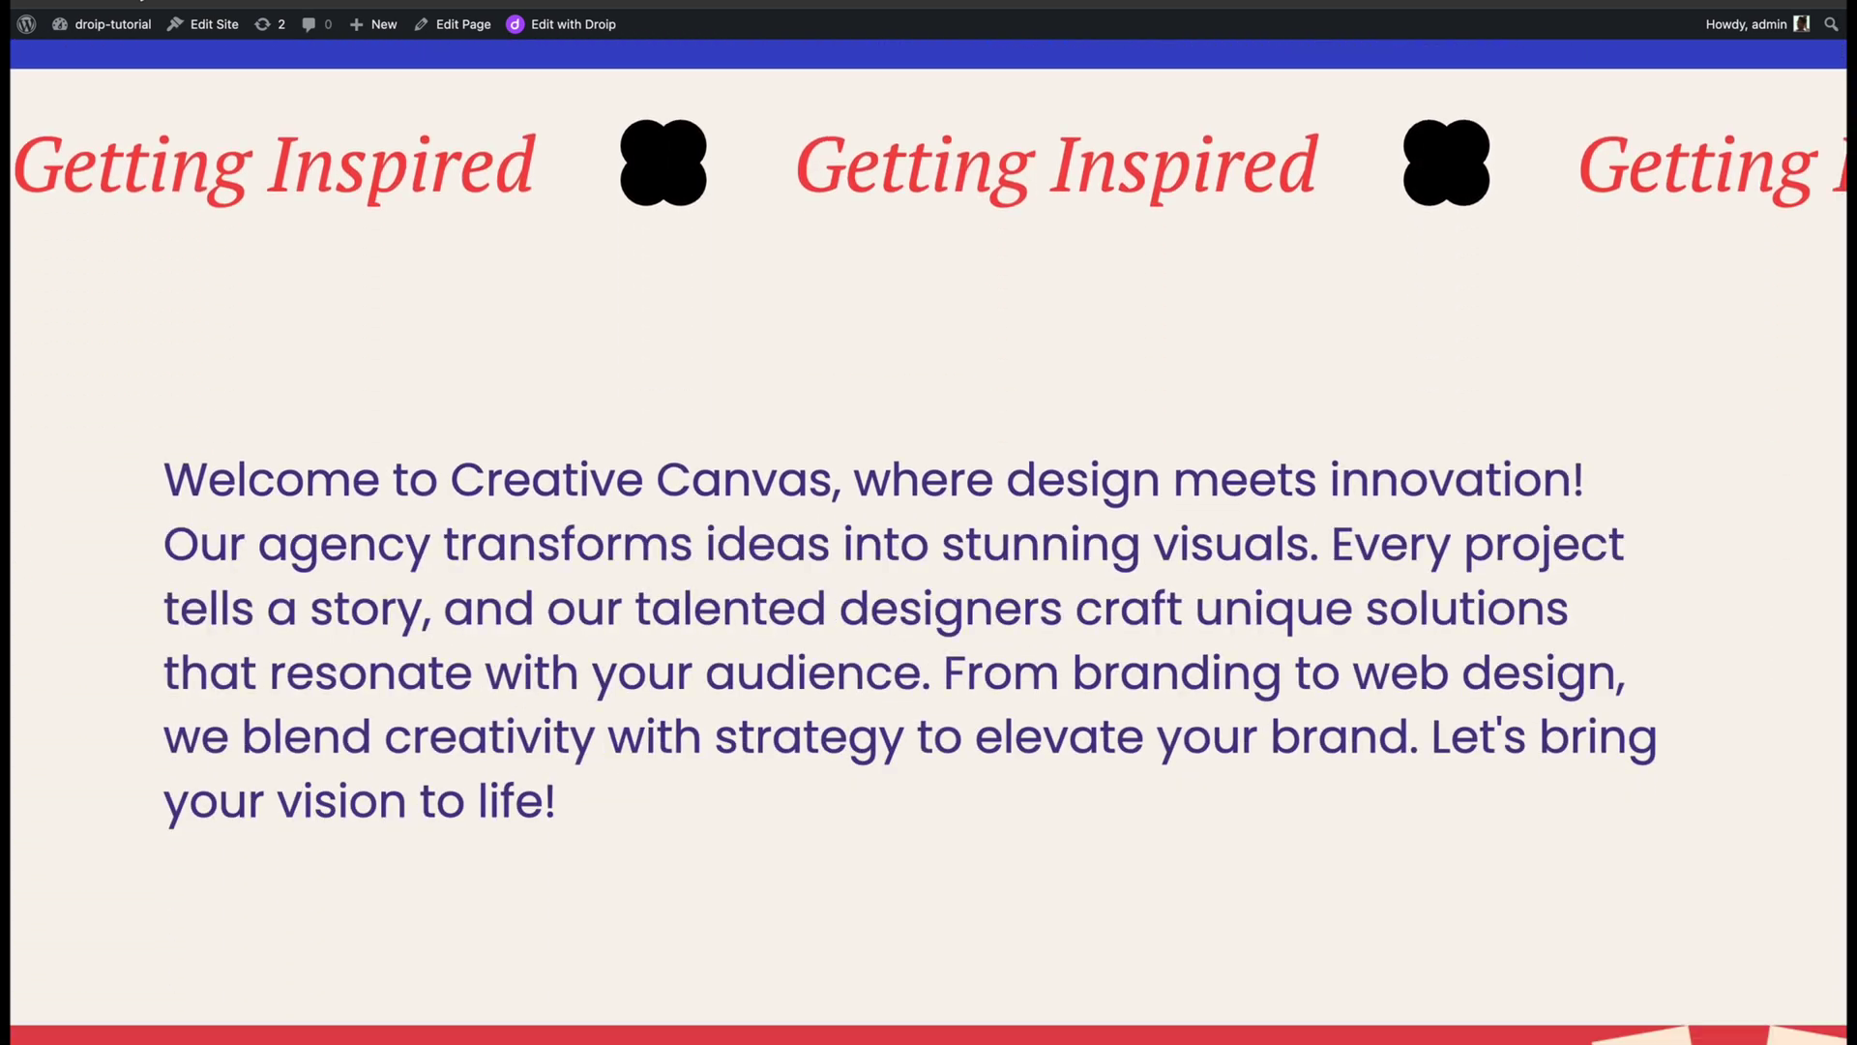
{"action": "scroll", "coordinate": [929, 541], "scroll_direction": "down", "scroll_amount": 8}
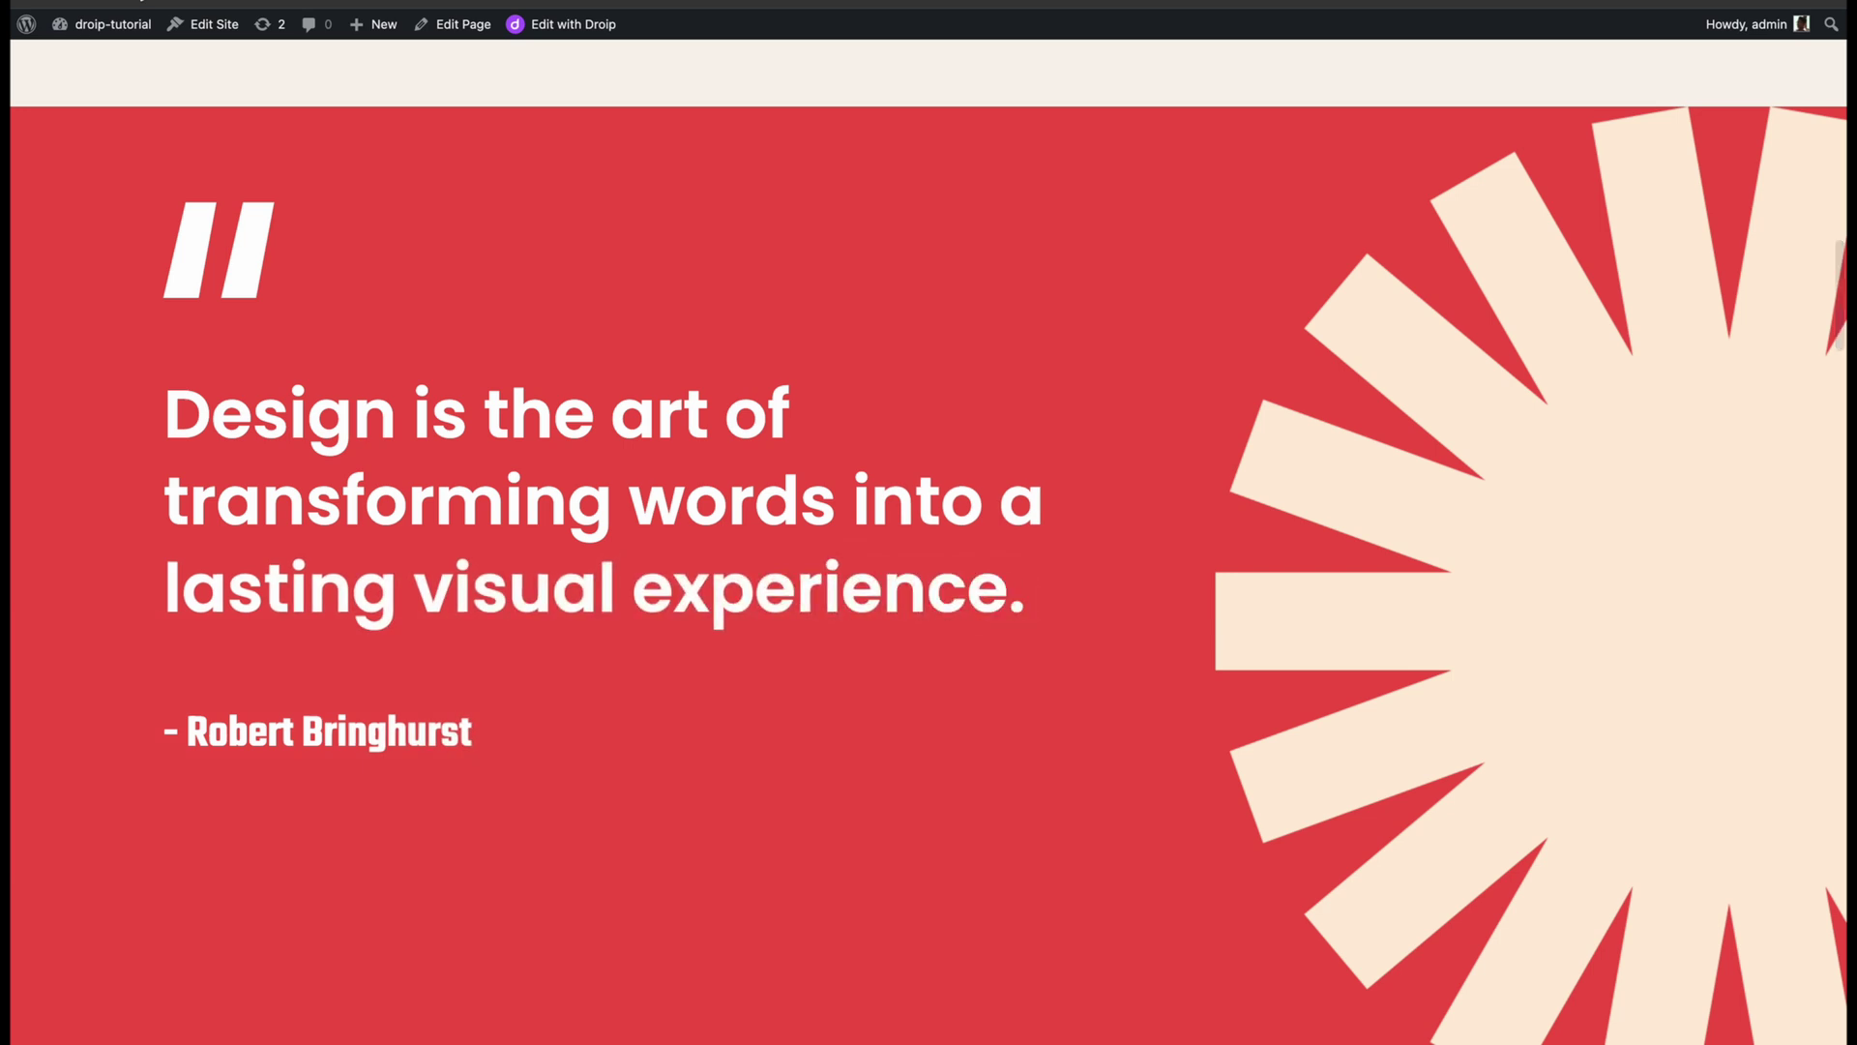
{"action": "scroll", "coordinate": [928, 541], "scroll_direction": "down", "scroll_amount": 8}
{"action": "scroll", "coordinate": [929, 542], "scroll_direction": "down", "scroll_amount": 10}
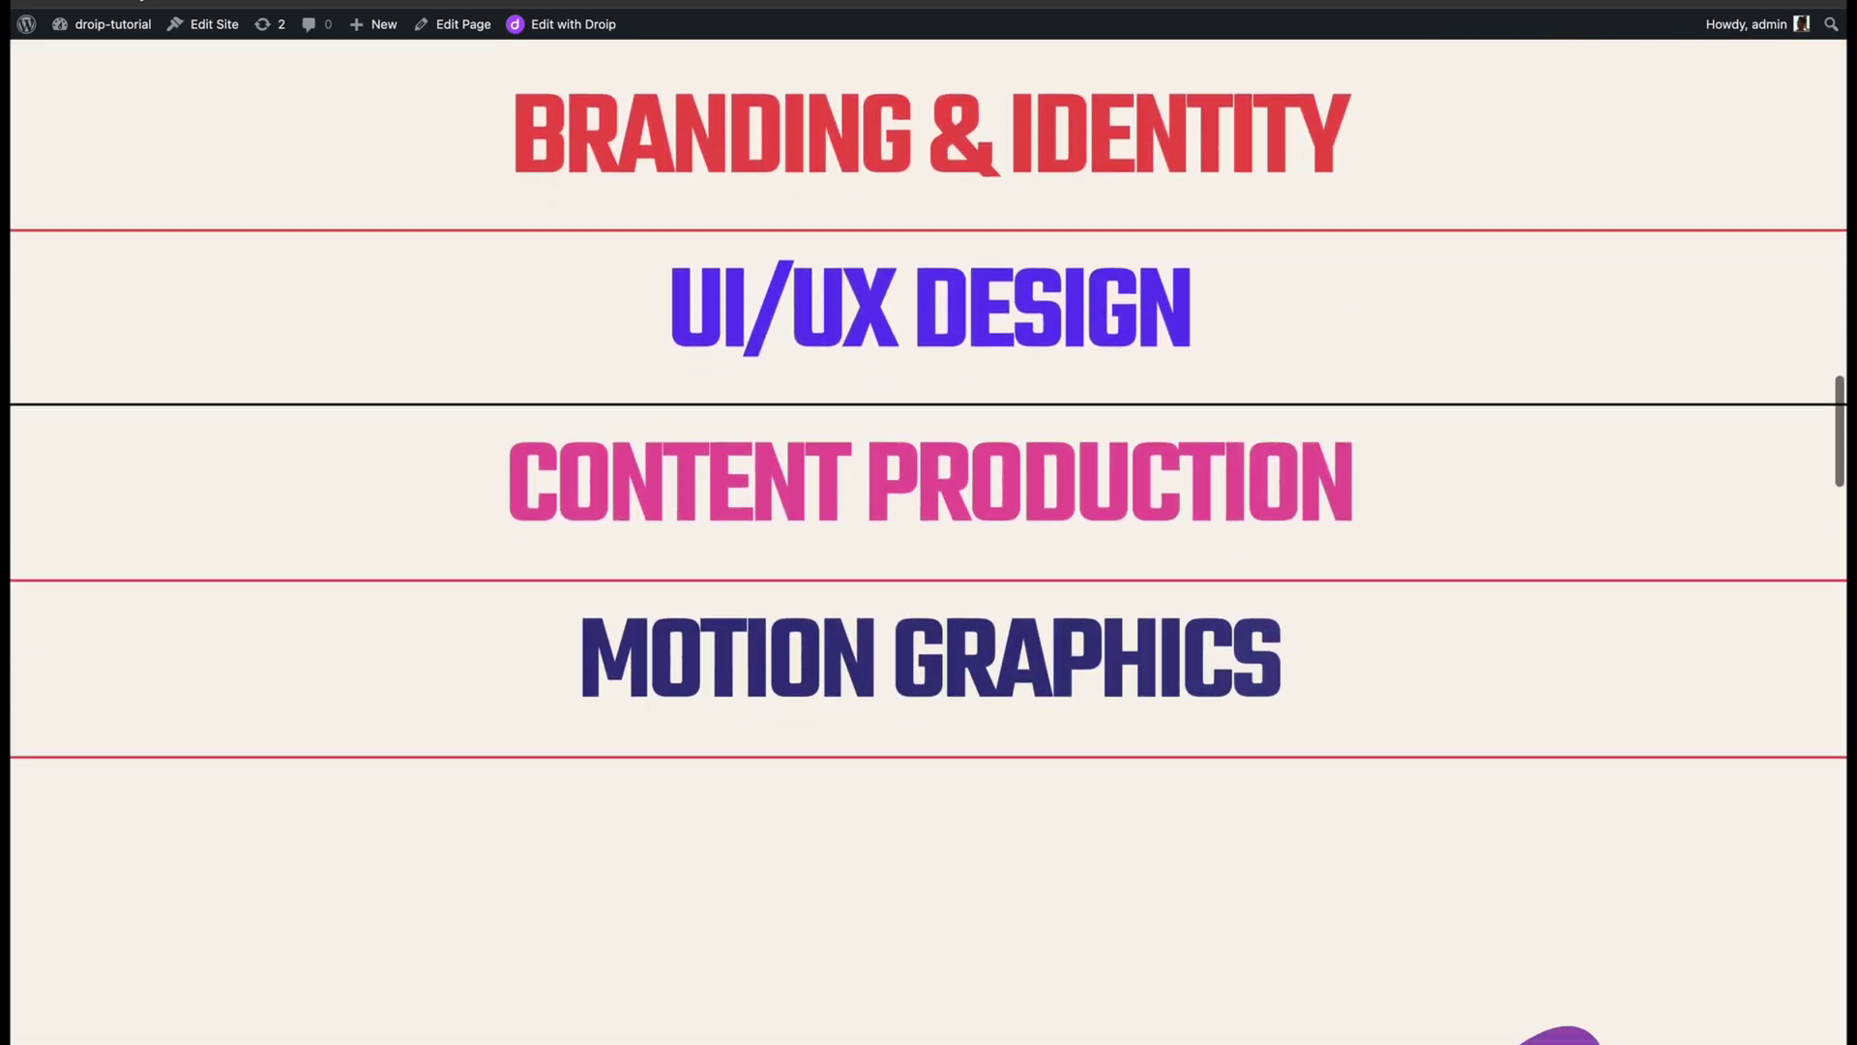
{"action": "scroll", "coordinate": [929, 542], "scroll_direction": "down", "scroll_amount": 10}
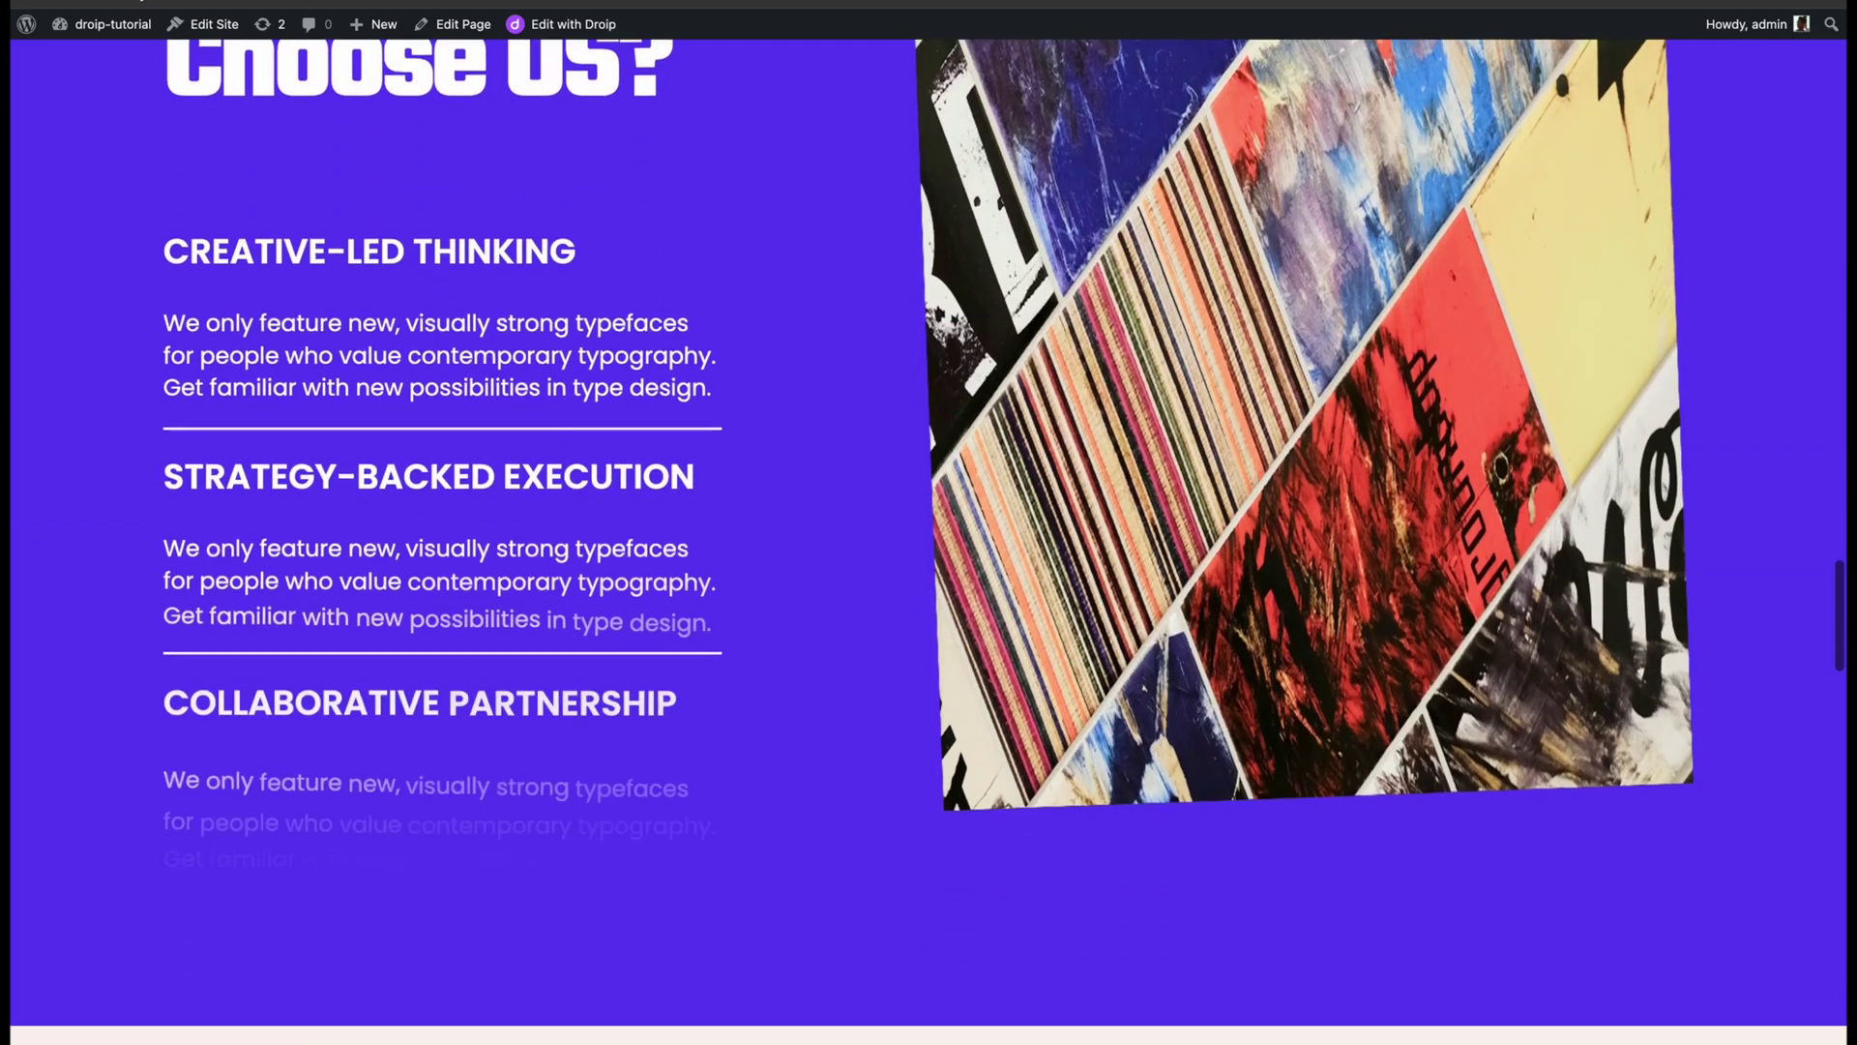
{"action": "scroll", "coordinate": [929, 541], "scroll_direction": "down", "scroll_amount": 10}
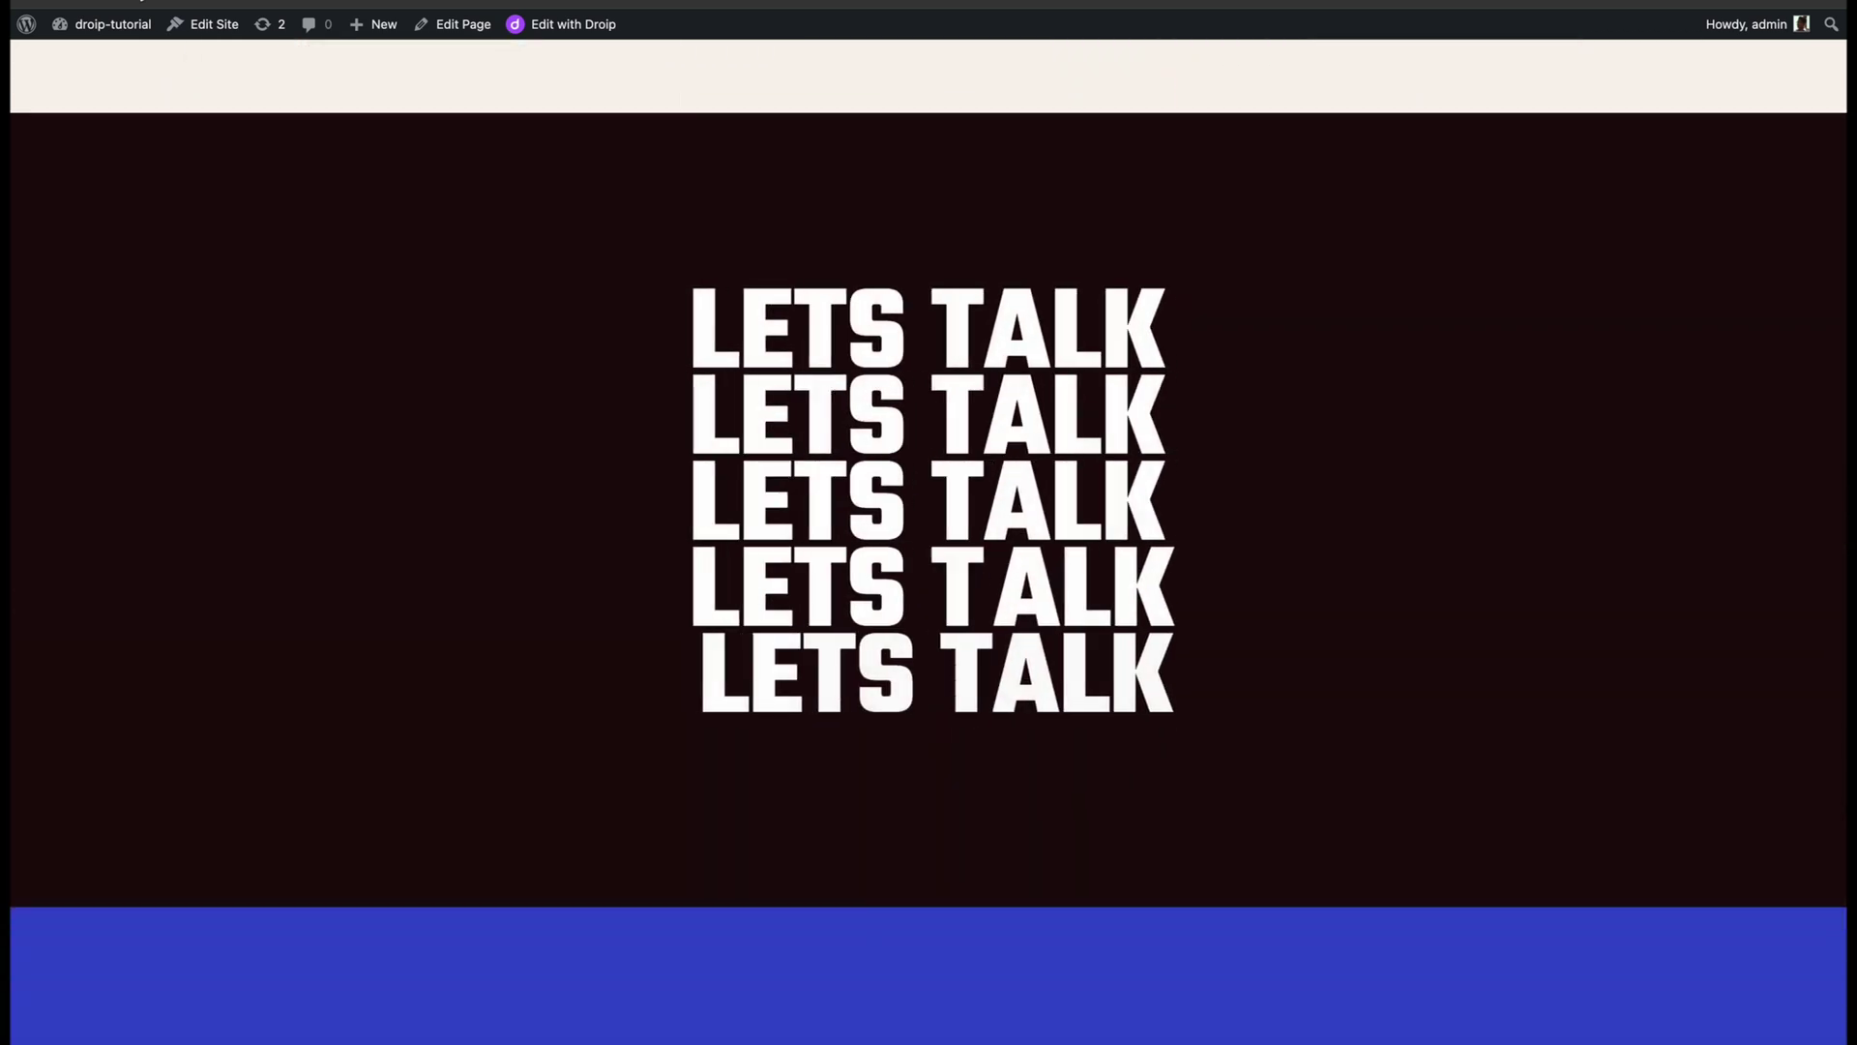
{"action": "scroll", "coordinate": [928, 542], "scroll_direction": "down", "scroll_amount": 8}
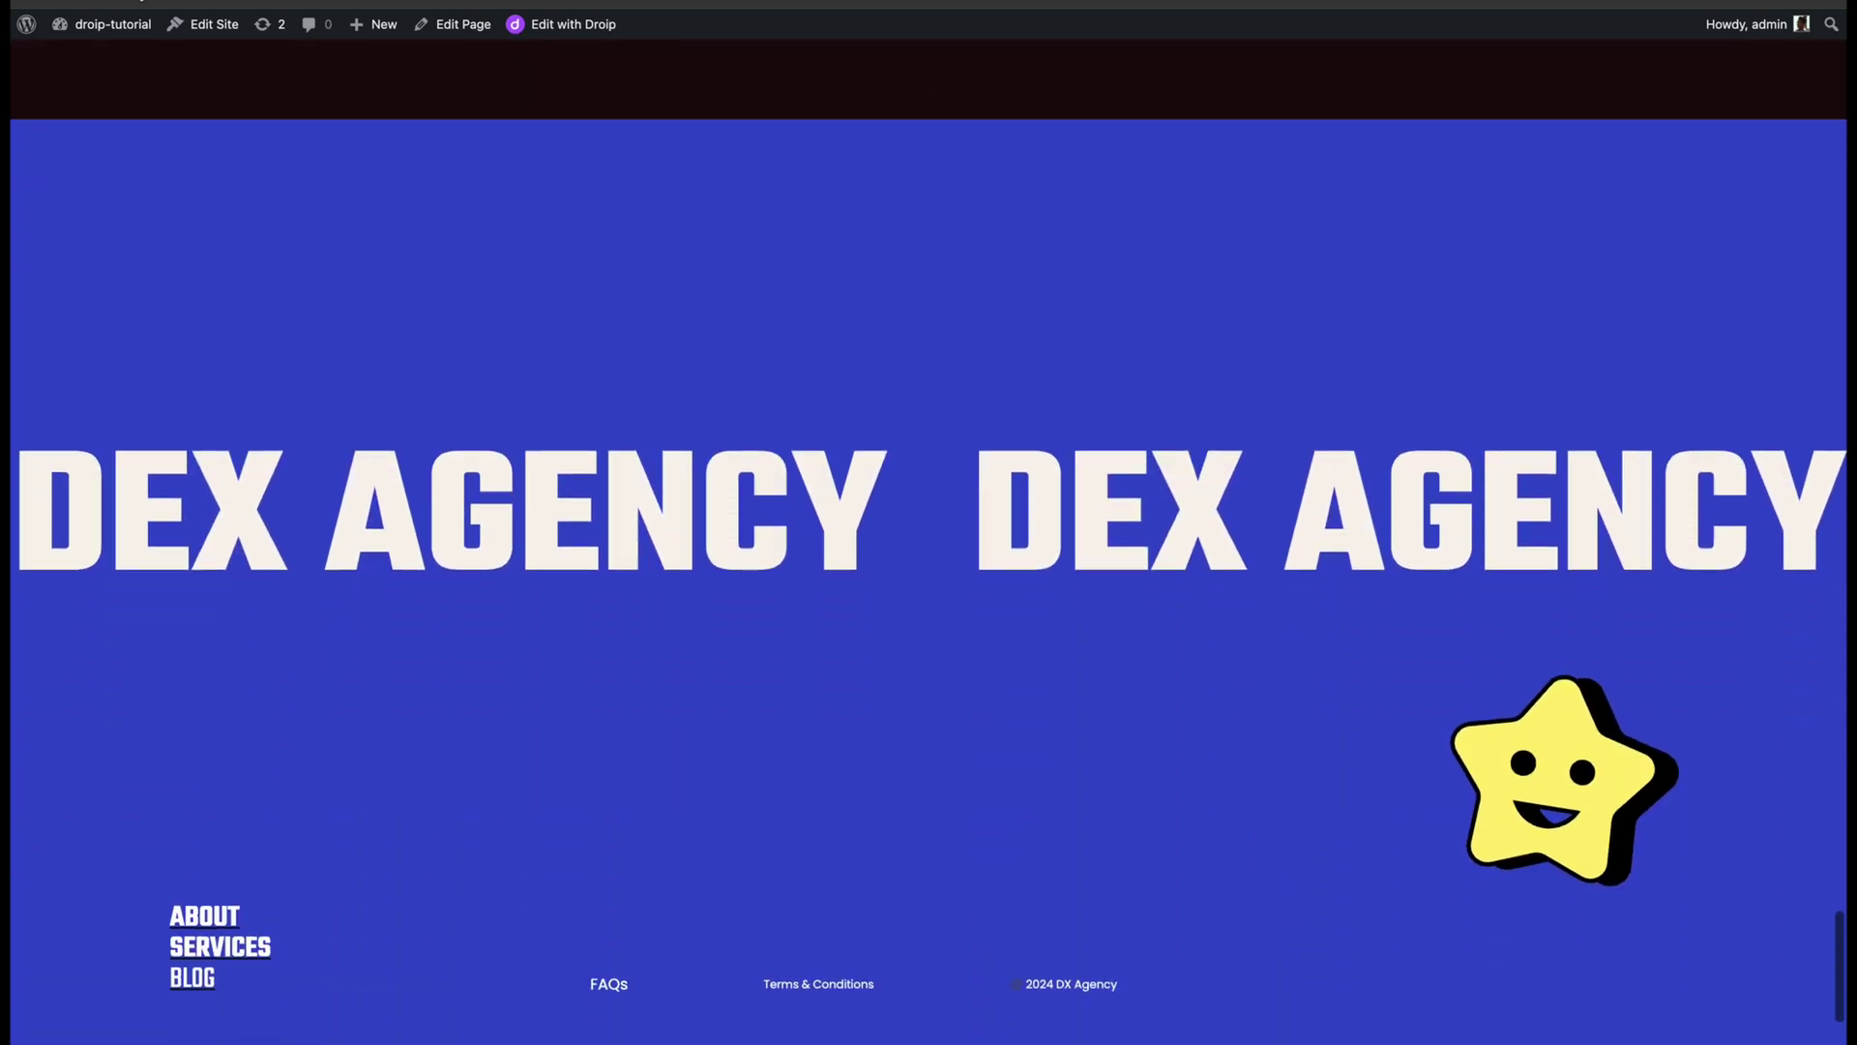